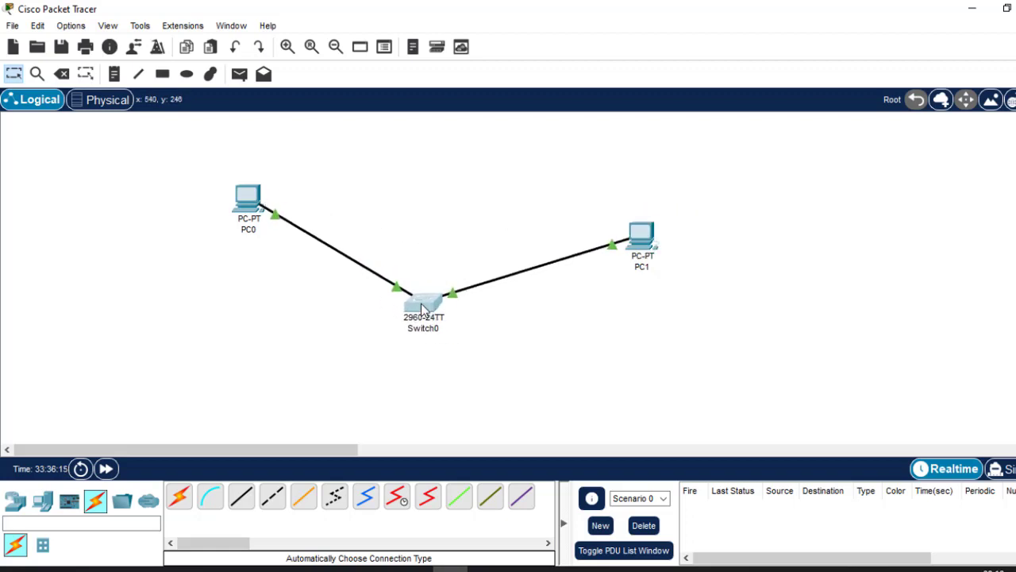
Move PC0 and PC1 down to about the switch's level and place a 2911 router above the switch.
left_click_drag(637, 243, 635, 325)
left_click_drag(248, 205, 243, 306)
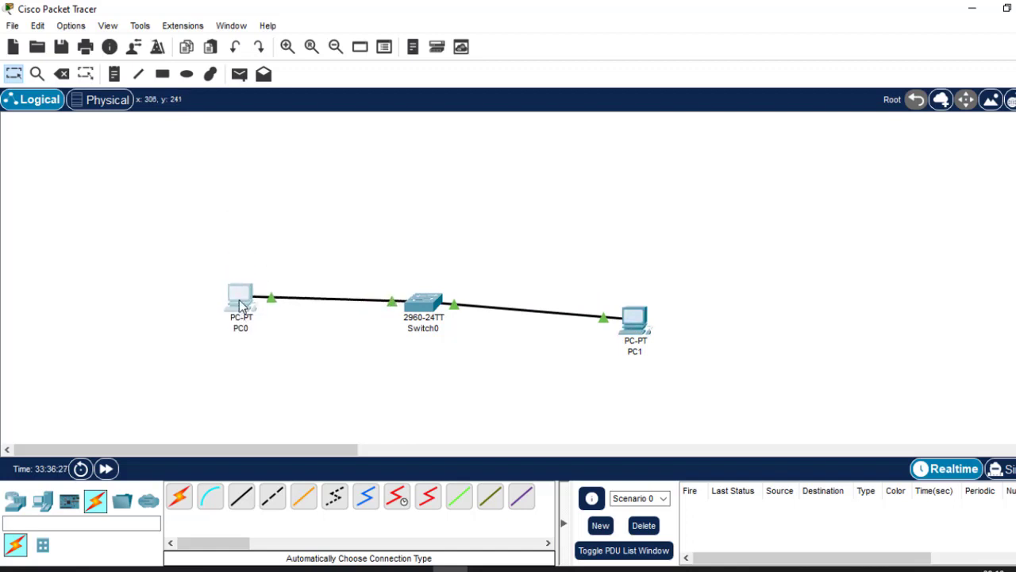
left_click(16, 499)
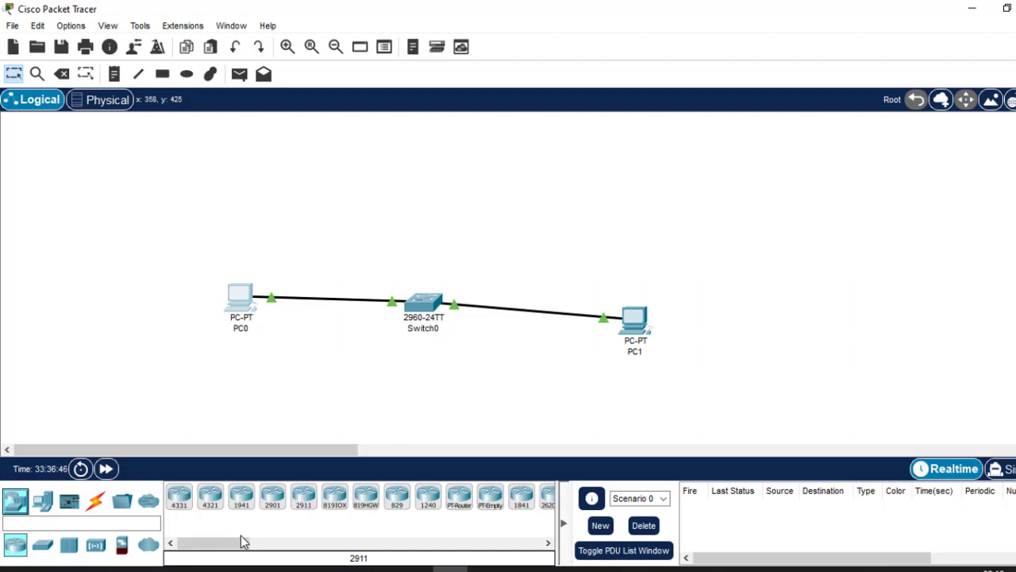
left_click_drag(244, 541, 284, 554)
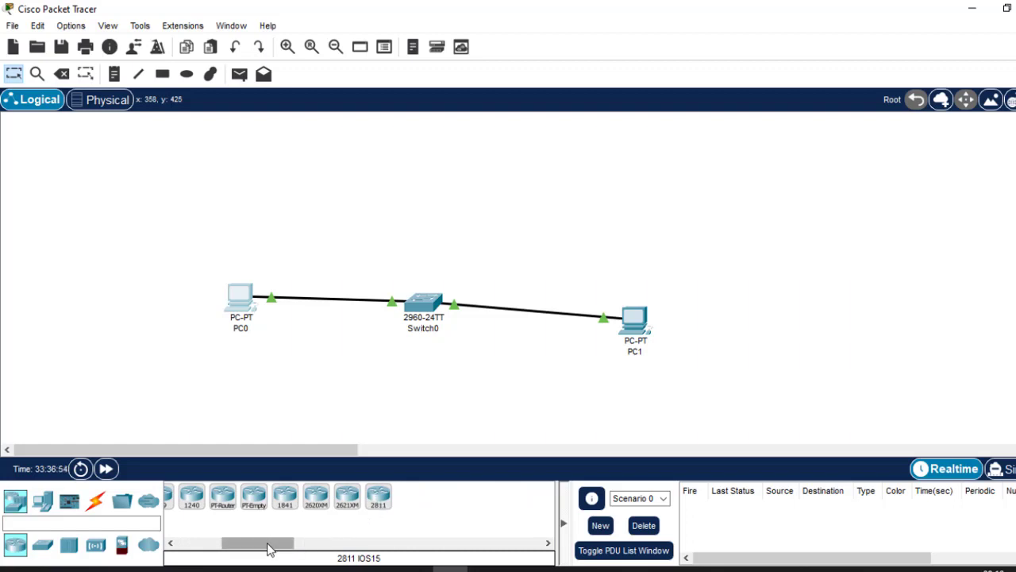
left_click_drag(268, 548, 183, 548)
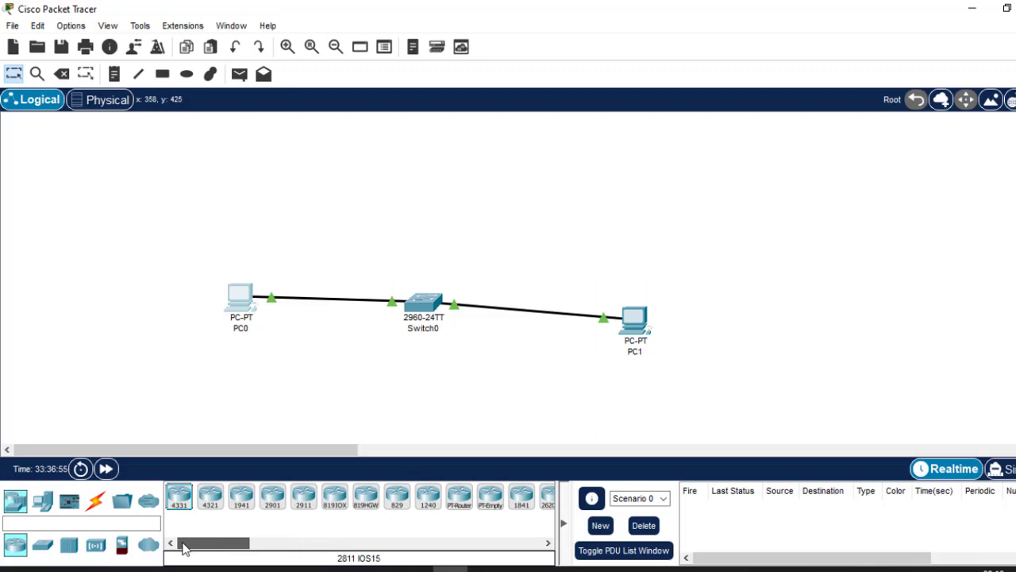
left_click(303, 500)
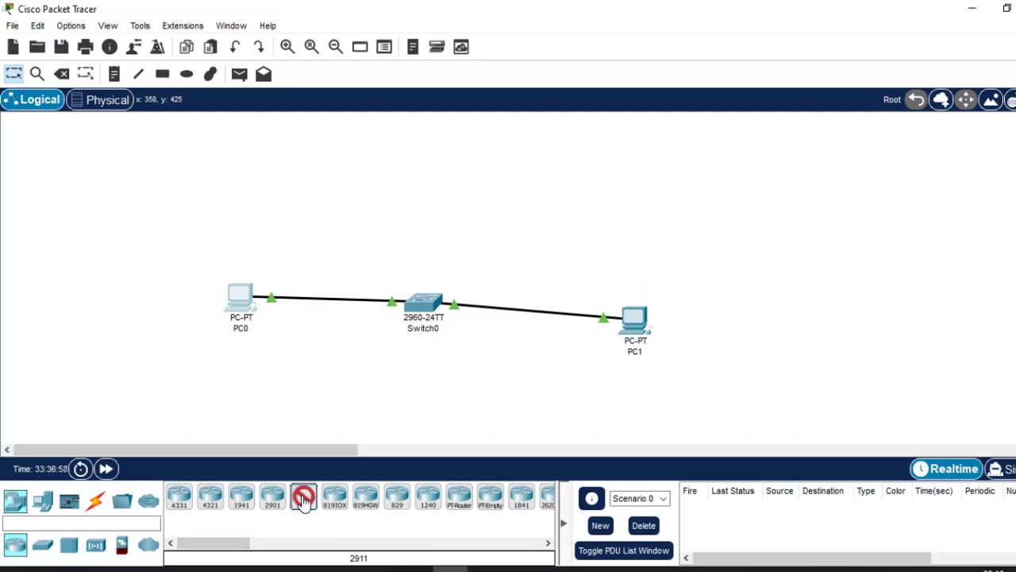
left_click(434, 144)
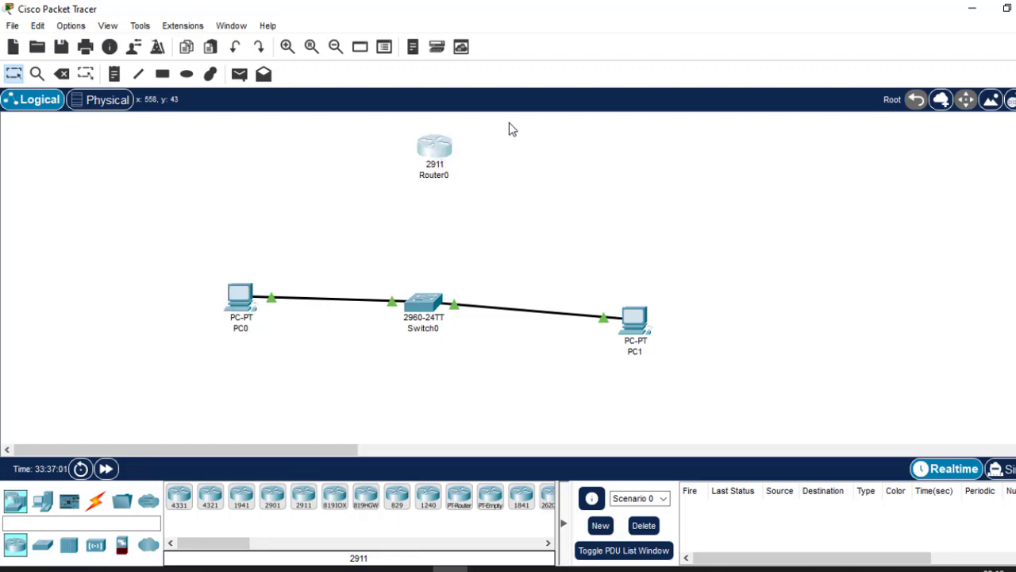
left_click(434, 147)
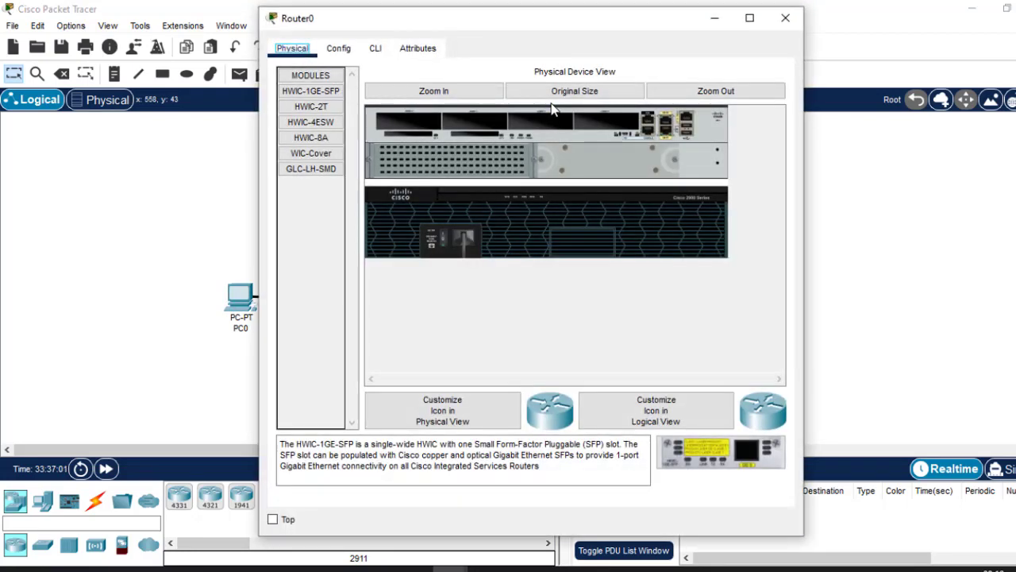
left_click(783, 16)
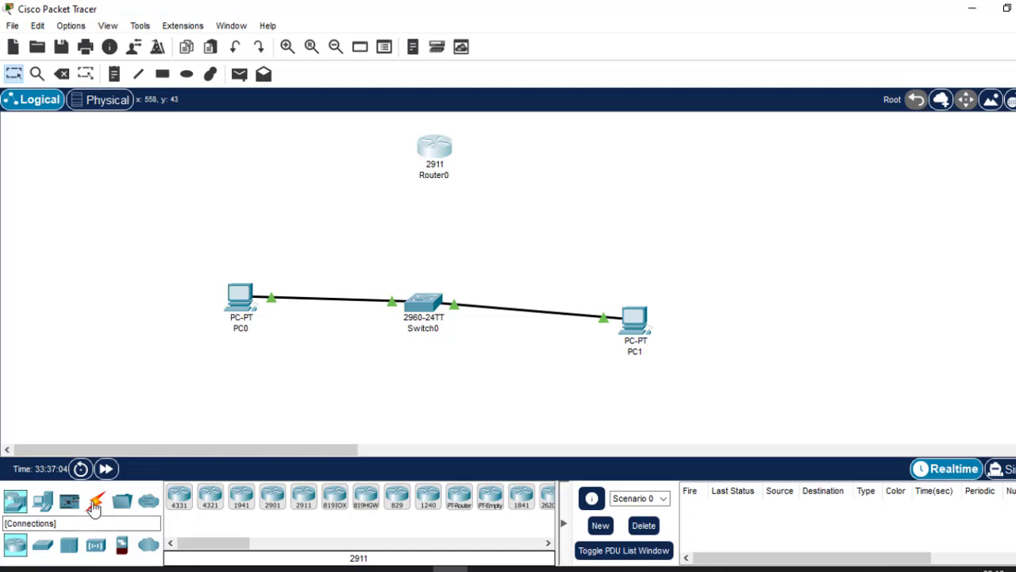
Connect the router to the switch with an automatically chosen cable, and reposition PC0 lower and the switch closer to the router.
left_click(95, 501)
left_click(179, 497)
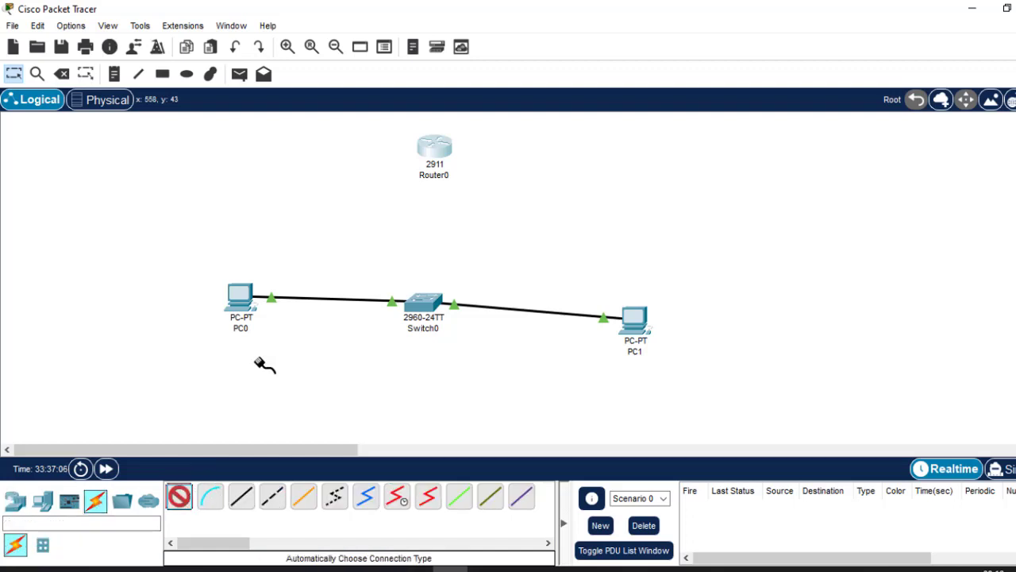
left_click(437, 143)
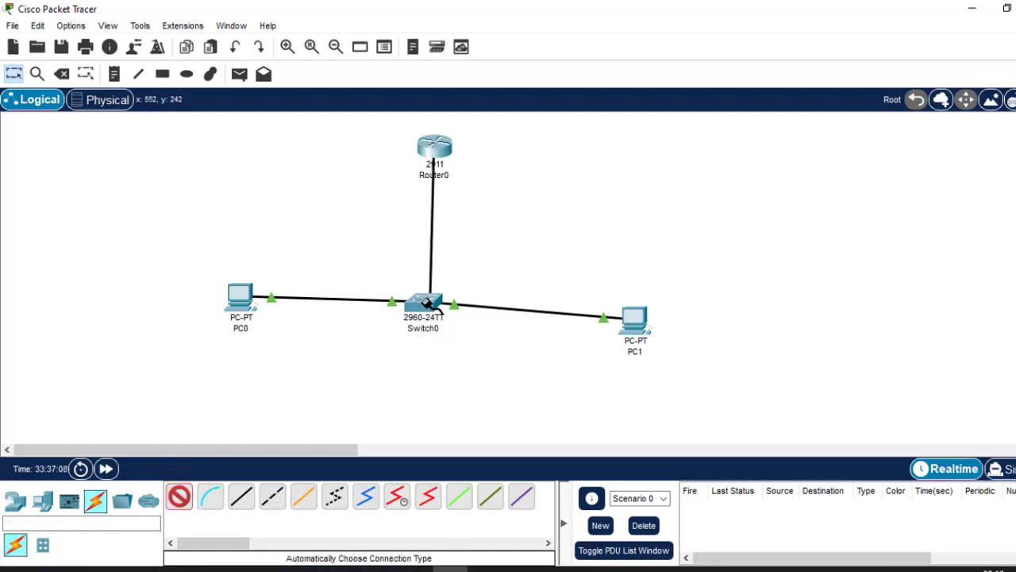
left_click(426, 303)
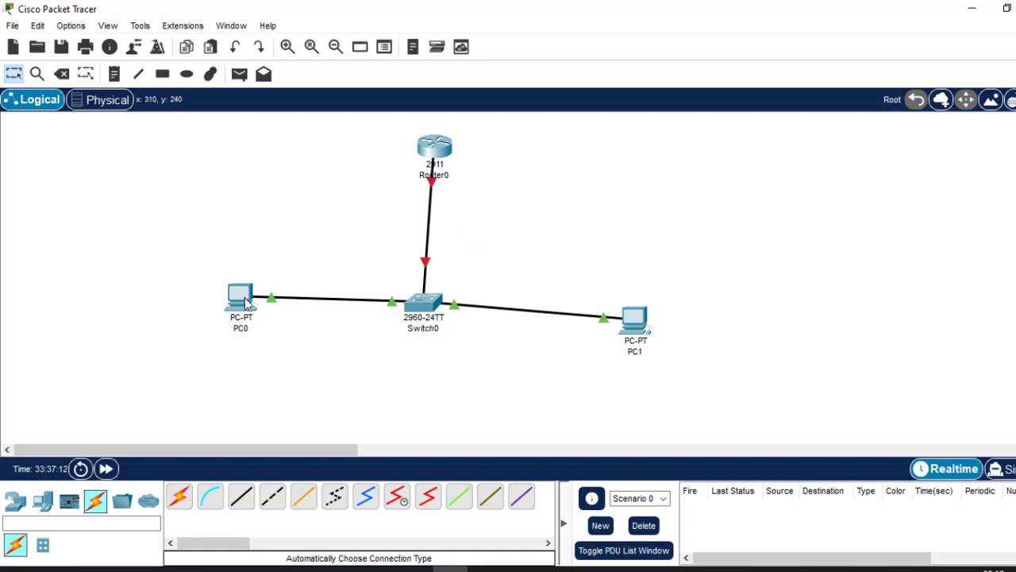
left_click_drag(245, 302, 250, 337)
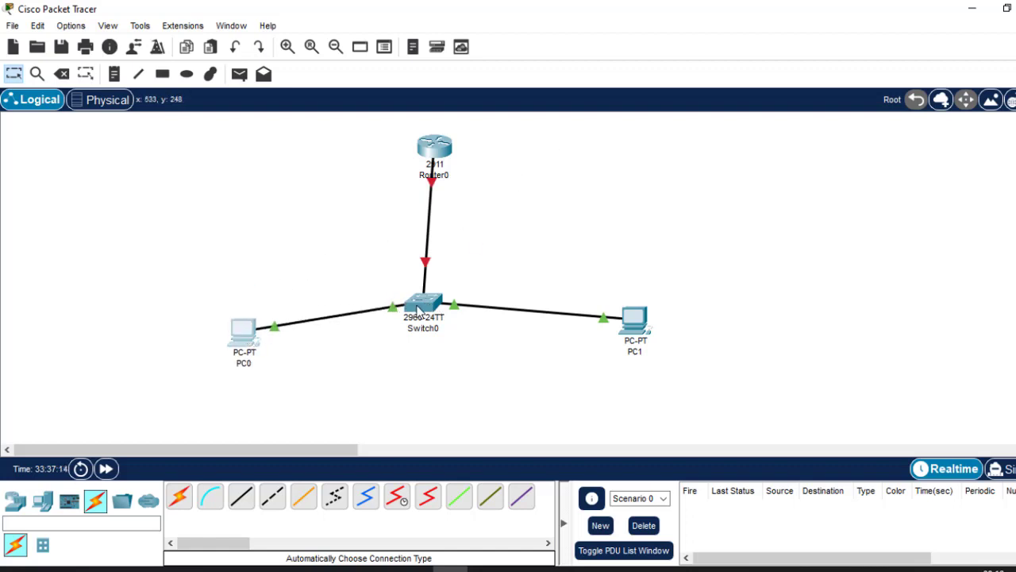
left_click_drag(417, 309, 423, 273)
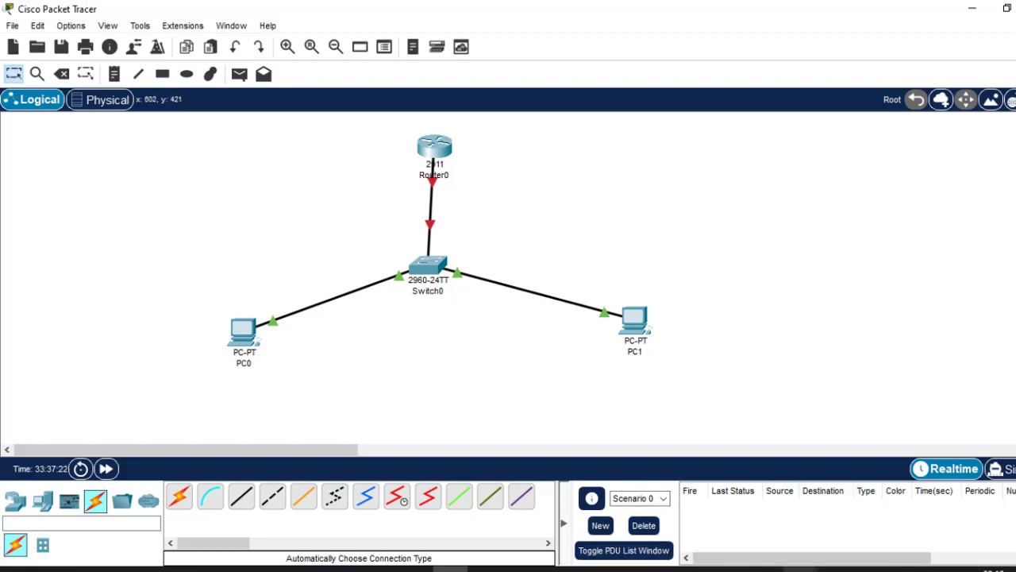
Switch to the Routing.pptx presentation in PowerPoint and review slide 7 on connecting a PC to a router by console cable.
mouse_move(800, 569)
left_click(848, 536)
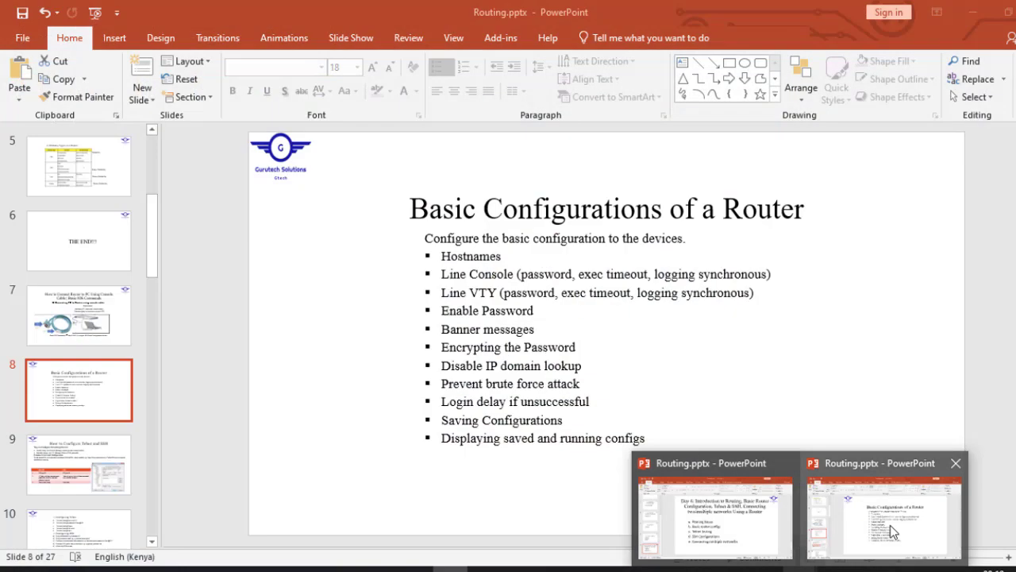
left_click(885, 523)
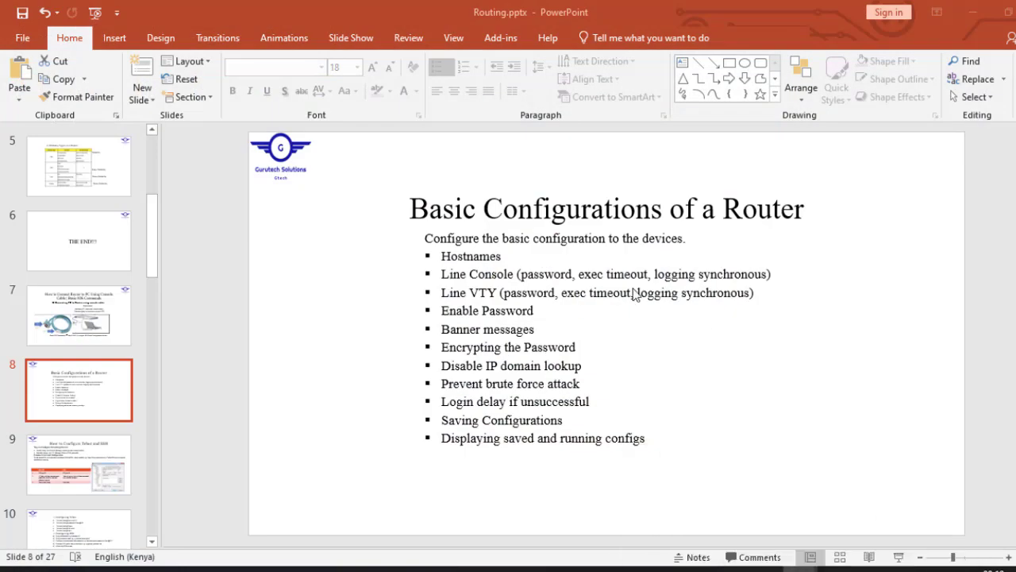
key("Up")
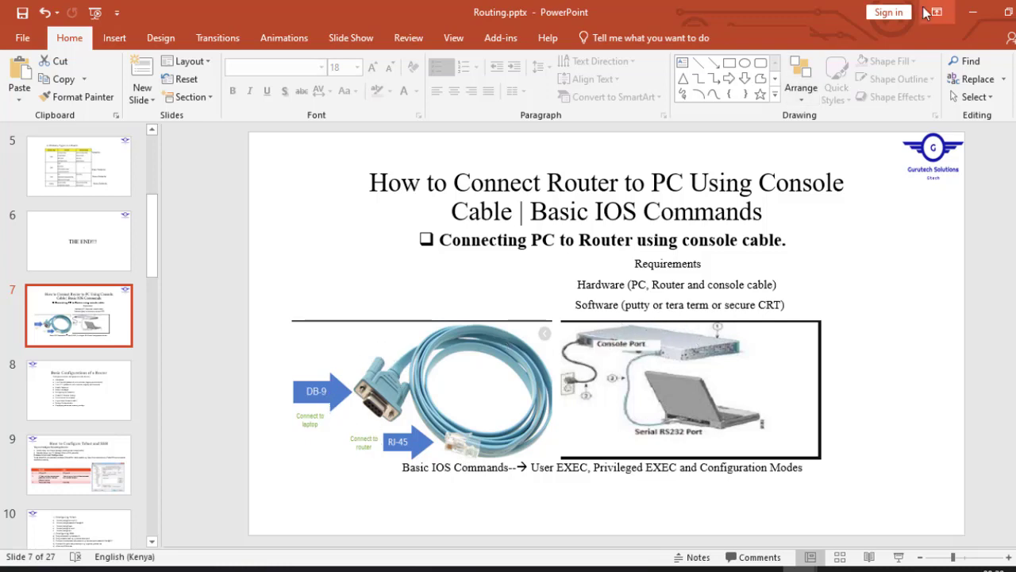
left_click(975, 12)
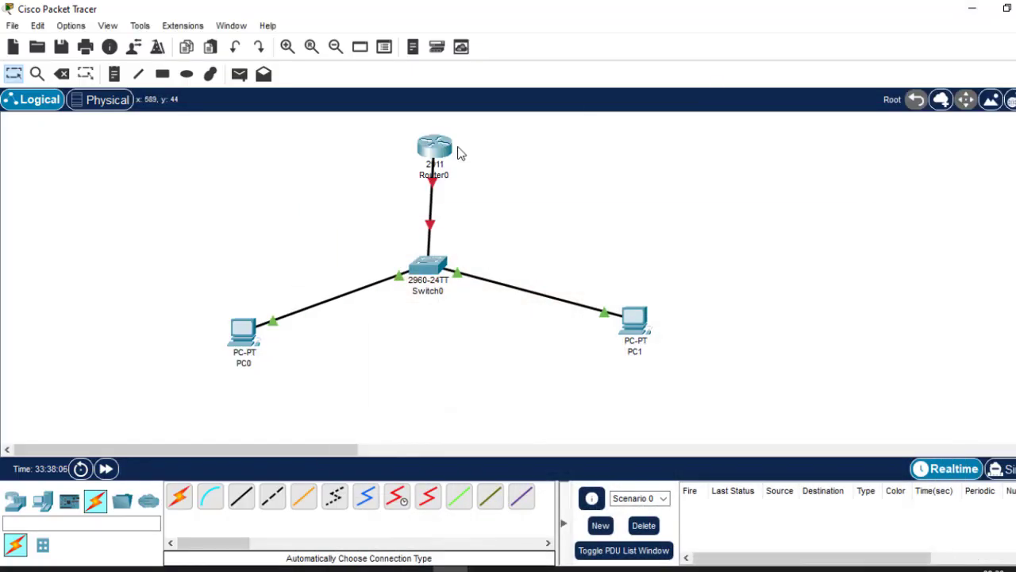
View the router's command-line interface and close its window.
left_click(435, 146)
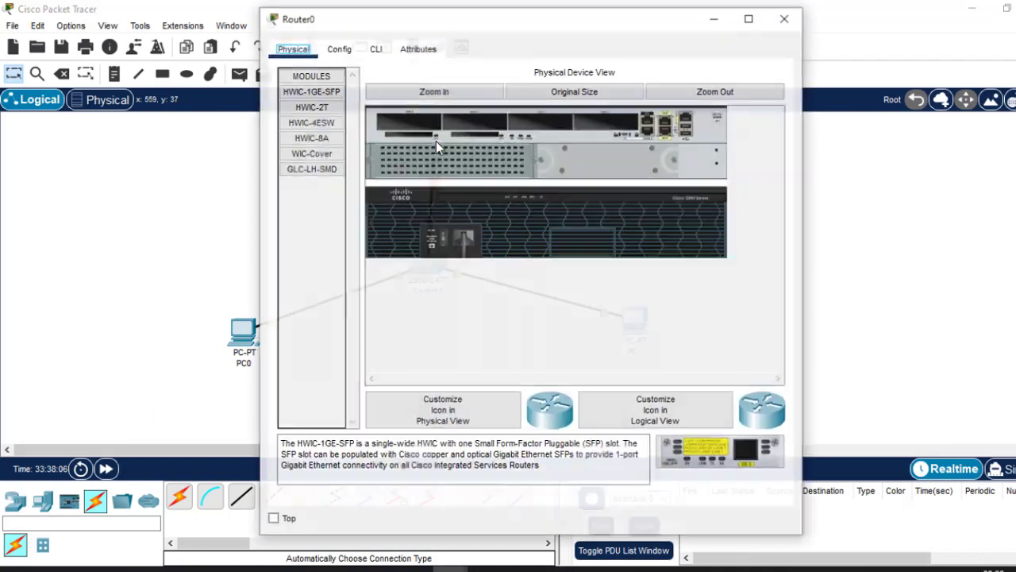
left_click(375, 49)
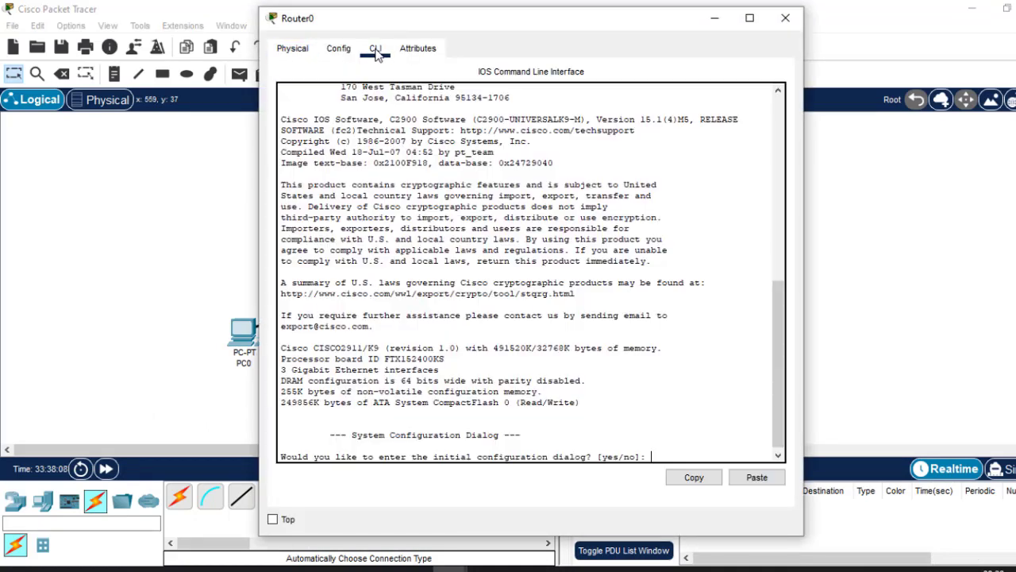
left_click(785, 18)
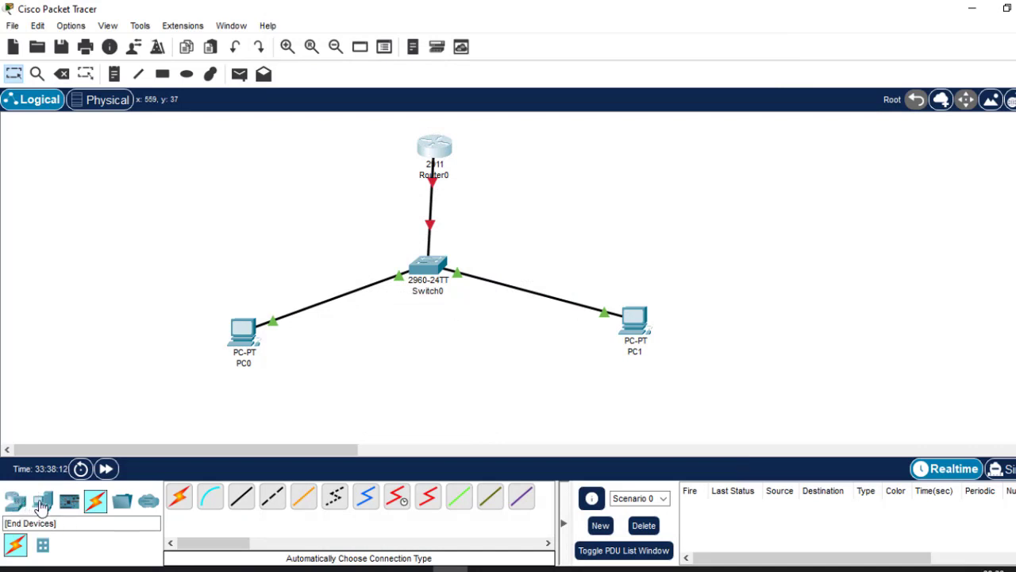
Add a PC beside the router and link its RS 232 port to the router's Console port with a console cable.
left_click(41, 503)
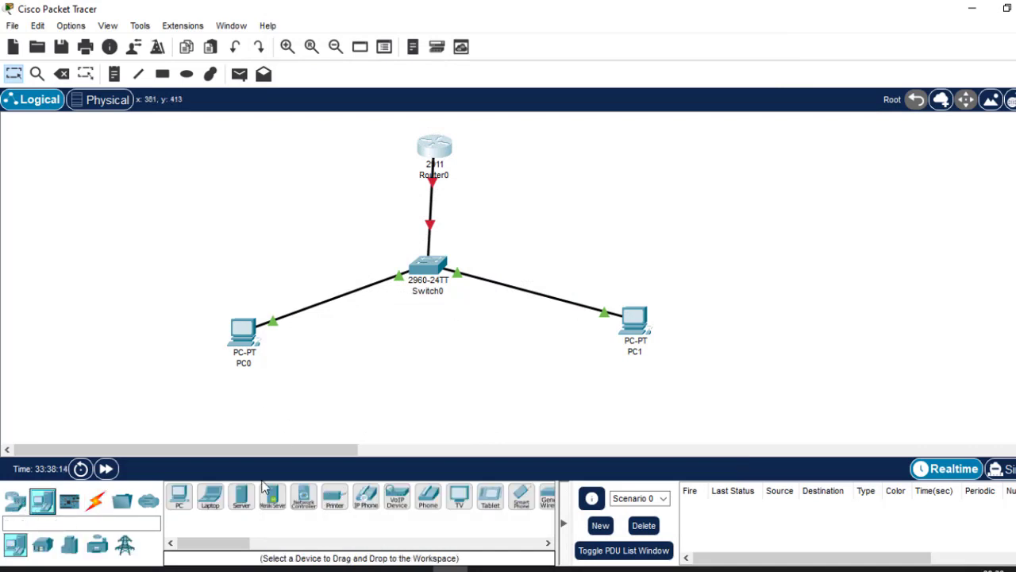
left_click_drag(179, 500, 235, 156)
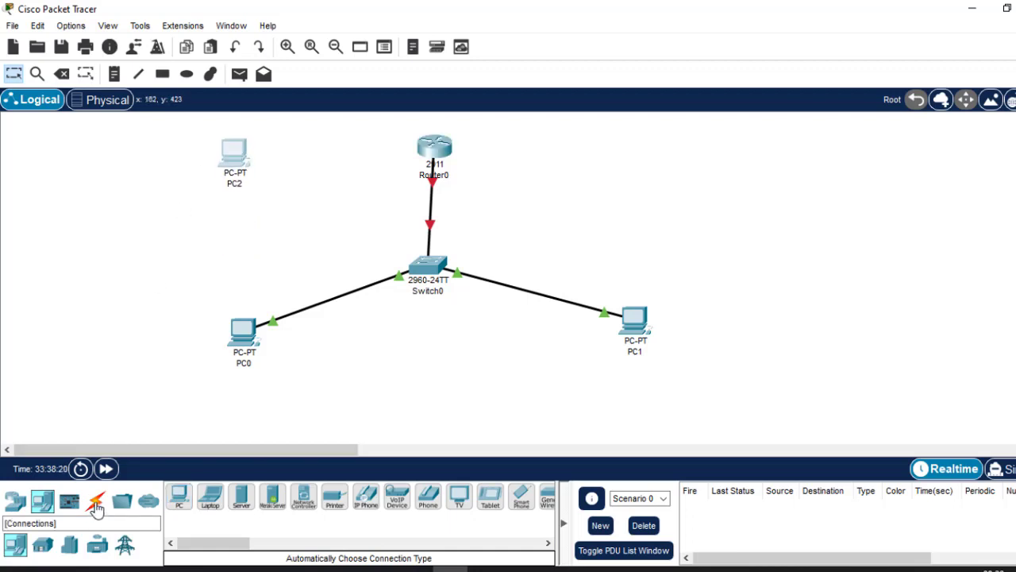
left_click(94, 501)
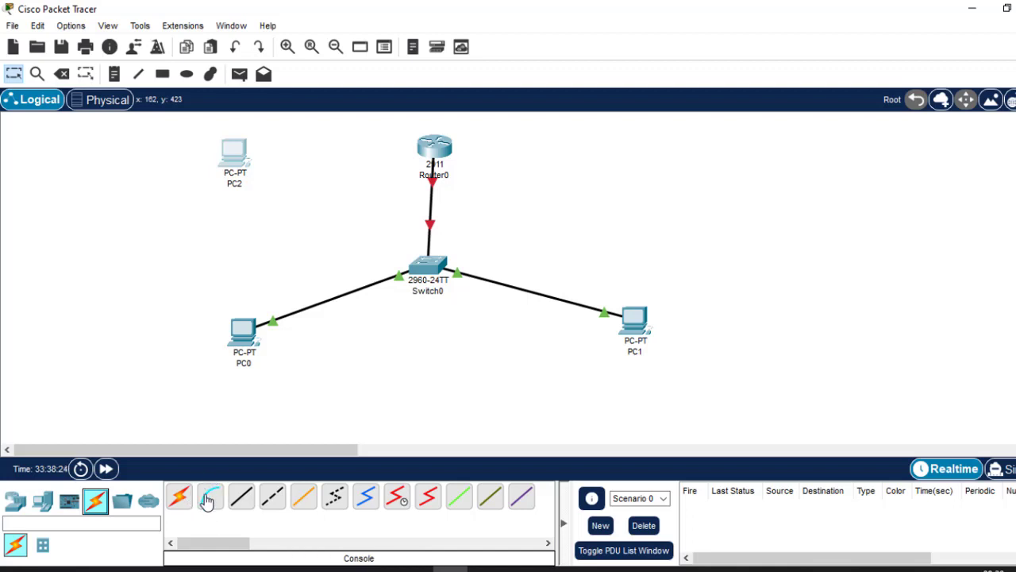
left_click(209, 497)
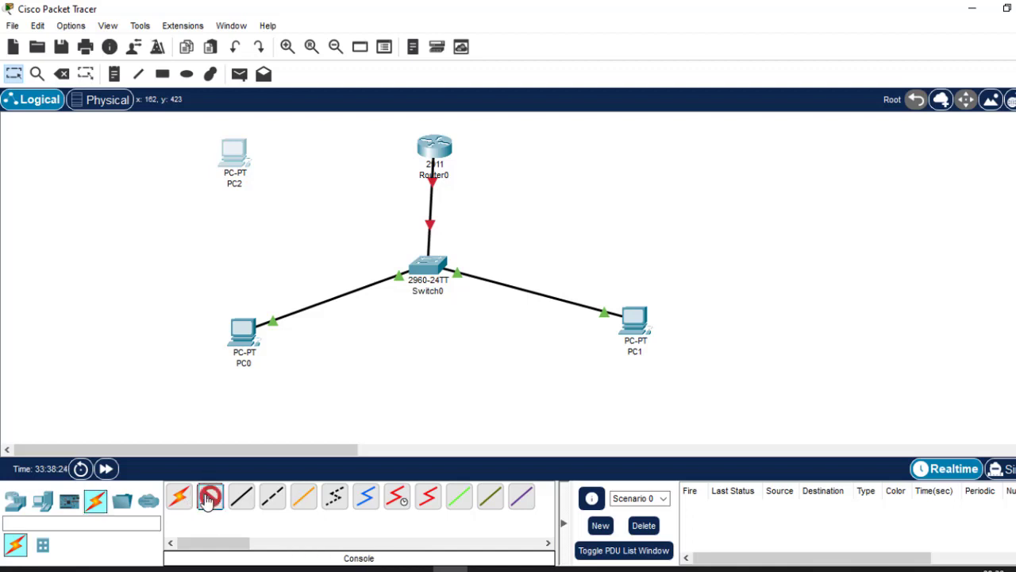
left_click(227, 152)
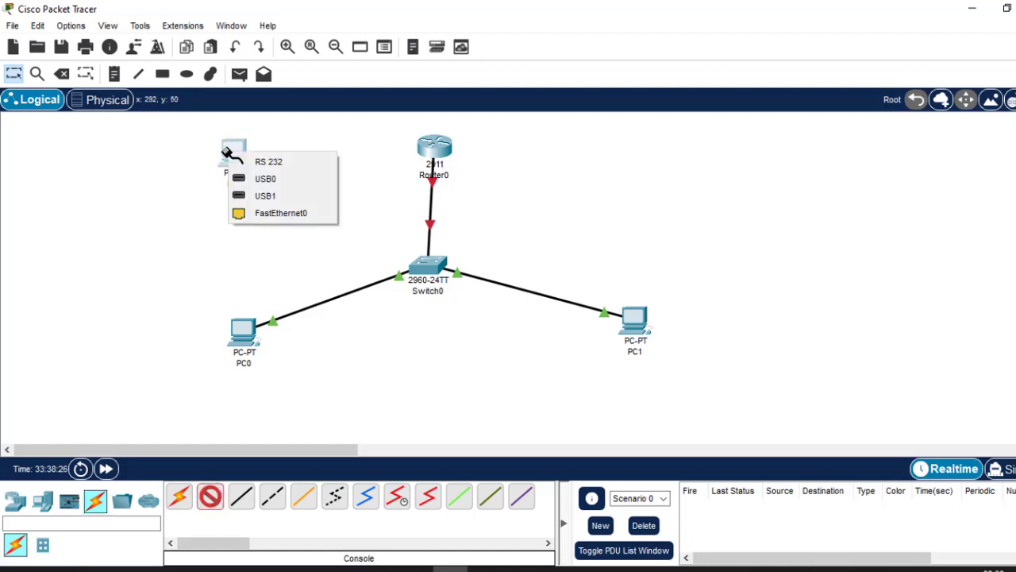
left_click(280, 161)
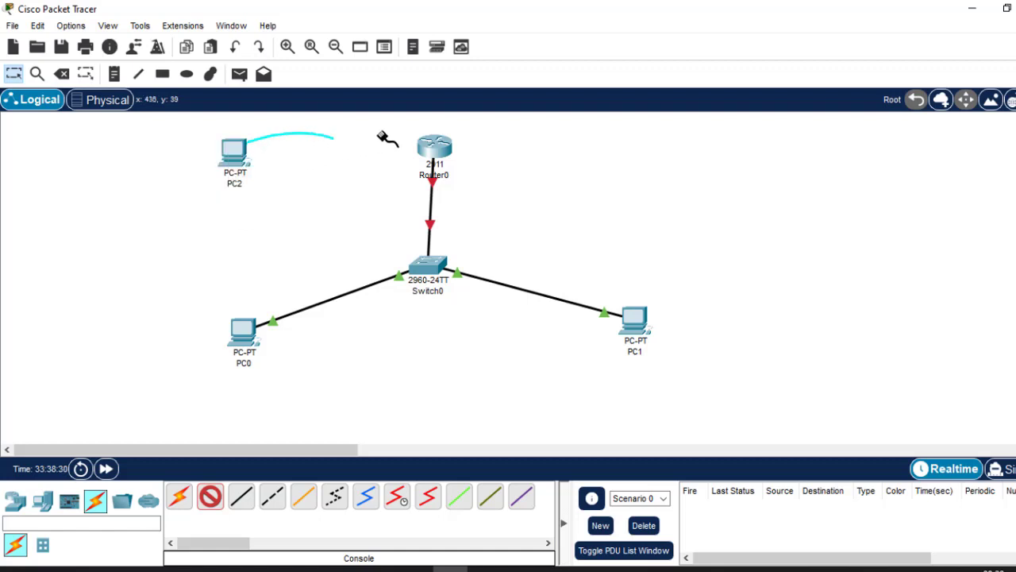
left_click(434, 150)
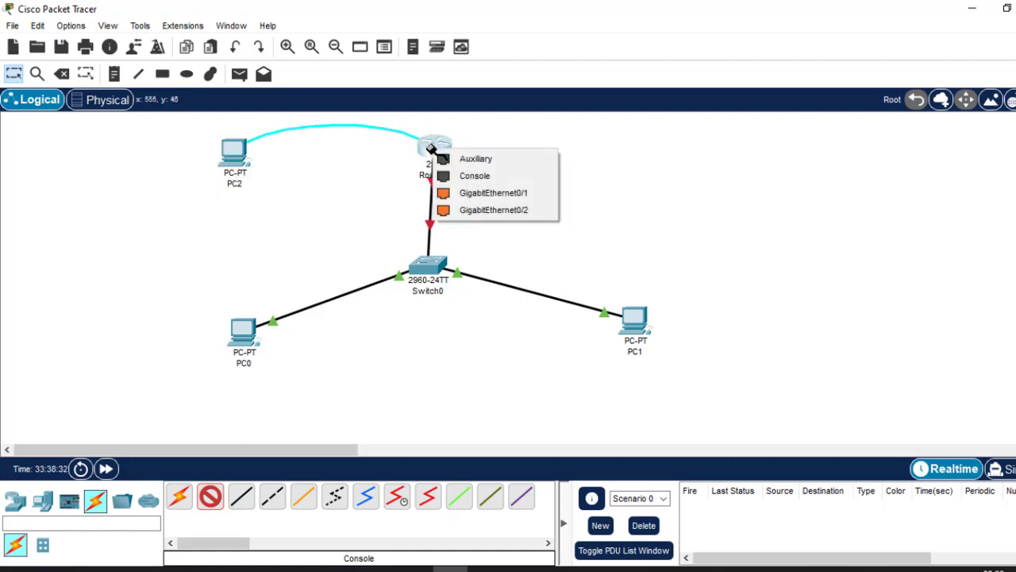
left_click(487, 176)
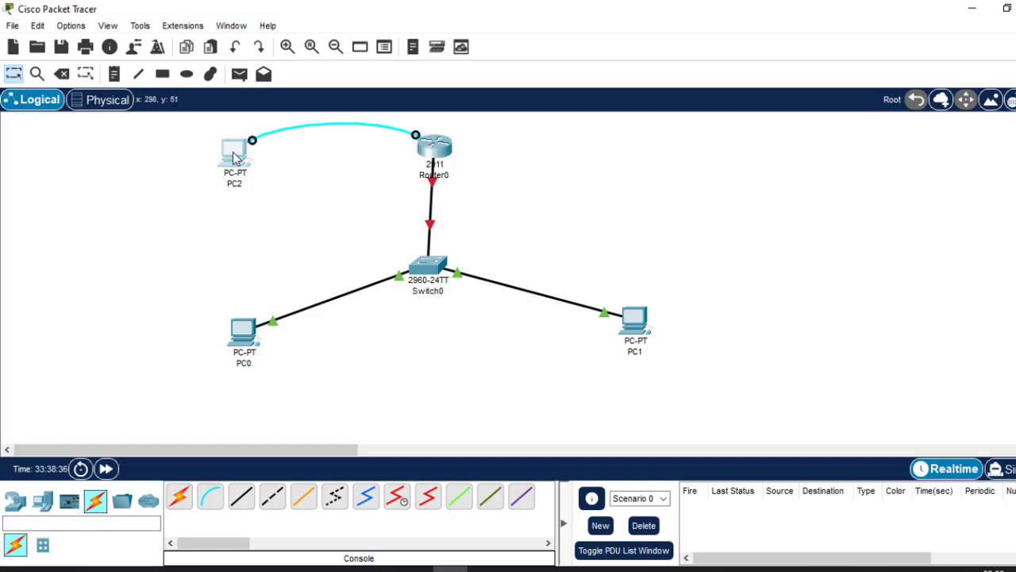
Open a Terminal session on PC2 with the default port configuration.
left_click(234, 158)
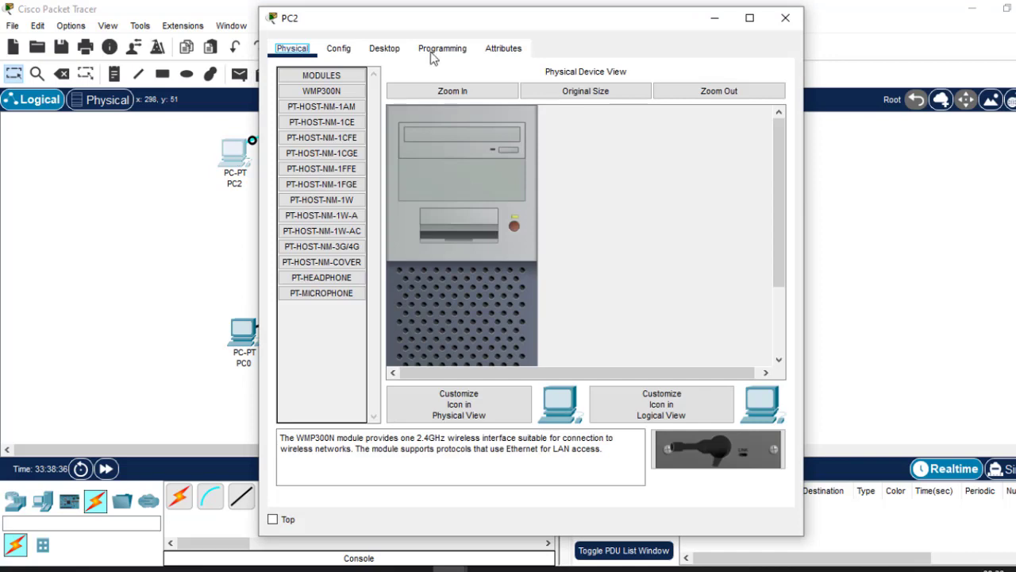
left_click(383, 51)
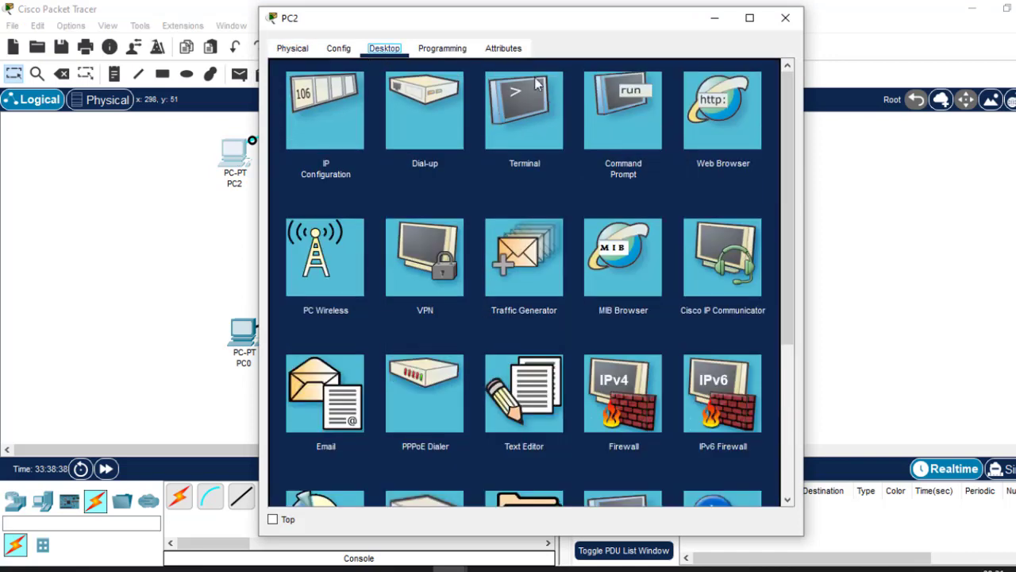
left_click(524, 84)
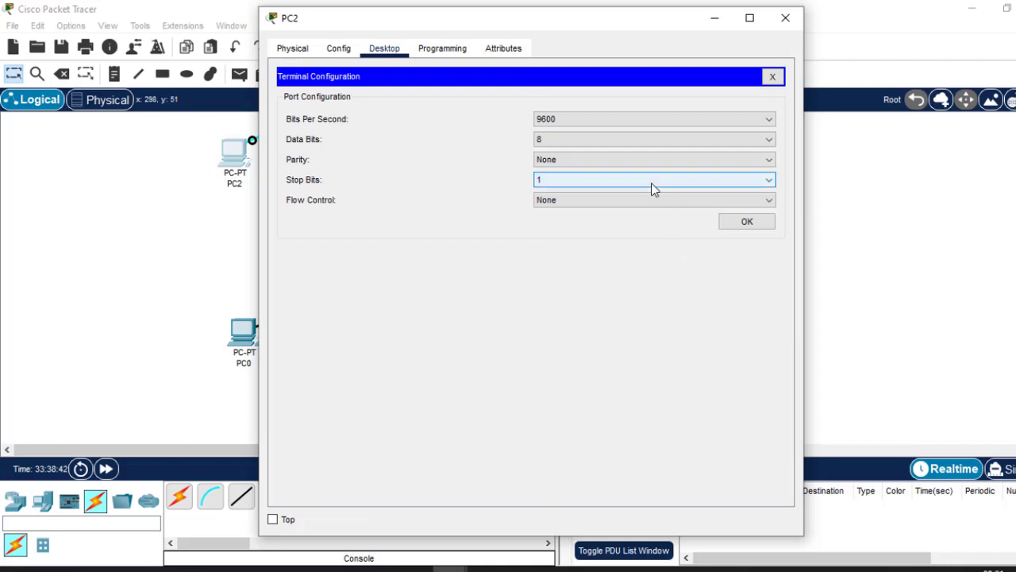
left_click(746, 223)
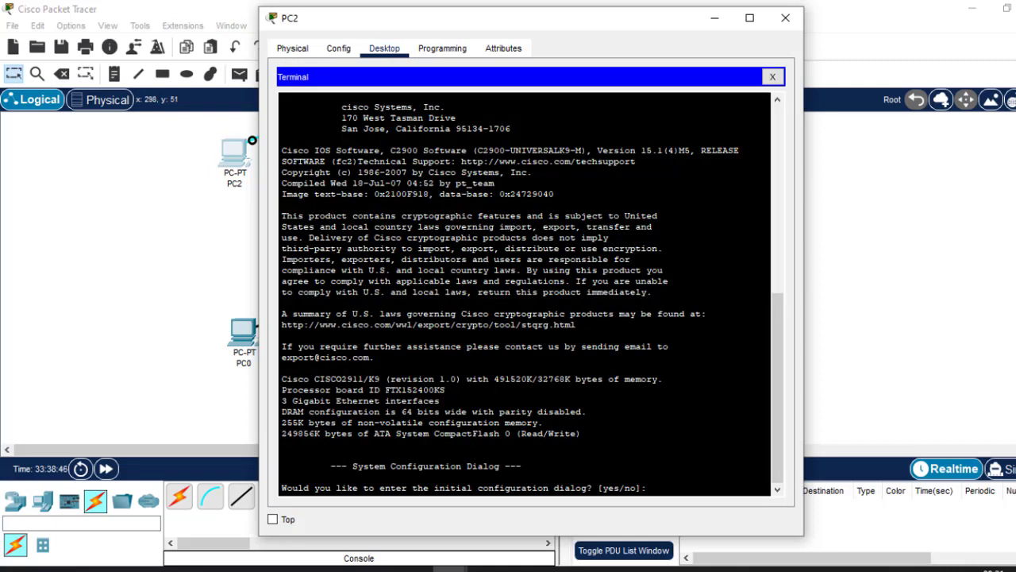
left_click_drag(595, 18, 585, 58)
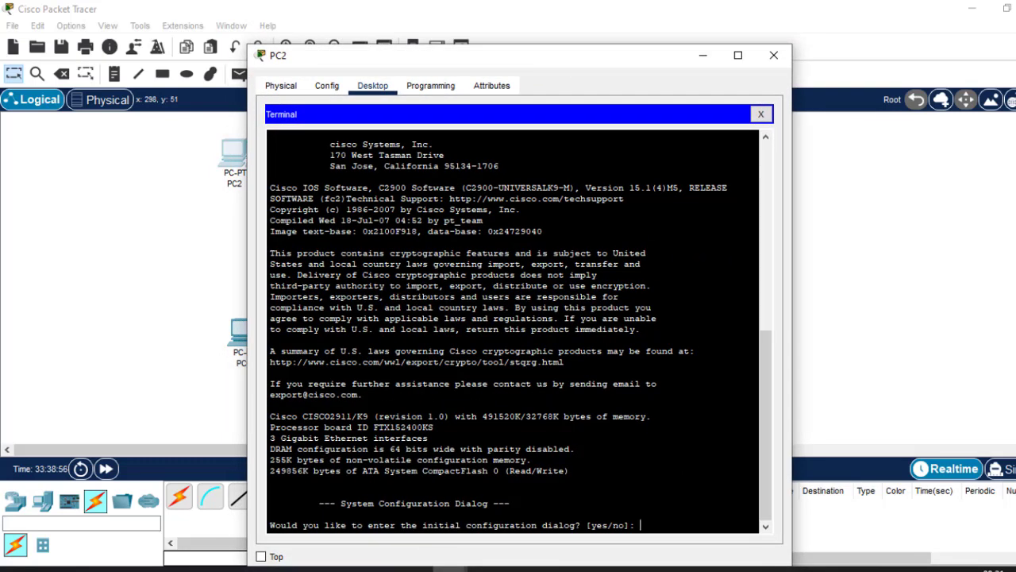
Answer n to the router's initial configuration dialog, enter the Router> prompt, and highlight the dialog question.
key("Return")
key("Return")
key("Return")
key("Return")
key("Return")
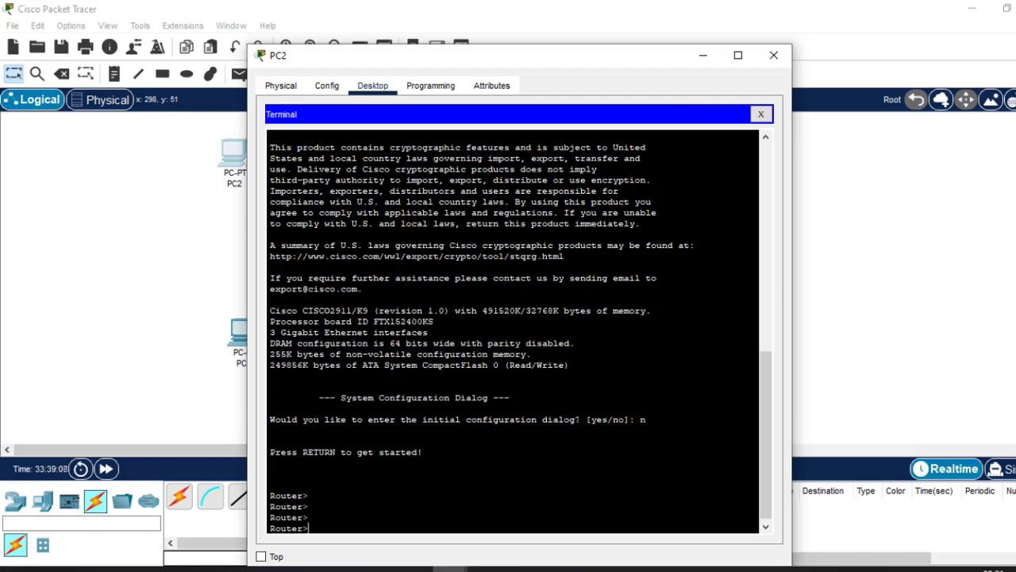
left_click_drag(580, 419, 272, 419)
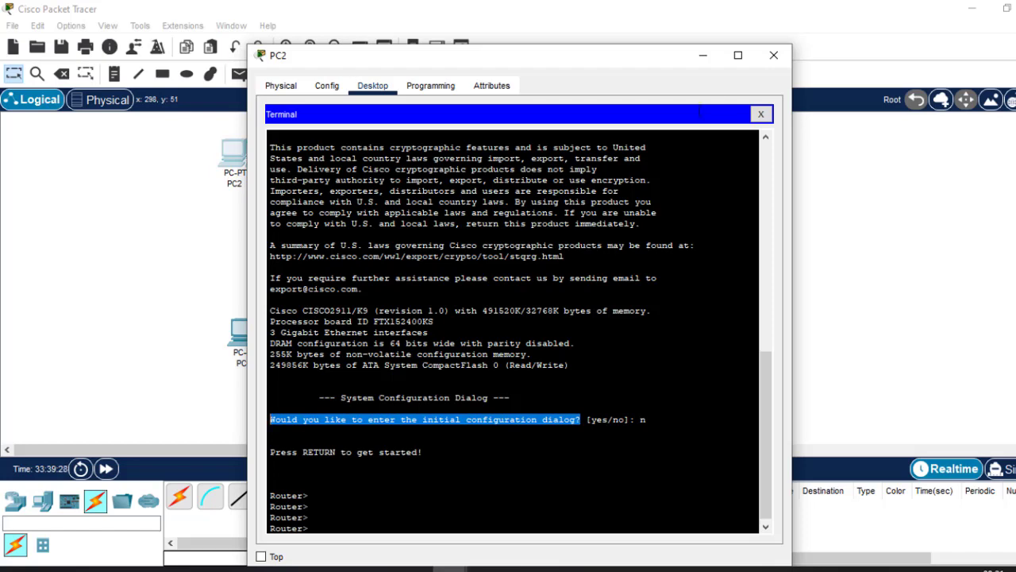
Try to run the end command at the router prompt, abort its name lookup, and close PC2's window.
left_click(271, 463)
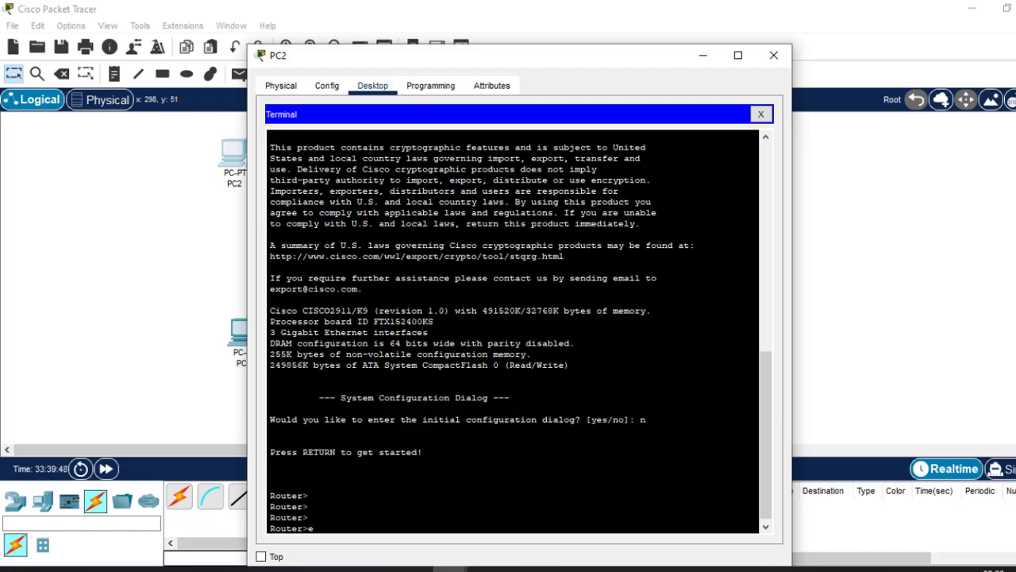
type("nd")
key("Return")
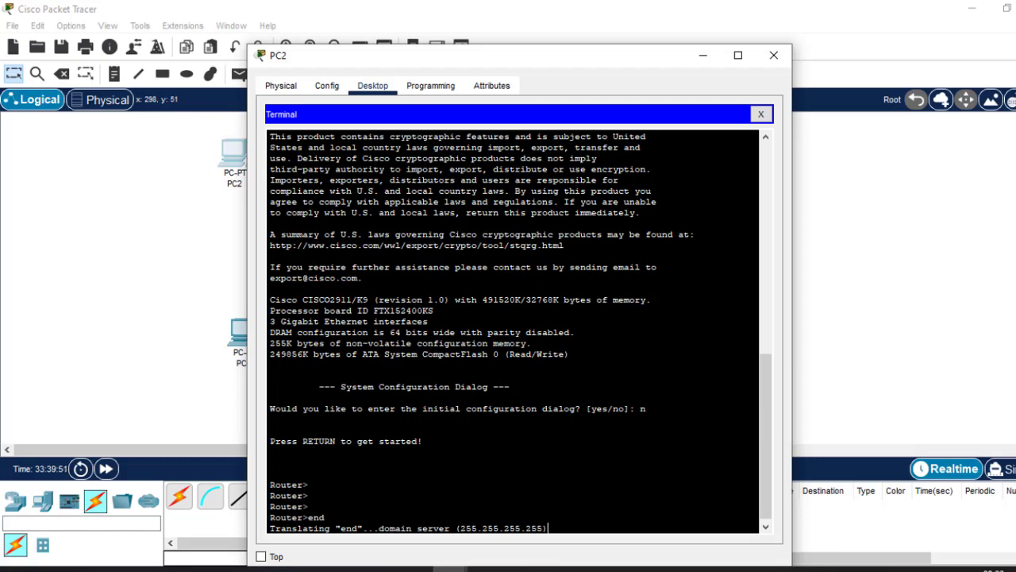
key("ctrl+shift+6")
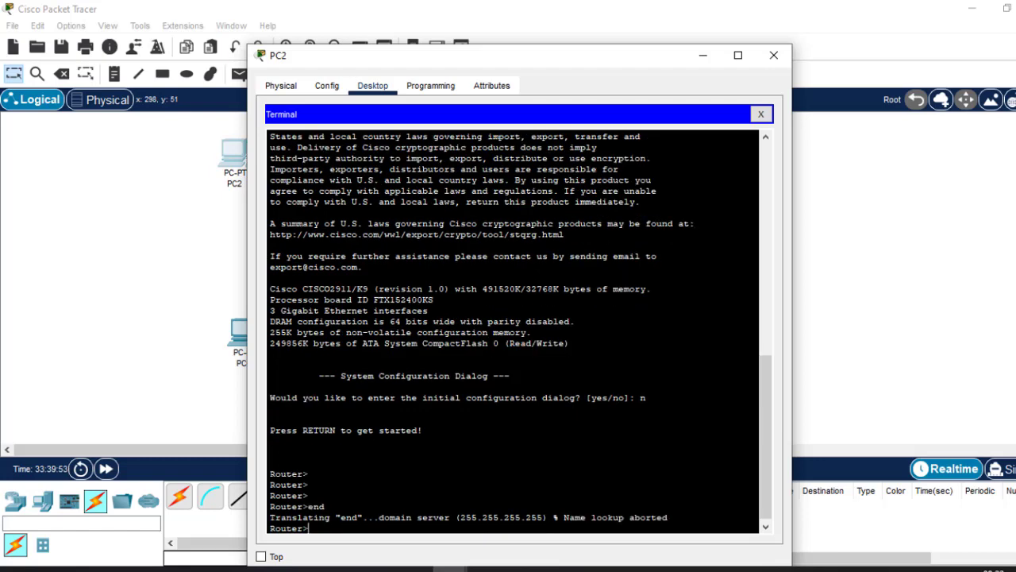
left_click(774, 57)
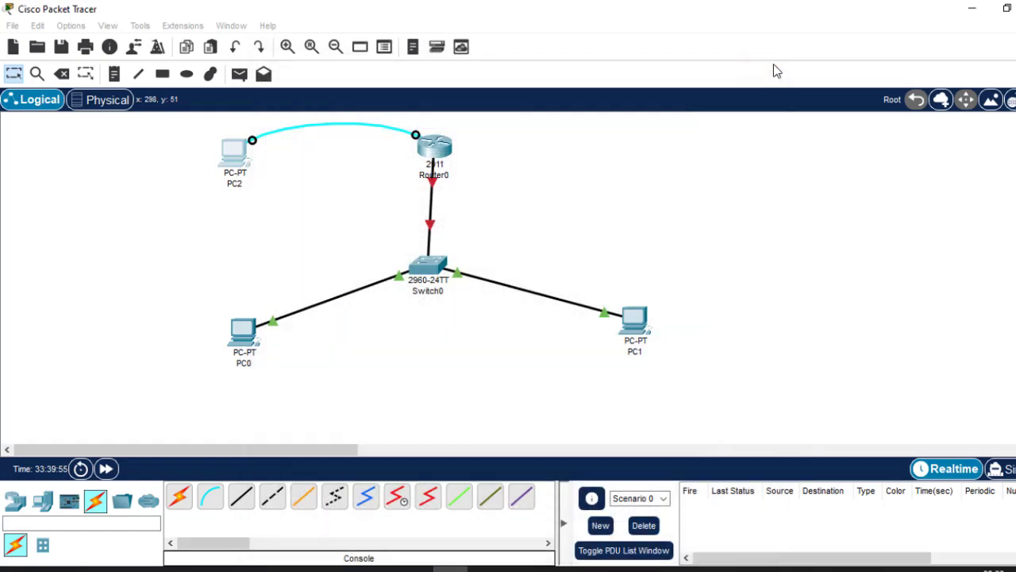
Add a second 2911 router to the workspace beside Router0 and open its command-line interface.
left_click(15, 500)
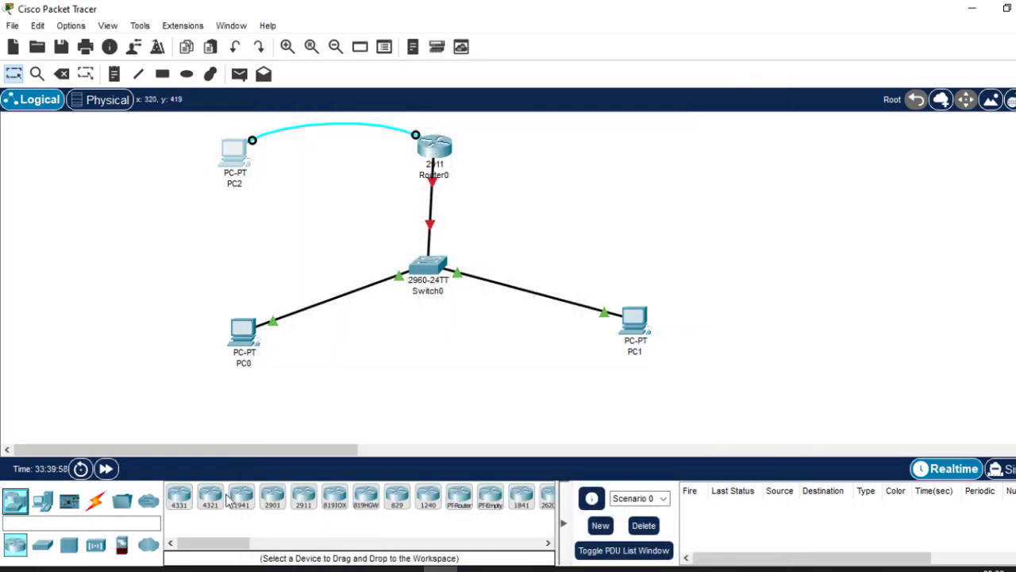
left_click(304, 496)
left_click(587, 165)
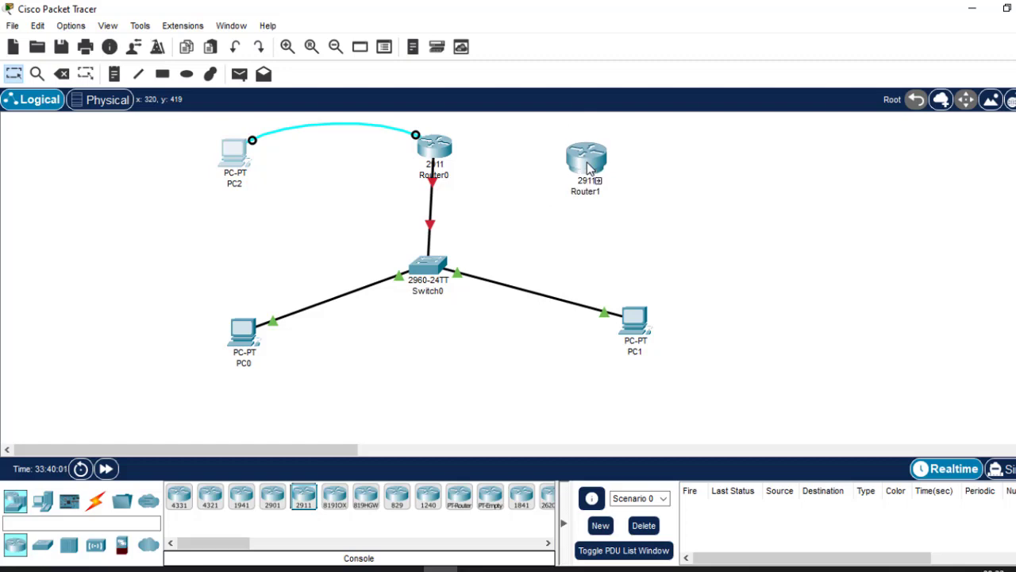
left_click(587, 176)
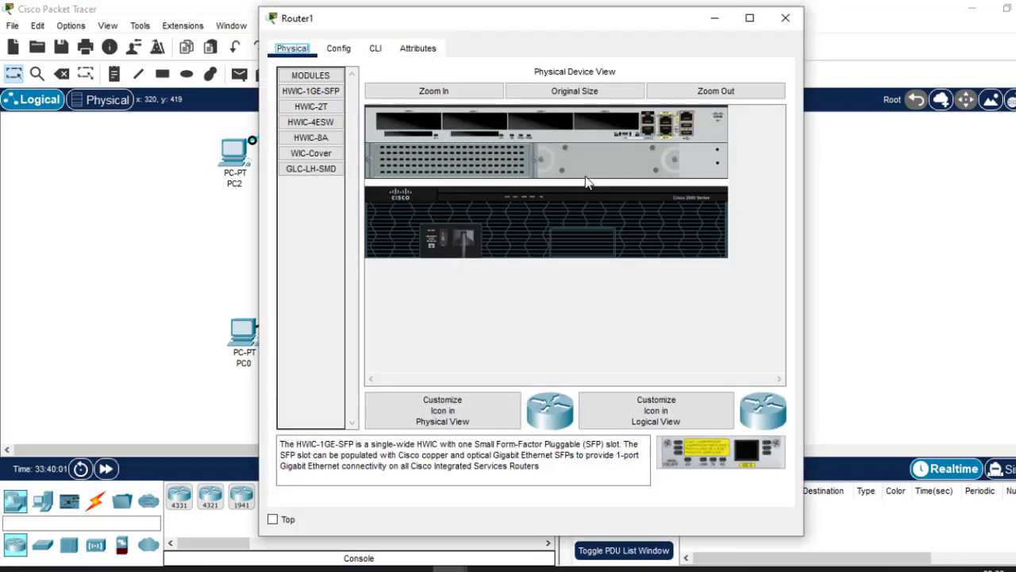
left_click(378, 54)
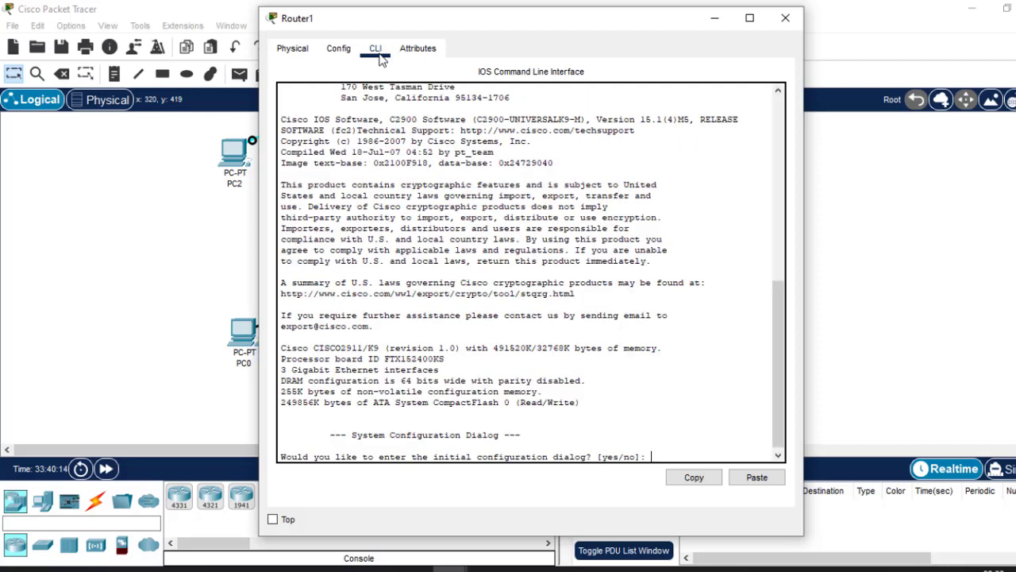
Answer y to Router1's initial configuration dialog and to basic management setup, and set the host name to Test.
type("y")
key("Return")
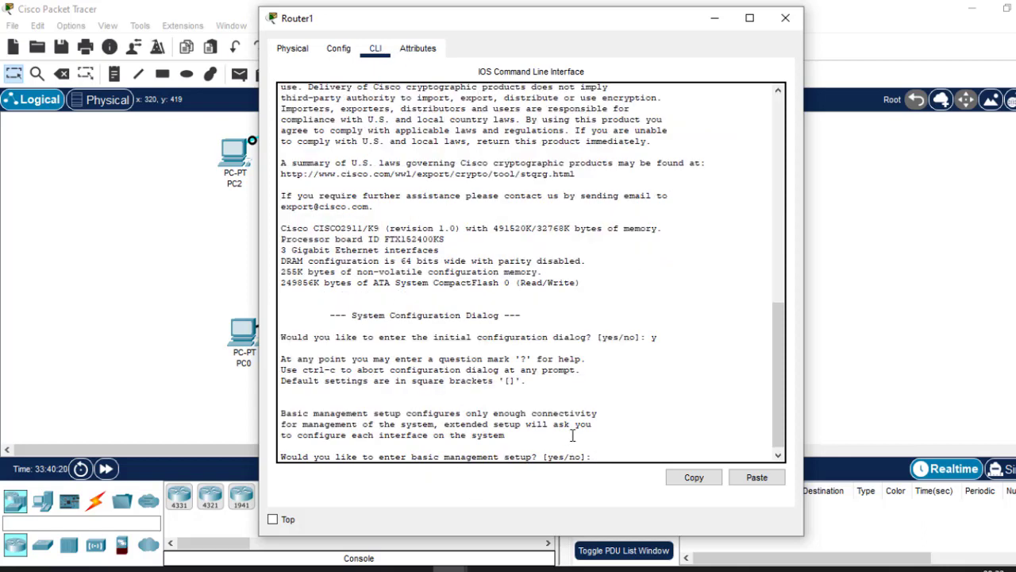
type("y")
key("Return")
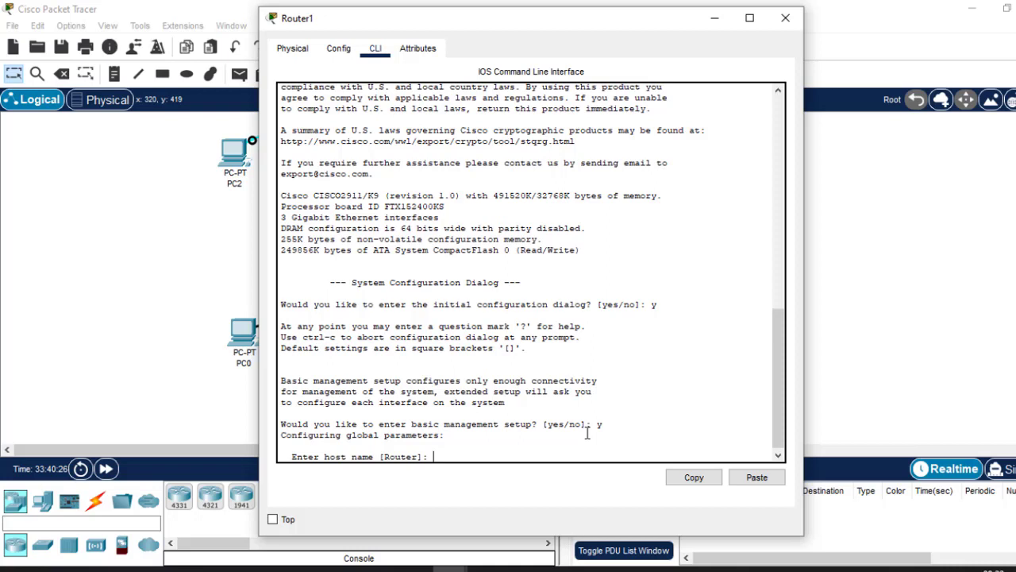
type("Ho")
key("BackSpace")
type("Test")
key("Return")
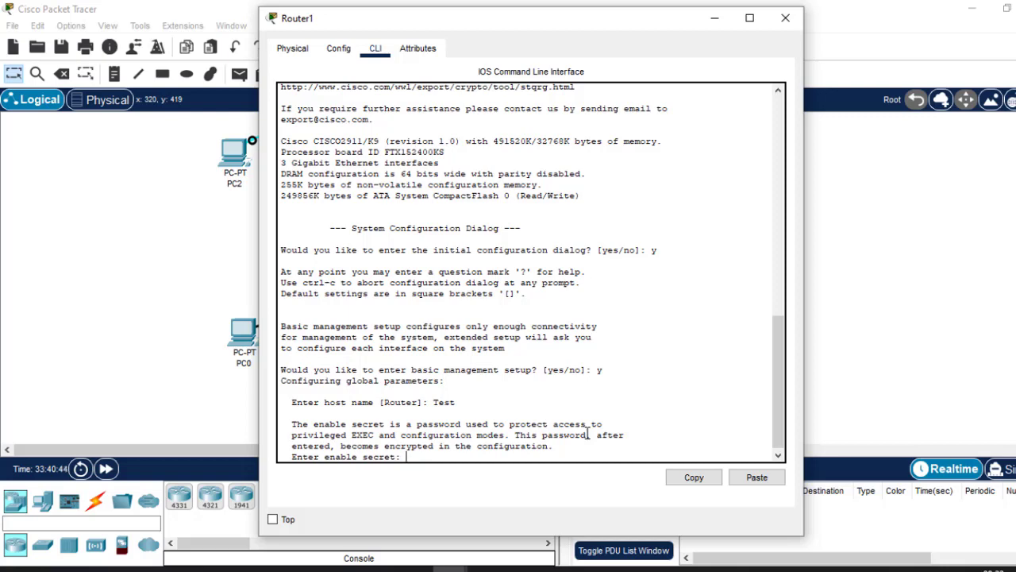
Enter the enable secret and a different enable password, leave the virtual terminal password and management interface blank, and close Router1's window.
type("cisco")
key("Return")
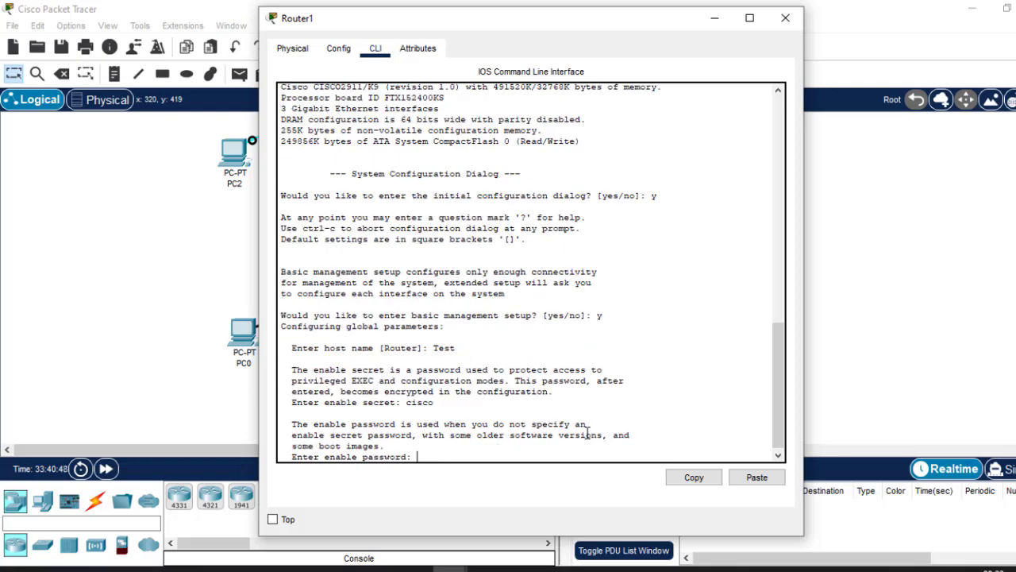
type("cisco")
key("Return")
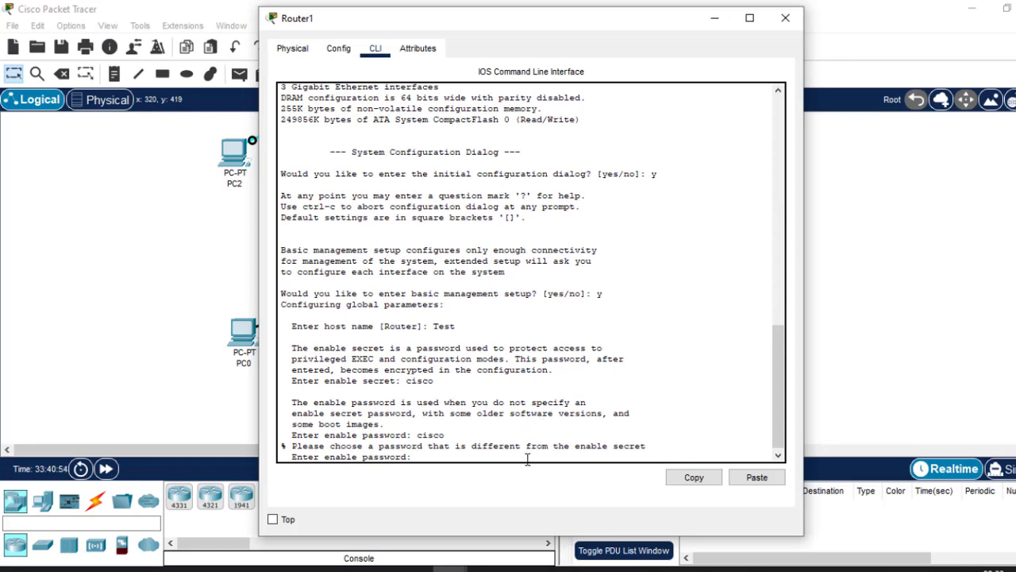
type("cisco1")
key("Return")
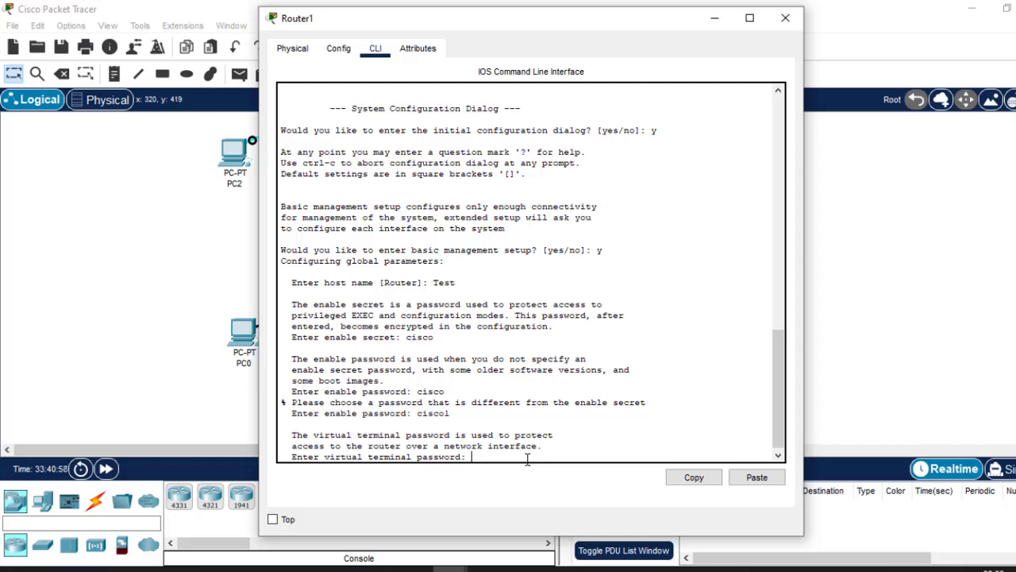
key("Return")
key("Return")
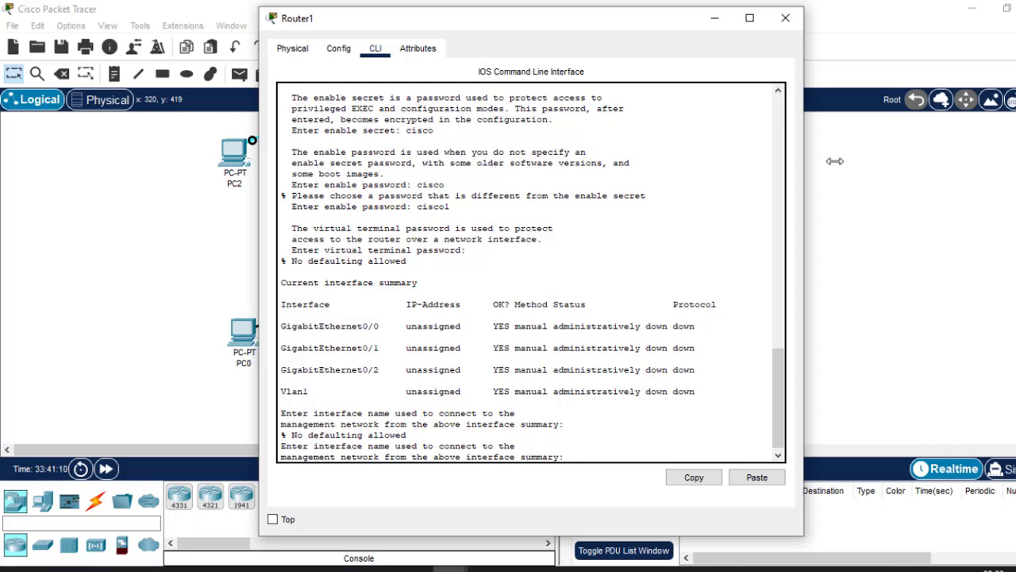
left_click(785, 17)
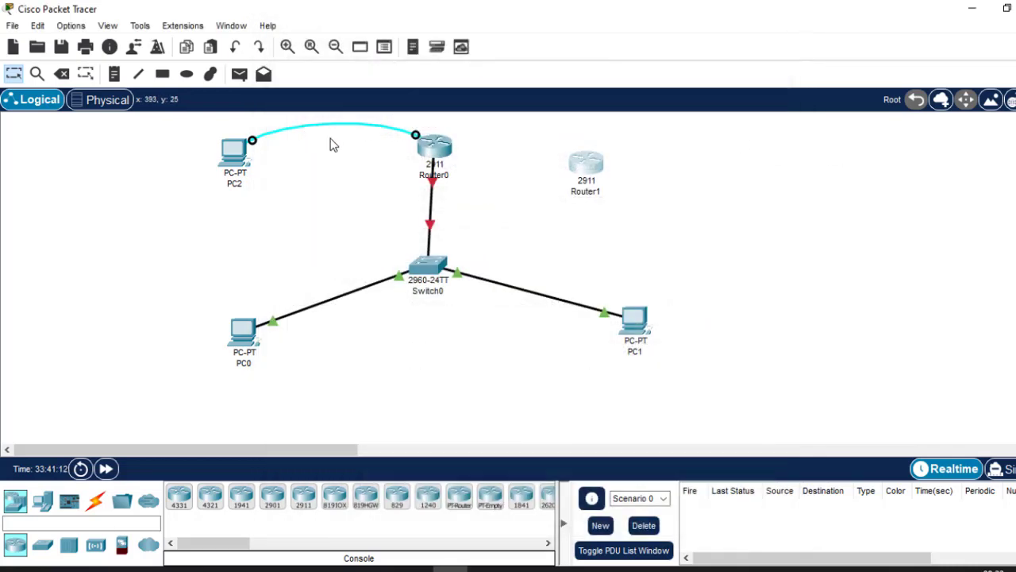
Open a Terminal session on PC2 again with the default port configuration.
left_click(235, 156)
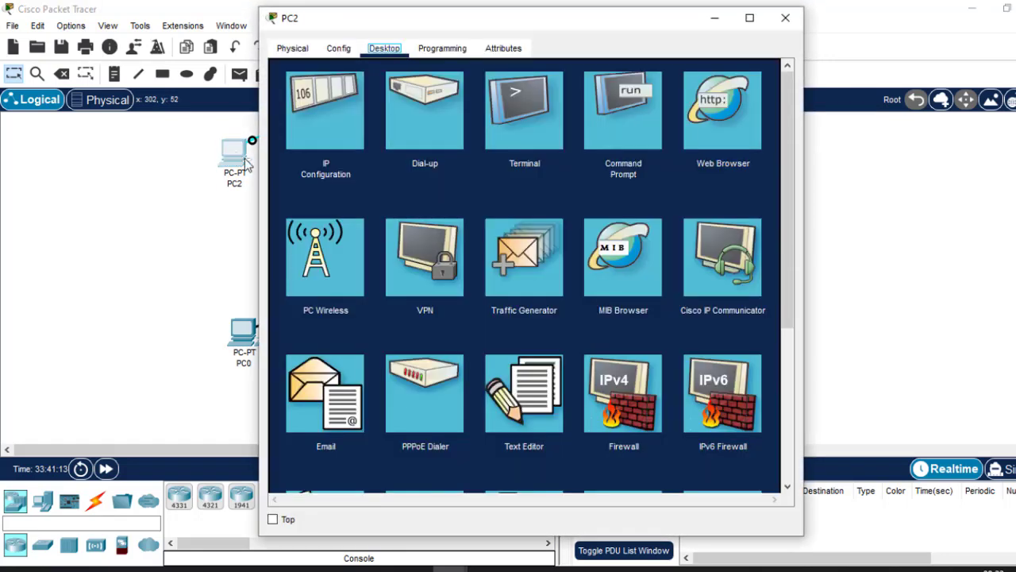
left_click(549, 120)
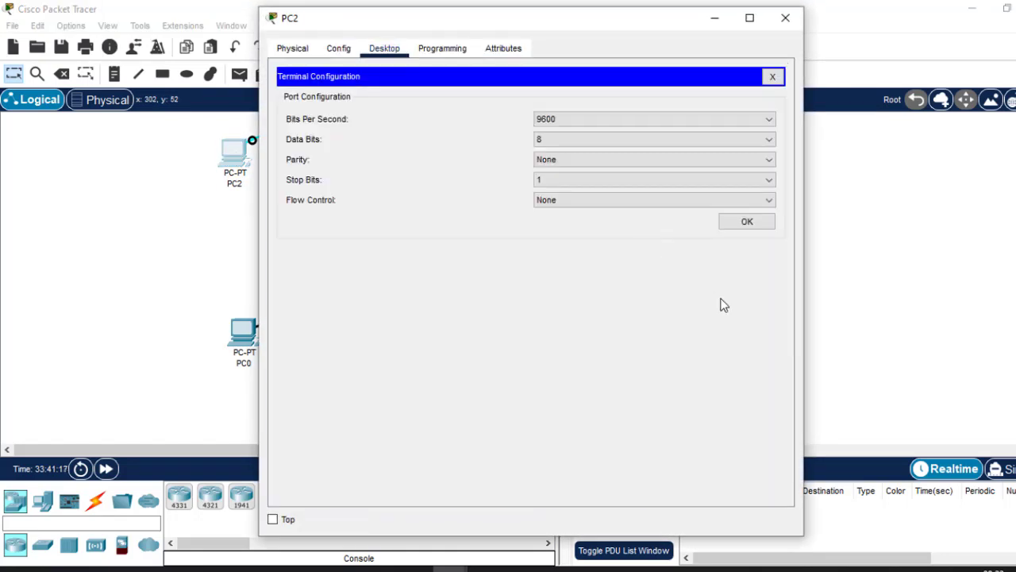
left_click(747, 222)
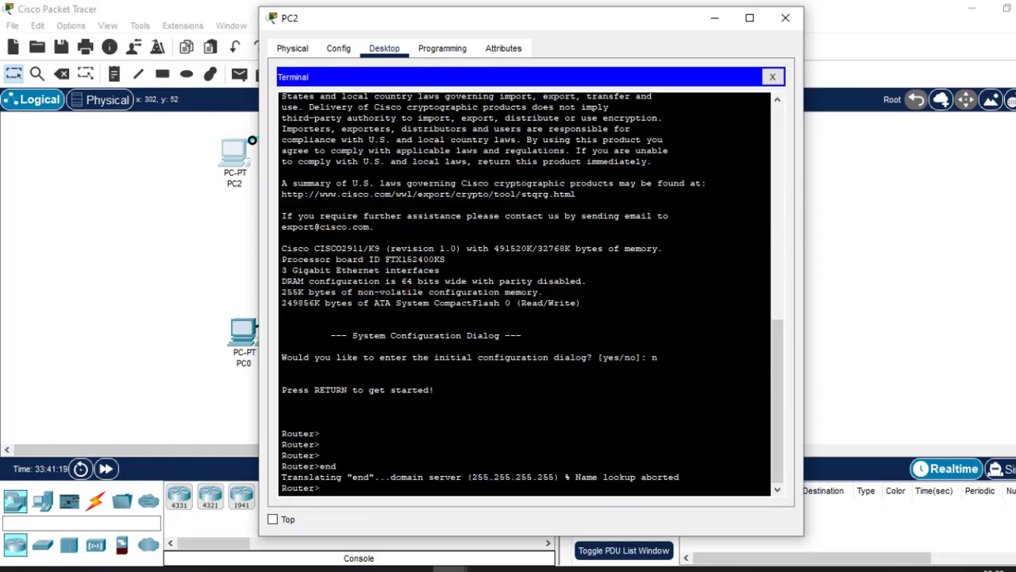
Enter privileged EXEC mode on the console-connected router with the en command.
key("Return")
key("Return")
key("Return")
type("en")
key("Return")
key("Return")
key("Return")
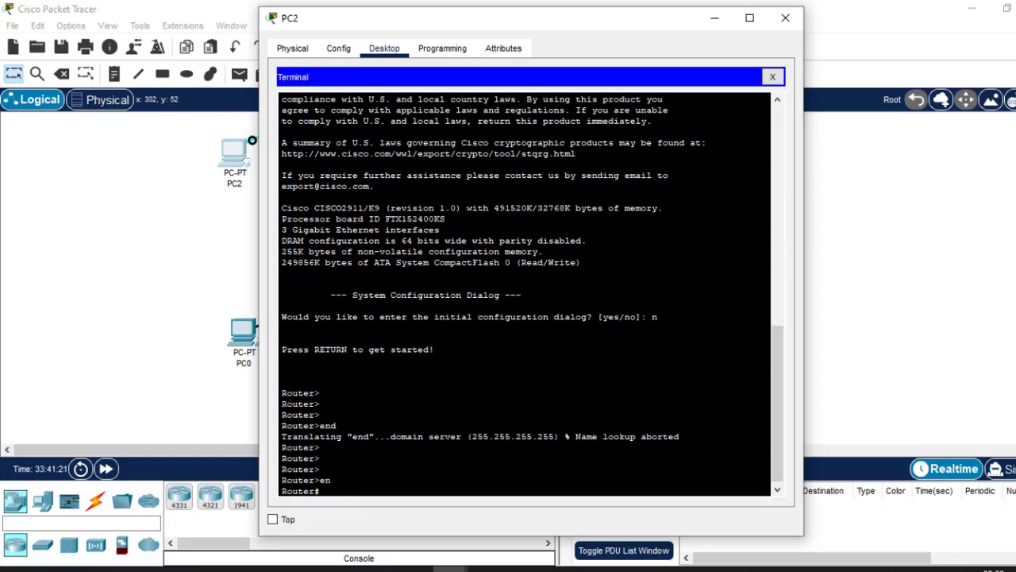
Enter global configuration mode on the router with the conf t command.
type("conf")
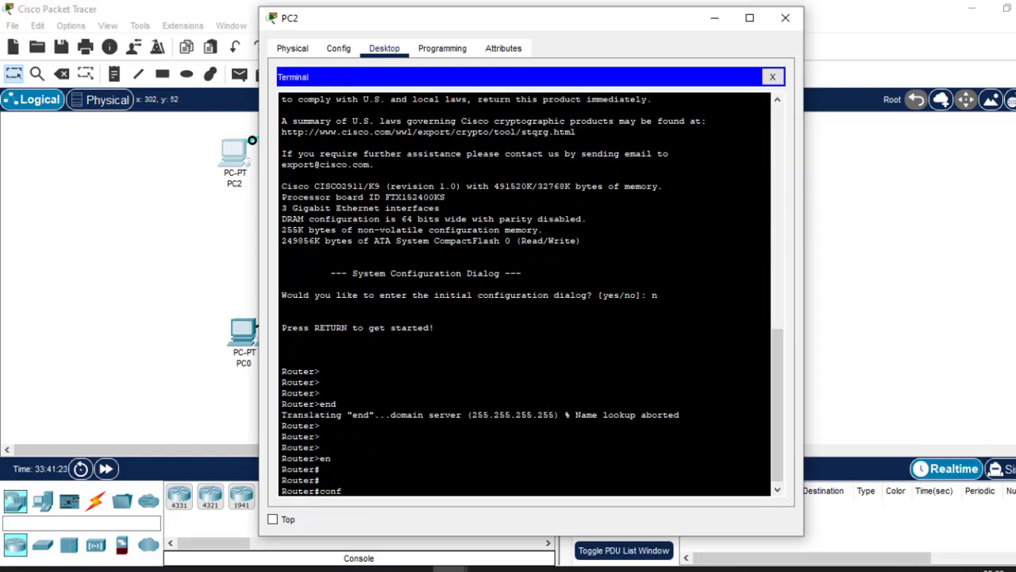
type(" t")
key("Return")
key("Return")
key("Return")
key("Return")
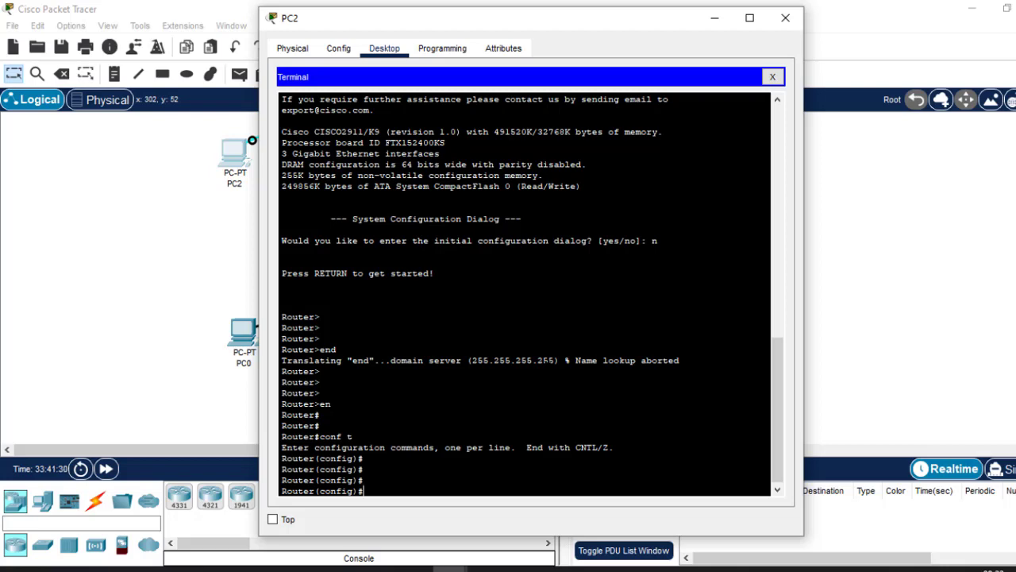
type("sta")
Set PC2's window aside, review Router1's command-line output from its beginning, and close Router1's window.
left_click(715, 17)
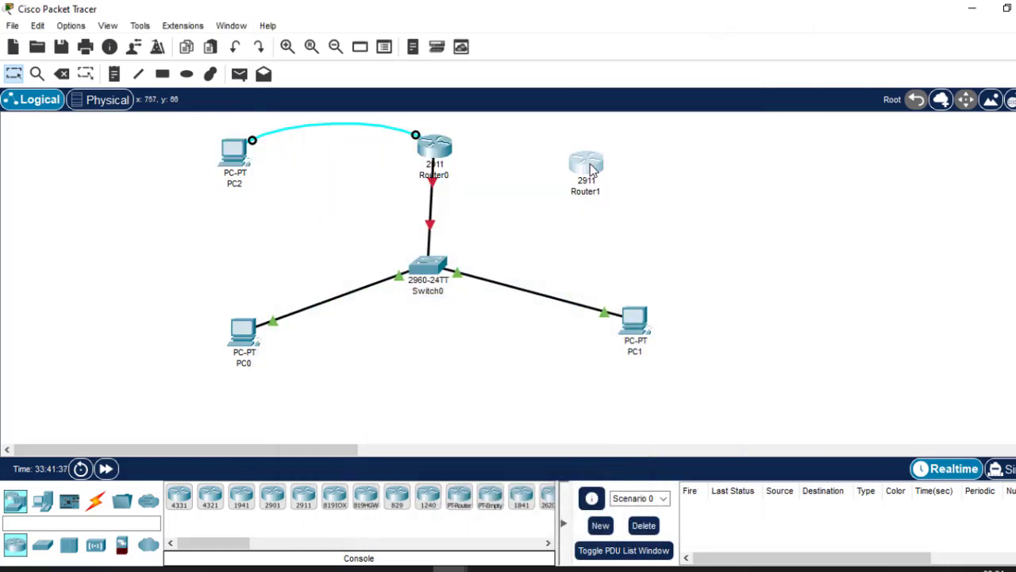
left_click(590, 169)
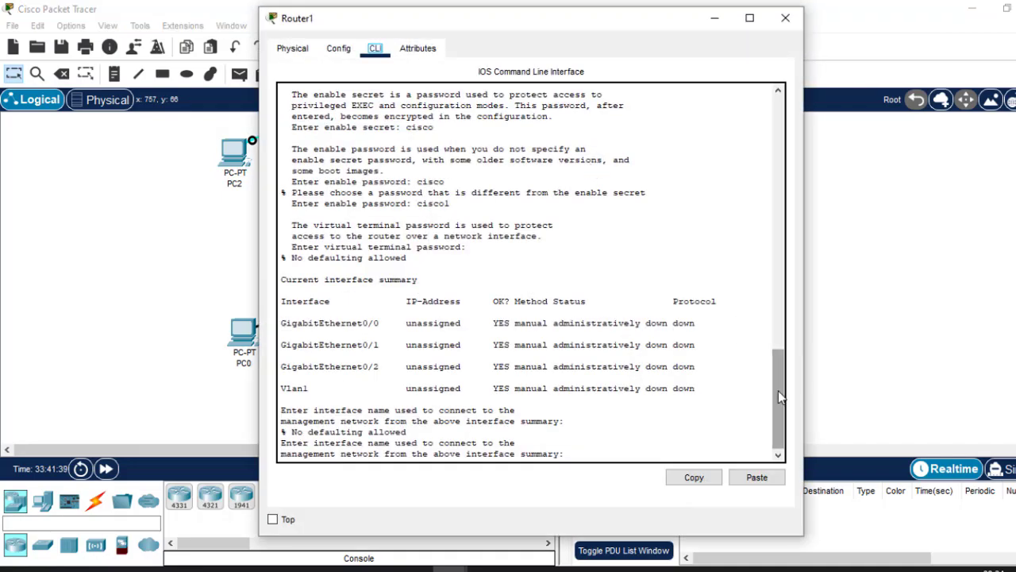
left_click_drag(778, 391, 756, 6)
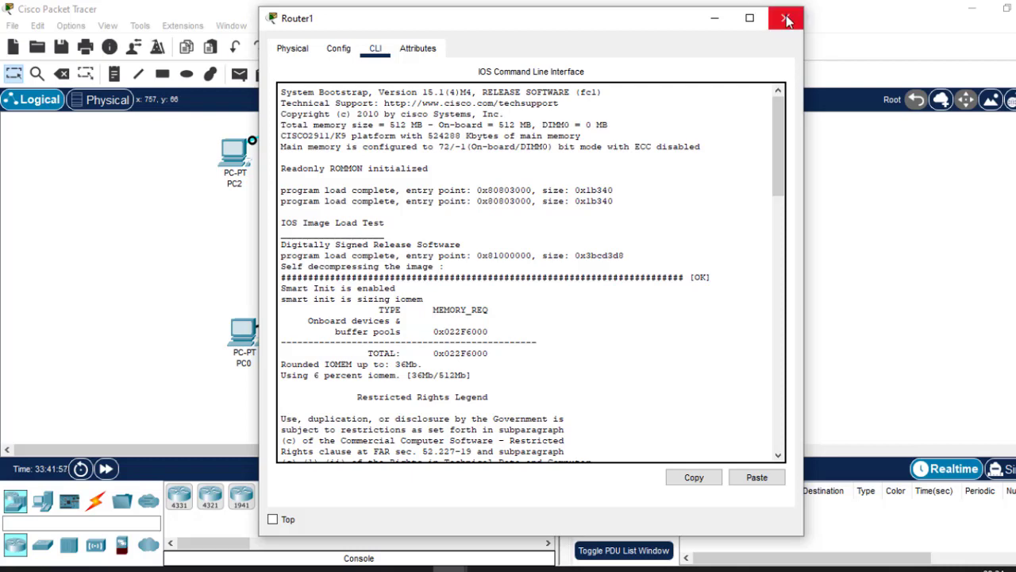
left_click(786, 20)
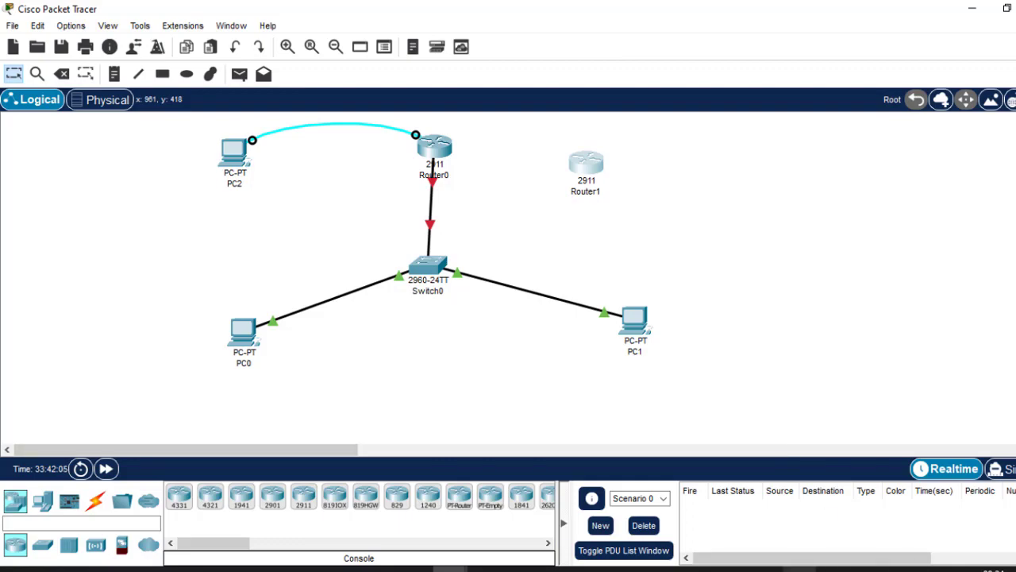
Switch to Routing.pptx in PowerPoint, show the Basic Configurations of a Router slide, and highlight the Hostnames bullet.
mouse_move(799, 568)
mouse_move(764, 538)
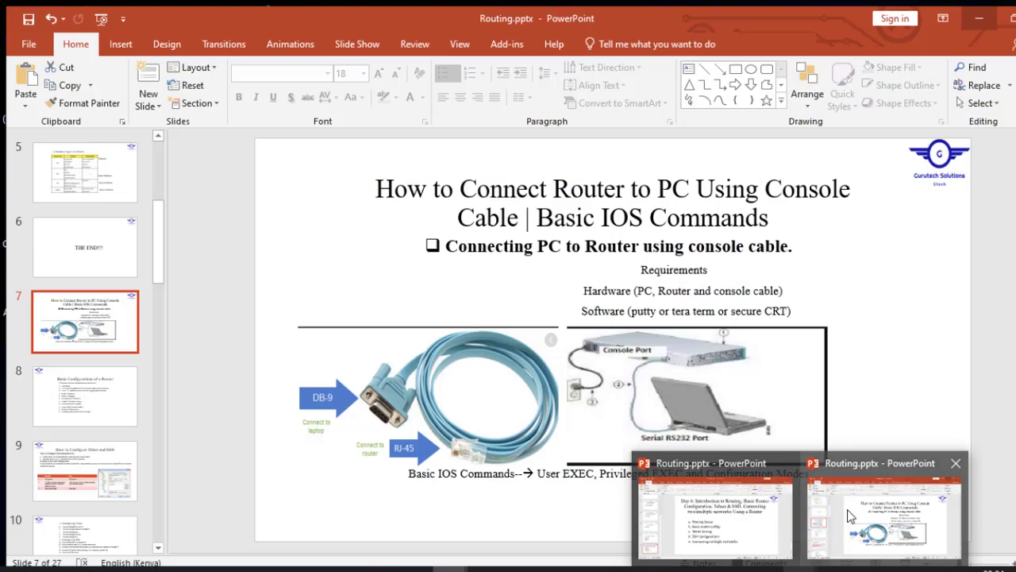
left_click(849, 516)
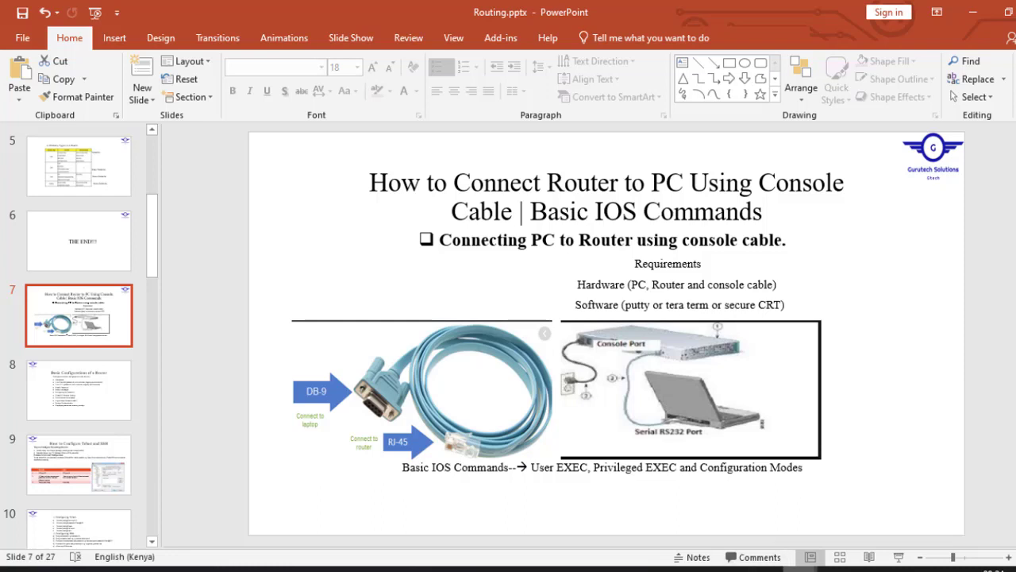
left_click(72, 408)
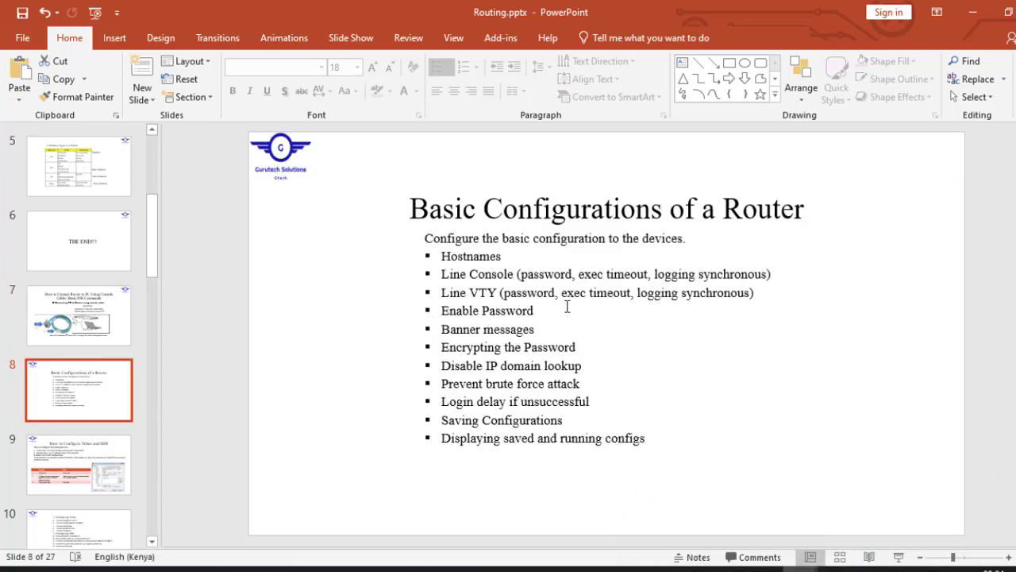
left_click_drag(510, 257, 493, 256)
double_click(494, 257)
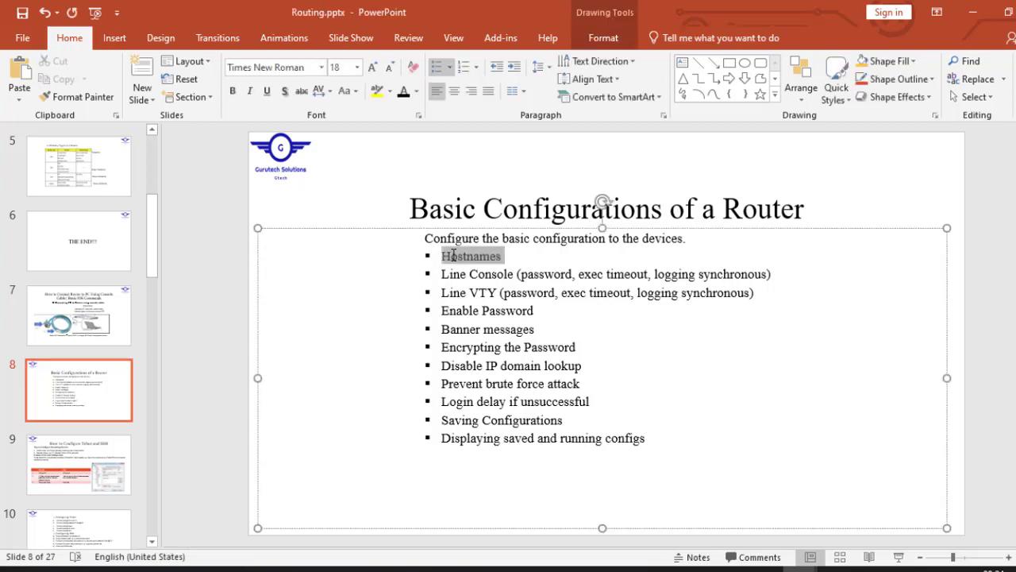
Switch to Cisco Packet Tracer and return to PC2's terminal session at the router's global configuration prompt.
mouse_move(413, 567)
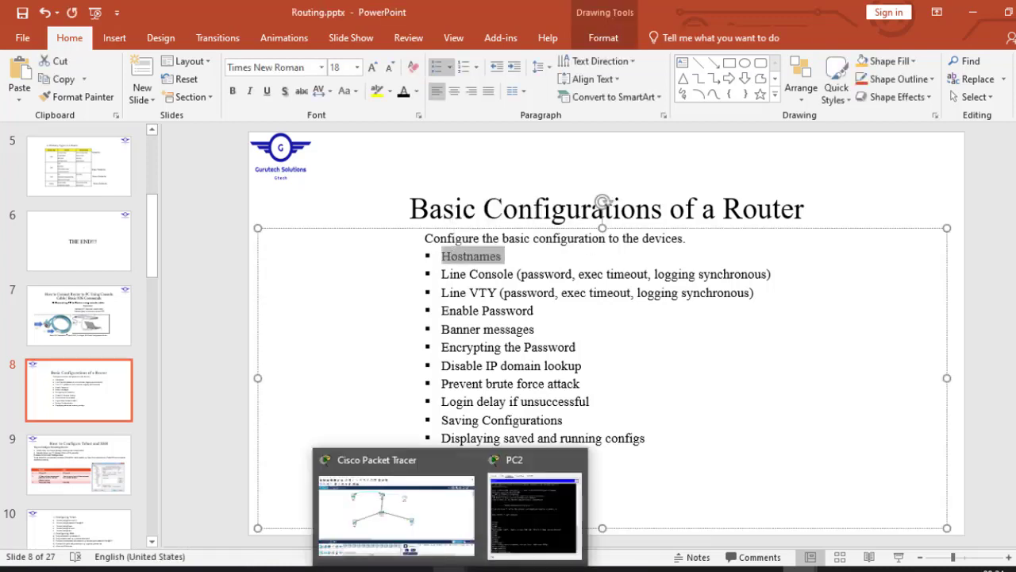
left_click(405, 497)
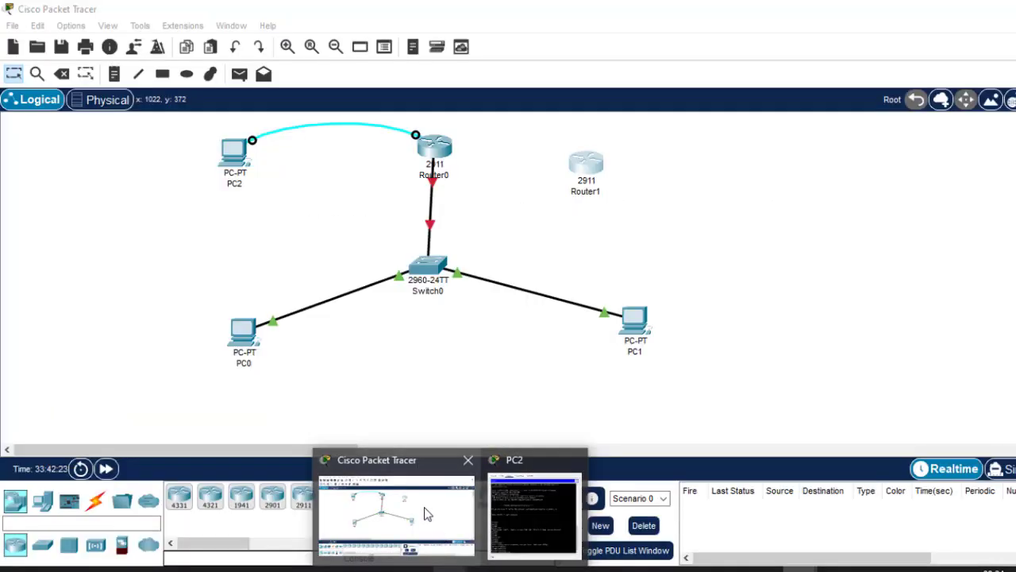
left_click(234, 153)
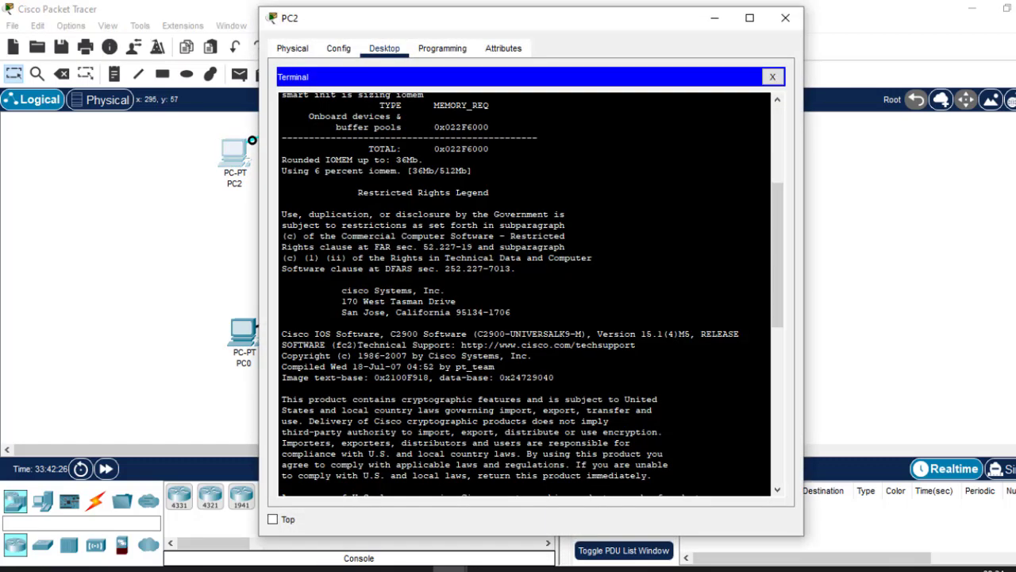
key("Return")
key("Return")
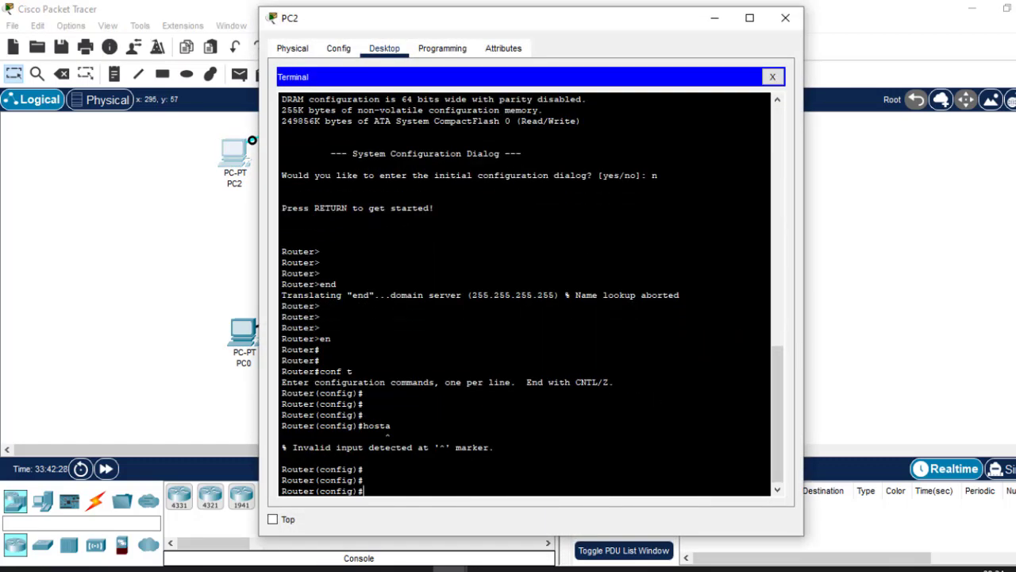
Set the router's hostname to Test-R1 with the hostname command.
type("host")
key("Tab")
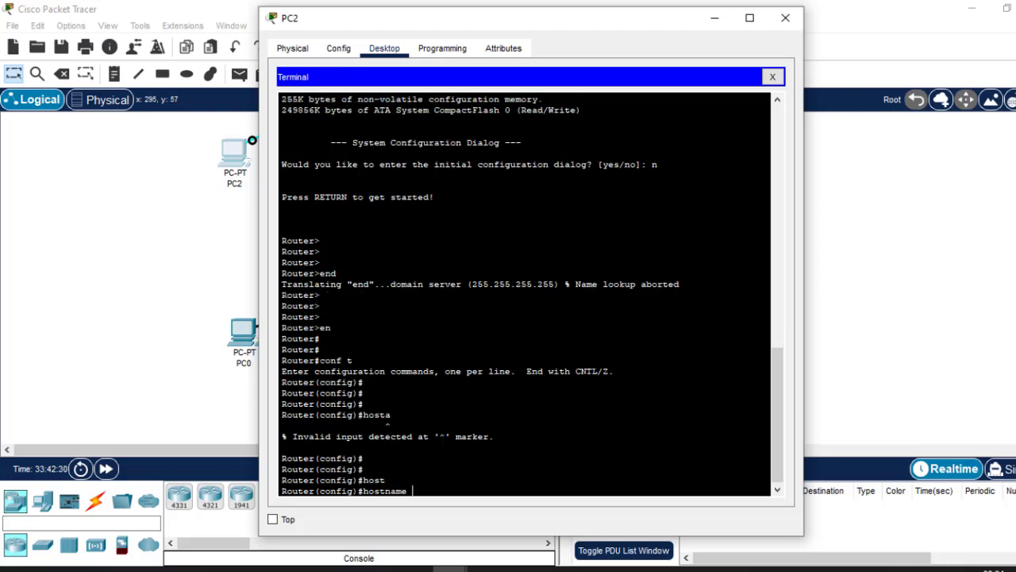
type("Test-R1")
key("Return")
key("Return")
key("Return")
key("Return")
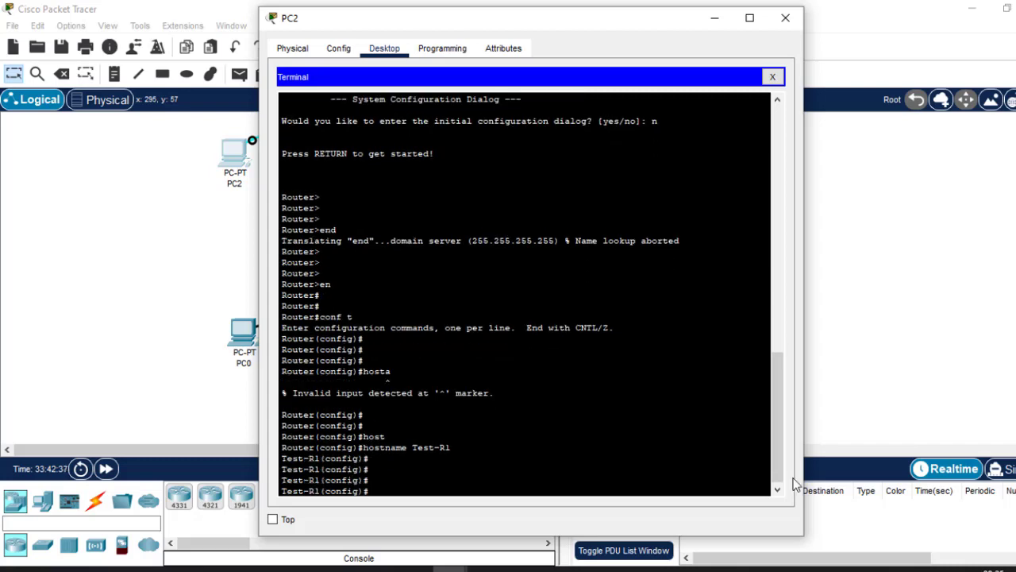
Enter line configuration mode for the console port with the line console 0 command.
mouse_move(800, 568)
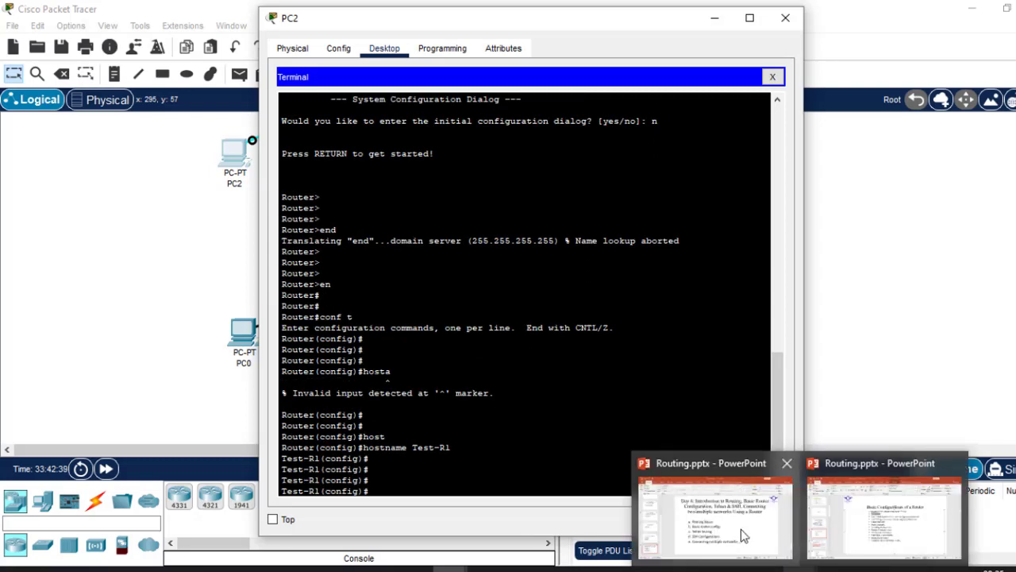
mouse_move(877, 532)
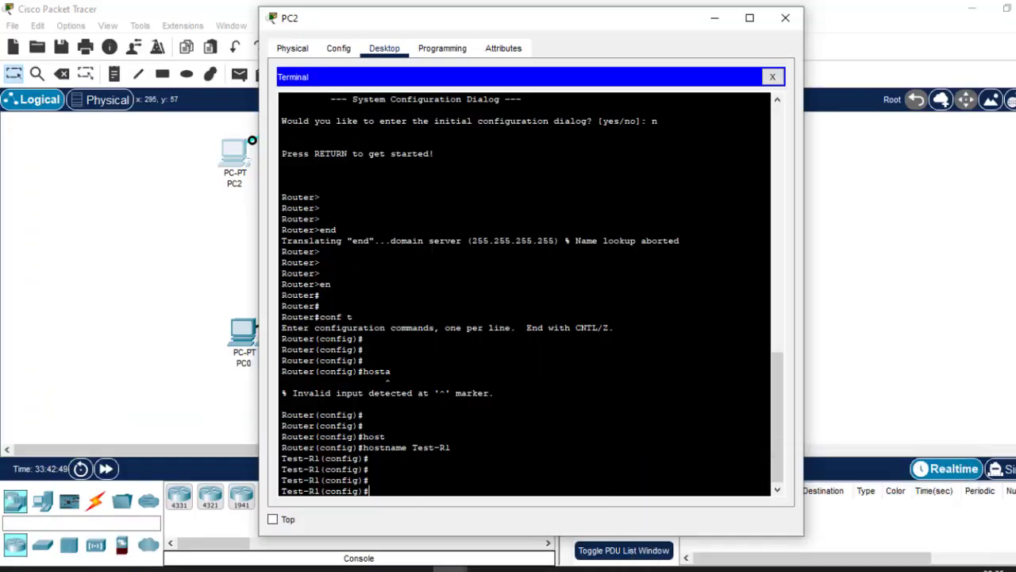
type("line con")
key("Tab")
type("0")
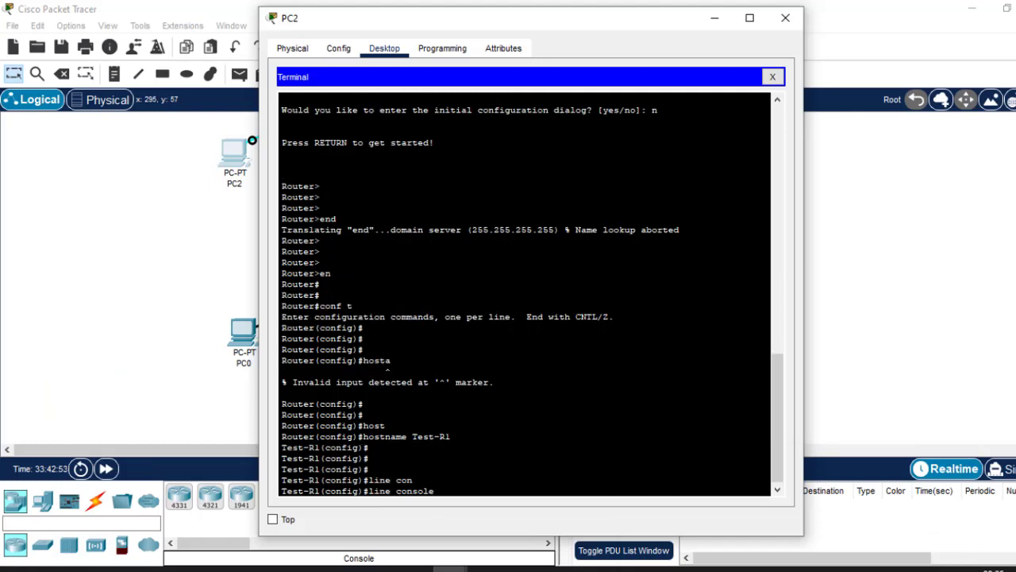
key("Return")
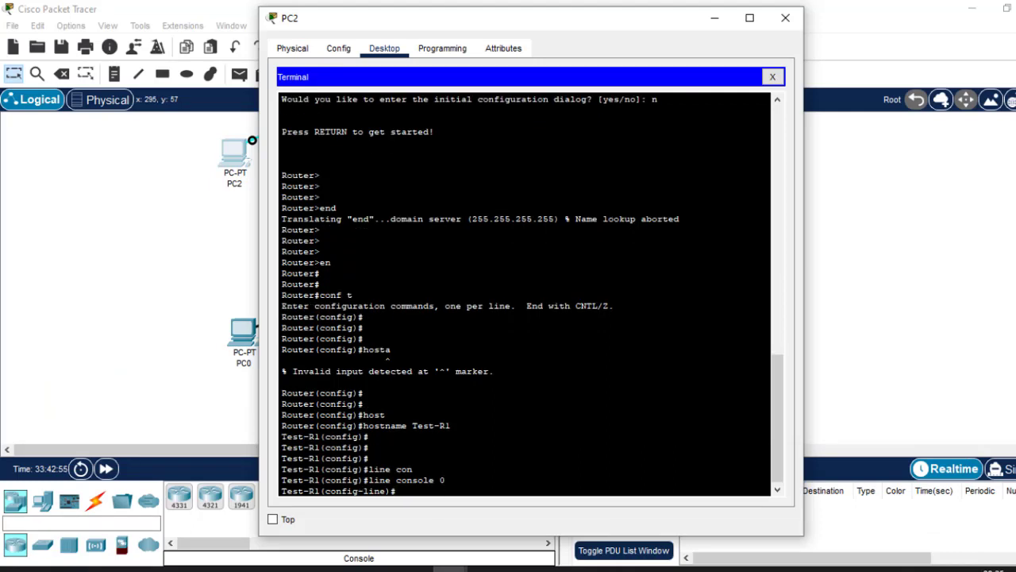
Highlight console 0 in the entered line command, then return to a fresh configuration prompt.
double_click(442, 480)
left_click(442, 480)
left_click_drag(445, 480, 396, 480)
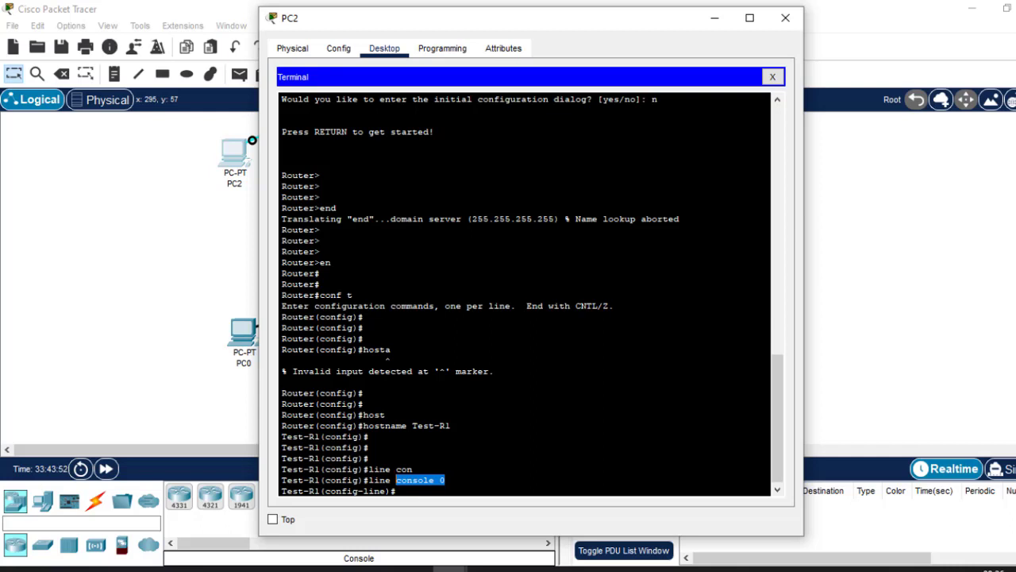
key("Return")
key("Return")
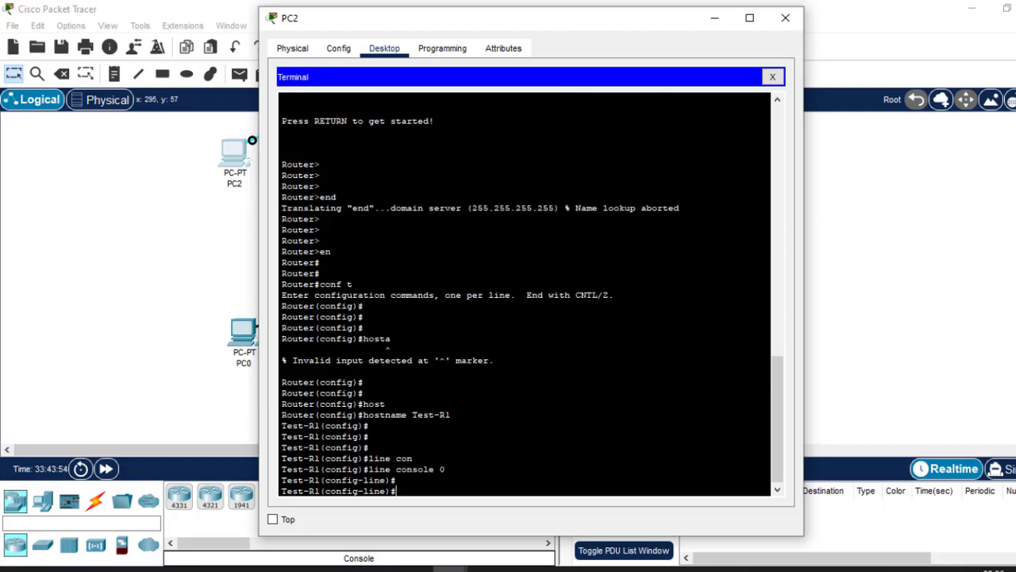
Set the console line's password and enable password checking with the login command.
type("pas")
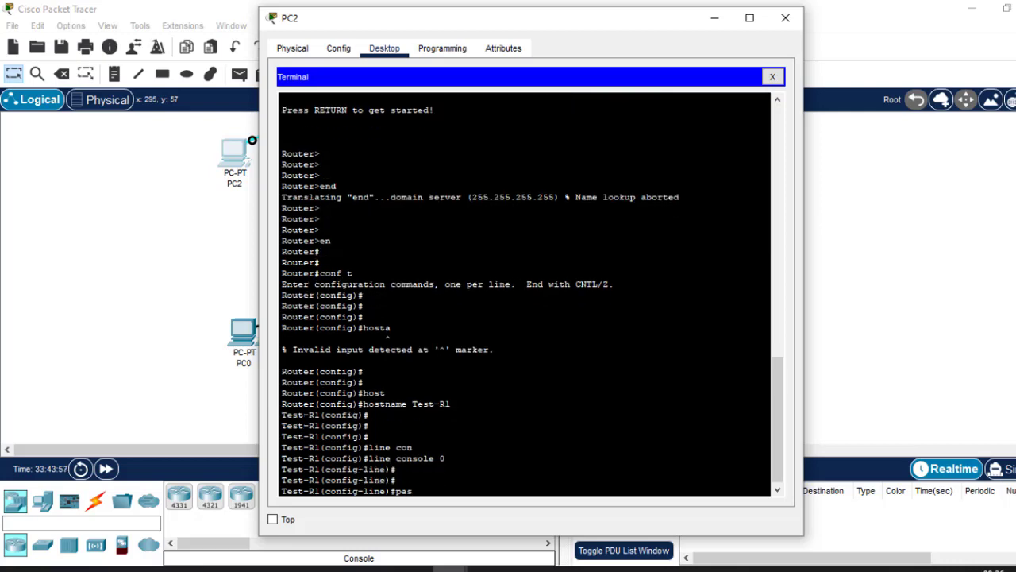
key("Return")
type("password ci")
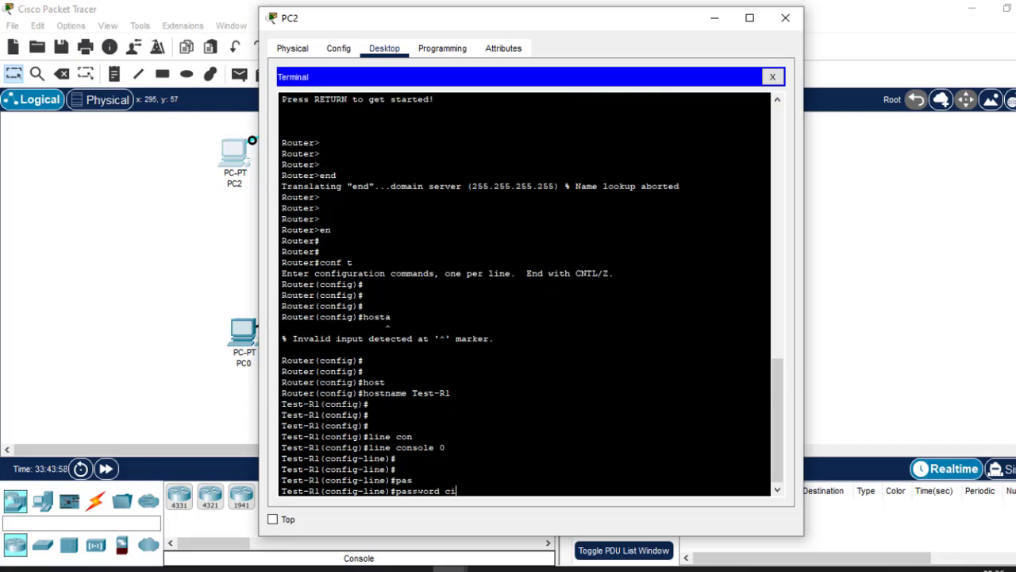
type("sco")
key("Return")
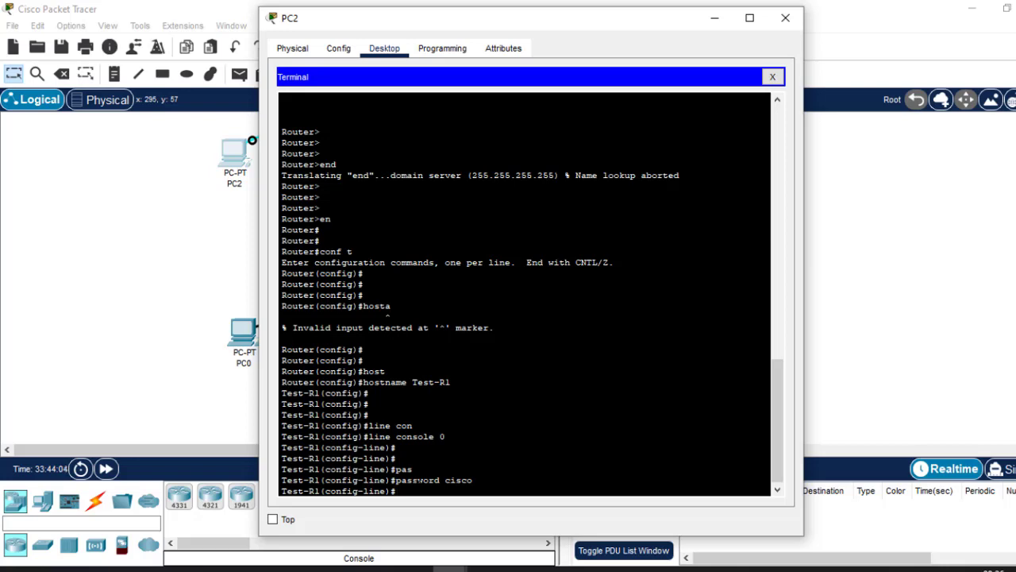
type("login")
key("Return")
key("Return")
key("Return")
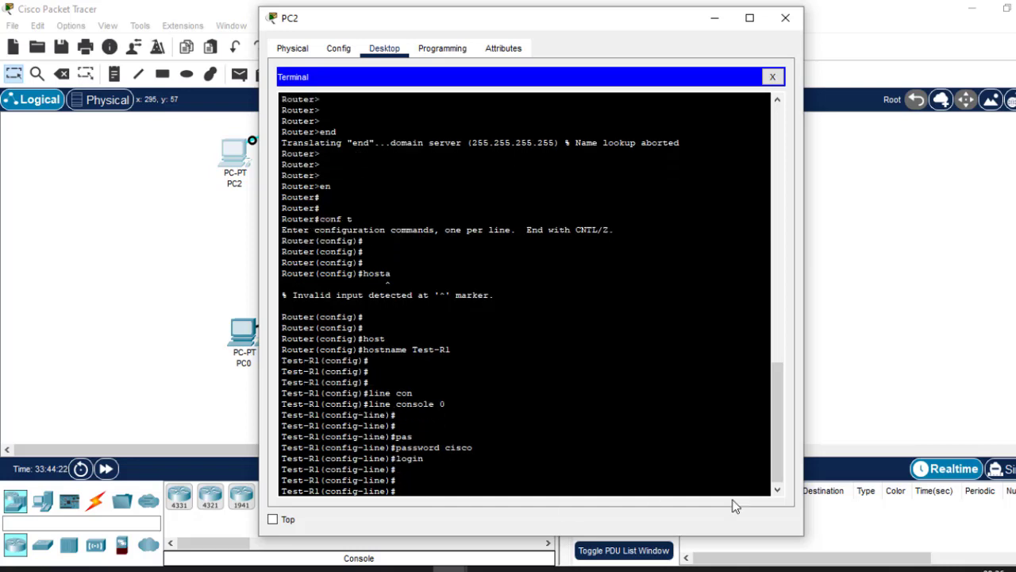
Set the console line's idle timeout with the command exec-timeout 5.
mouse_move(794, 565)
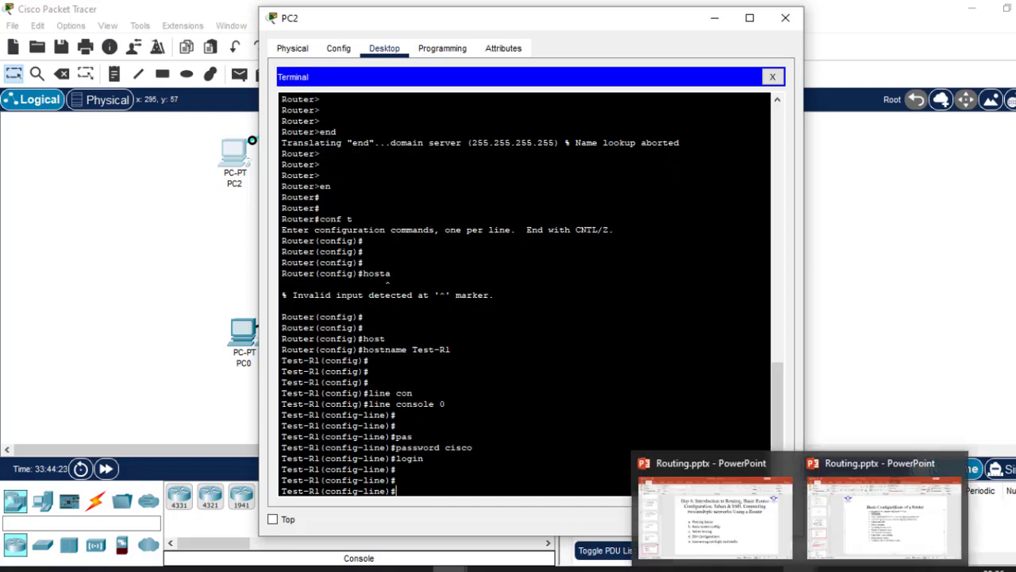
left_click(861, 500)
type("ex")
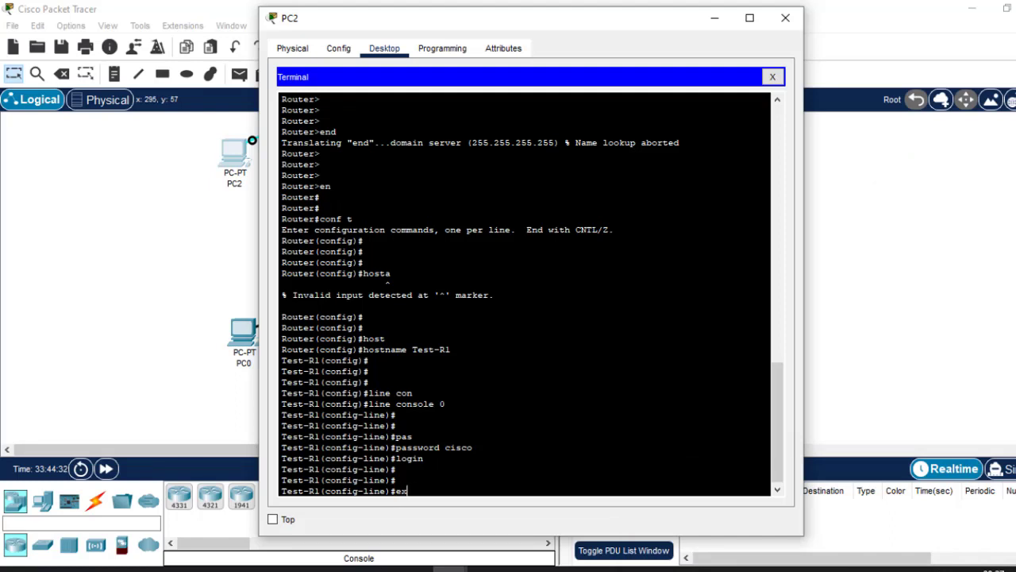
type("e")
key("Tab")
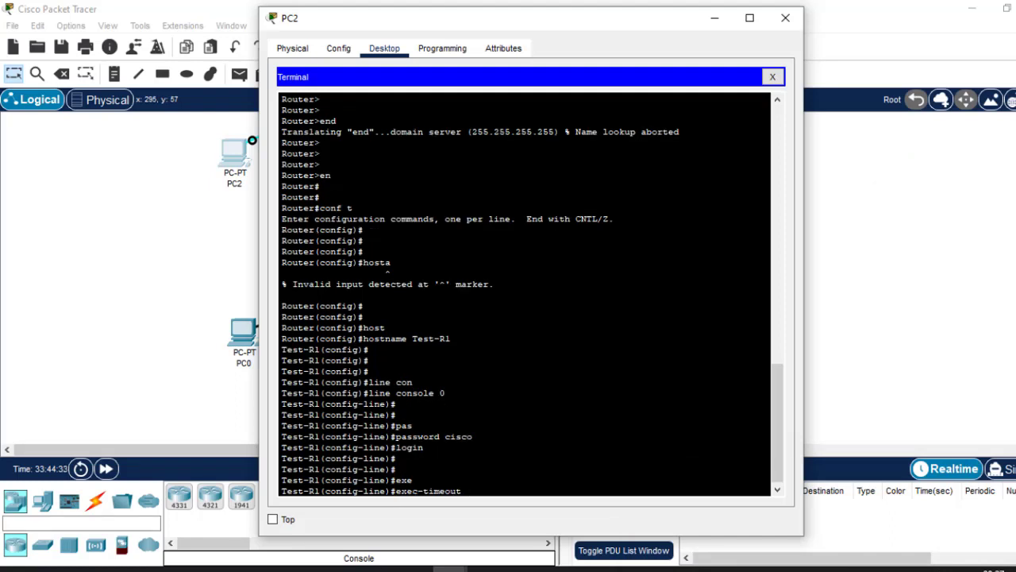
type("5")
key("Return")
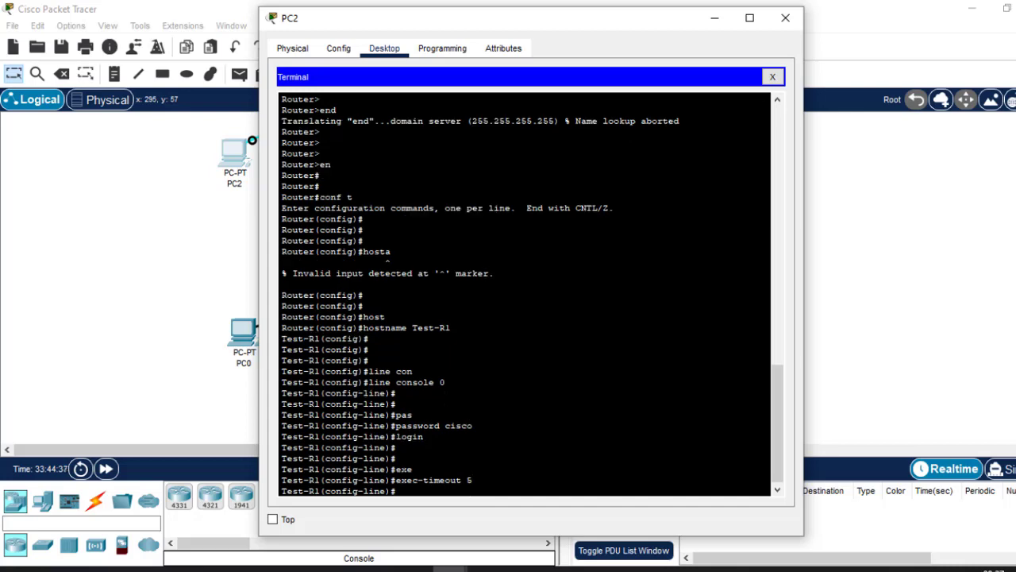
Enable synchronous logging on the console line with the logging synchronous command.
type("loggin")
key("Tab")
type("sy")
key("Tab")
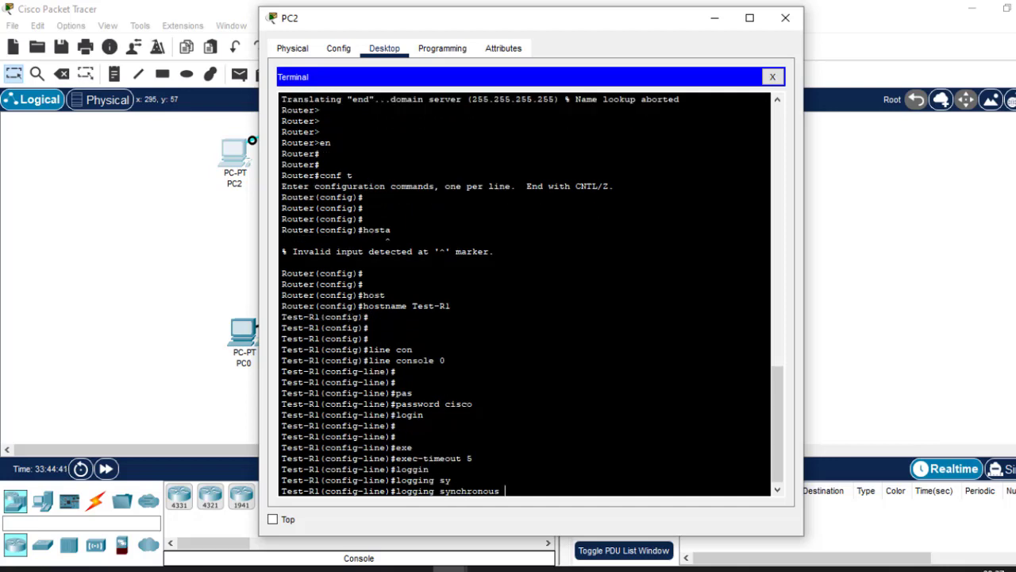
key("Return")
Leave console line configuration and return to global configuration mode with the exit command.
type("ex")
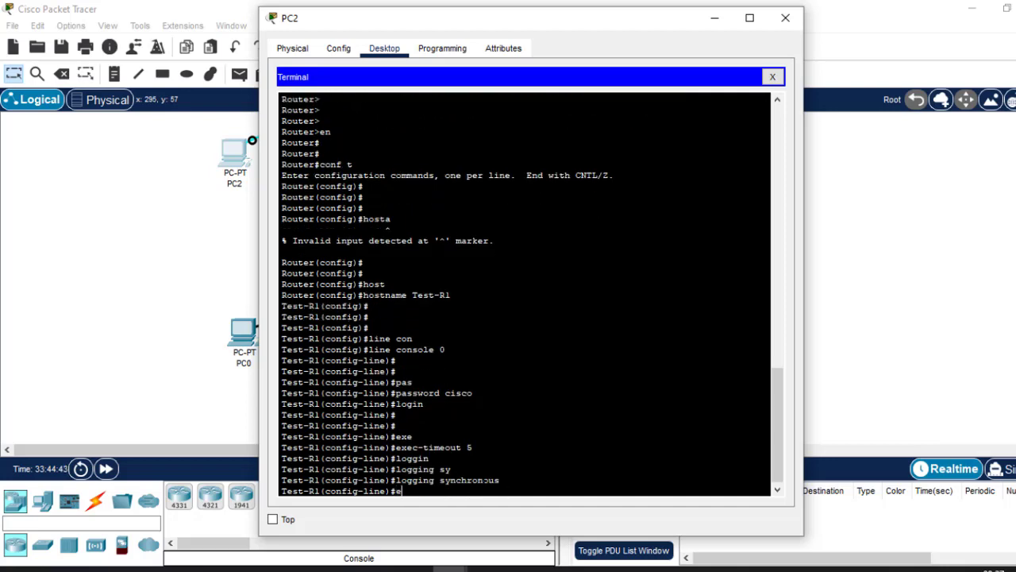
key("Return")
key("Return")
key("Return")
type("exit")
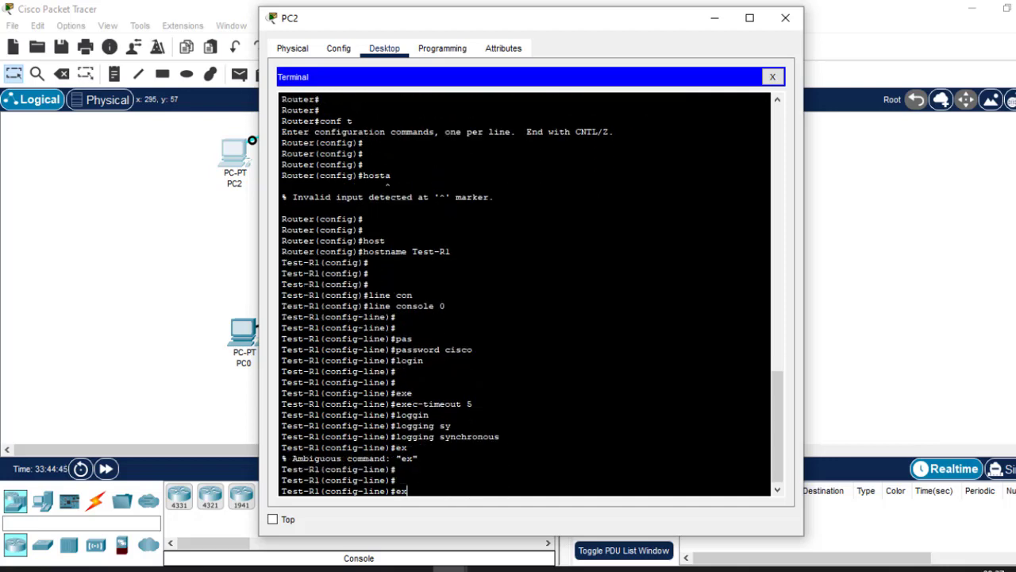
key("Return")
key("Return")
key("Return")
key("Return")
Enter configuration mode for all virtual terminal lines with the line vty 0 15 command.
key("Return")
key("Return")
key("Return")
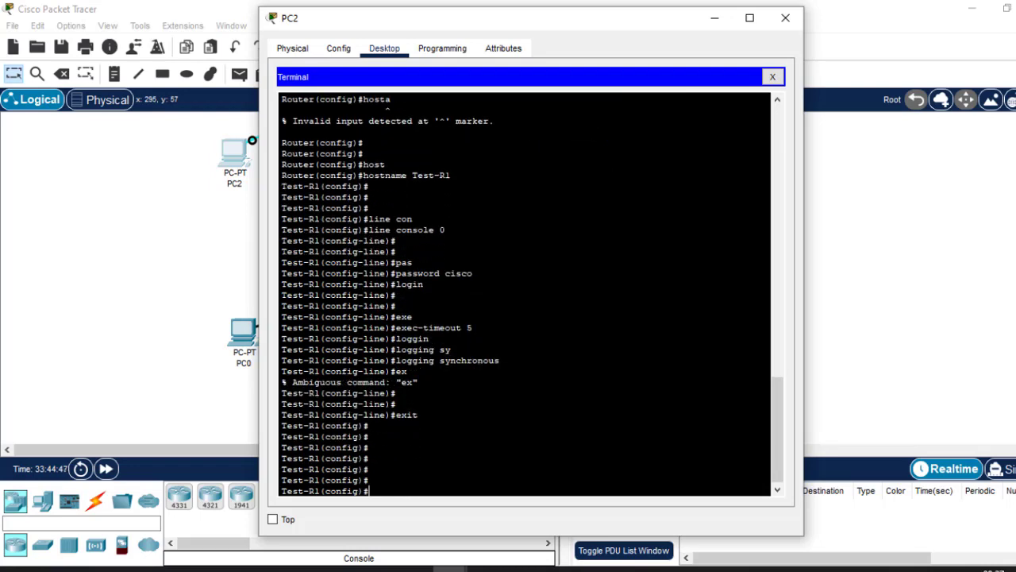
type("line vty 0 15")
key("Return")
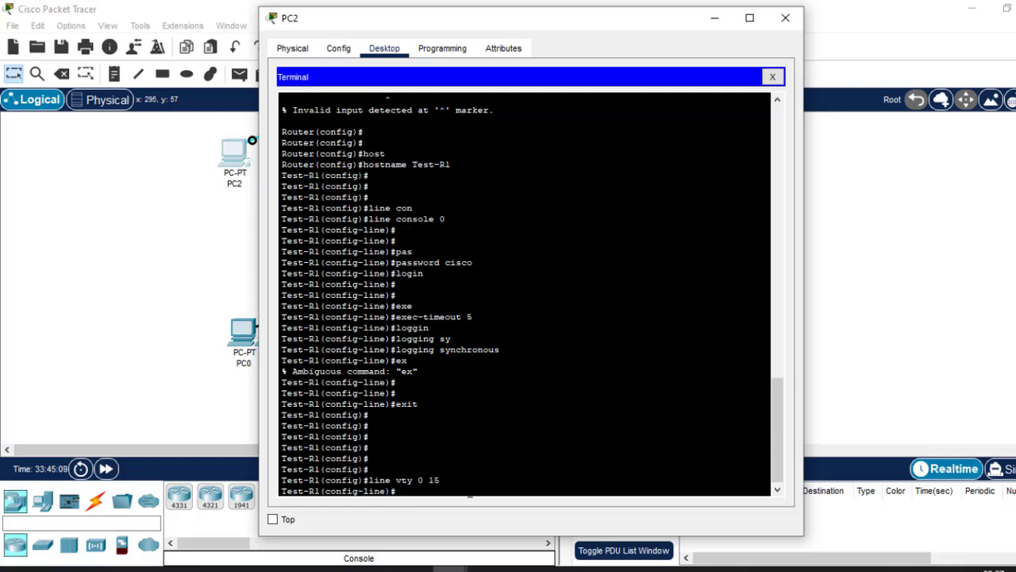
Set the password for the VTY lines and enable password checking with the login command.
type("pas")
type("s")
key("Tab")
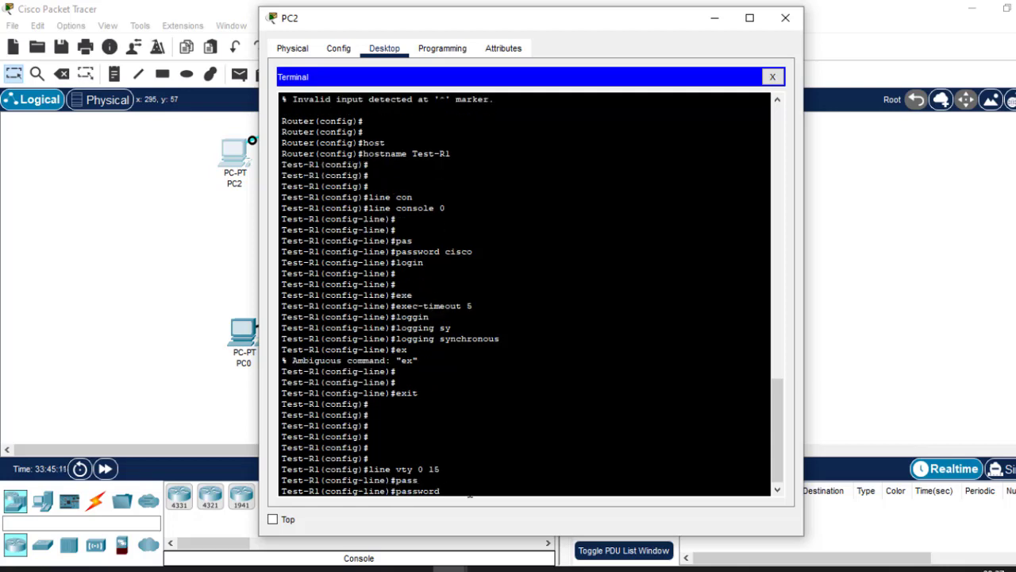
type("cisco")
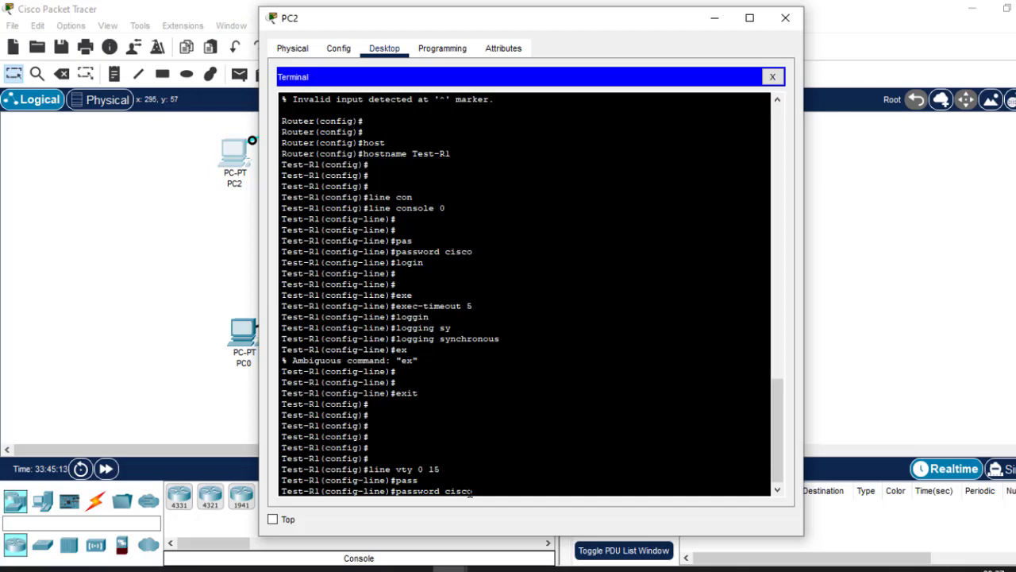
key("Return")
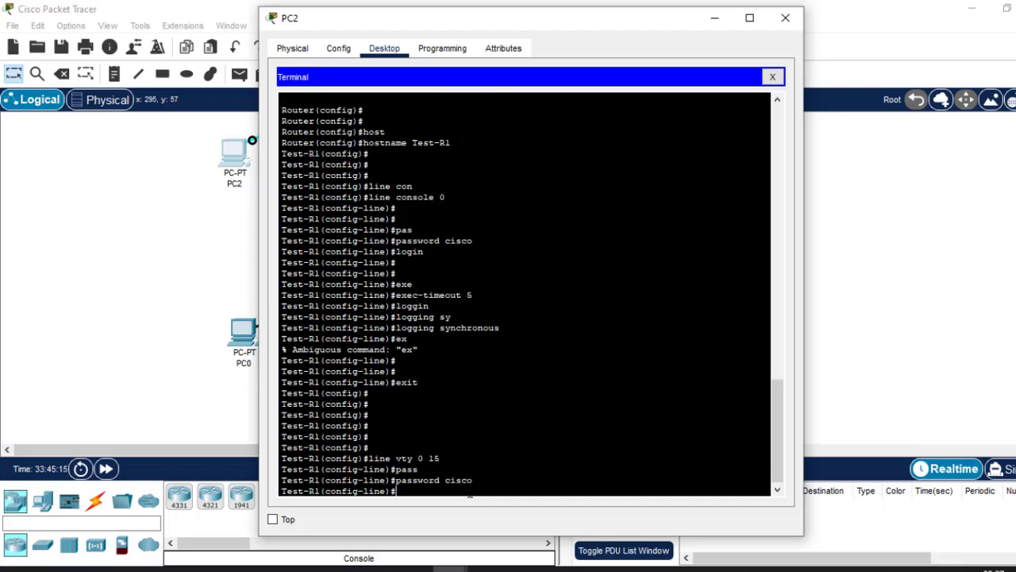
type("login")
key("Return")
key("Return")
key("Return")
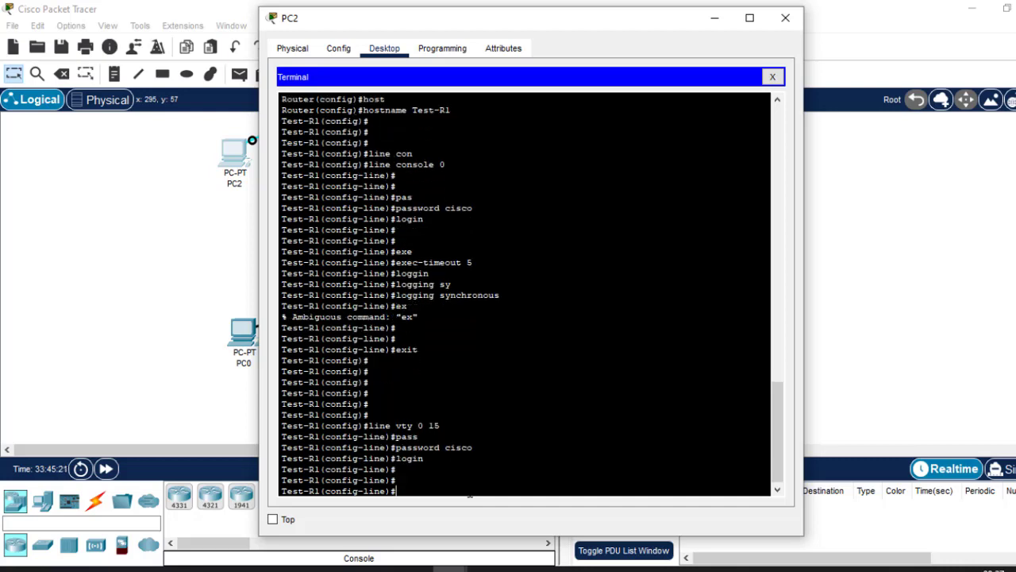
Set the VTY lines' idle timeout with the command exec-timeout 5.
type("x")
key("Tab")
key("BackSpace")
type("exe")
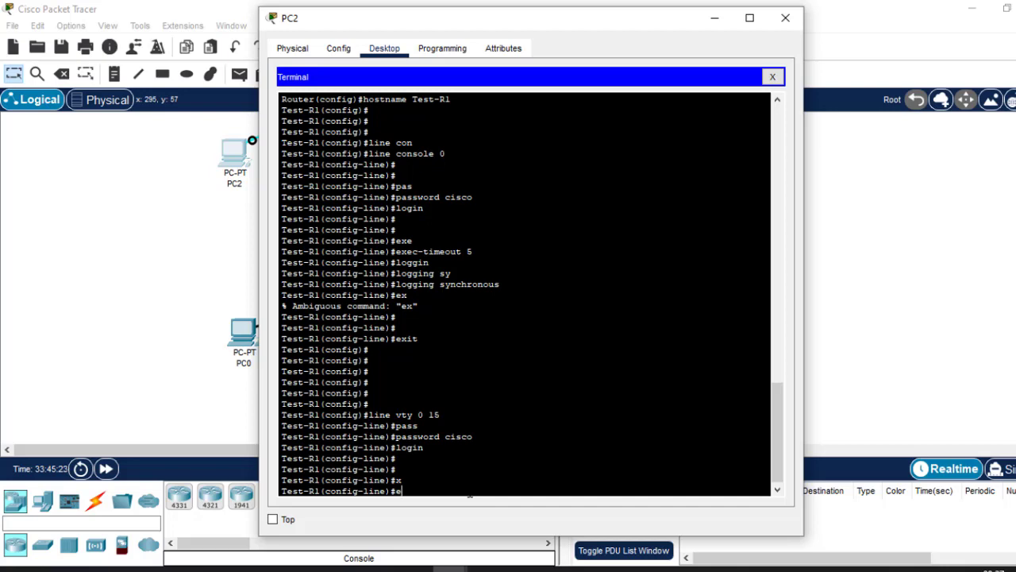
key("Tab")
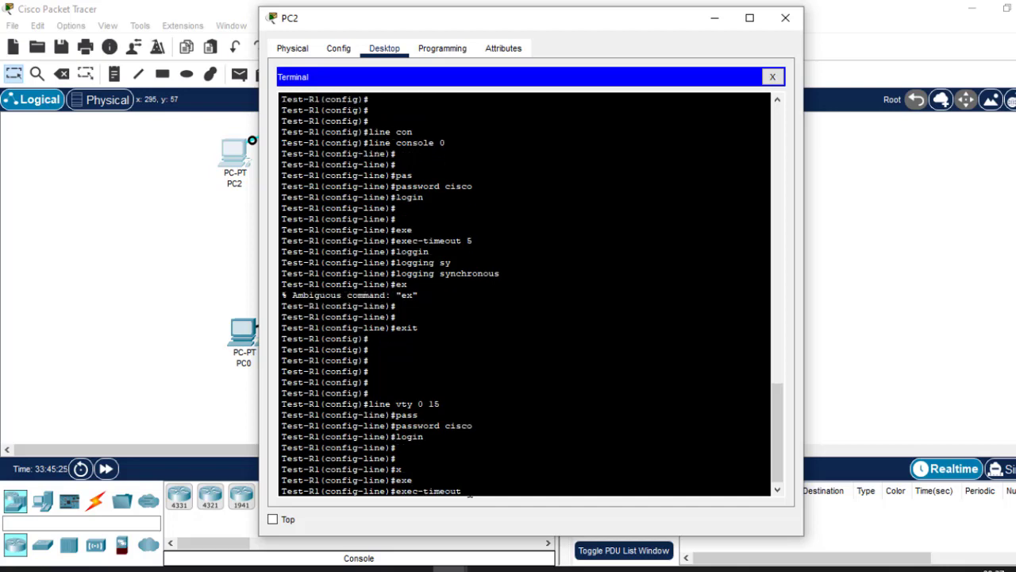
type("5")
key("Return")
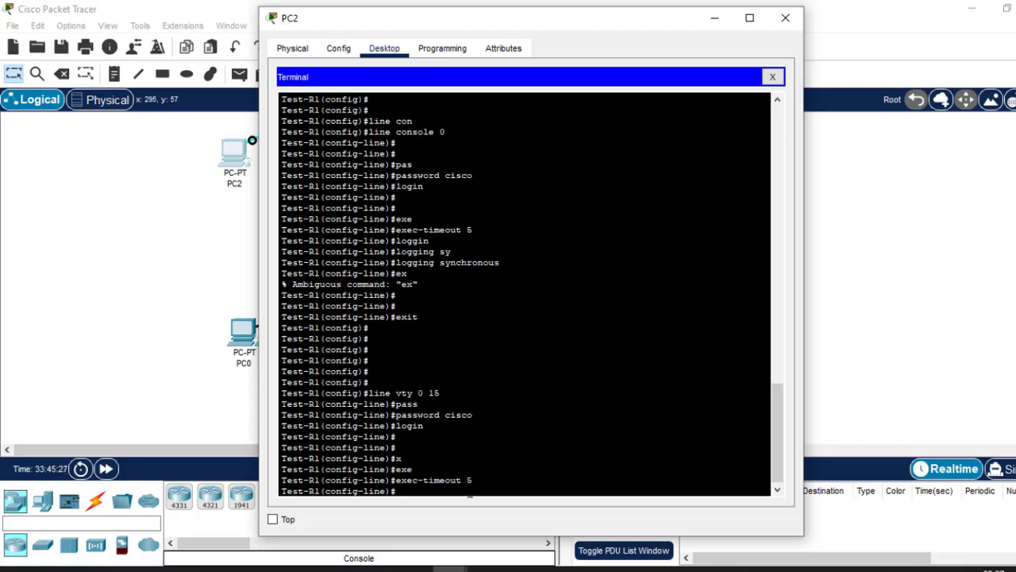
Enable synchronous logging on the VTY lines with the logging synchronous command.
type("logg")
key("Tab")
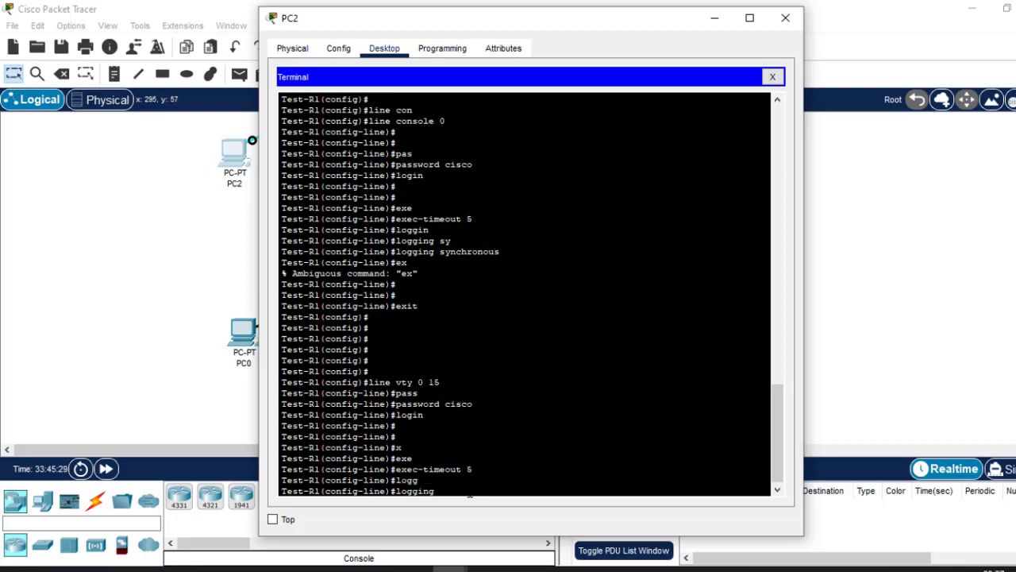
type("sy")
key("Tab")
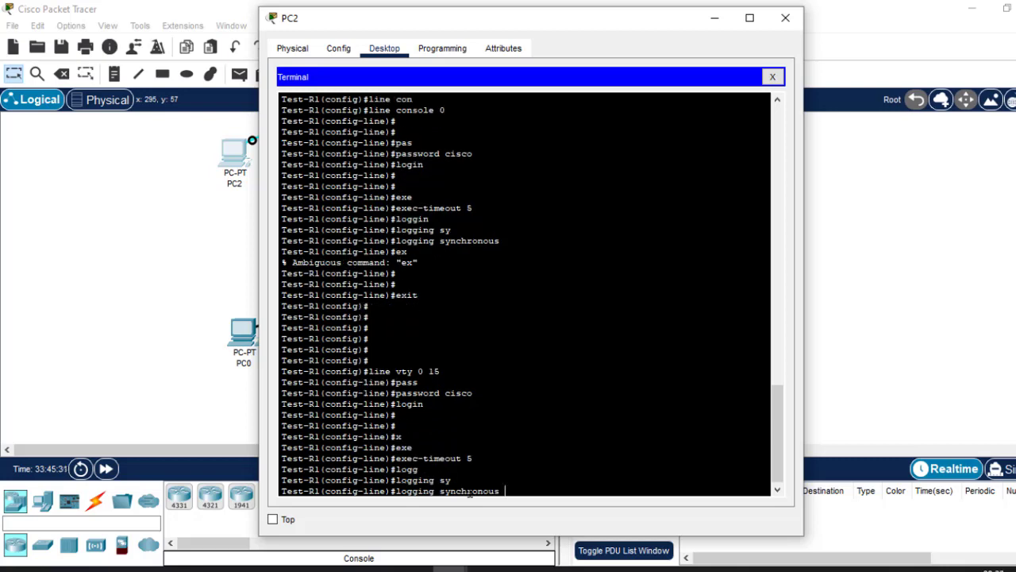
key("Return")
Leave VTY line configuration and return to global configuration mode with the exit command.
type("exit")
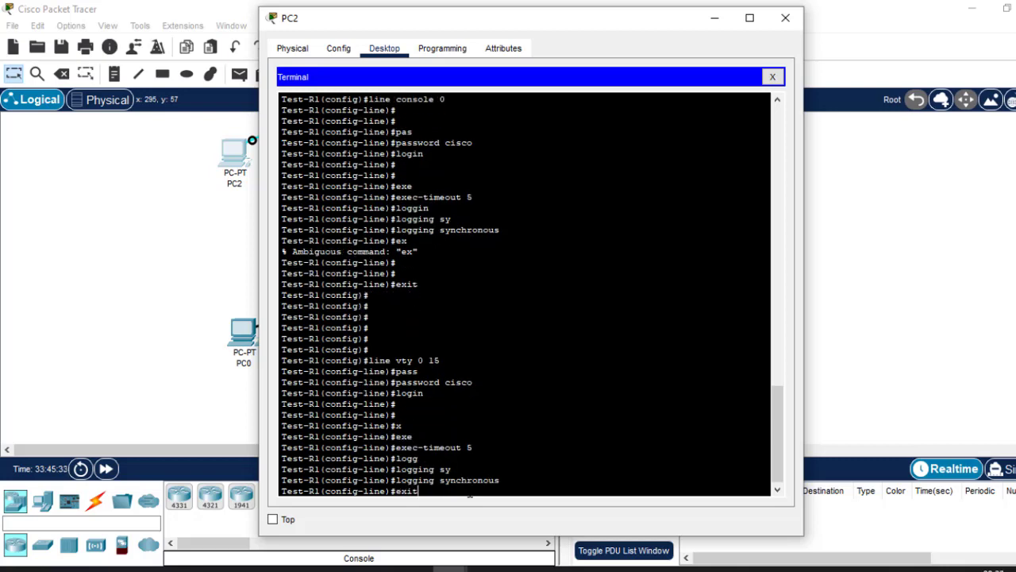
key("Return")
key("Return")
key("Return")
key("Return")
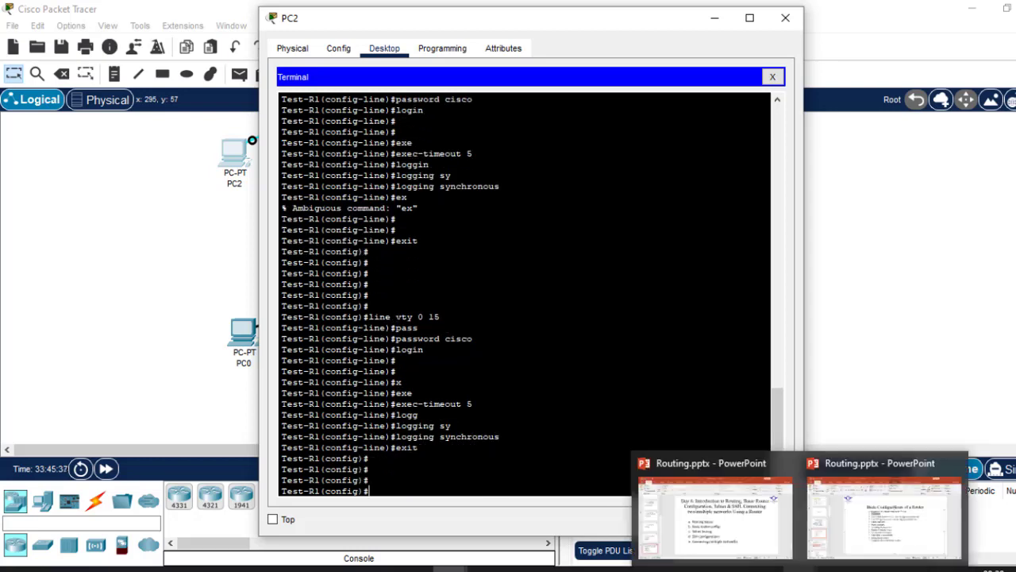
Set the router's privileged-mode password with the enable password command.
mouse_move(872, 502)
type("ena")
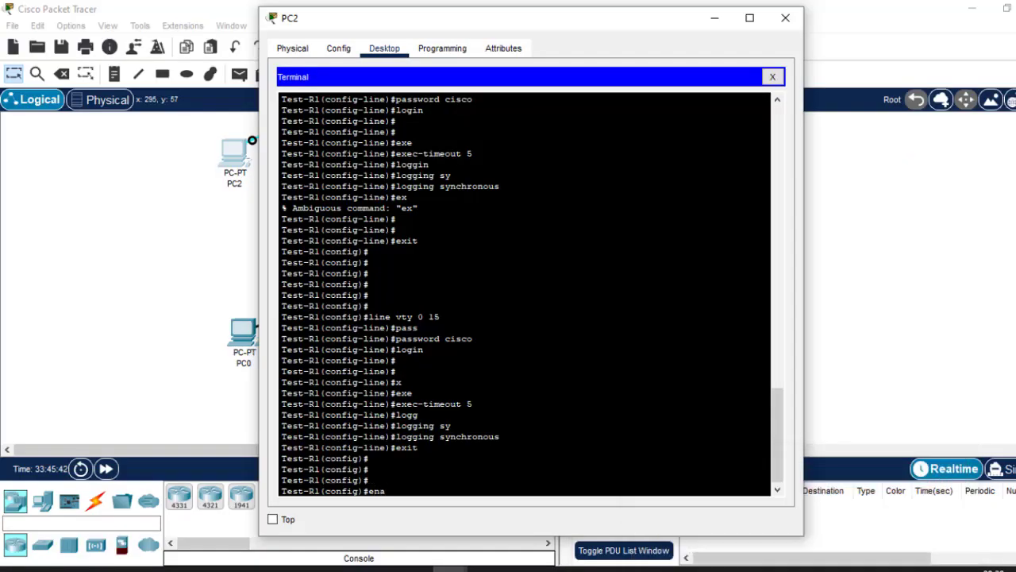
key("Tab")
type("p")
key("Tab")
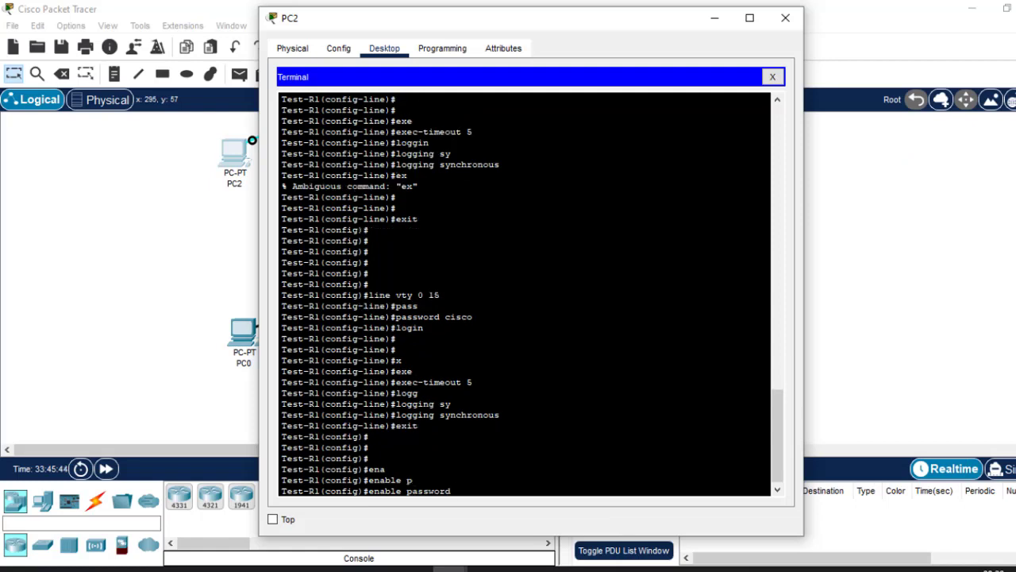
type("cisco")
key("Return")
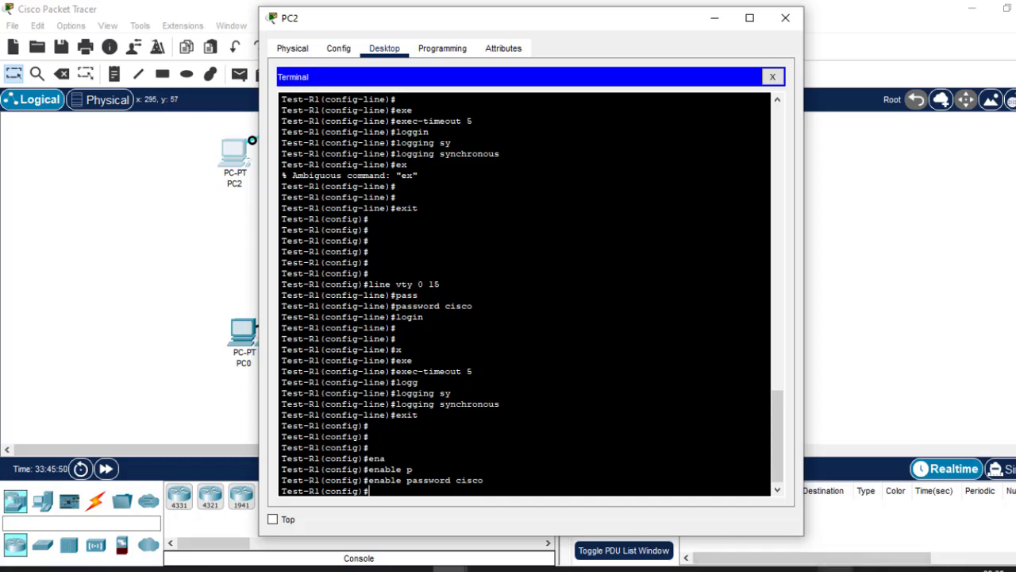
Set the message-of-the-day banner with the command banner motd #This is test Router.#.
mouse_move(808, 569)
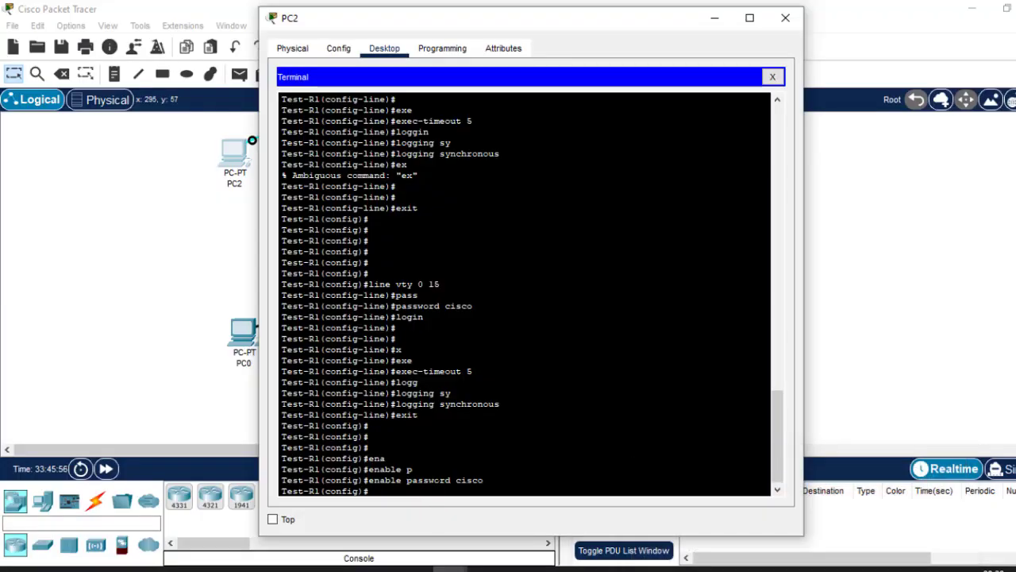
key("Return")
key("Return")
type("banne")
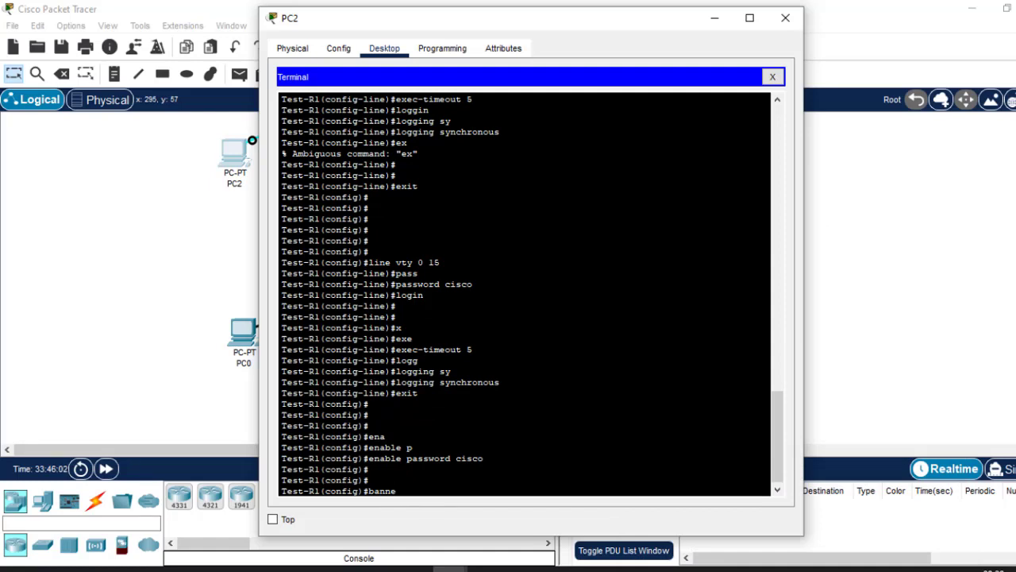
type("r motd ##")
key("Left")
type("This is test Router")
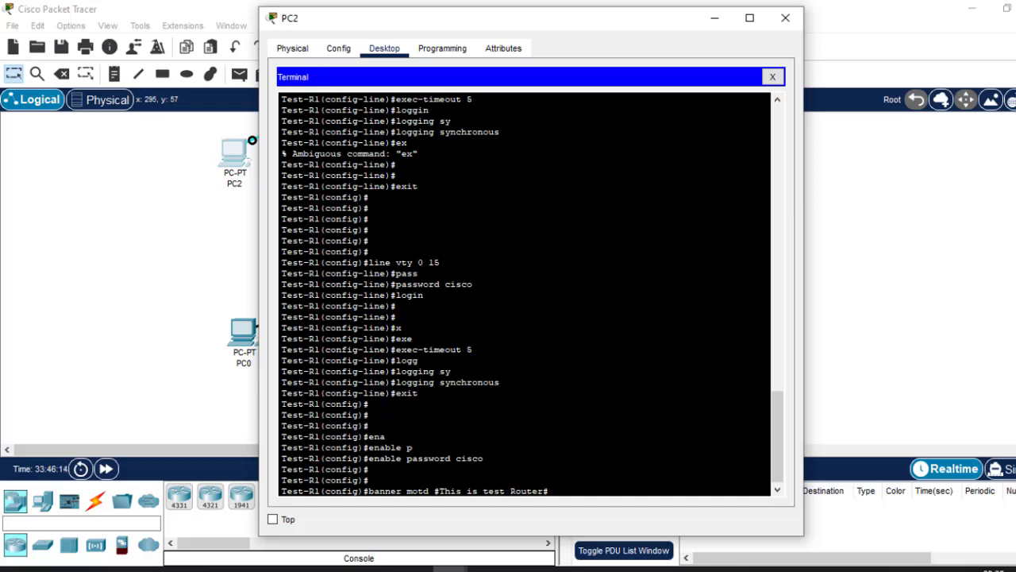
type(".")
key("Return")
Review the line vty 0 15 configuration block in the terminal history, including its exec-timeout and logging synchronous commands.
left_click_drag(775, 416, 782, 443)
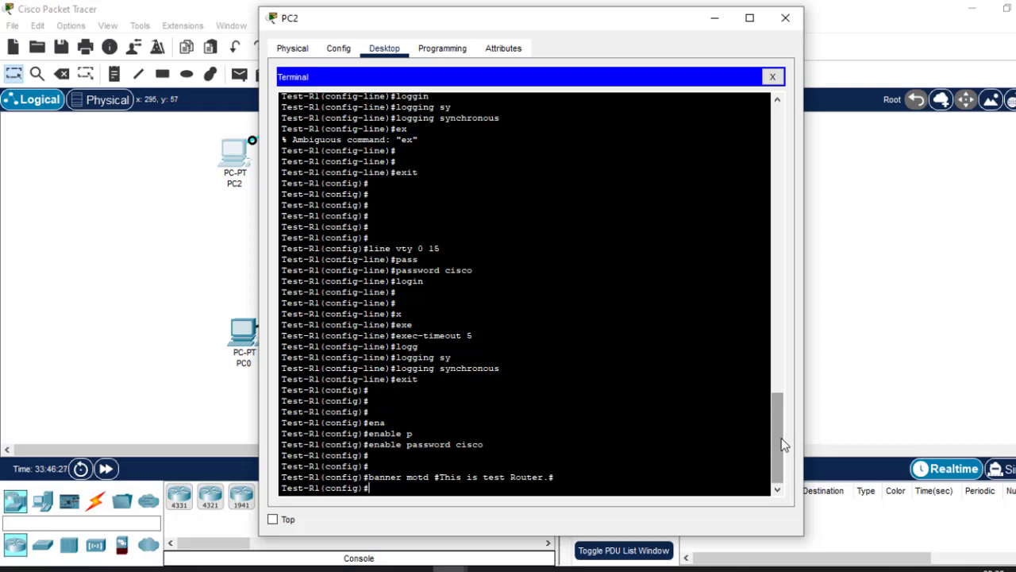
mouse_move(782, 444)
left_mouse_down()
mouse_move(783, 434)
mouse_move(787, 444)
left_mouse_up()
left_click_drag(370, 238, 418, 379)
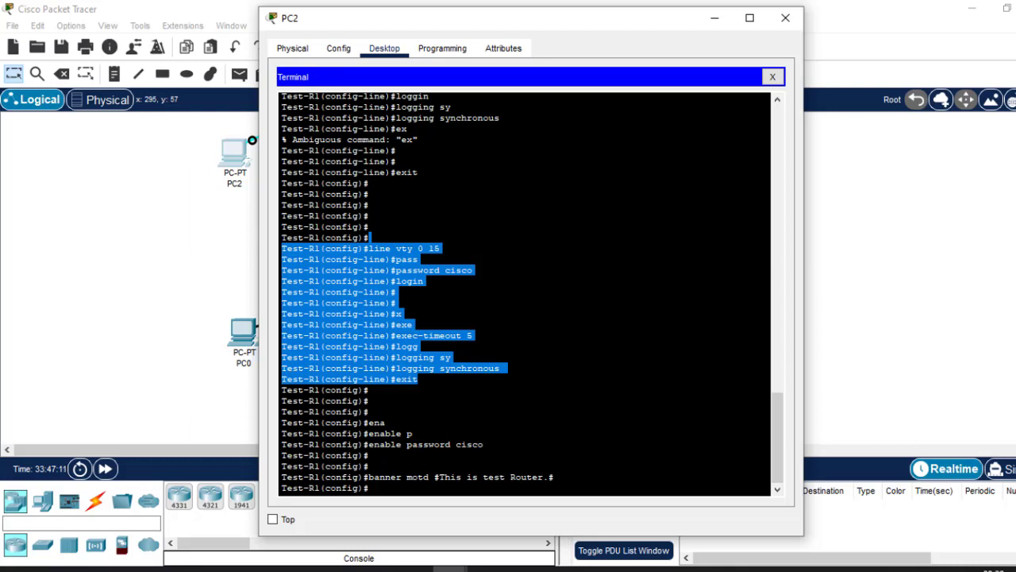
left_click(448, 249)
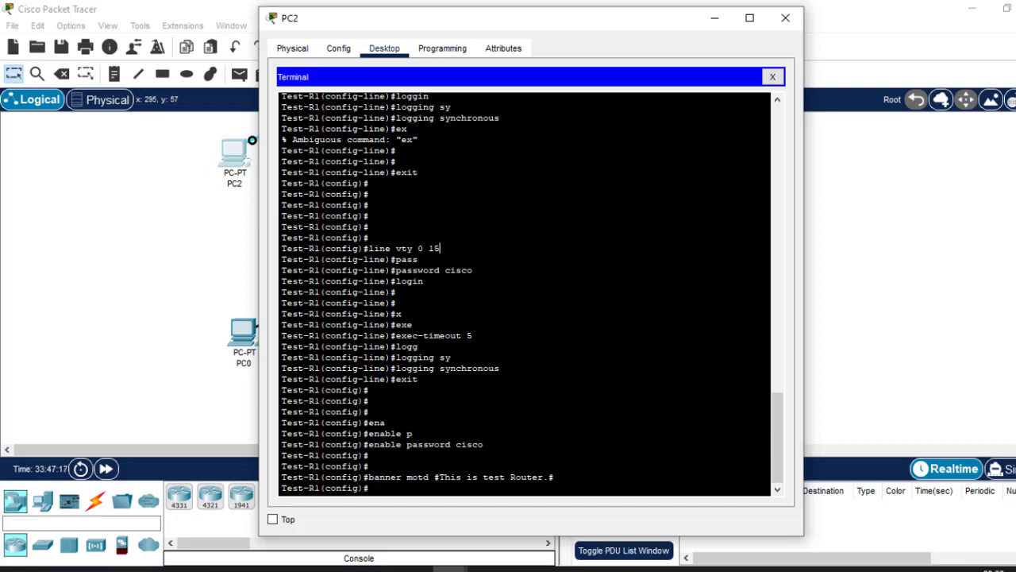
left_click_drag(505, 368, 401, 367)
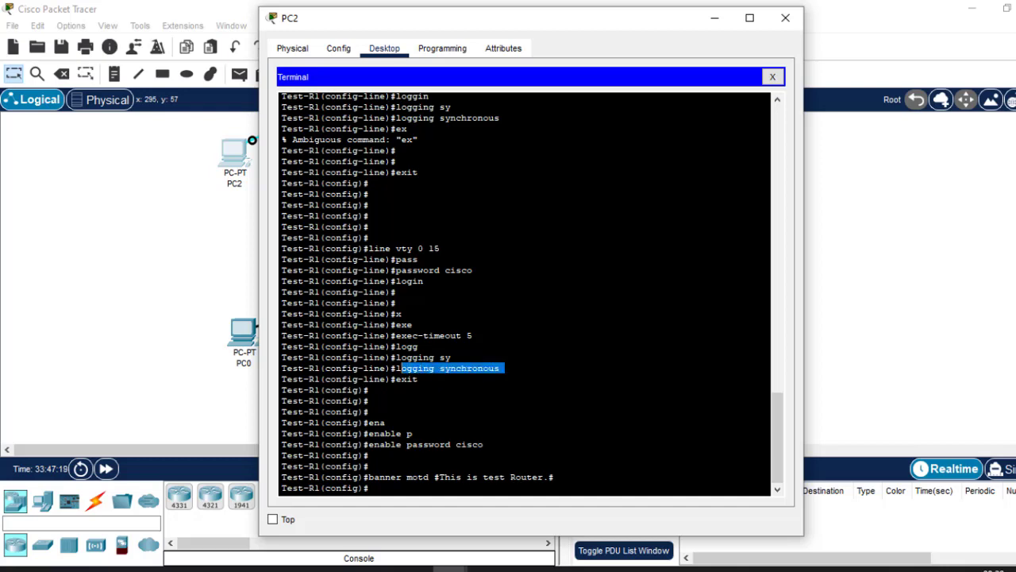
left_click_drag(474, 335, 406, 335)
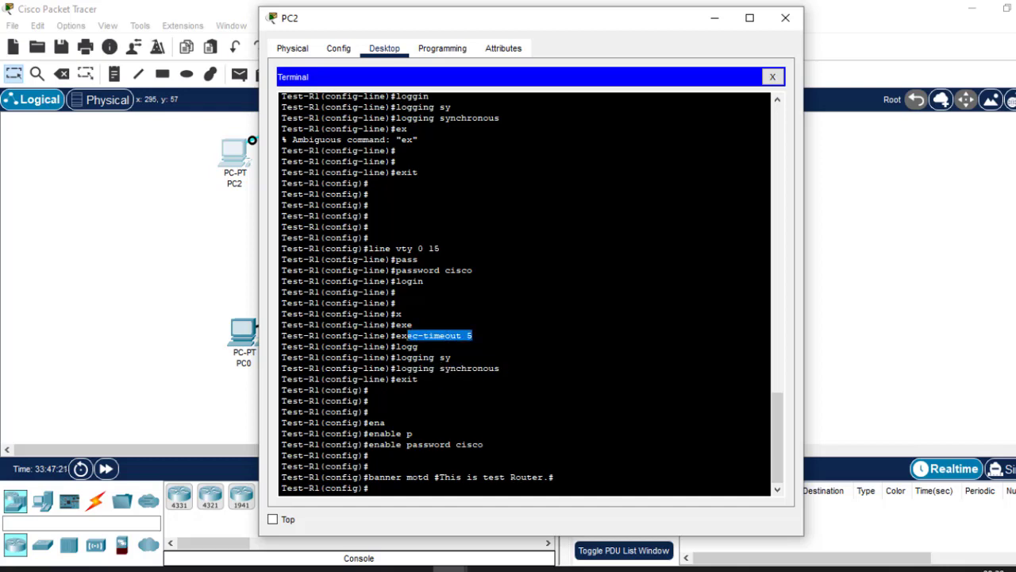
left_click_drag(440, 248, 368, 248)
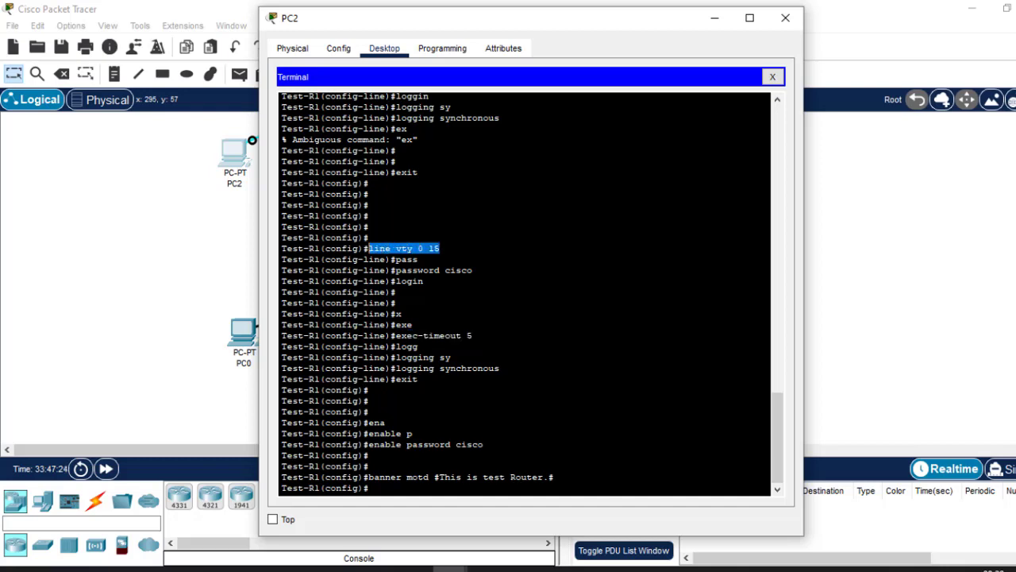
key("Return")
key("Return")
key("Return")
key("Return")
key("Return")
key("Return")
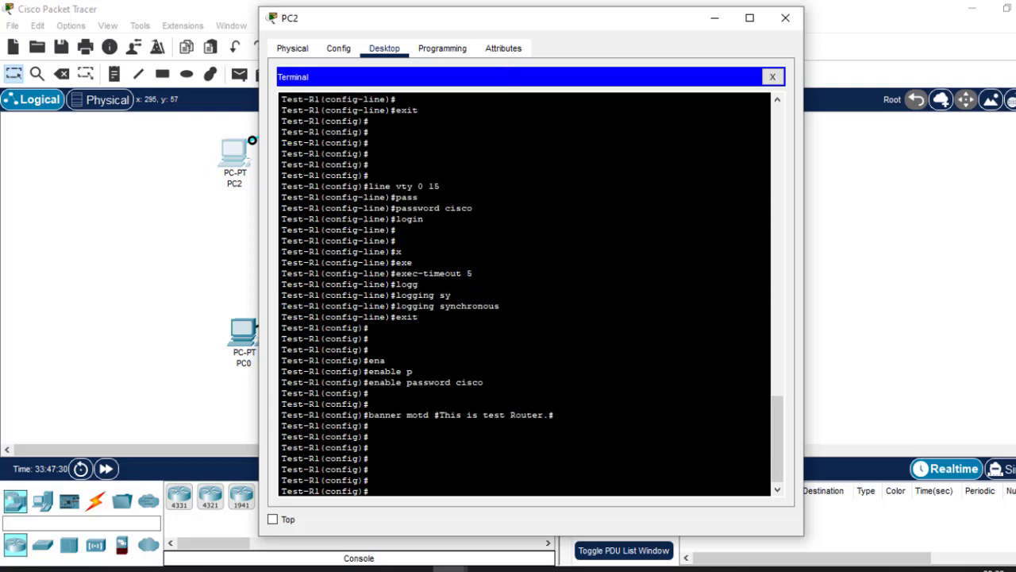
left_click_drag(473, 273, 397, 273)
left_click_drag(439, 186, 374, 186)
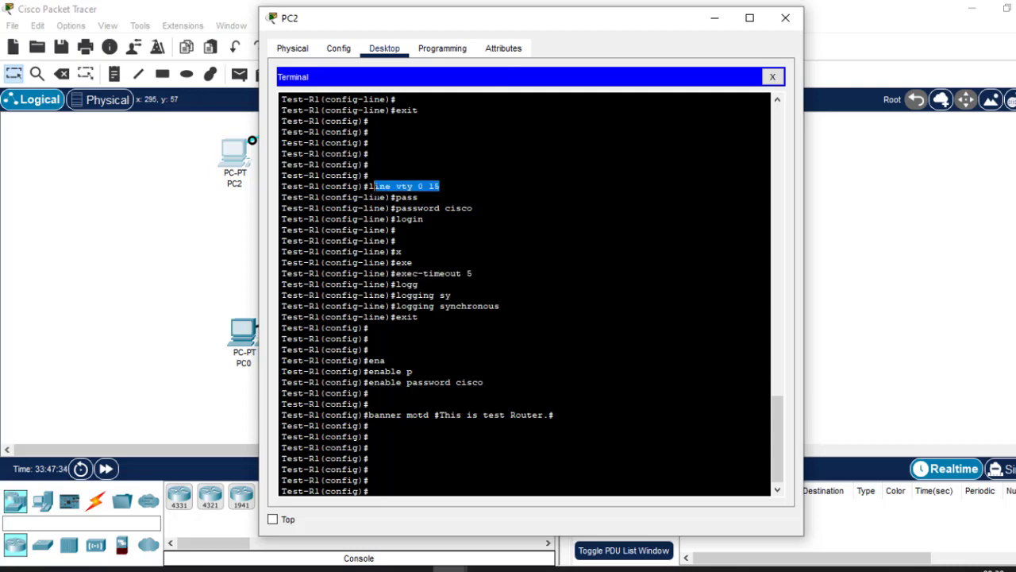
left_click(378, 192)
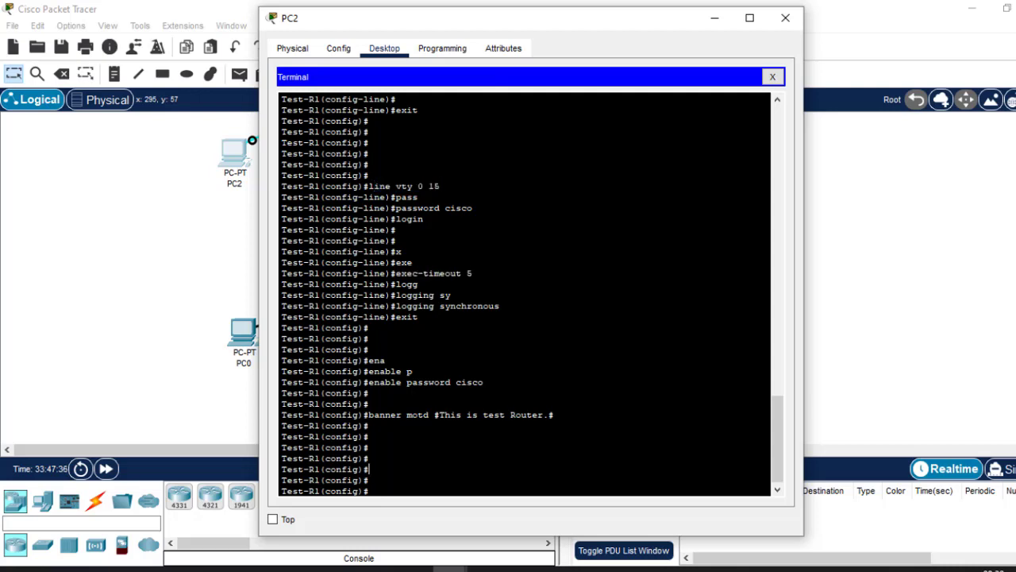
Try to run a copy of the VTY lines' exec-timeout 5 command directly in global configuration mode.
left_click_drag(473, 273, 396, 273)
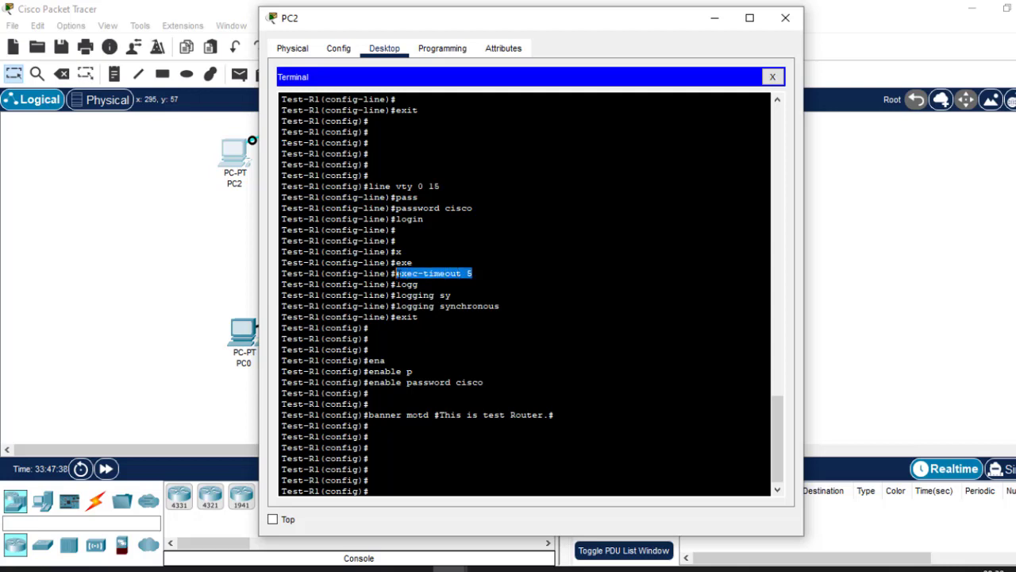
right_click(397, 276)
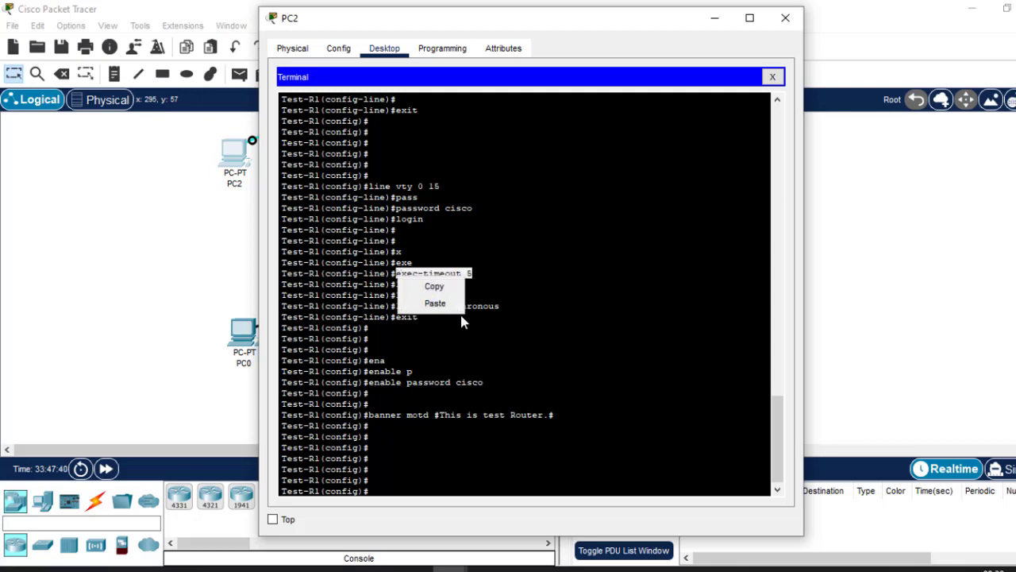
left_click(446, 291)
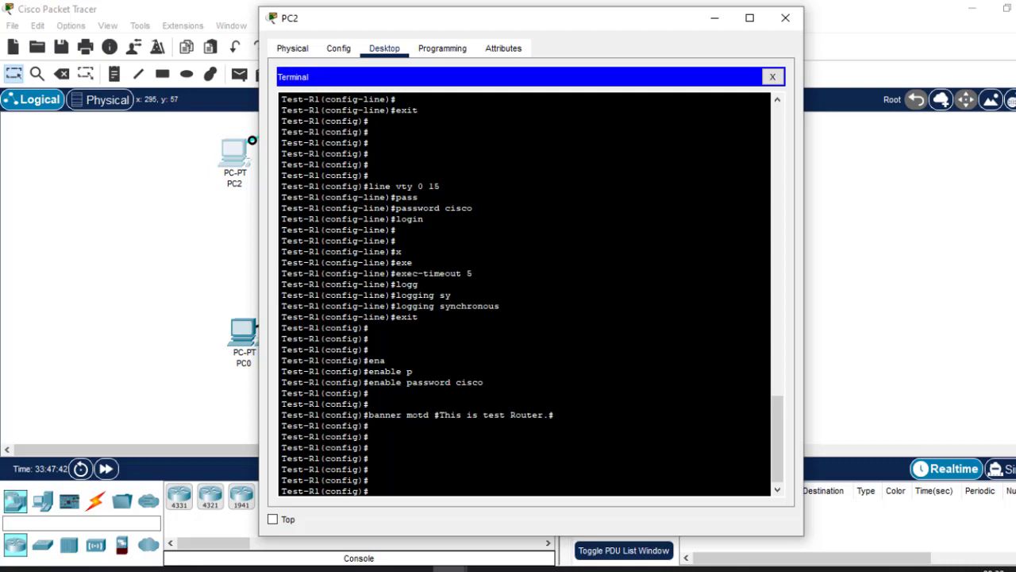
right_click(492, 475)
left_click(529, 501)
key("Return")
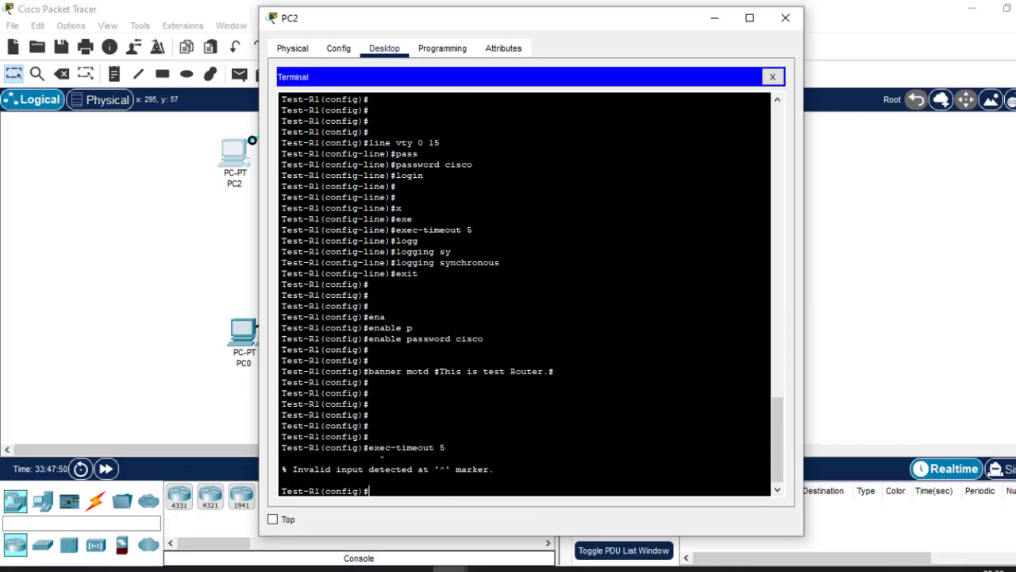
Compare where exec-timeout and logging synchronous are entered under line vty 0 15 and line console 0, and consult the router configuration slide in PowerPoint.
left_click_drag(445, 447, 370, 448)
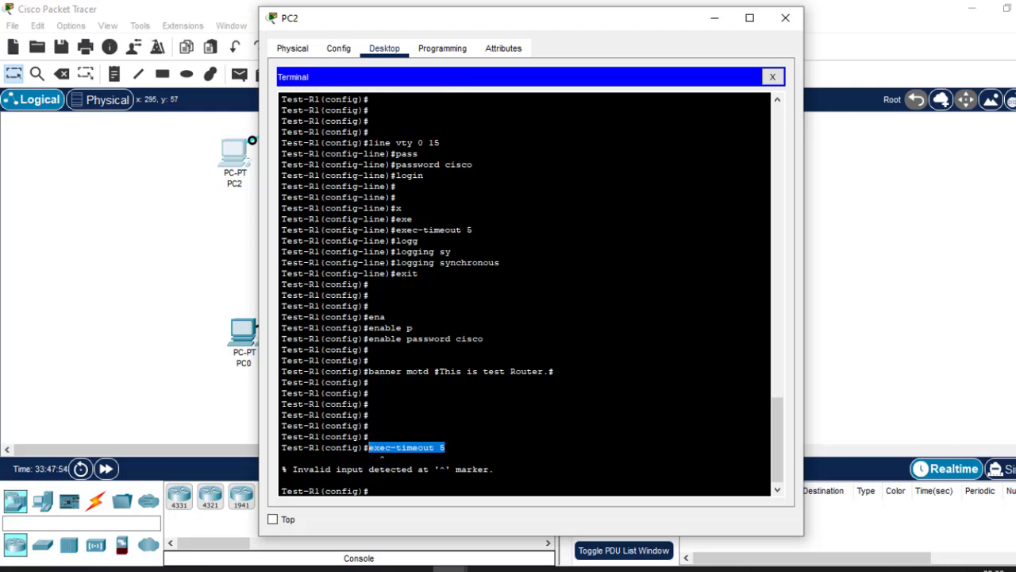
left_click_drag(368, 142, 440, 143)
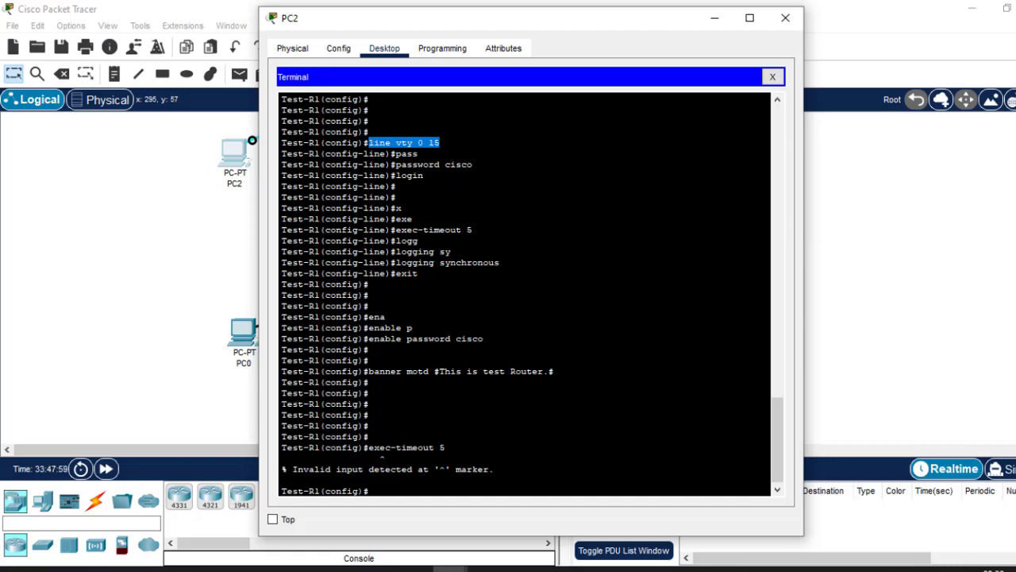
left_click_drag(505, 263, 395, 229)
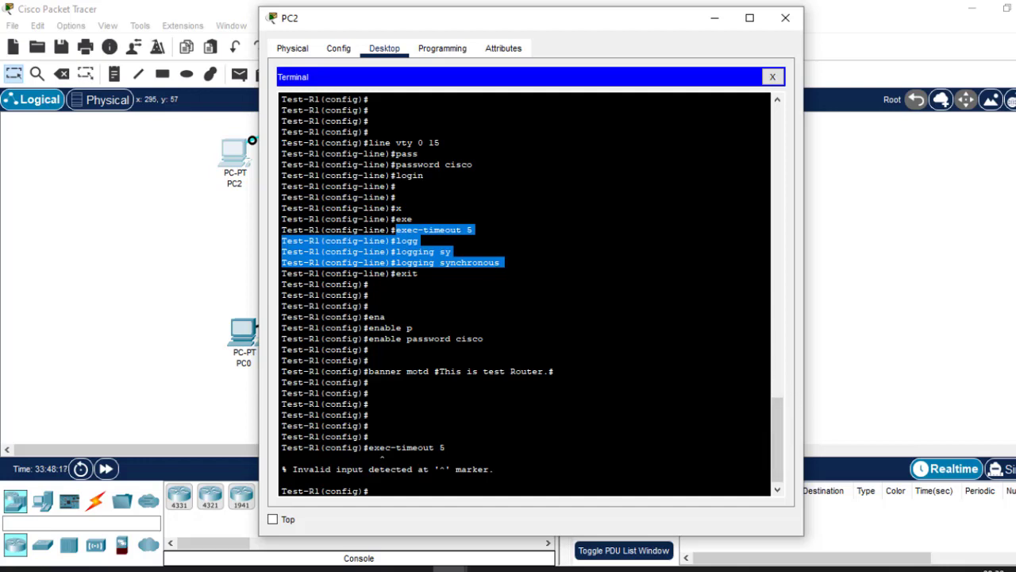
left_click_drag(440, 143, 373, 143)
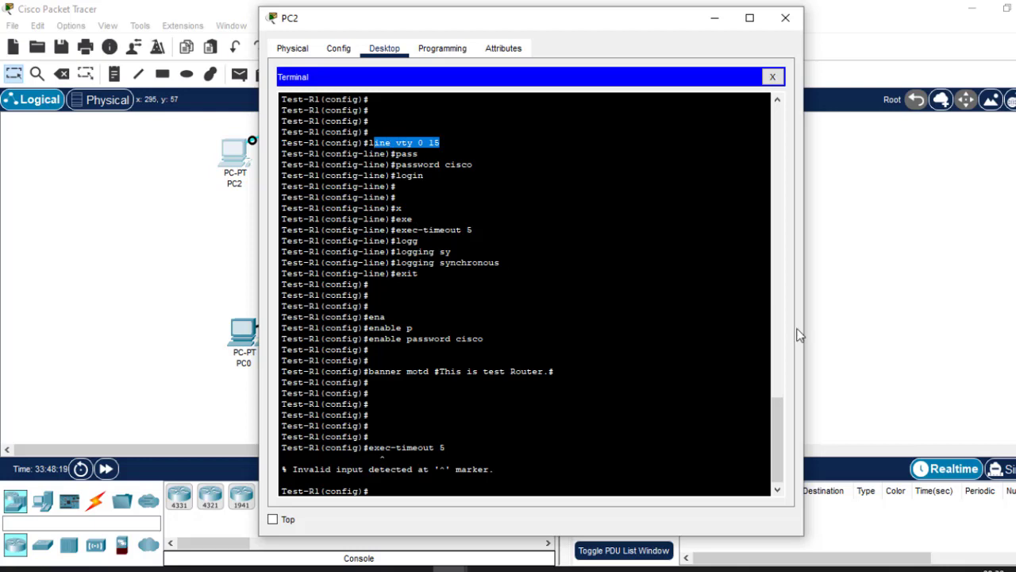
left_click_drag(782, 409, 781, 343)
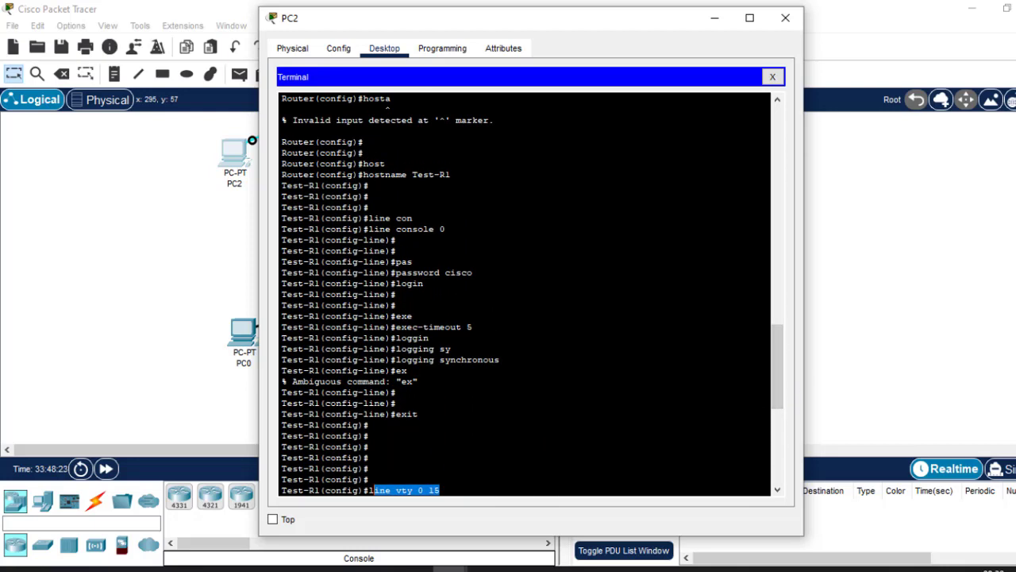
left_click_drag(446, 228, 369, 228)
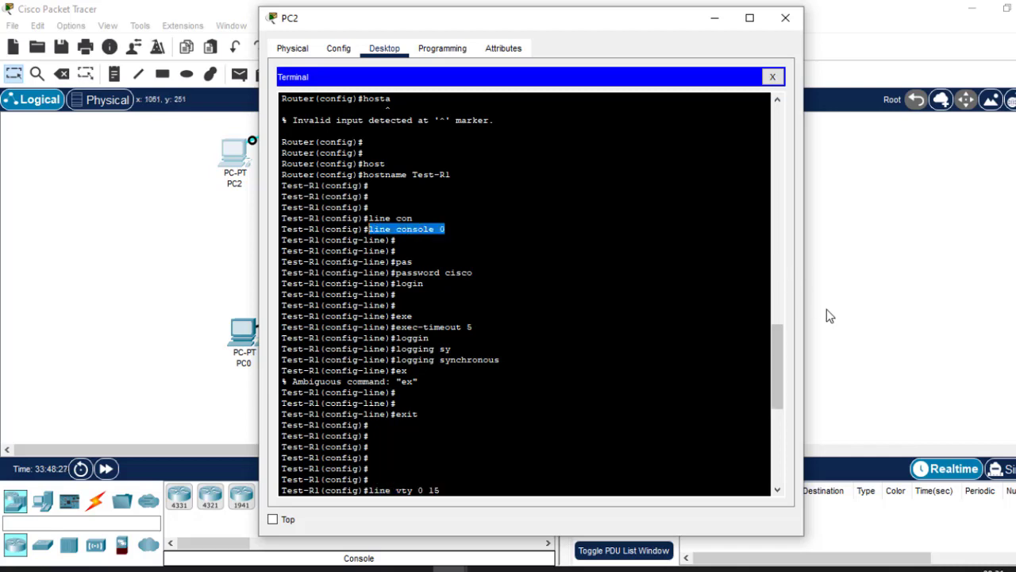
left_click_drag(778, 349, 784, 436)
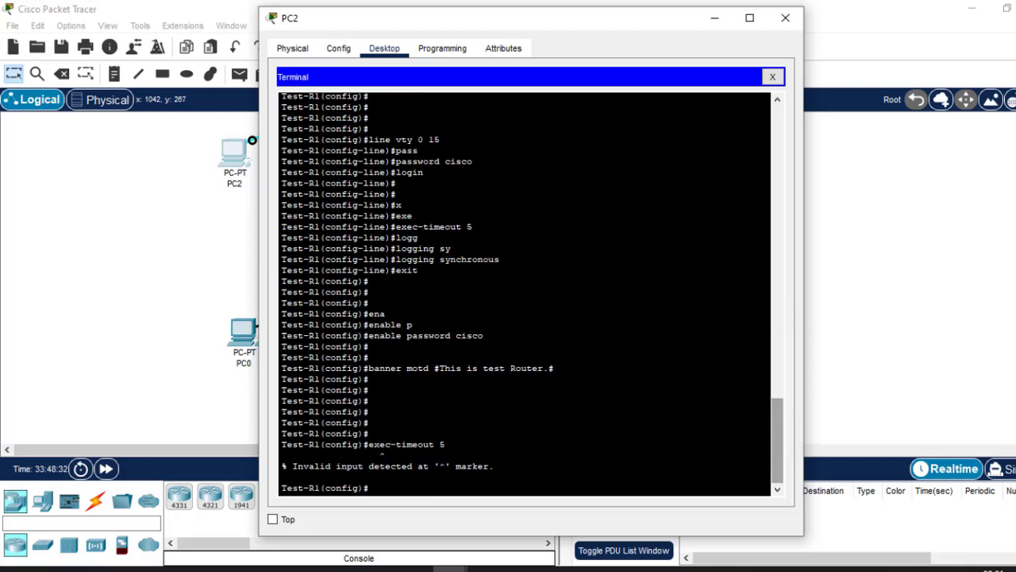
left_click_drag(316, 291, 269, 288)
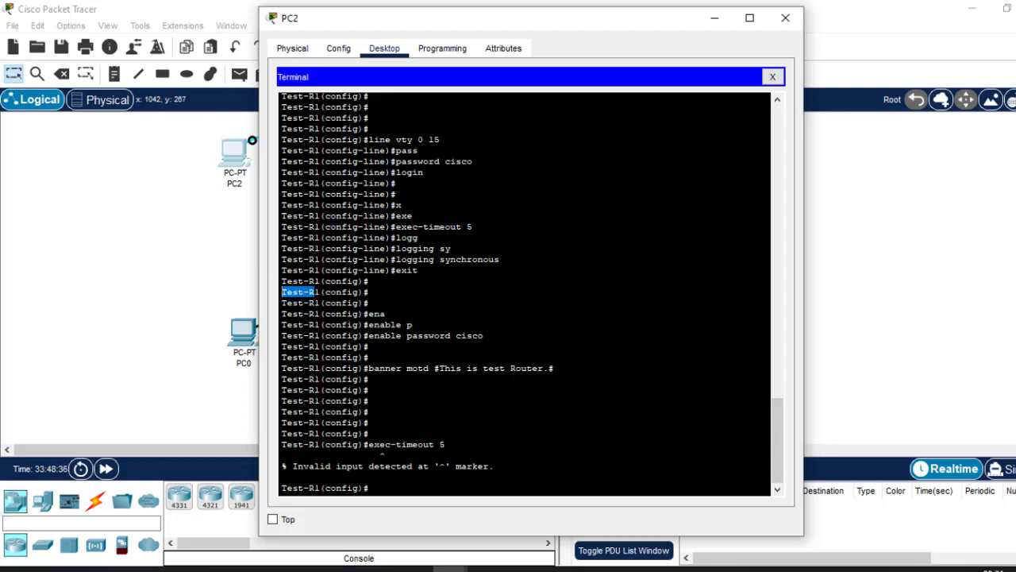
left_click(721, 459)
mouse_move(417, 237)
left_mouse_down()
mouse_move(423, 226)
mouse_move(408, 226)
left_mouse_up()
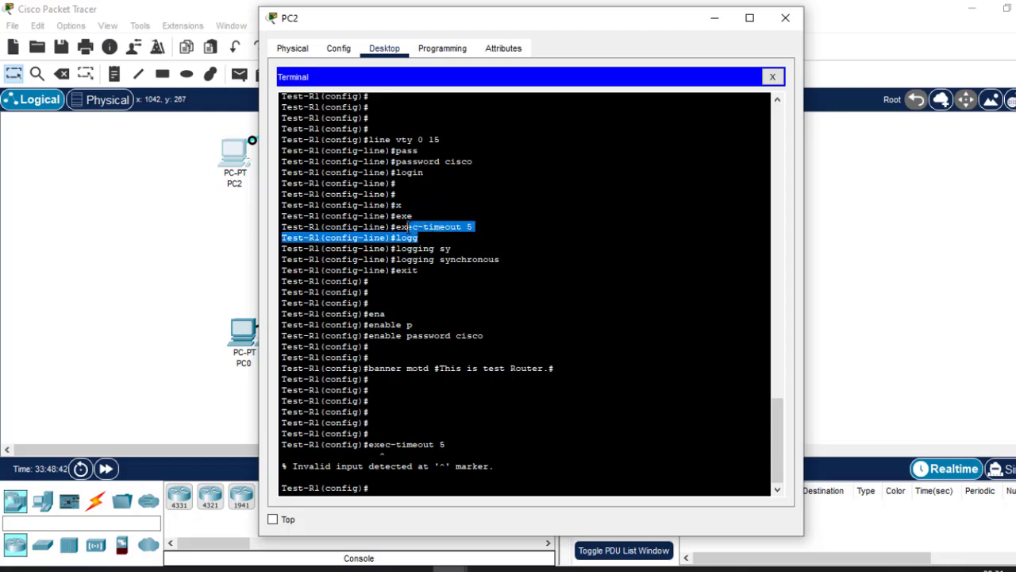
left_click_drag(505, 259, 412, 259)
left_click_drag(439, 138, 373, 139)
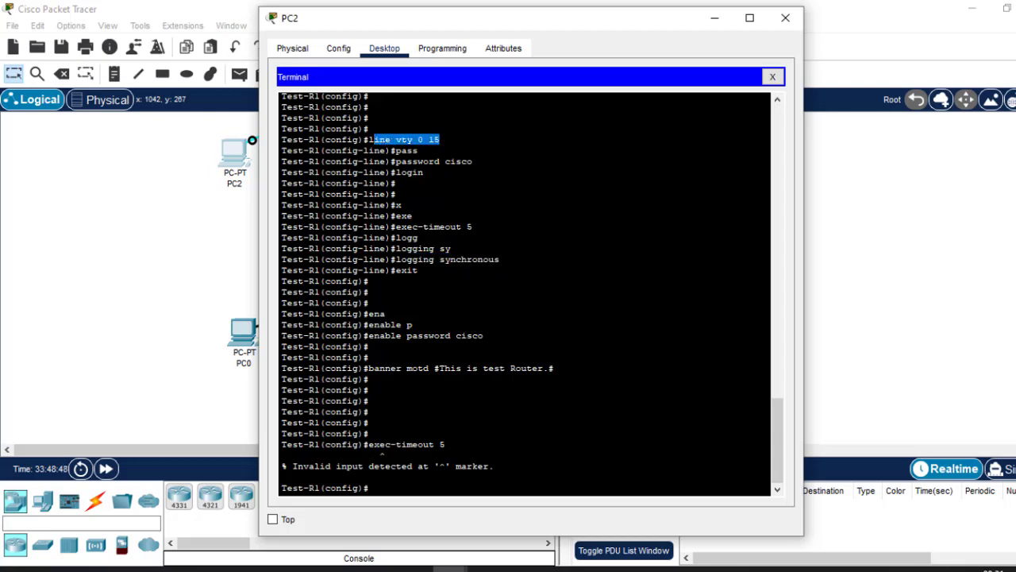
mouse_move(800, 568)
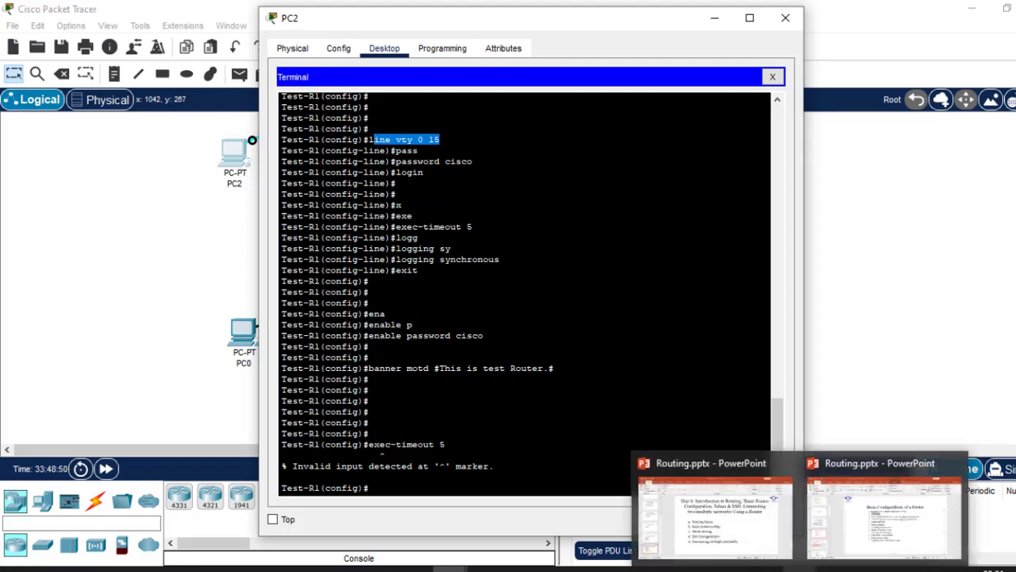
left_click(852, 516)
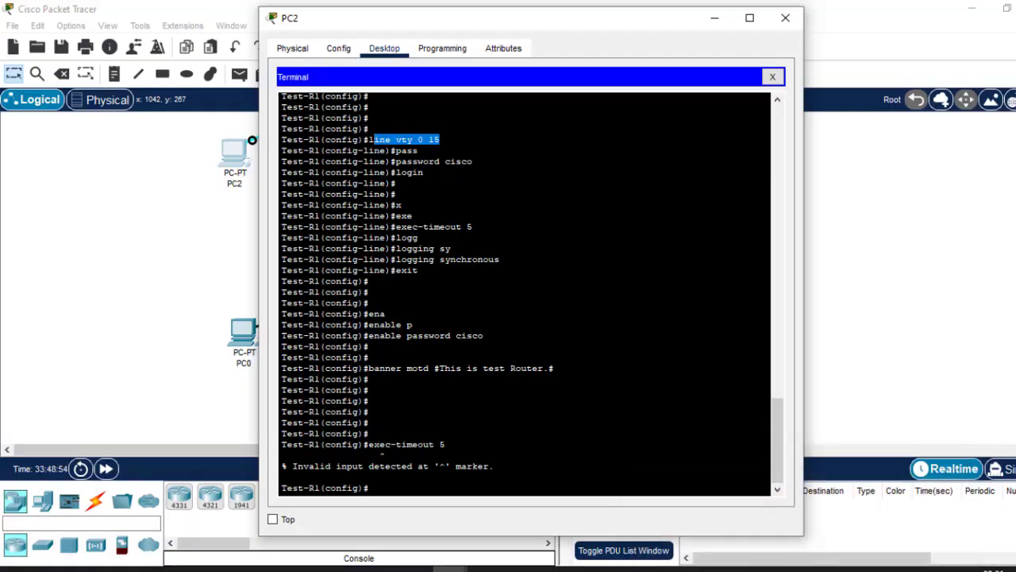
Encrypt the router's stored passwords by running service password-encryption in global configuration mode.
left_click(444, 486)
key("Return")
key("Return")
key("Return")
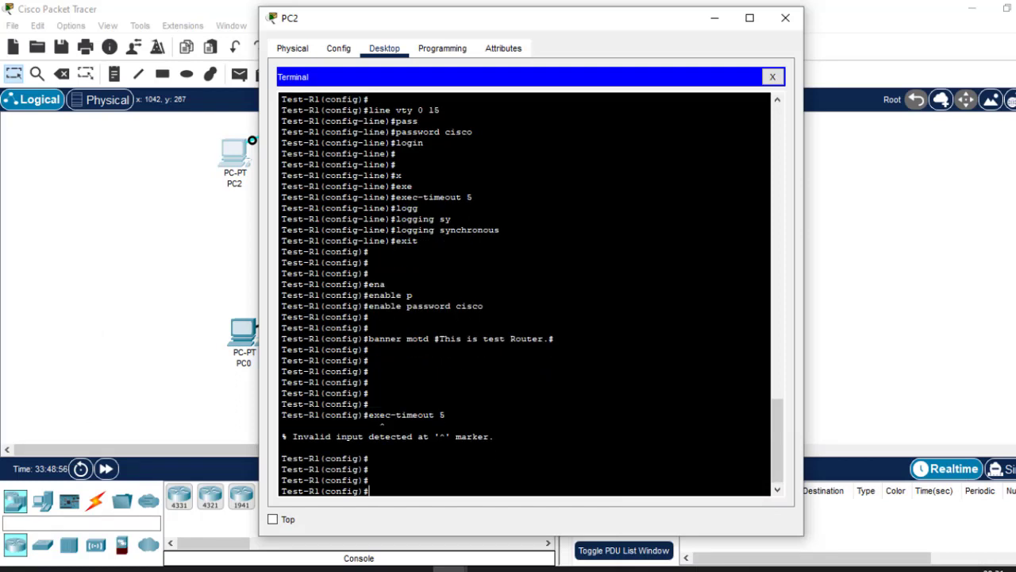
type("servic")
key("Tab")
type("p")
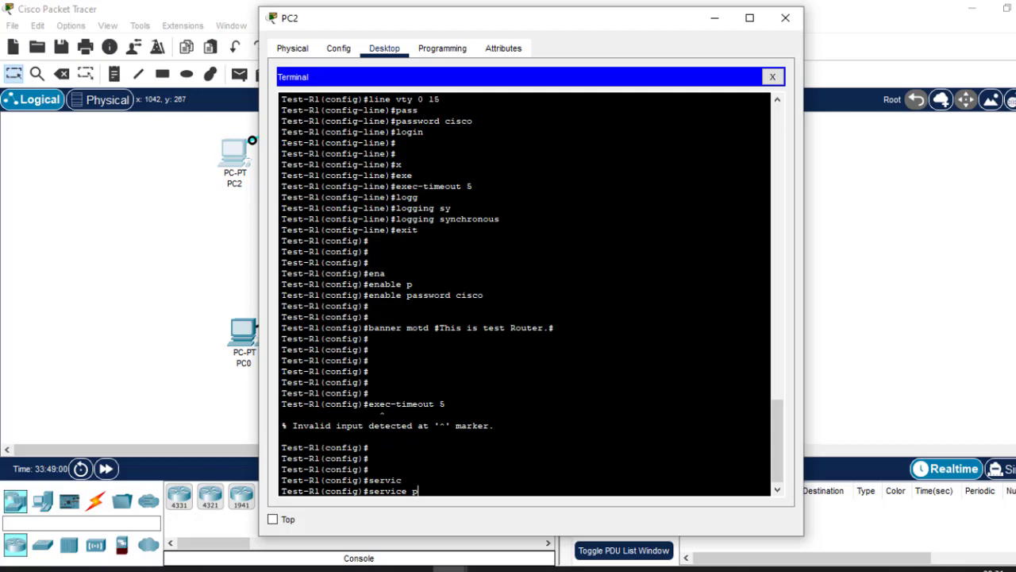
type("ass")
key("Tab")
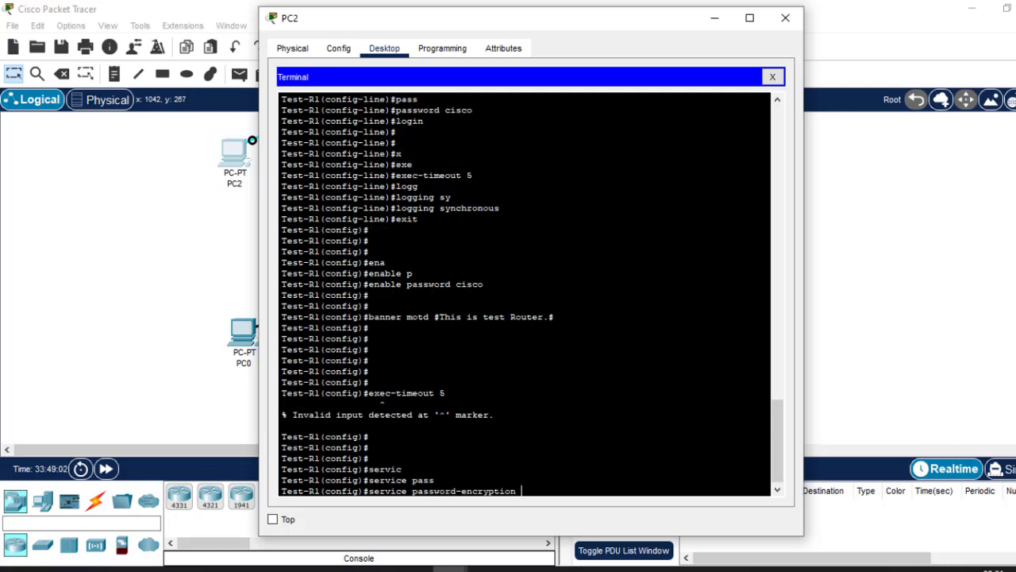
key("Return")
key("Return")
key("Return")
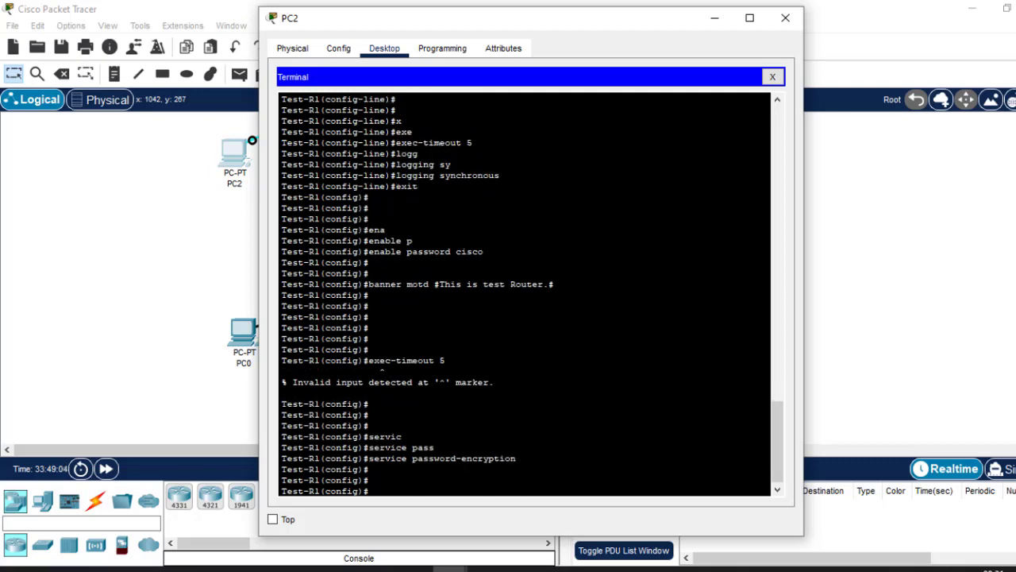
Consult the router configuration slide in PowerPoint, and run the deliberately mistyped command do wrr in the router terminal.
mouse_move(800, 569)
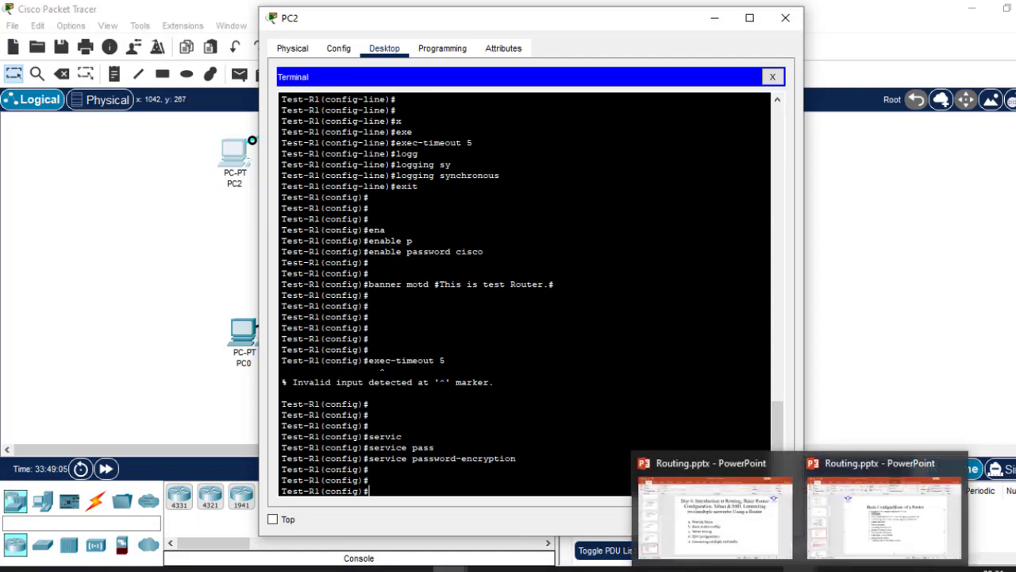
left_click(854, 542)
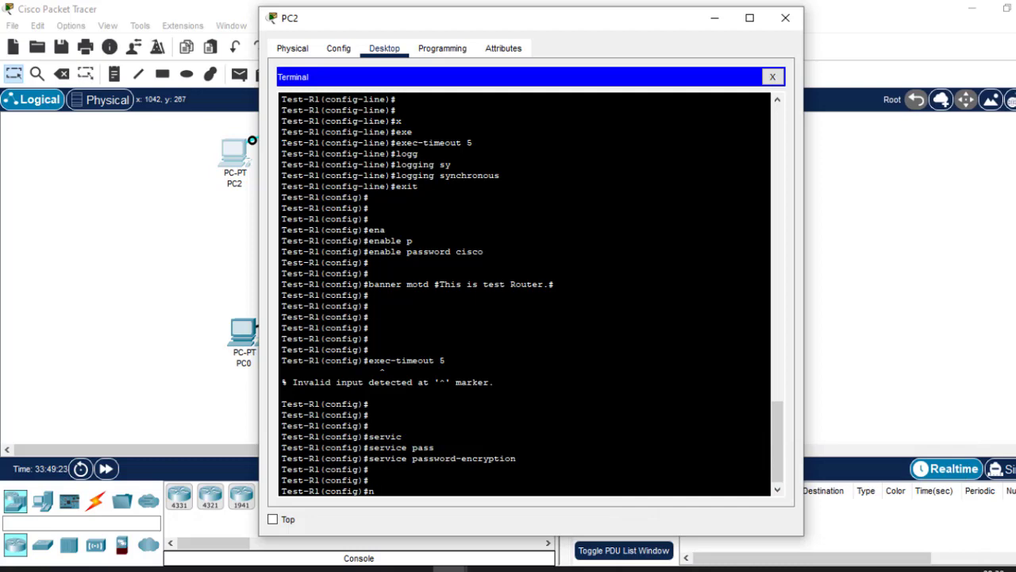
type("no ip")
key("BackSpace")
key("BackSpace")
key("BackSpace")
key("BackSpace")
key("BackSpace")
type("do wrr")
left_click_drag(403, 492, 386, 492)
left_click(396, 492)
left_click_drag(384, 493, 394, 494)
key("Return")
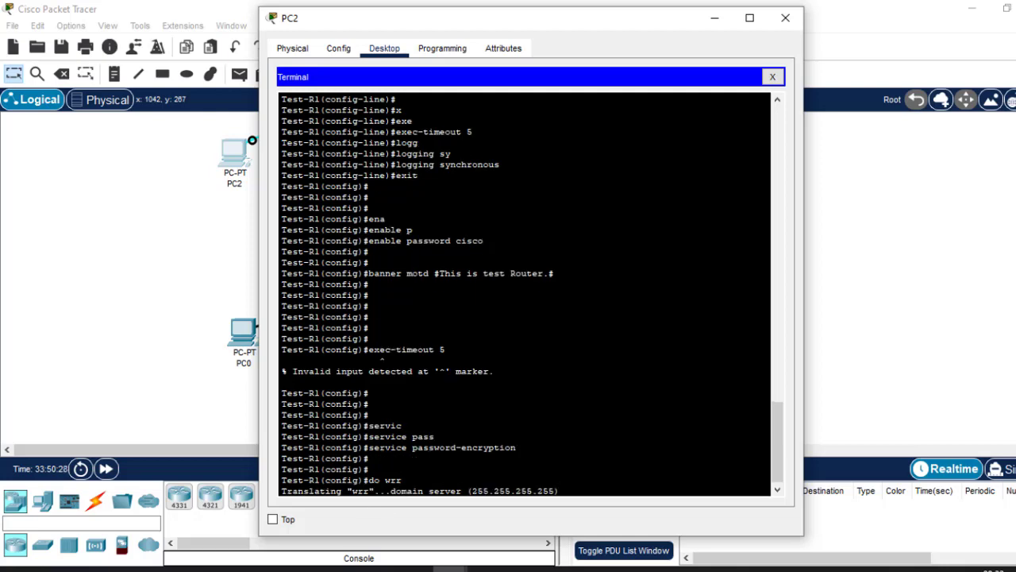
Abort the domain server lookup of the mistyped word wrr and get back to the configuration prompt.
double_click(354, 492)
double_click(393, 480)
key("ctrl+shift+6")
key("Return")
key("Return")
key("Return")
key("Return")
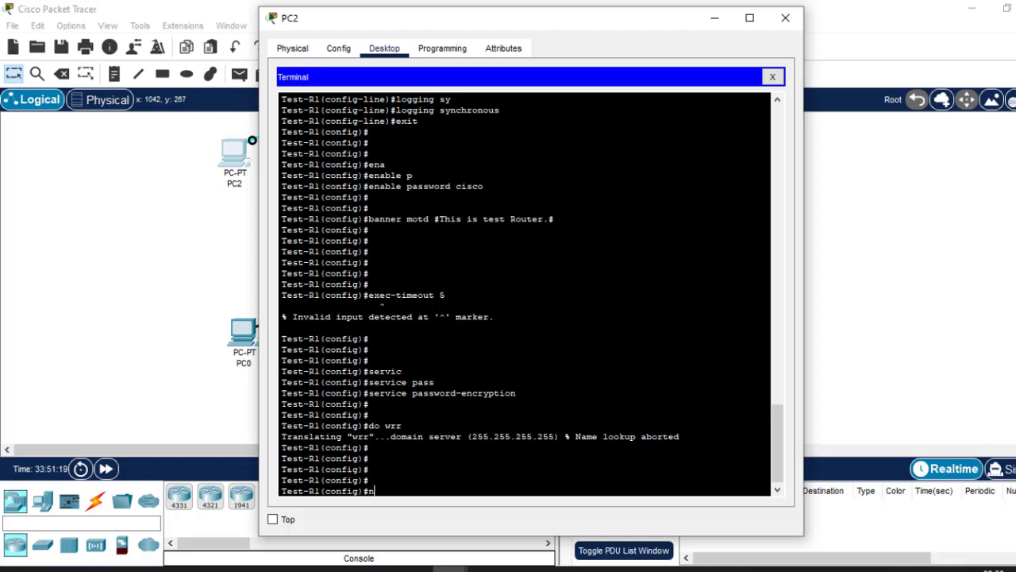
Disable domain name resolution on the router with the command no ip domain lookup.
type("no ip domain")
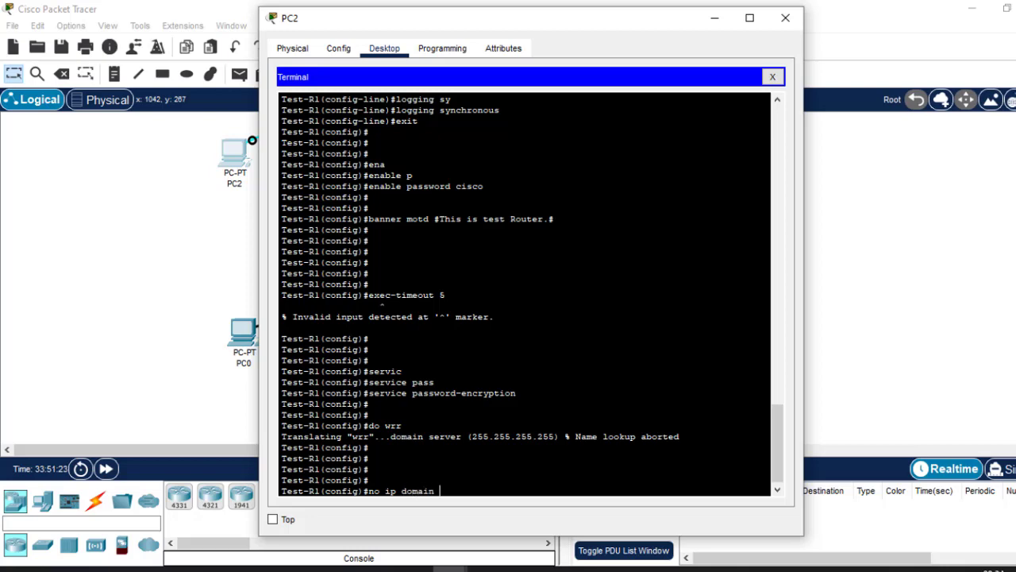
type(" loo")
key("Tab")
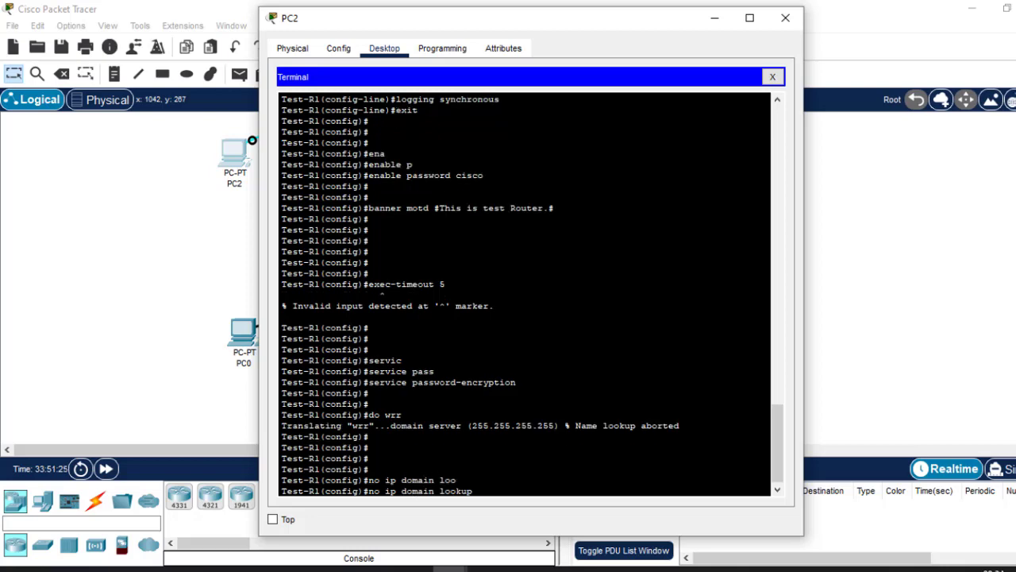
key("Return")
key("Return")
key("Return")
key("Return")
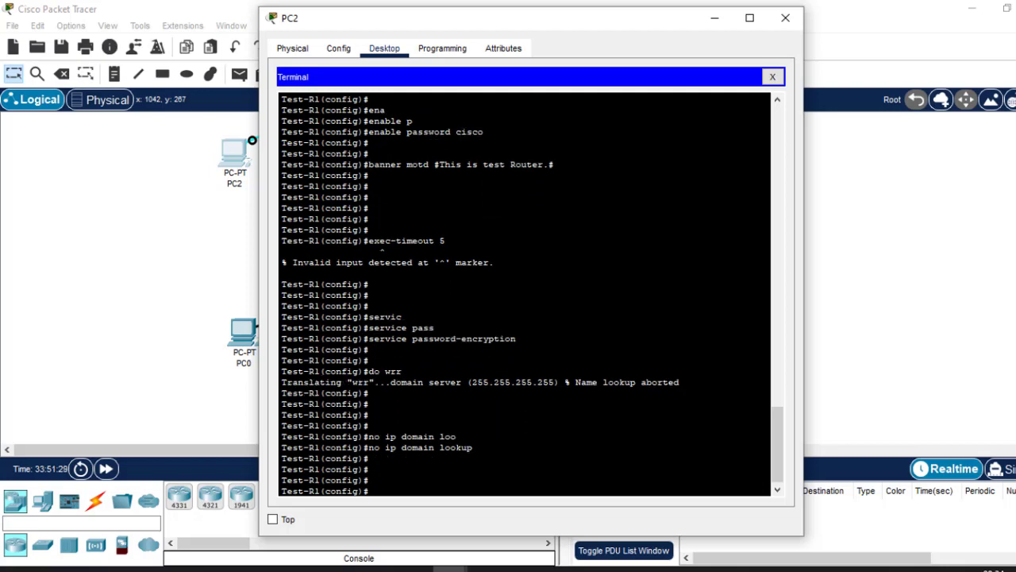
Run the mistyped command do wrr again and compare its output with the earlier domain server lookup.
type("do wrr")
key("Return")
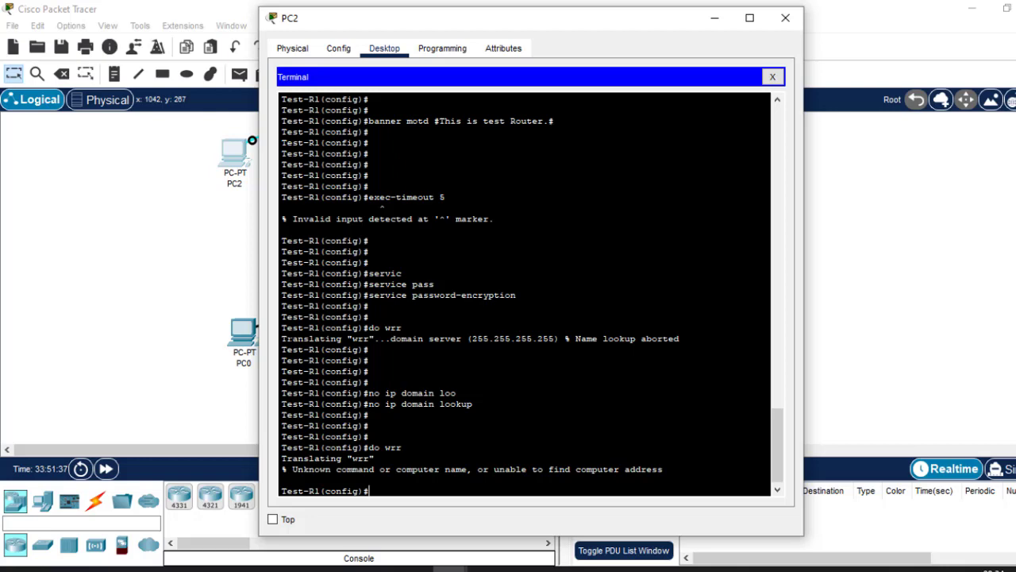
left_click_drag(407, 328, 554, 338)
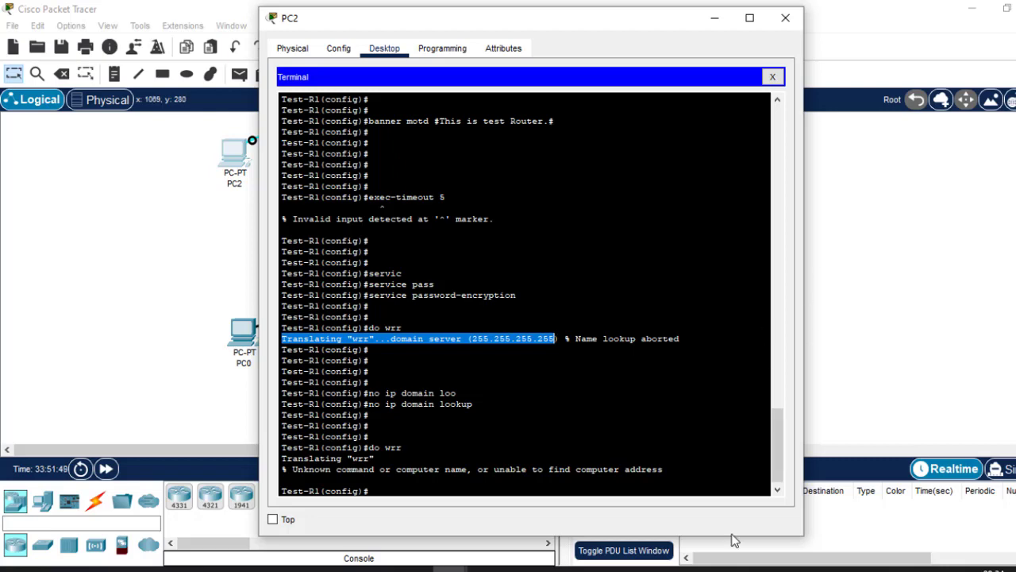
mouse_move(799, 569)
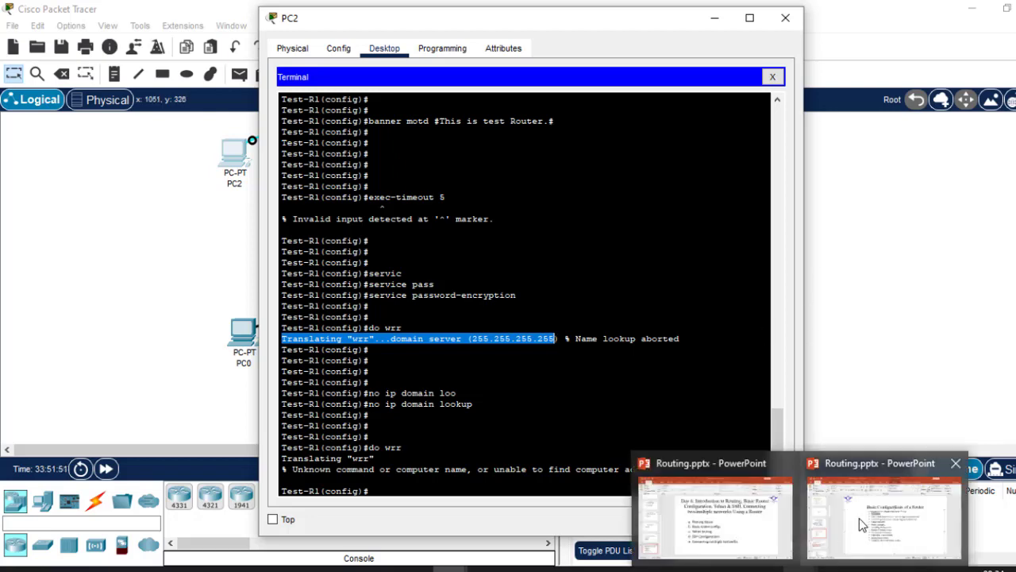
mouse_move(859, 517)
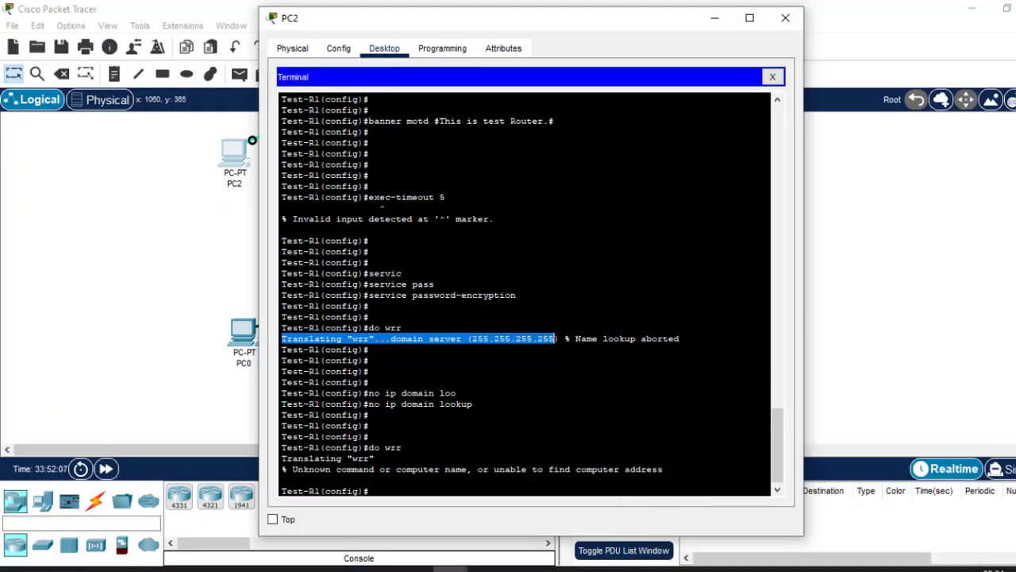
Save the running configuration from global configuration mode with the command do wr.
left_click(375, 458)
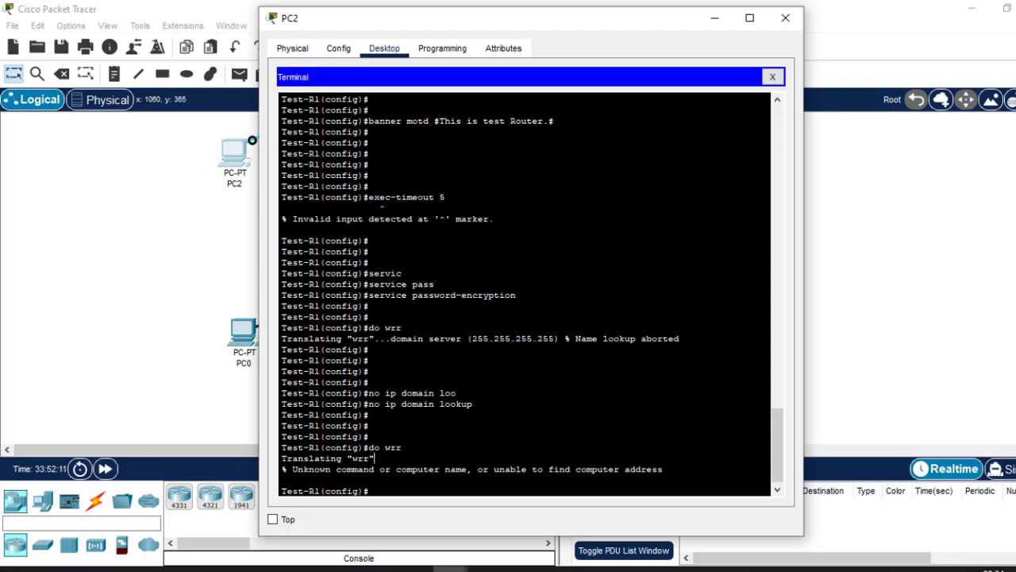
type("do wr")
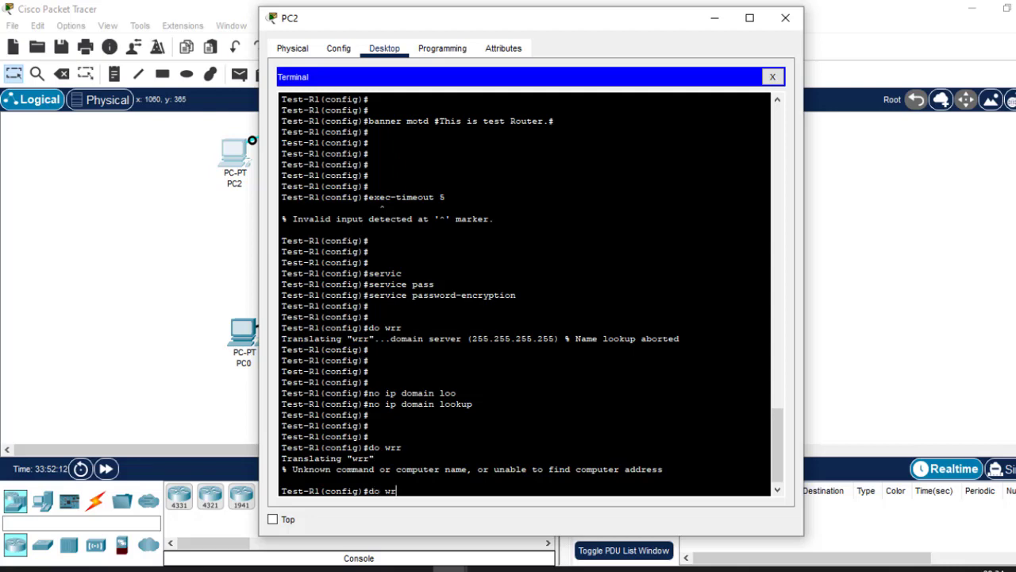
key("Return")
key("Return")
key("Return")
key("Return")
key("Return")
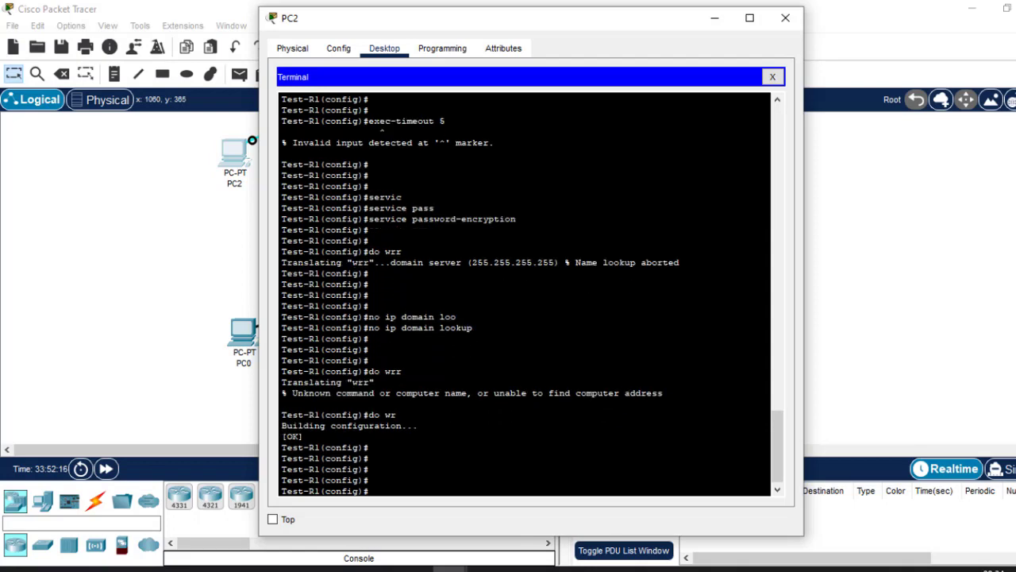
Restart the router with the command do reload and confirm the reload with y.
type("do reload")
key("Return")
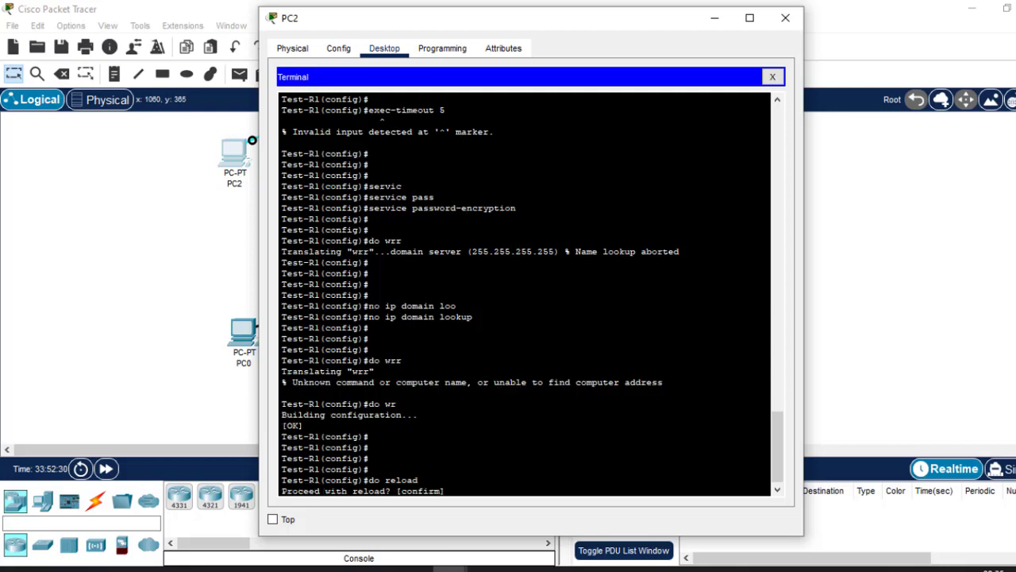
type("y")
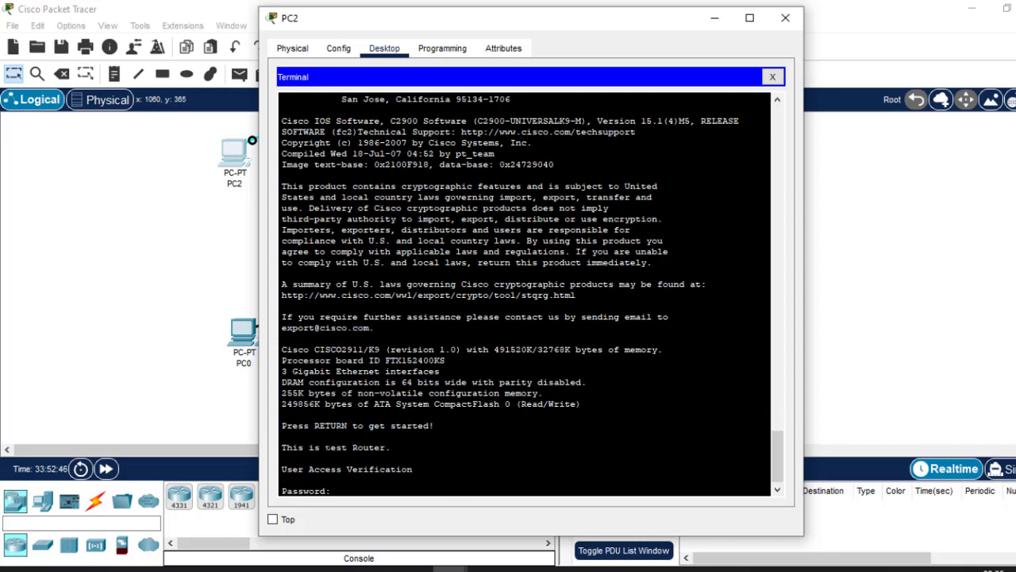
Examine the message-of-the-day banner and the console password prompt after the reload, and submit two password attempts.
left_click_drag(391, 447, 283, 447)
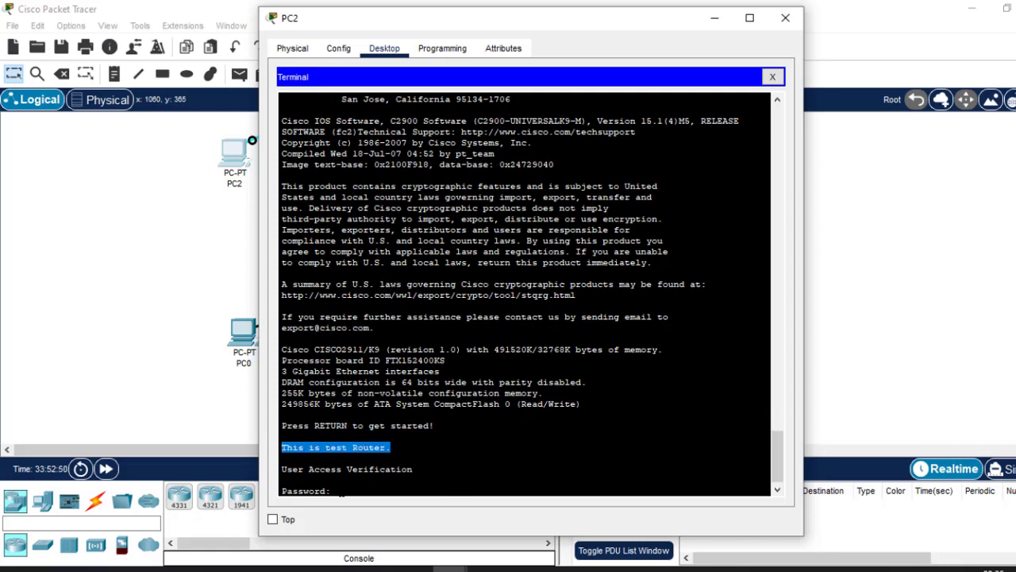
left_click_drag(340, 491, 280, 493)
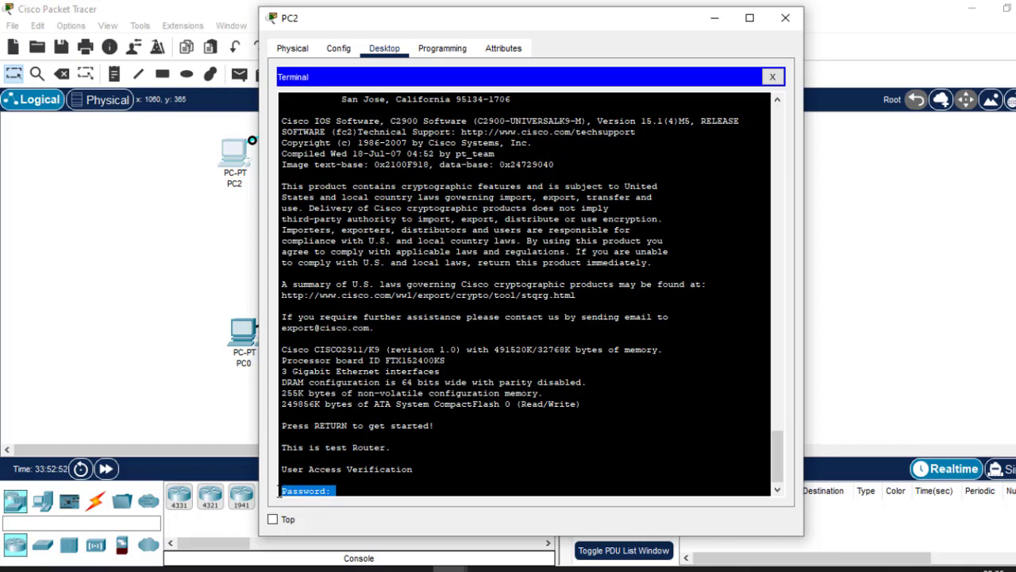
left_click(338, 491)
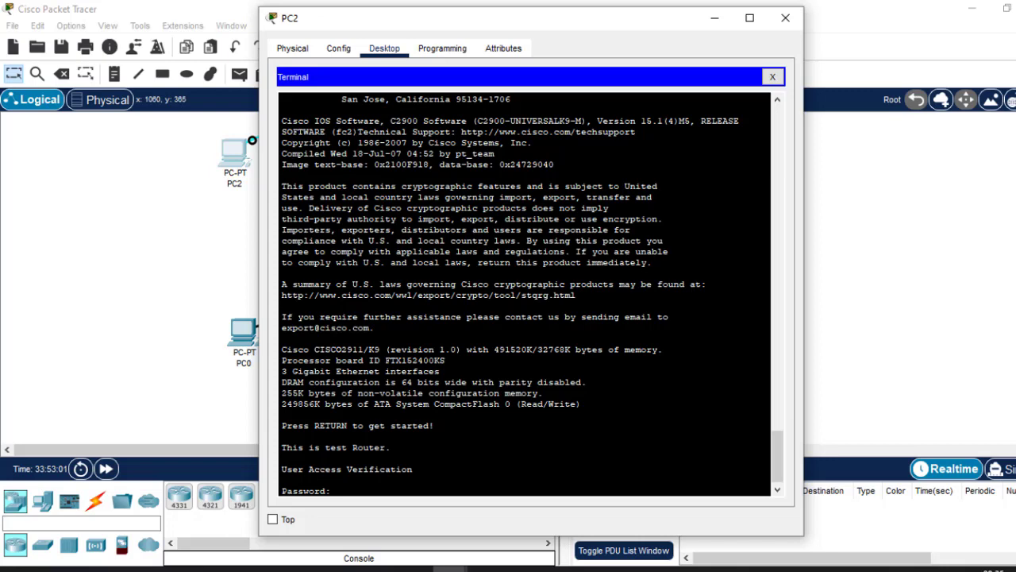
key("Return")
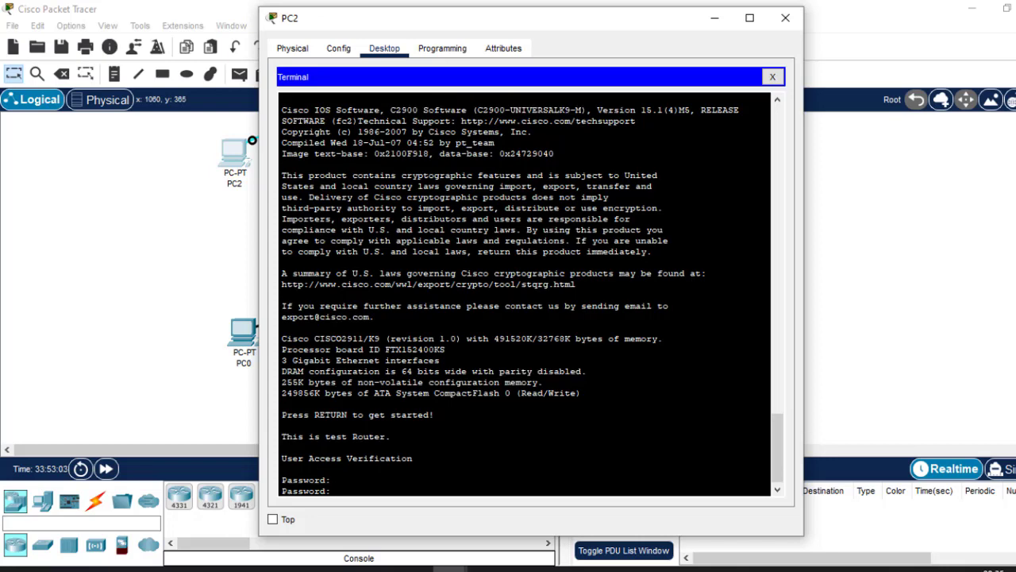
key("Return")
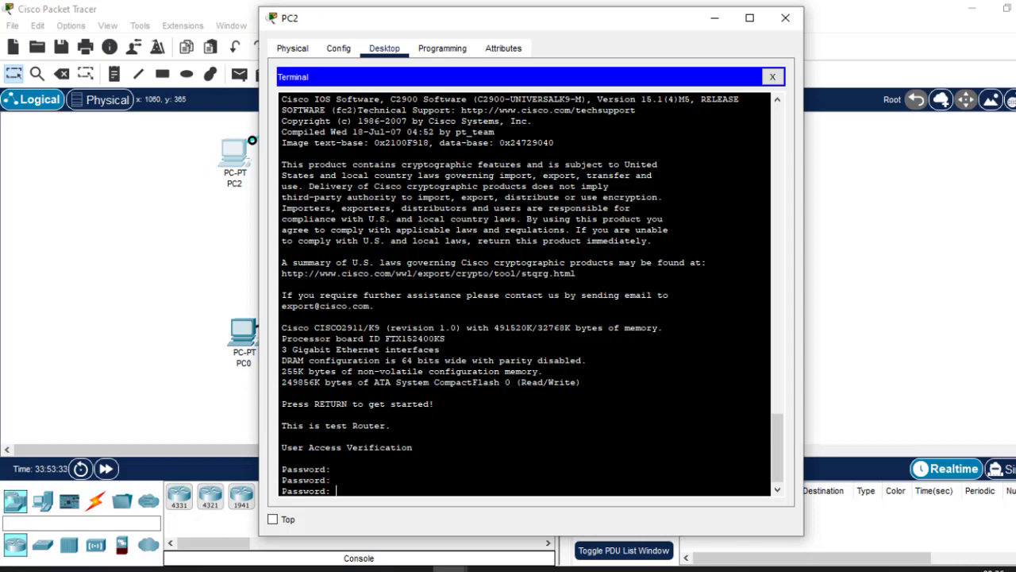
Review the items on brute force prevention and login delay on the router configuration slide in PowerPoint.
left_click(798, 569)
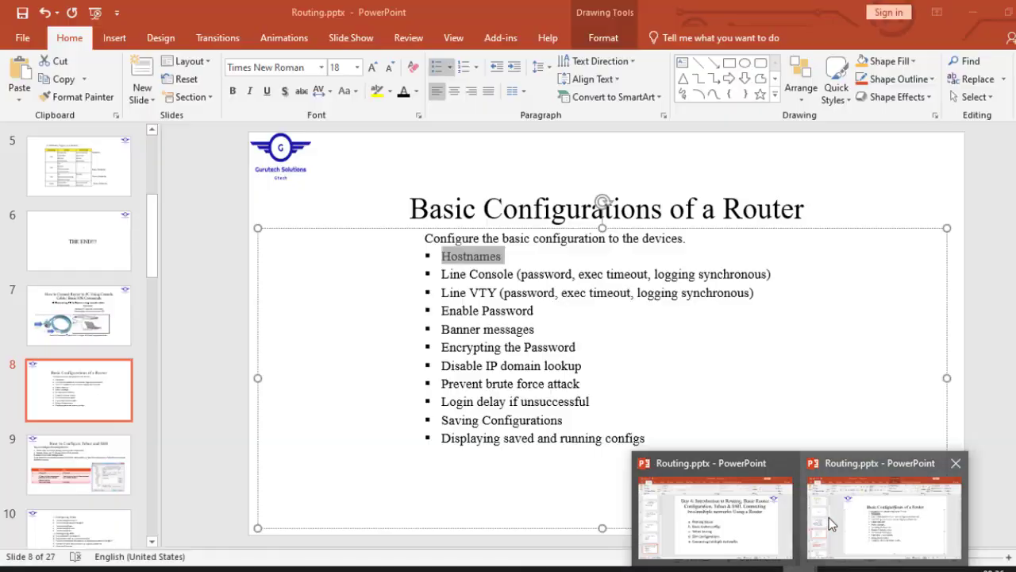
left_click(825, 518)
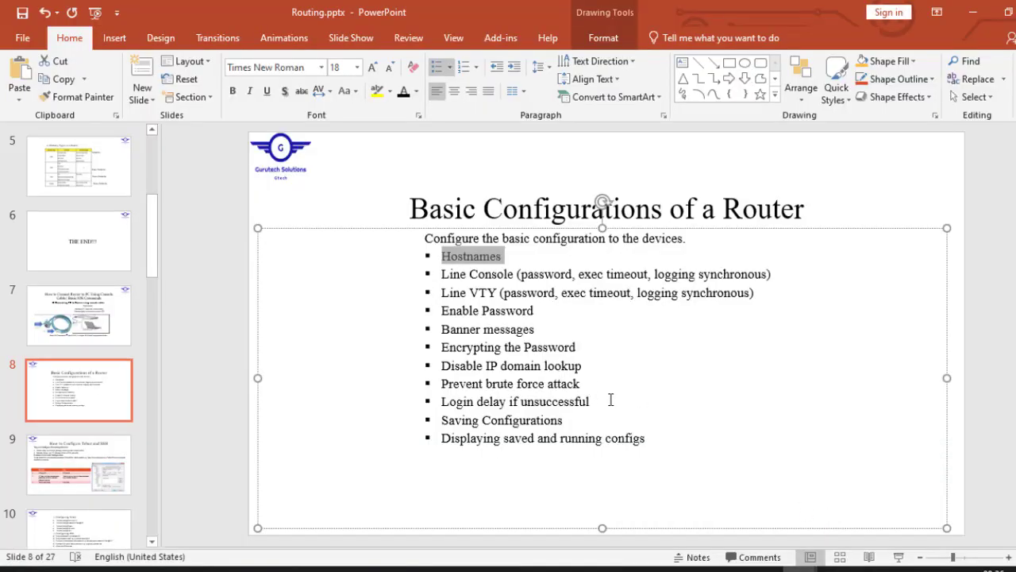
left_click(599, 401)
left_click_drag(590, 401, 440, 387)
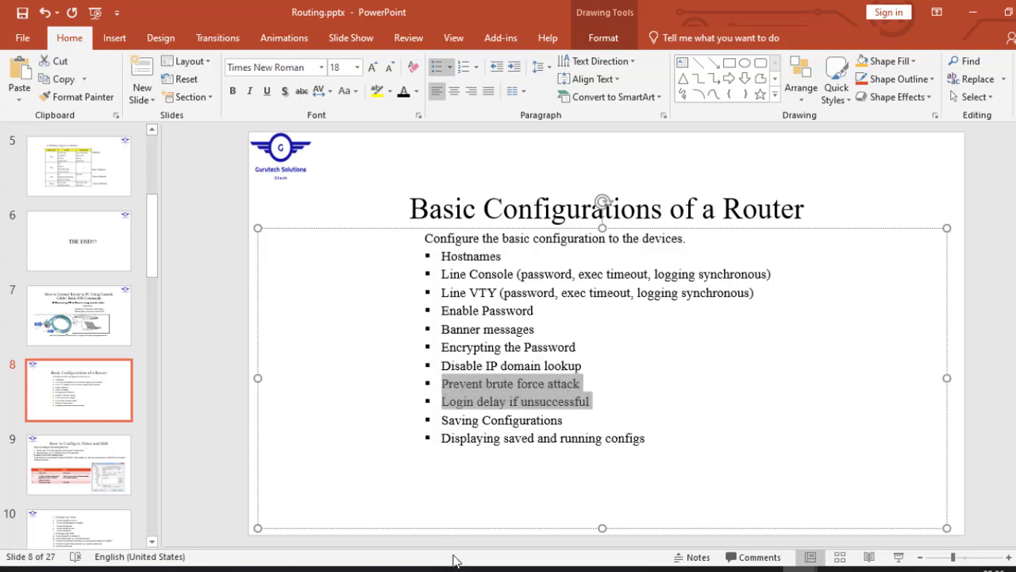
left_click(983, 9)
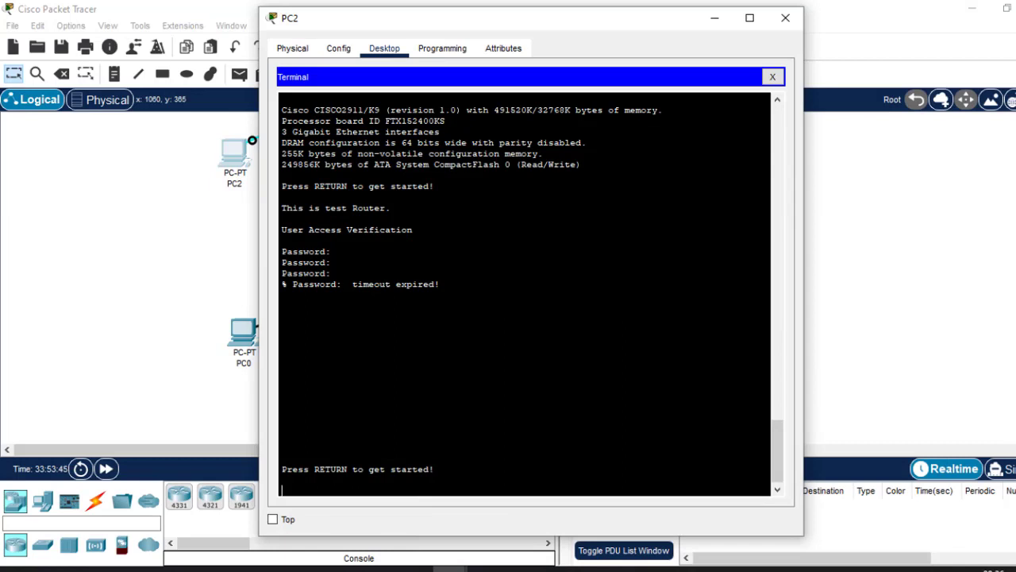
Test the console login in the router terminal by submitting invalid passwords until the login prompt restarts.
left_click_drag(331, 251, 282, 251)
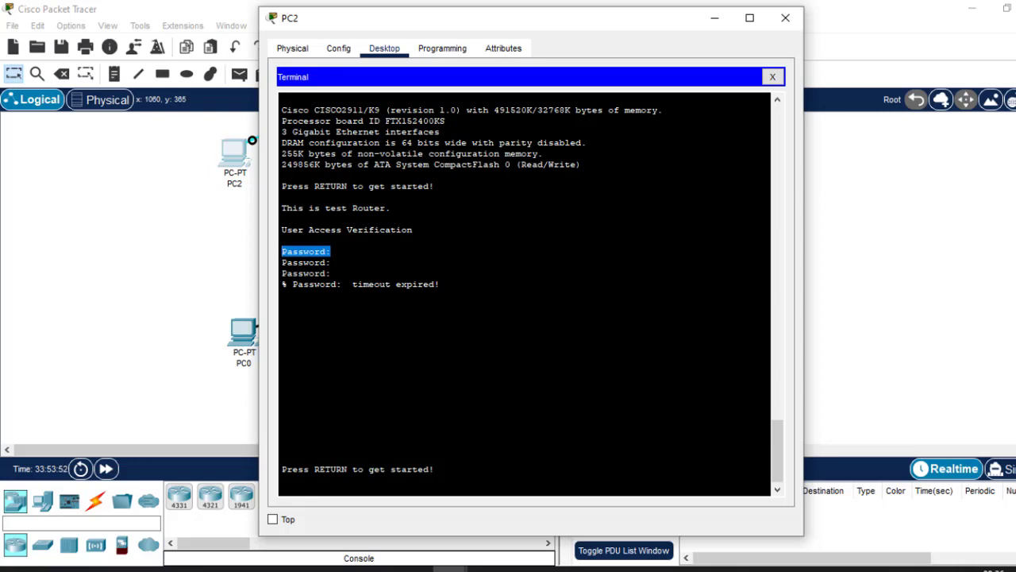
key("Return")
key("Return")
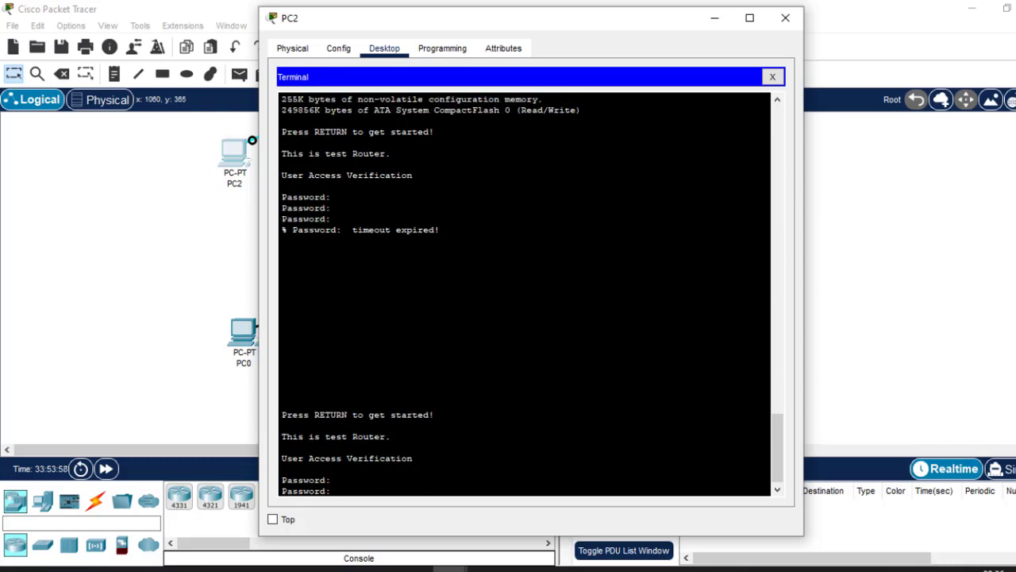
key("Return")
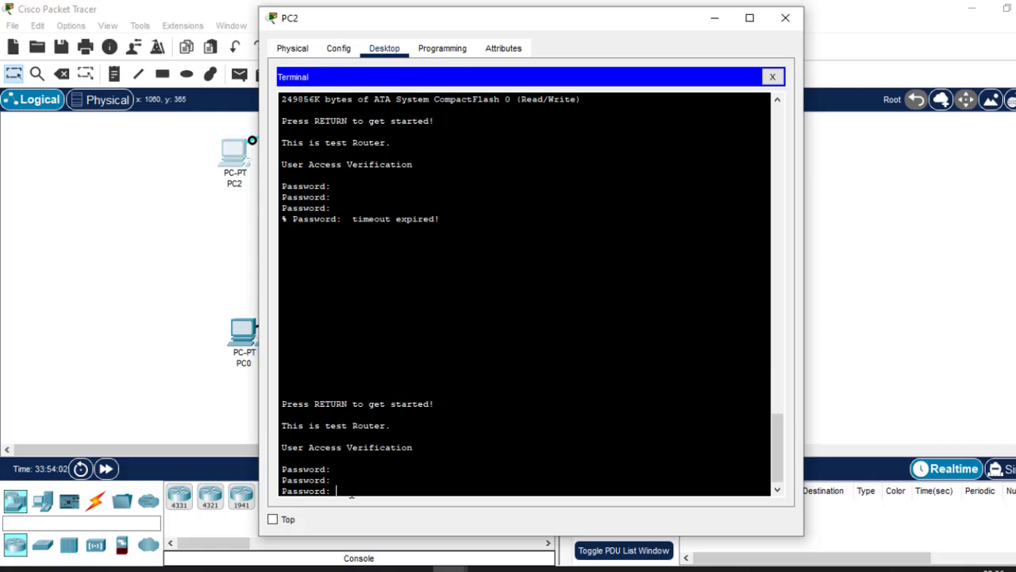
key("Return")
Log in to the router console with the console password and enter privileged EXEC mode with the enable password.
key("Return")
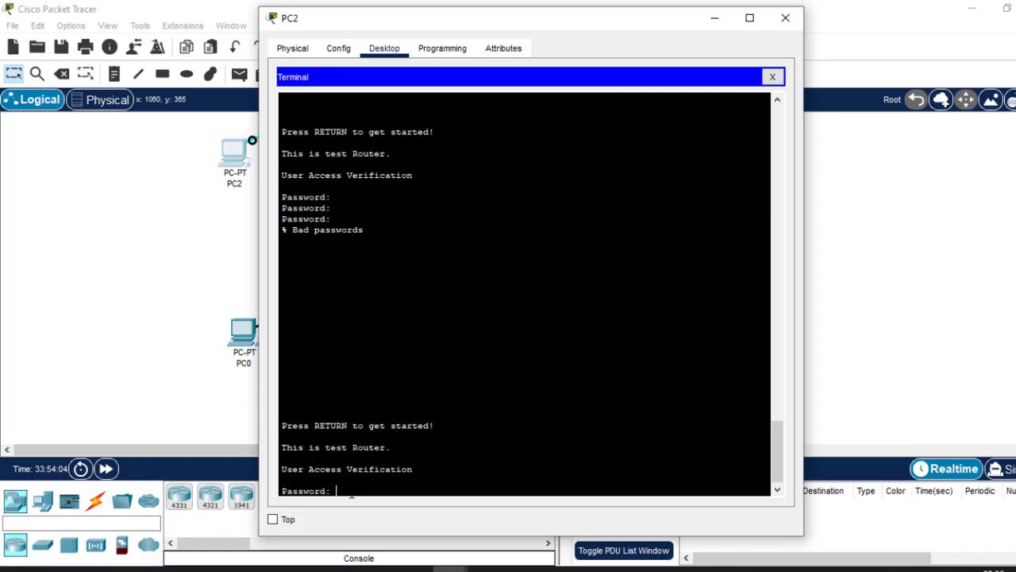
key("Return")
key("Return")
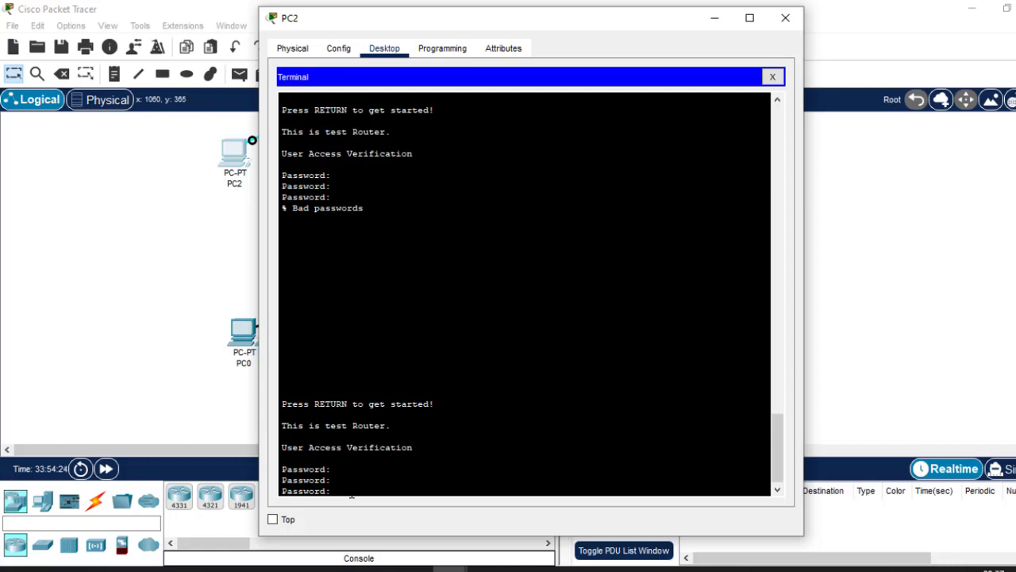
key("Return")
type("en")
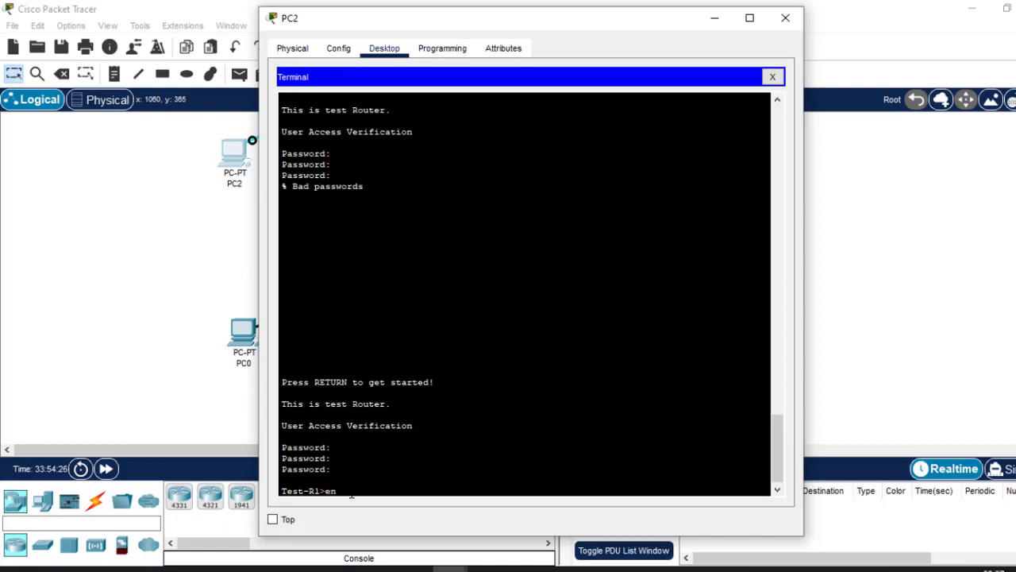
key("Return")
key("Return")
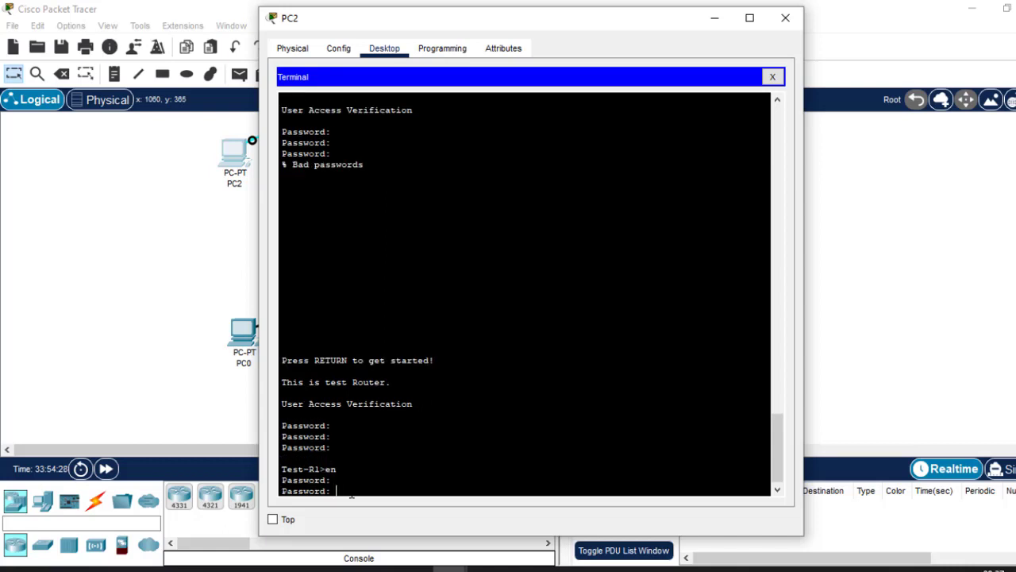
key("Return")
key("Return")
key("Return")
key("Return")
key("Return")
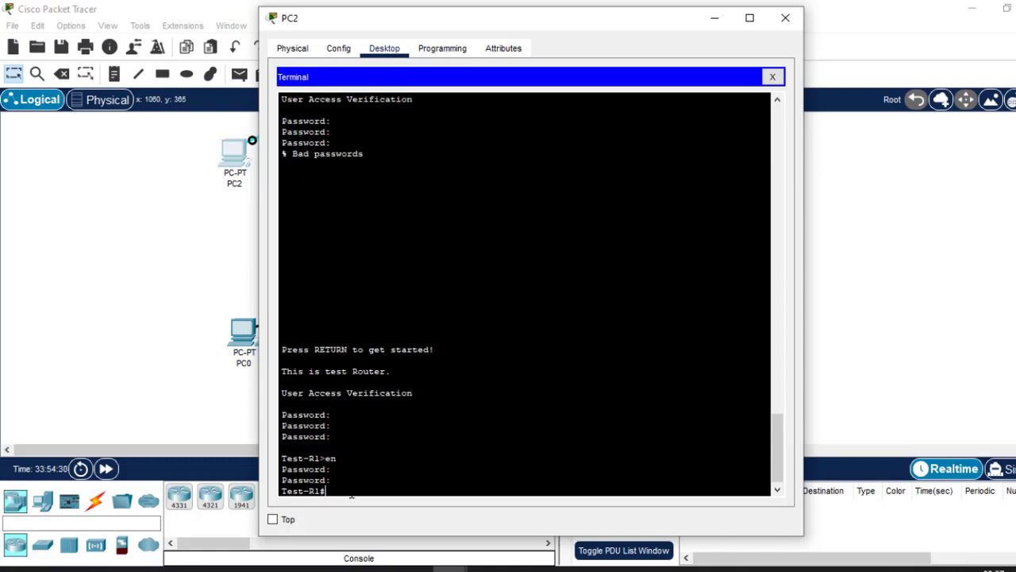
Enter the router's global configuration mode with the command conf t.
type("conf t")
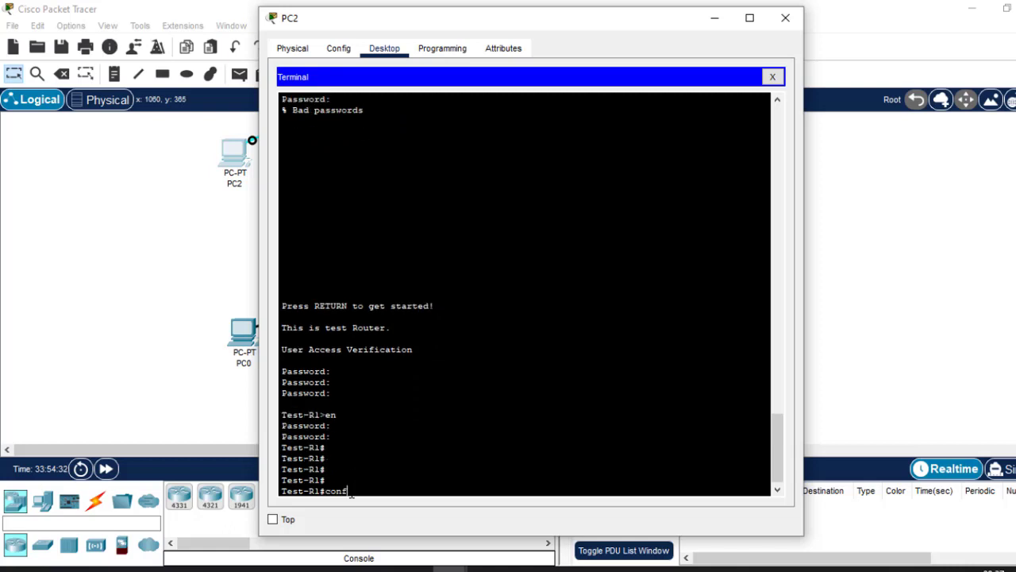
key("Return")
key("Return")
key("Return")
key("Return")
key("Return")
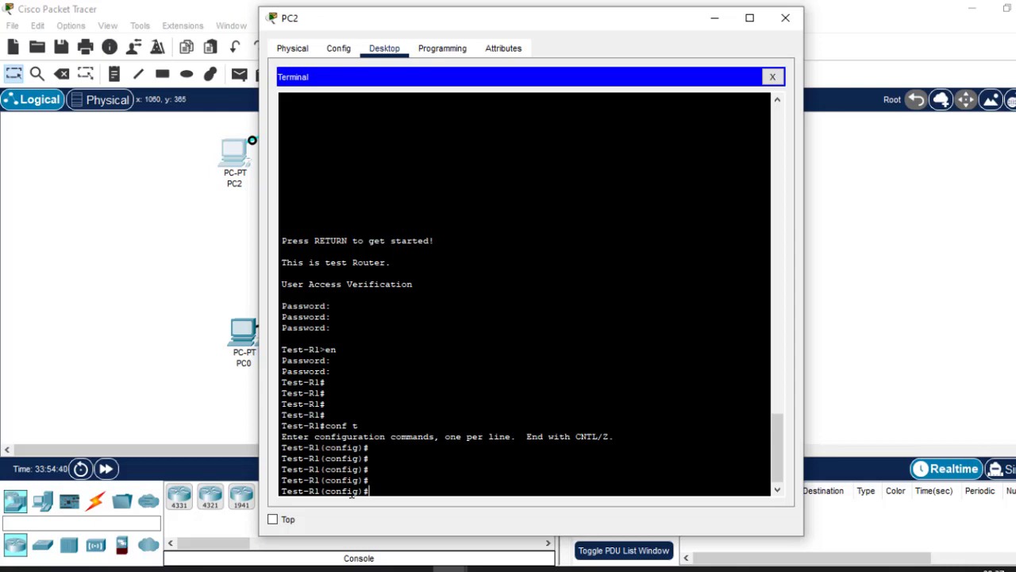
Configure brute-force protection with the command login block-for 60 attempts 3 within 10.
type("login bloc")
key("Tab")
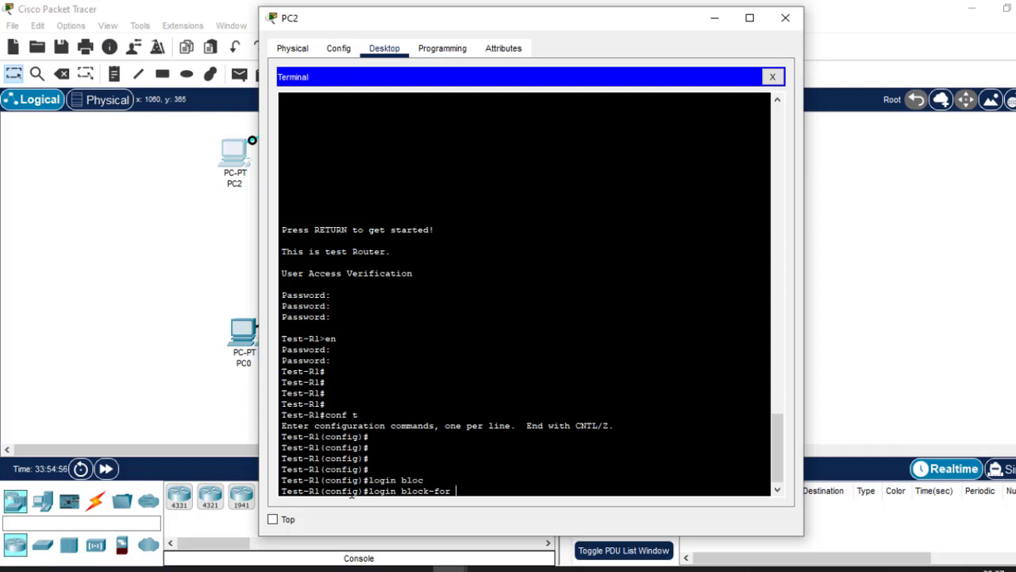
type("60 att")
key("Tab")
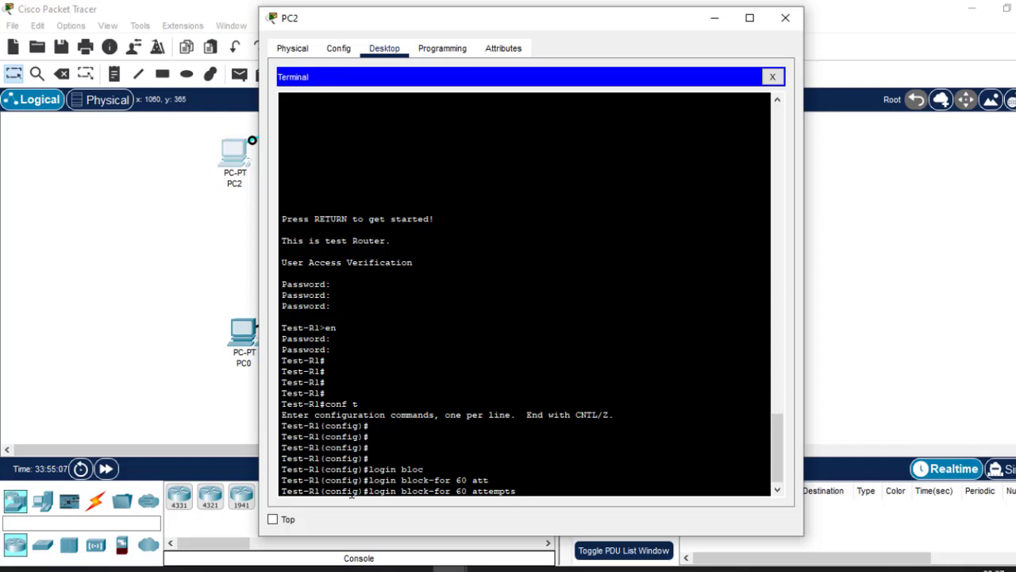
type("3 wi")
key("Tab")
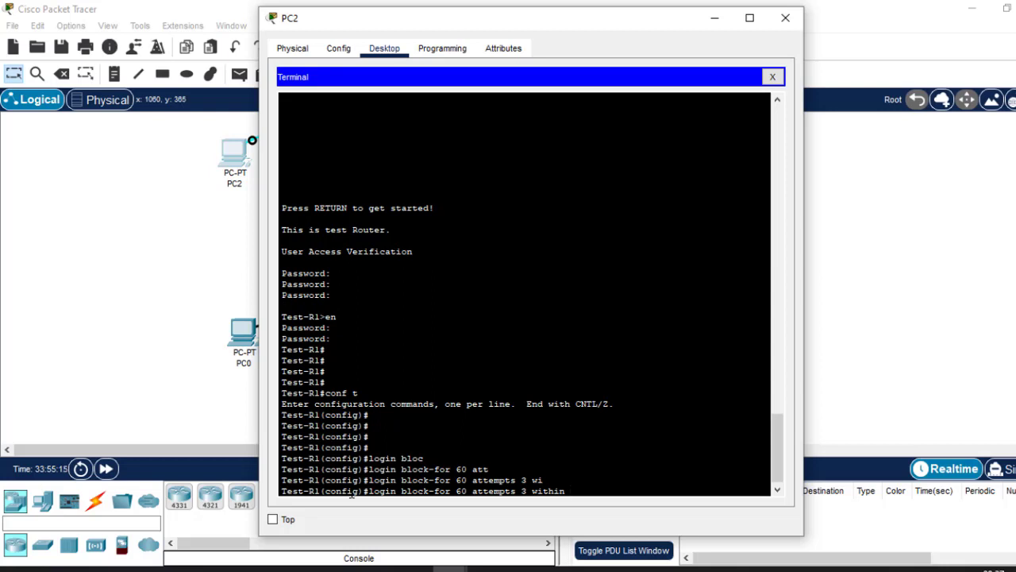
type("10")
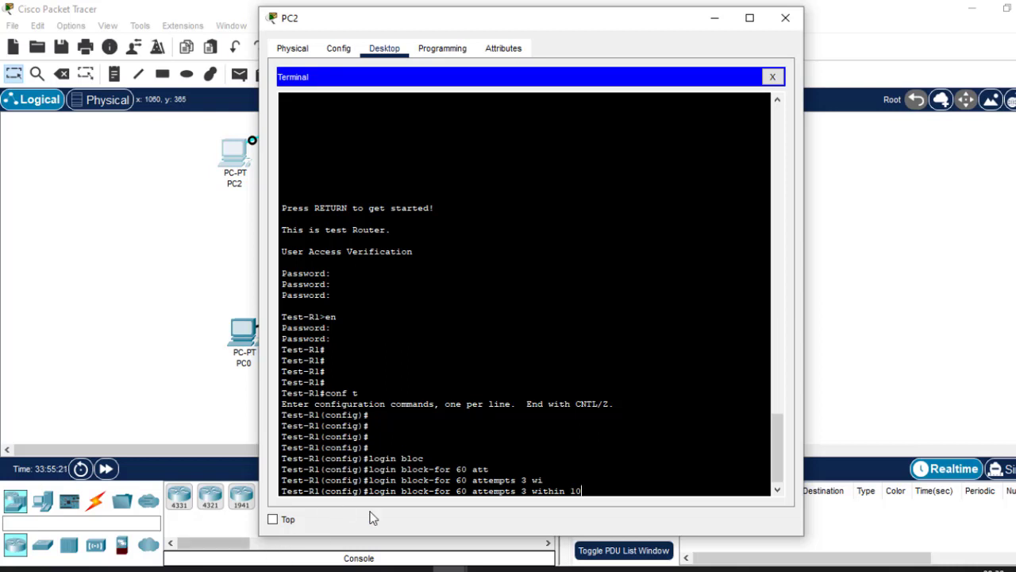
double_click(461, 491)
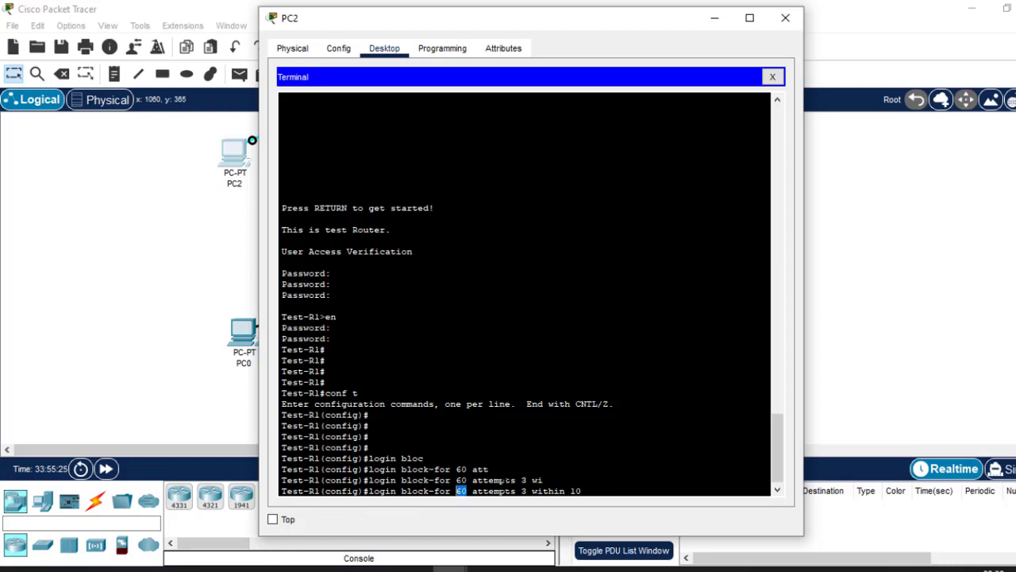
left_click_drag(522, 490, 583, 493)
double_click(462, 491)
key("Return")
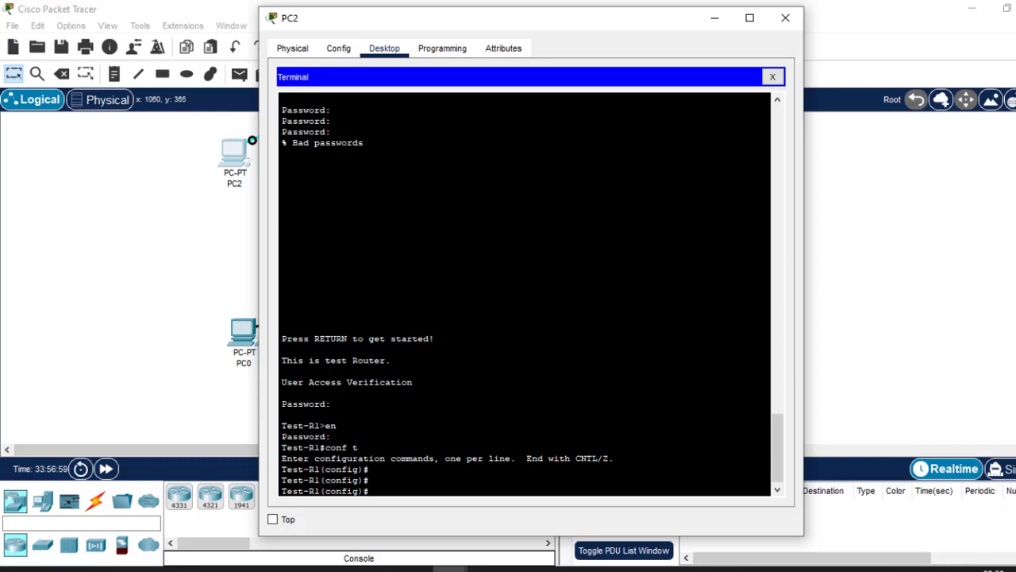
Try the login delay command in global configuration mode, query its options, and clear the command line.
type("log")
key("Tab")
type("in")
key("Tab")
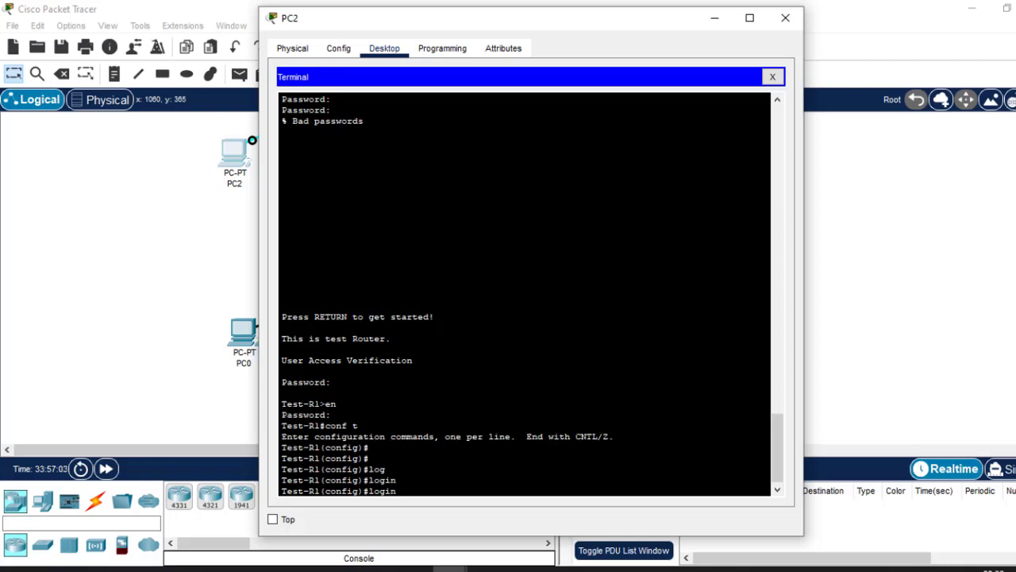
type("de")
key("Tab")
type("l")
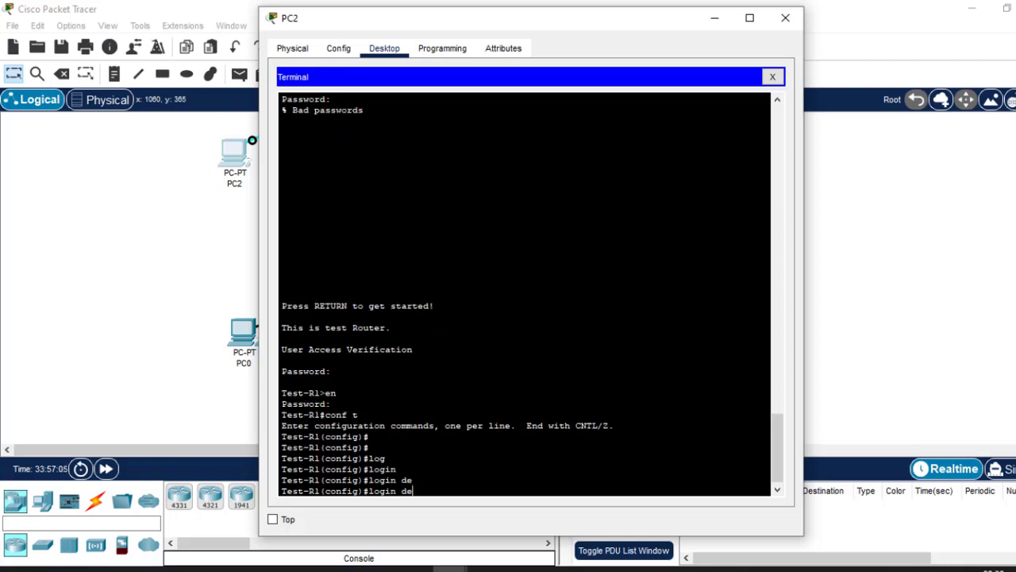
key("Tab")
type("ay")
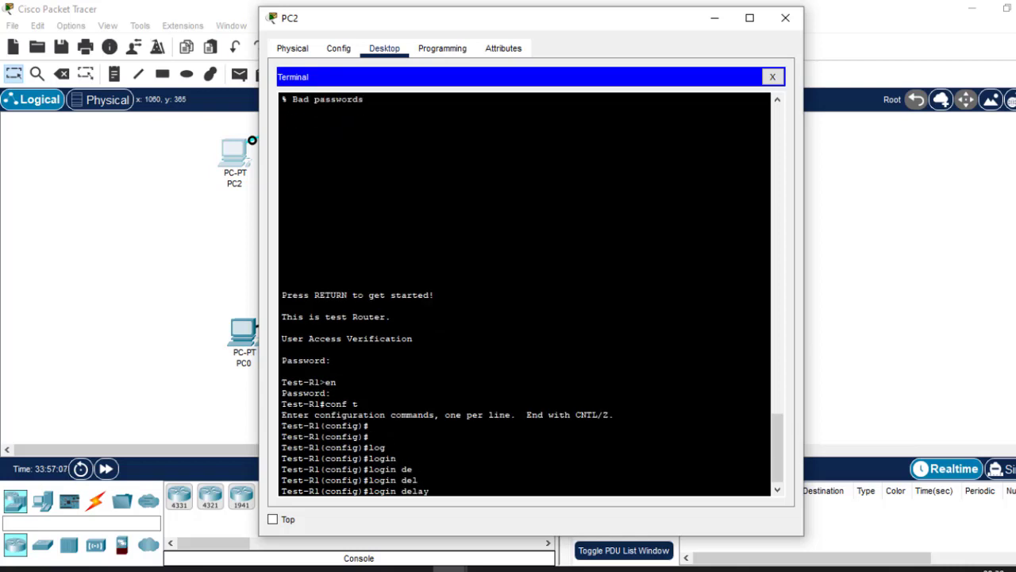
key("Tab")
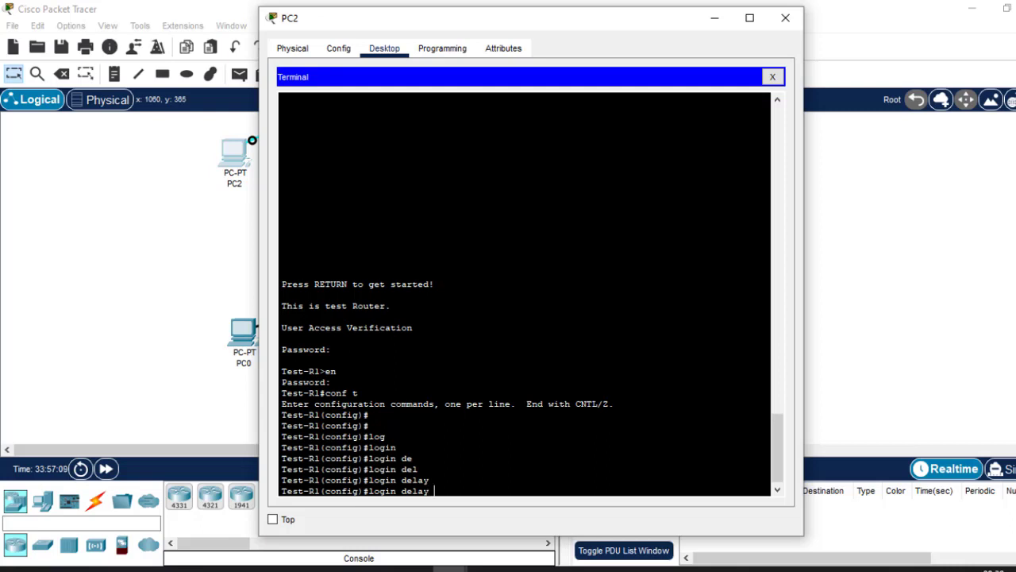
type("?")
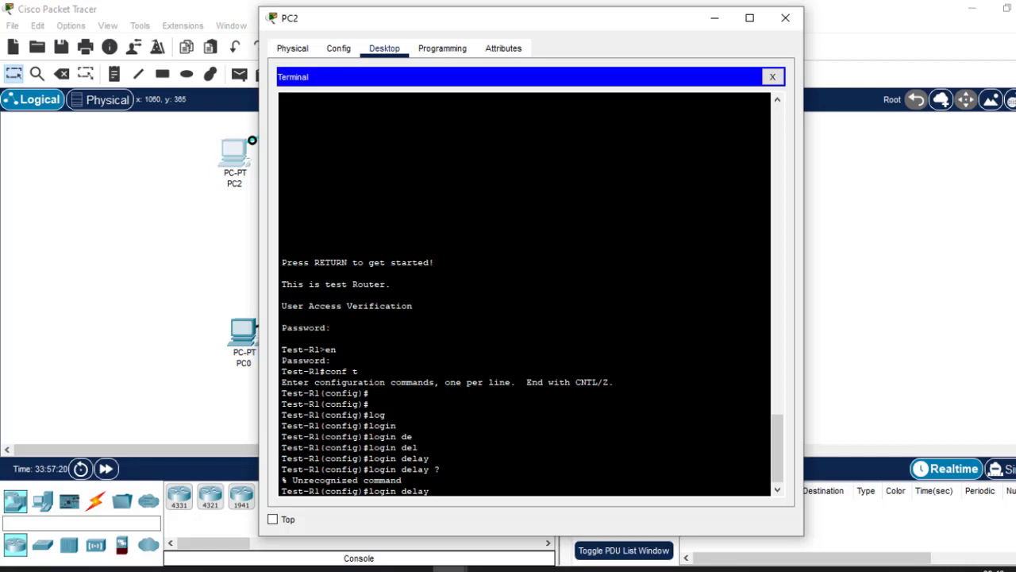
key("BackSpace")
key("BackSpace")
key("BackSpace")
key("BackSpace")
key("BackSpace")
key("BackSpace")
key("BackSpace")
key("BackSpace")
key("BackSpace")
key("BackSpace")
key("BackSpace")
key("BackSpace")
Enter line console 0 configuration and try to complete the login delay command there, clearing the line.
type("line console 0")
key("Return")
key("Return")
key("Return")
key("Return")
type("gi")
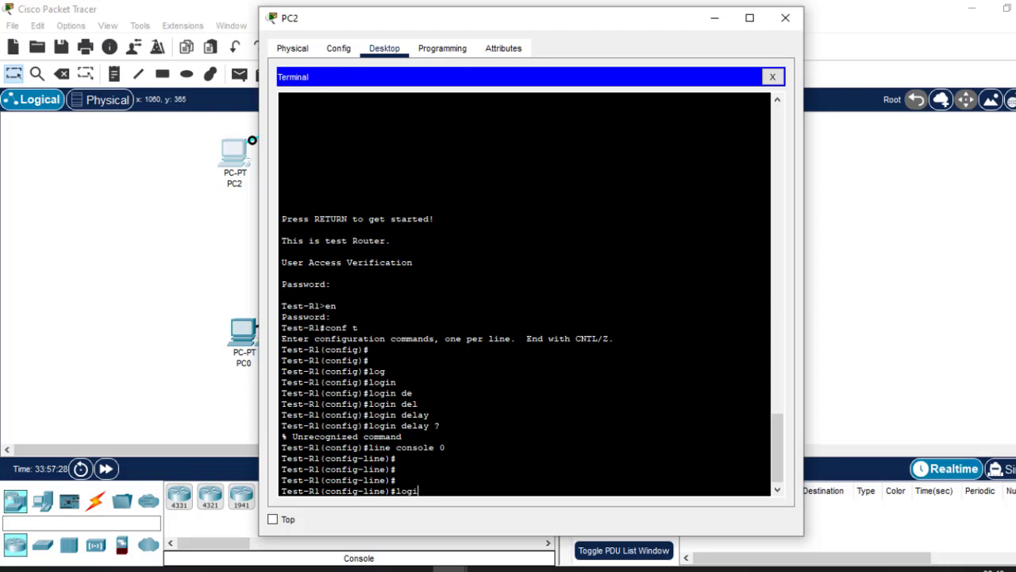
key("Tab")
type("de")
key("Tab")
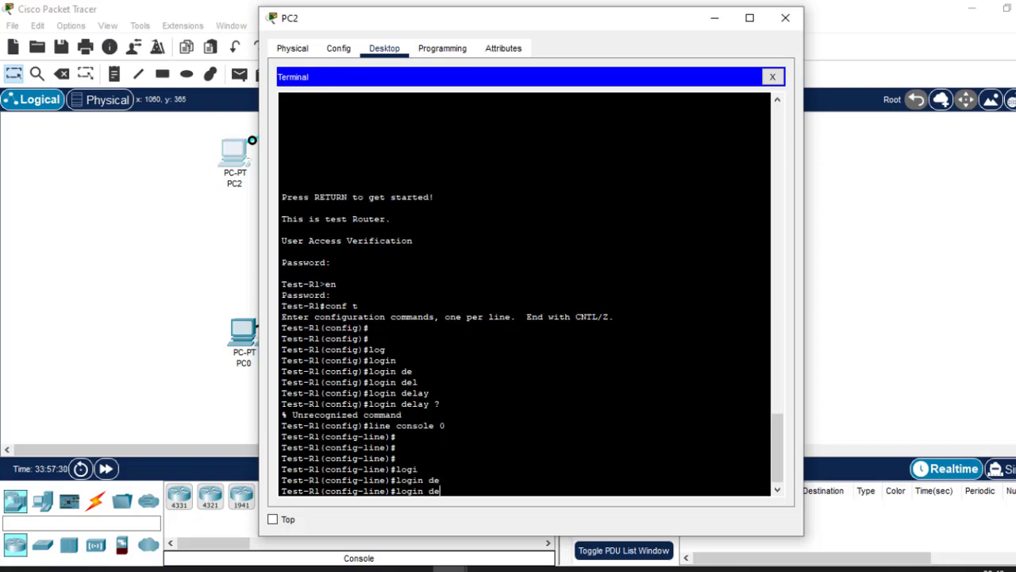
type("l")
key("Tab")
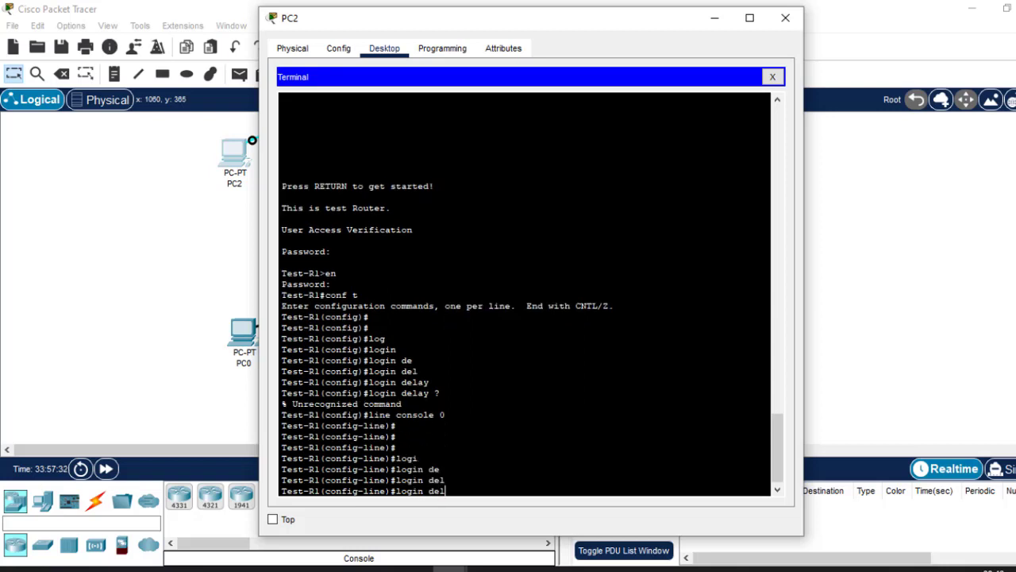
type("ay")
key("Tab")
key("Tab")
key("Tab")
key("Tab")
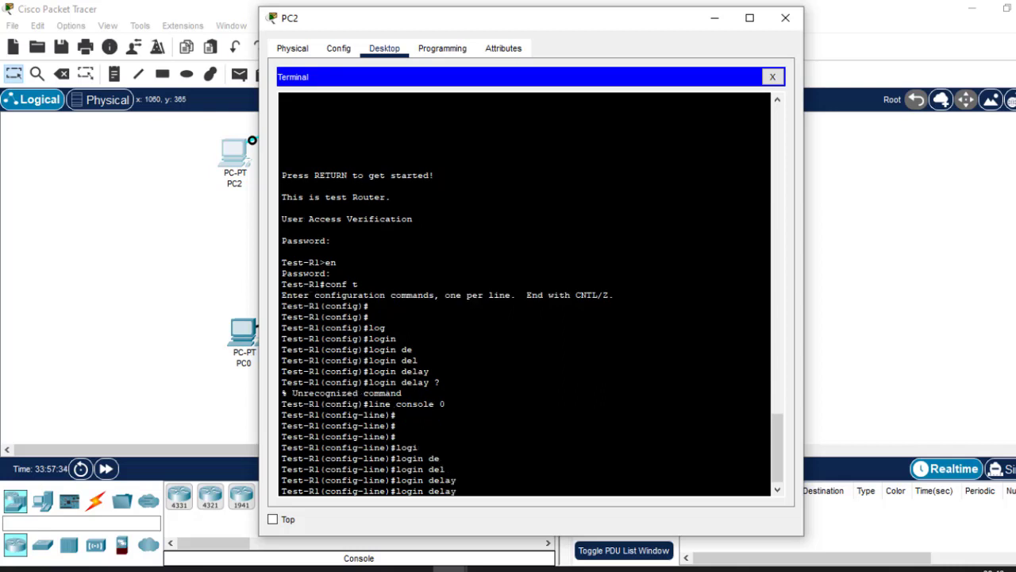
key("Tab")
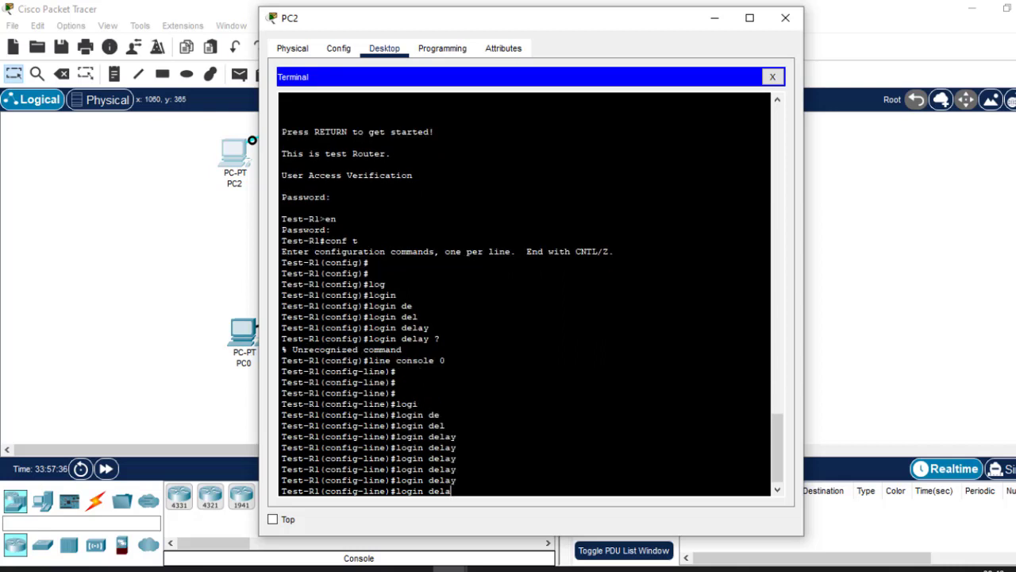
key("BackSpace")
key("BackSpace")
key("BackSpace")
key("BackSpace")
key("BackSpace")
key("BackSpace")
key("BackSpace")
key("BackSpace")
key("BackSpace")
key("BackSpace")
Exit the console line configuration back to global configuration mode.
type("ex")
key("Return")
key("Return")
key("Return")
key("Return")
key("Return")
type("exi")
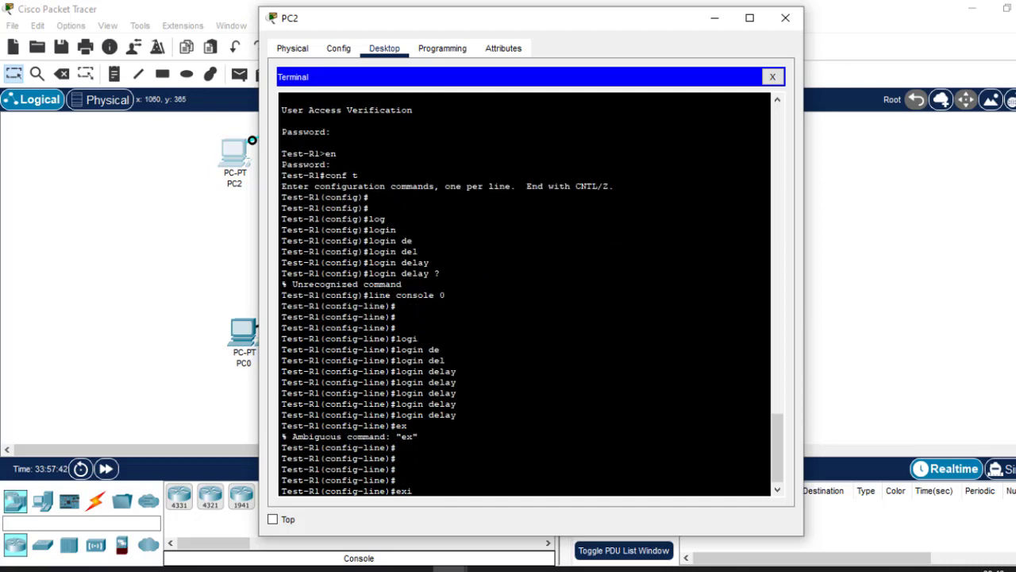
type("t")
key("Return")
key("Return")
Enter line vty 0 15 configuration and try to set the login delay to 30.
type("lin")
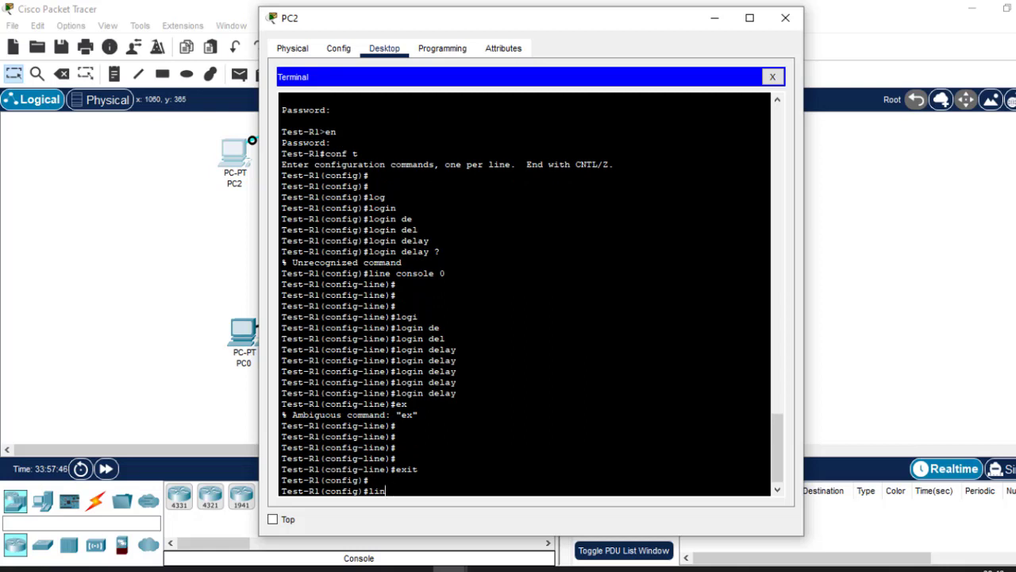
type("e vty 0 15")
key("Return")
key("Return")
key("Return")
key("Return")
type("log")
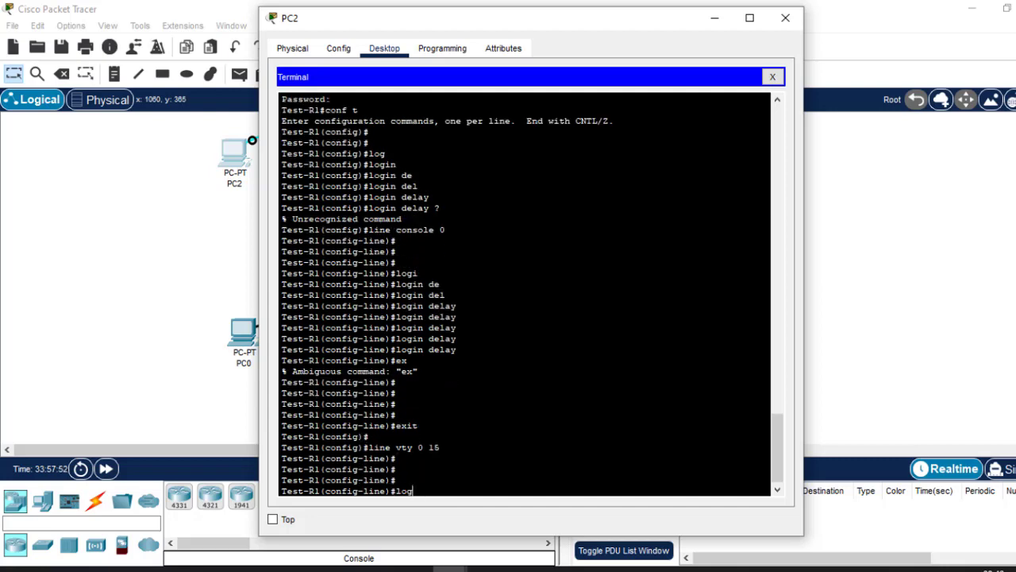
type("in dela")
key("Tab")
key("Tab")
key("Tab")
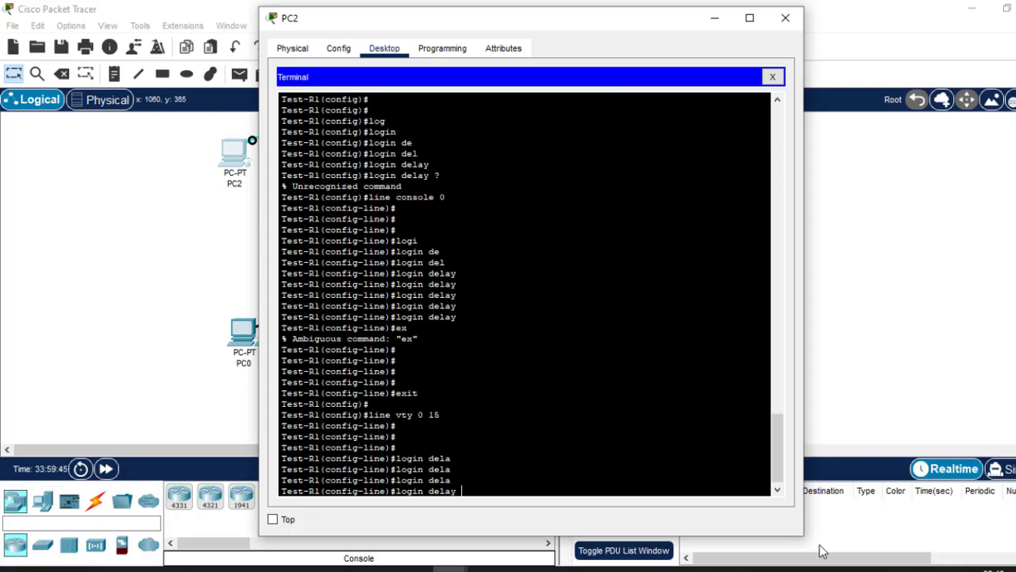
type("y 30")
key("Return")
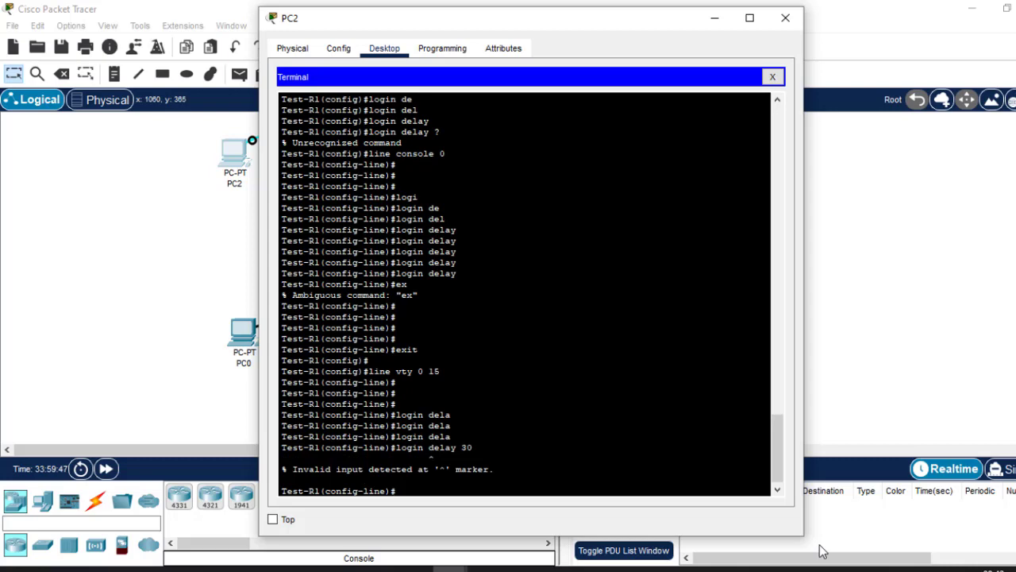
Exit the VTY line configuration and try the command login delay 30 in global configuration mode.
type("exit")
key("Return")
key("Return")
key("Return")
key("Return")
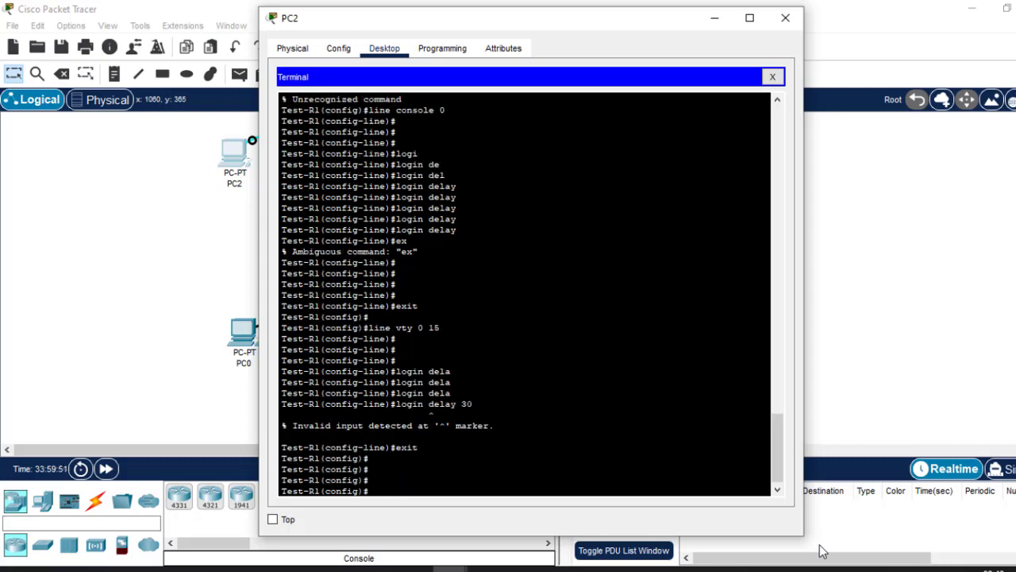
type("login delay 30")
key("Return")
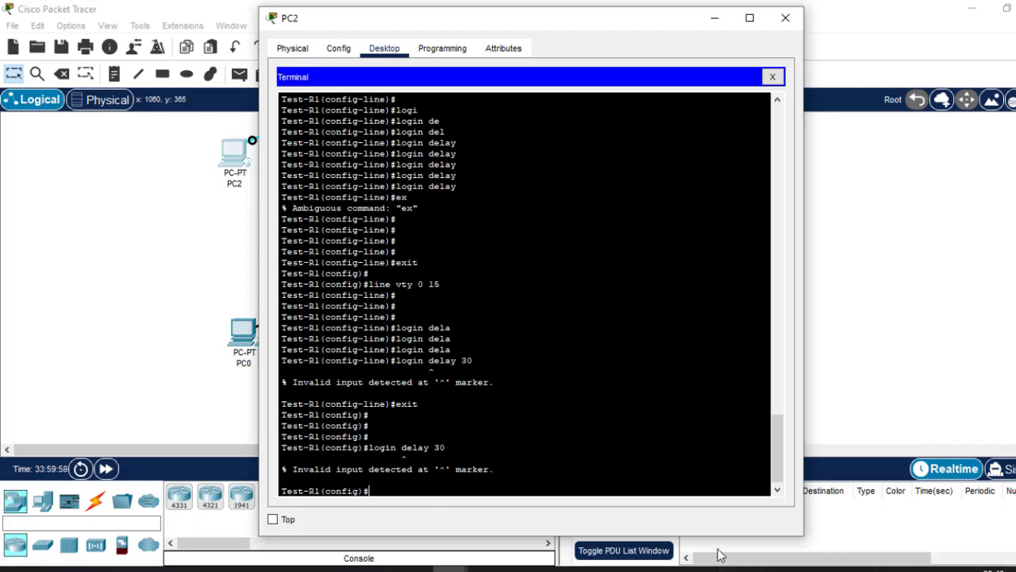
Switch to the Routing.pptx presentation in PowerPoint and delete the bullet "Login delay if unsuccessful" from the Basic Configurations of a Router slide.
mouse_move(806, 568)
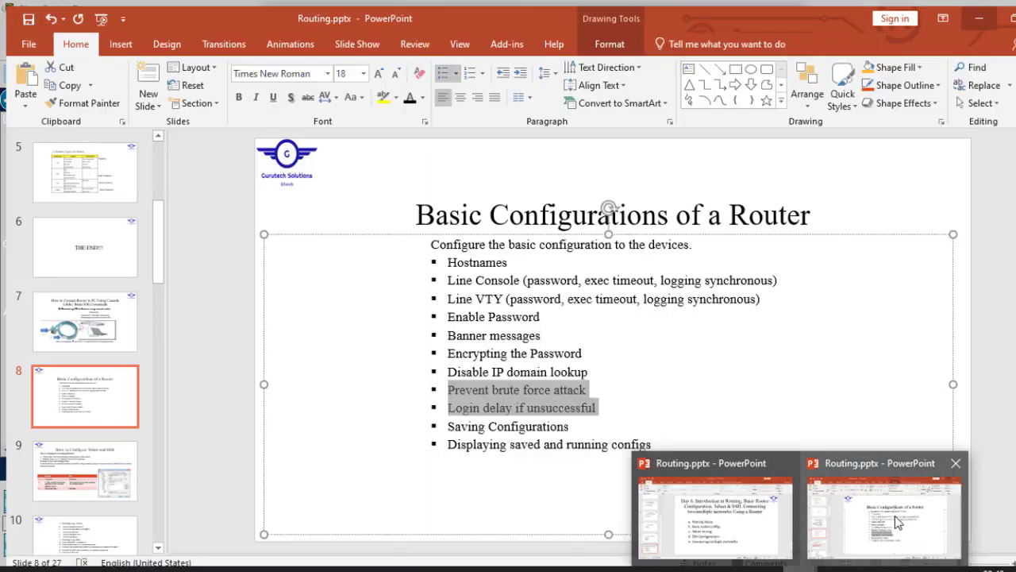
left_click(895, 515)
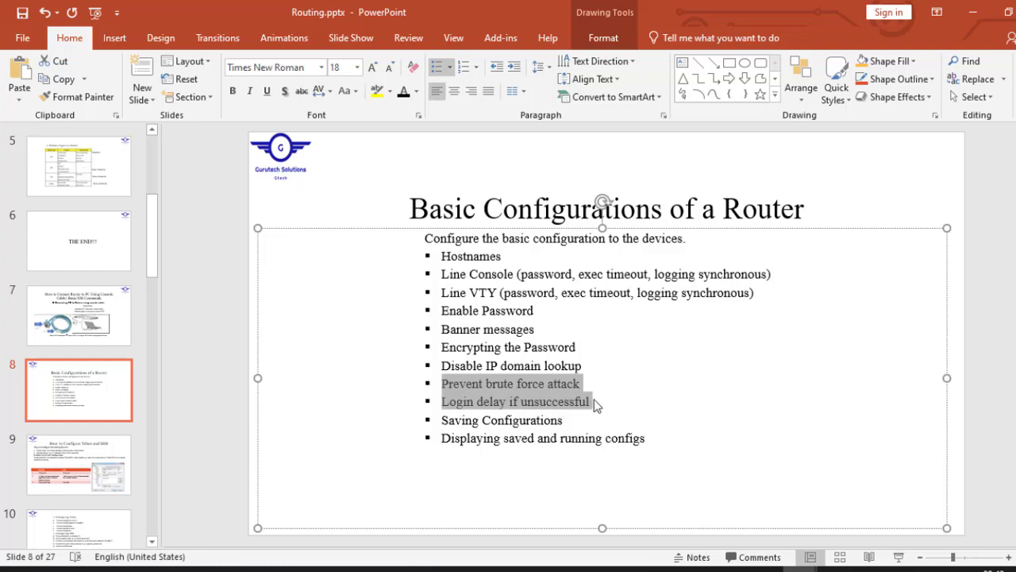
left_click(599, 402)
left_click_drag(600, 402, 582, 383)
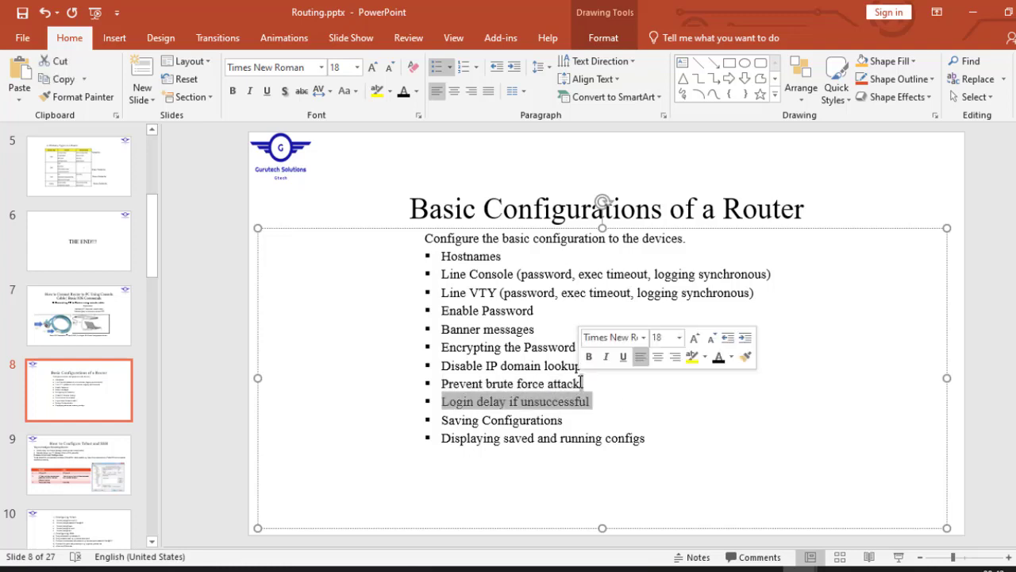
key("Delete")
key("Return")
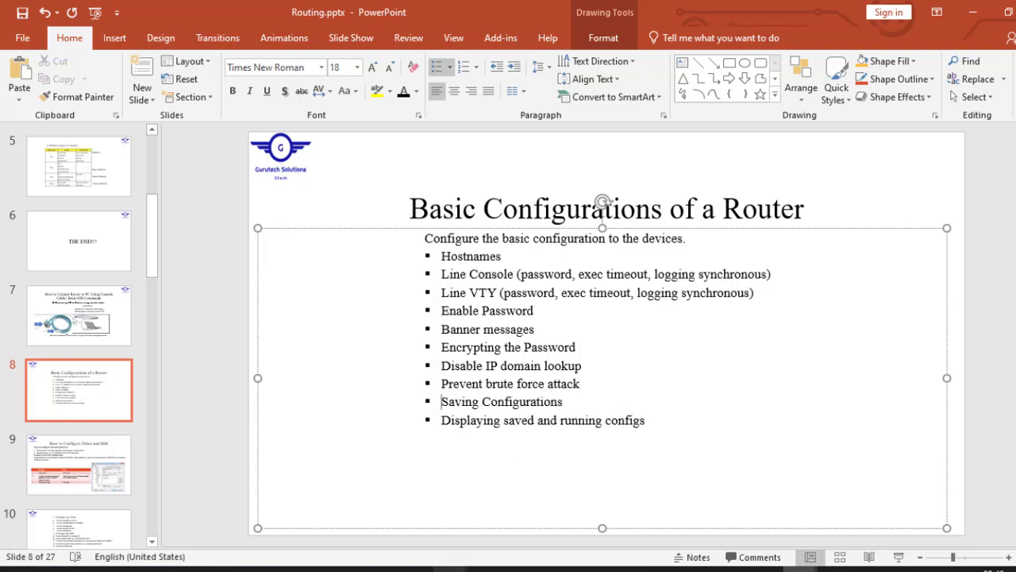
left_click(1002, 381)
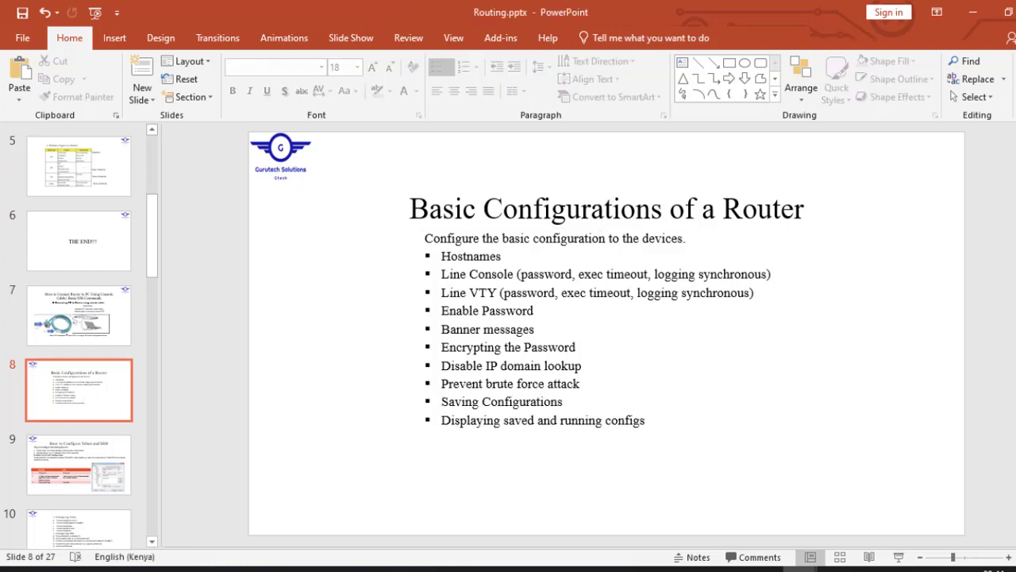
Go to the slide "How to Configure Telnet and SSH".
key("Page_Down")
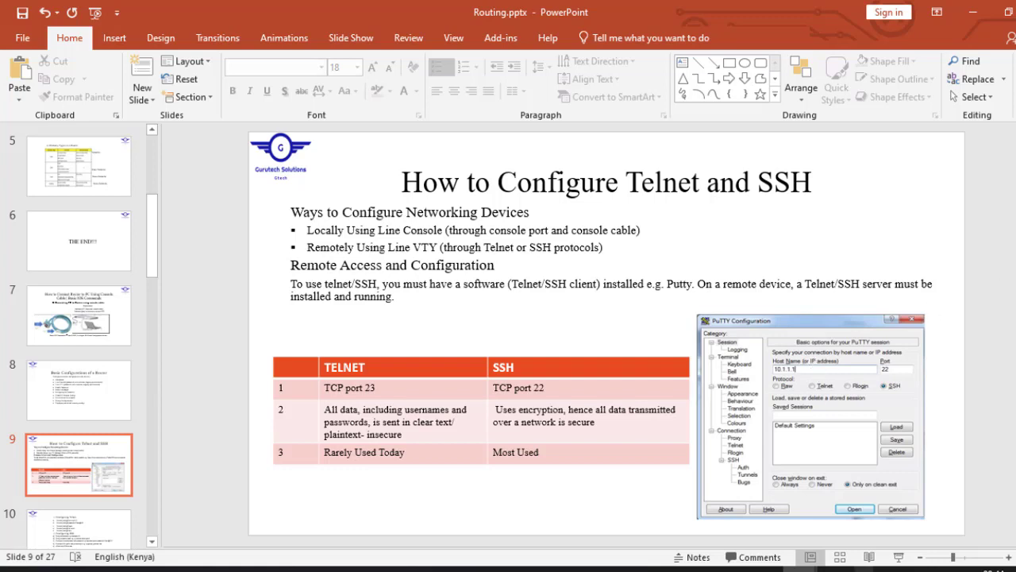
mouse_move(802, 567)
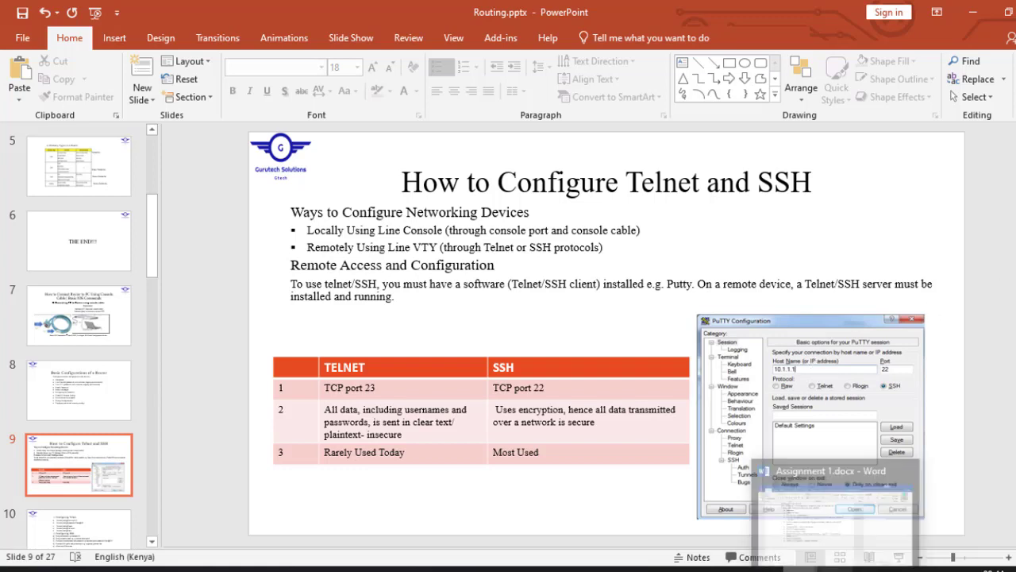
Check the Day 6 outline slide in the other open presentation, and return to the Telnet and SSH slide.
left_click(732, 543)
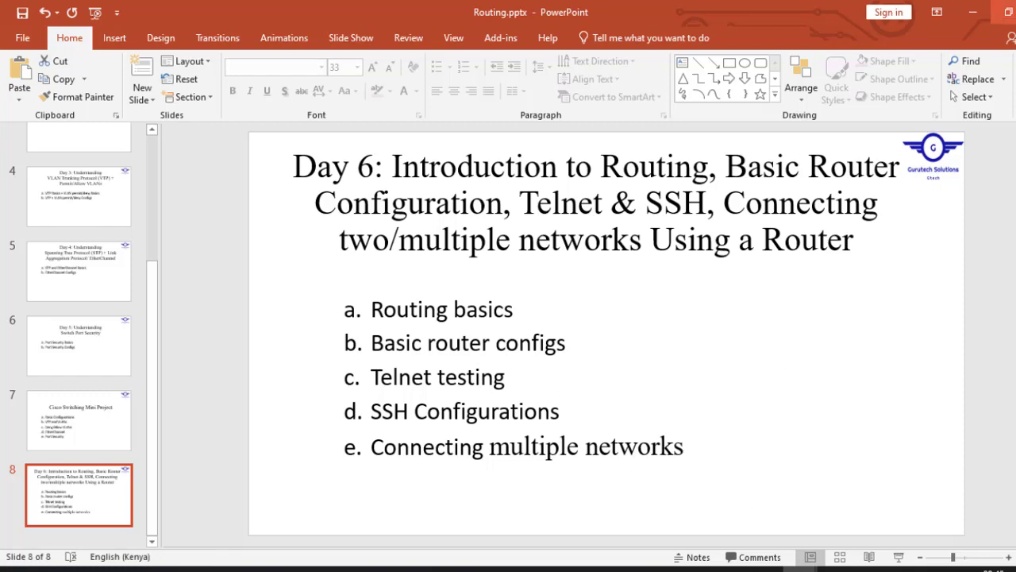
left_click(973, 11)
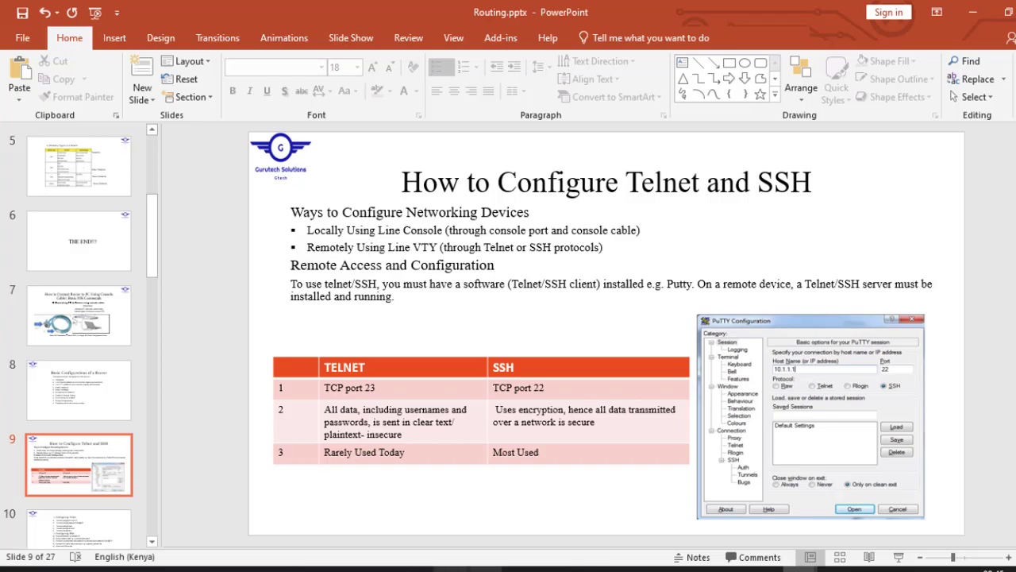
Switch to Cisco Packet Tracer and review the line vty 0 4 and 5 15 settings in PC2's terminal, closing its window when done.
left_click(449, 569)
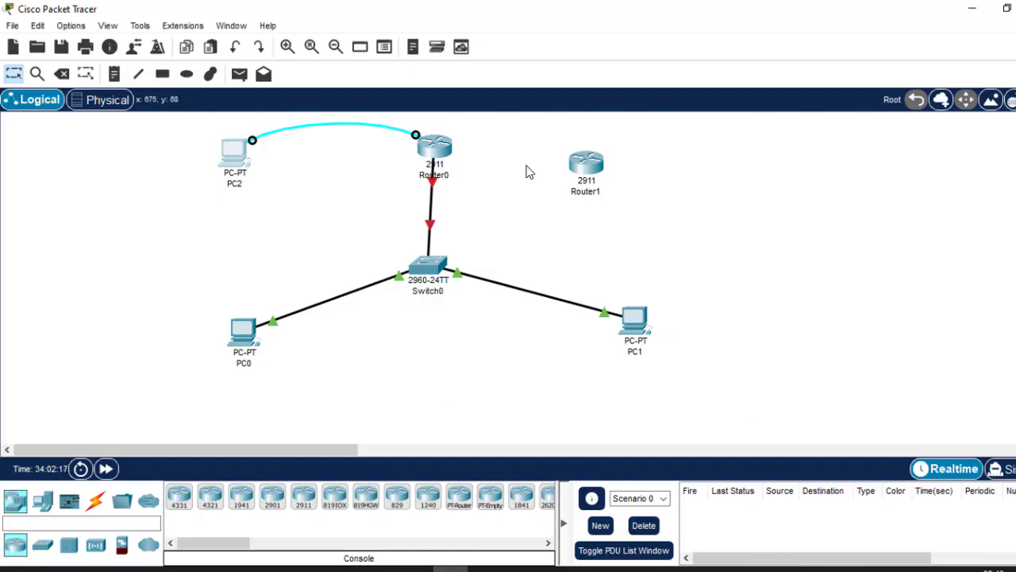
left_click(242, 161)
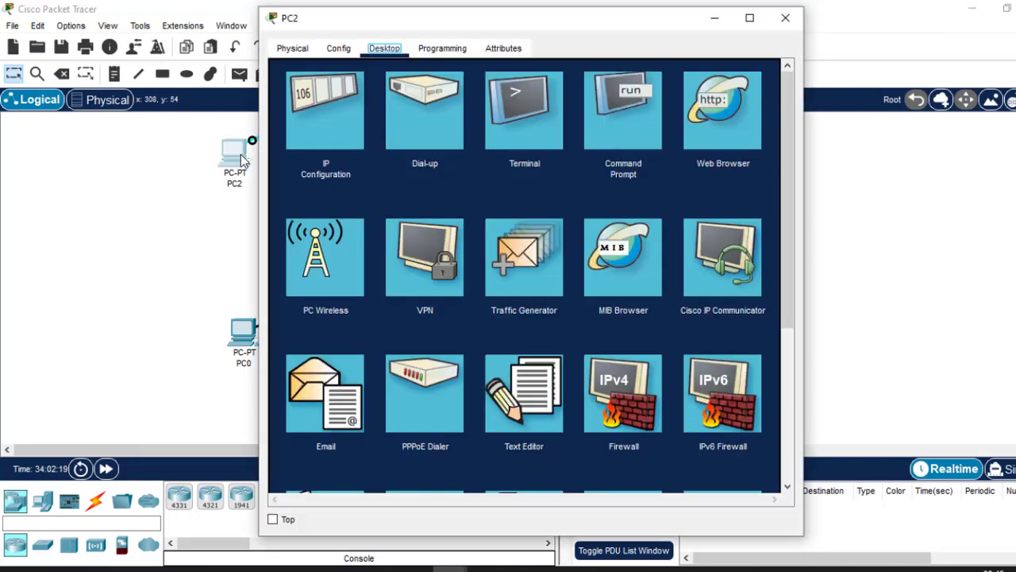
left_click(510, 133)
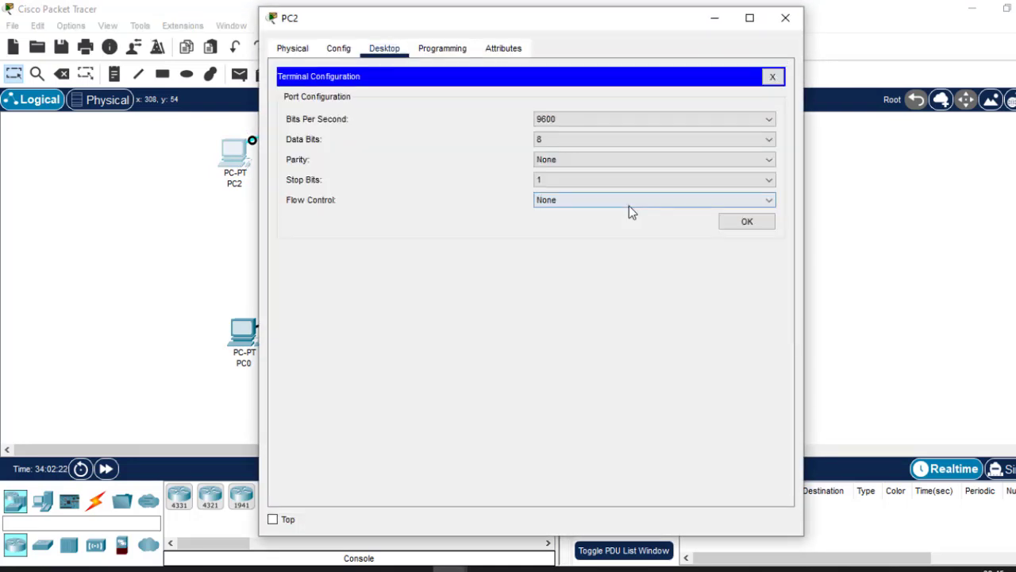
left_click(747, 223)
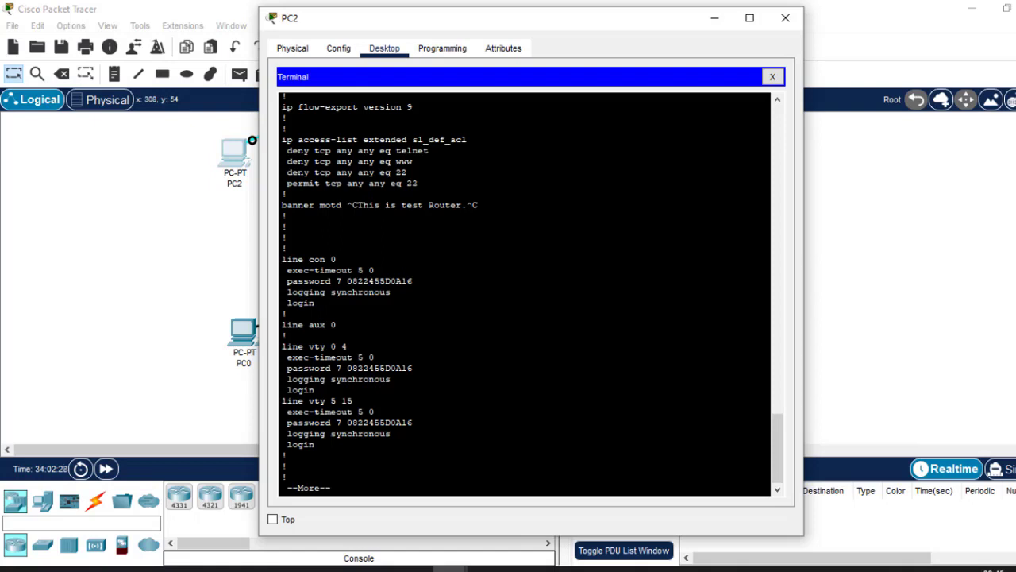
left_click_drag(316, 446, 277, 350)
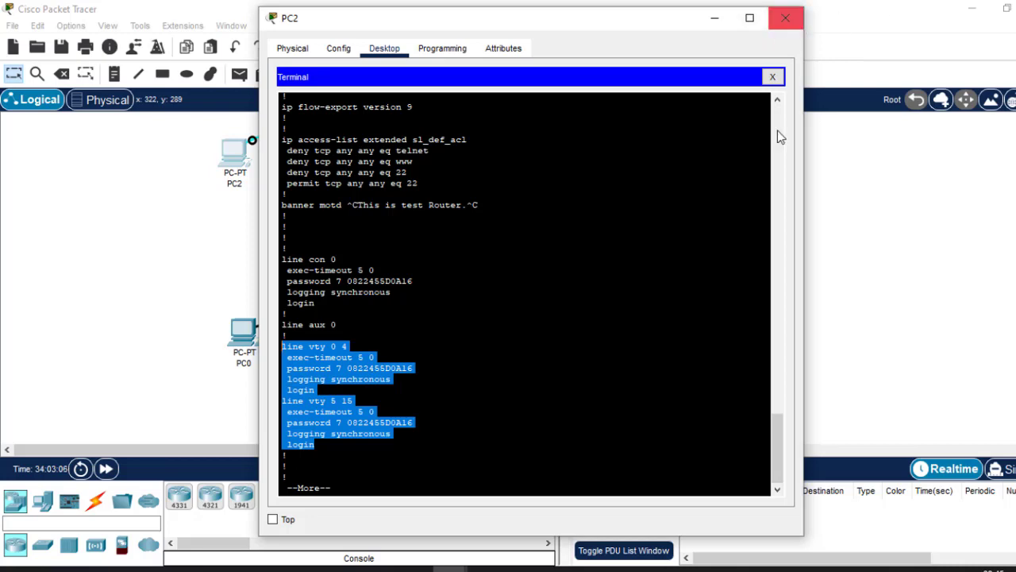
left_click(784, 19)
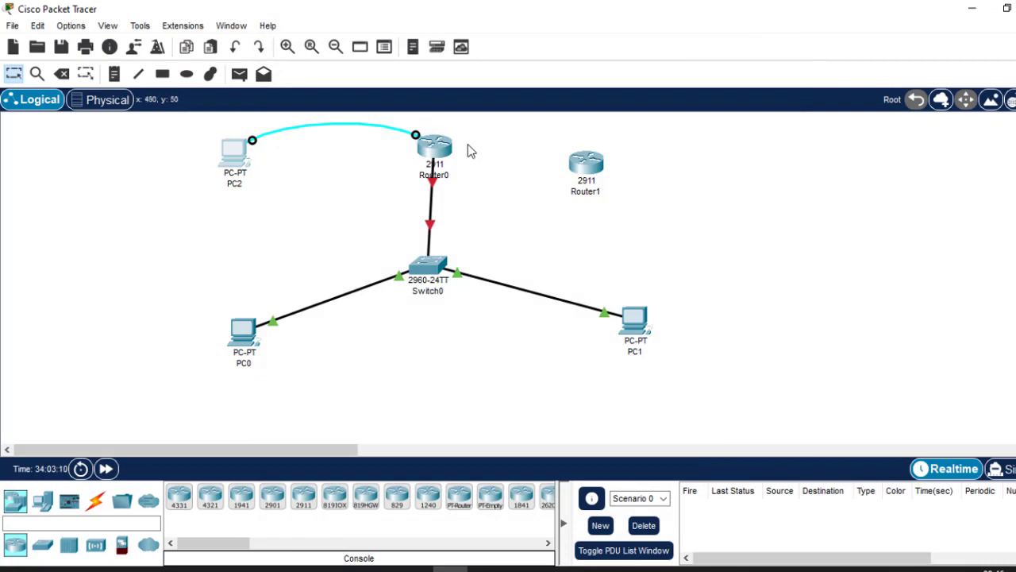
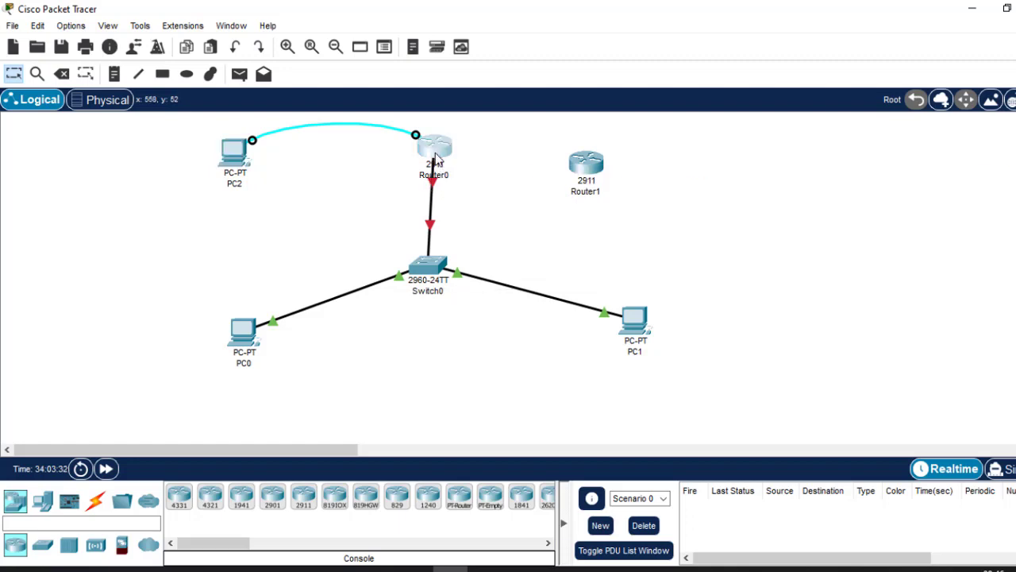
Open Router0's CLI and leave the paged configuration listing to get back to the global configuration prompt.
left_click(435, 154)
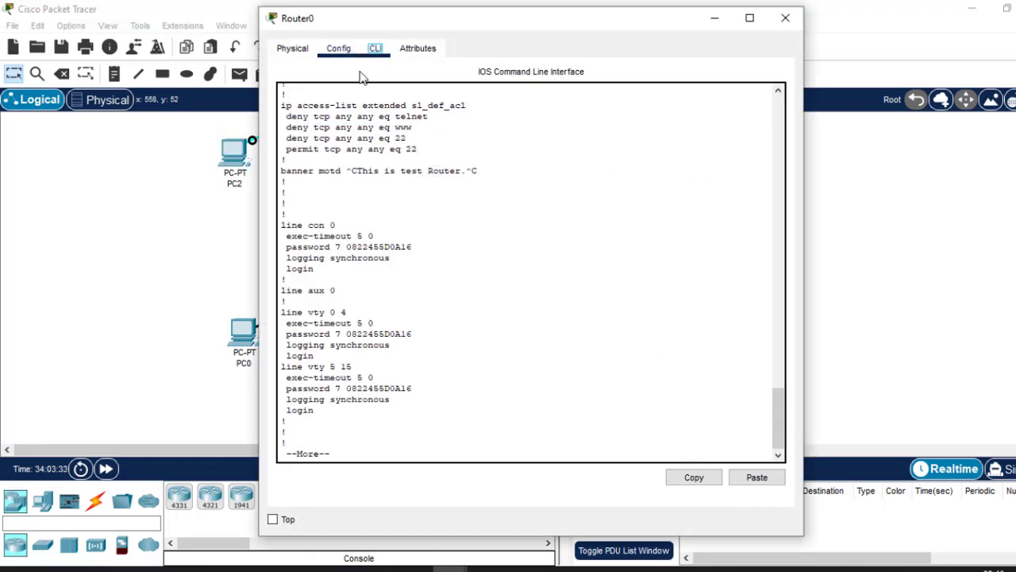
left_click(456, 360)
type("ex")
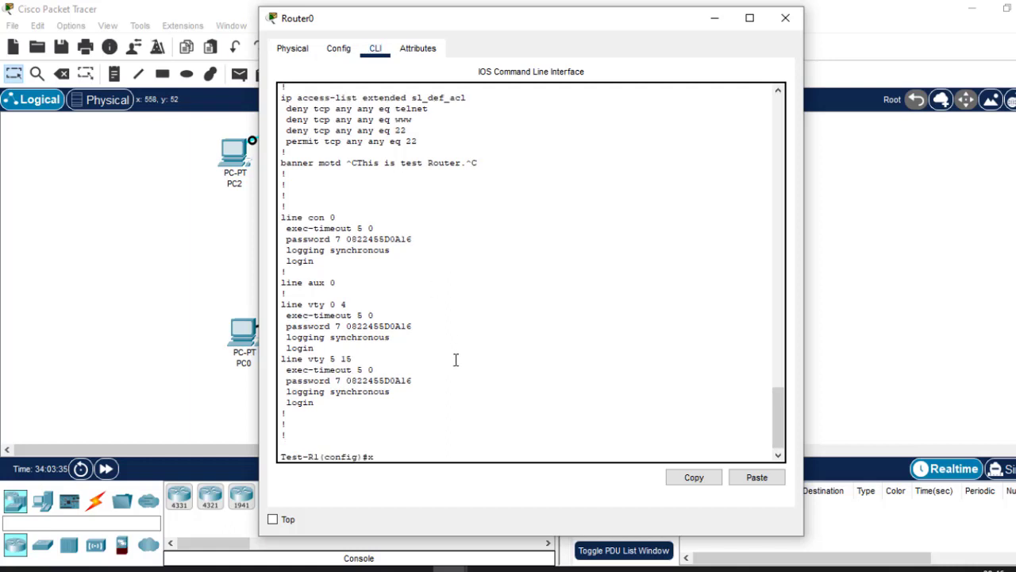
key("Return")
key("Return")
key("Return")
key("Return")
key("Return")
key("Return")
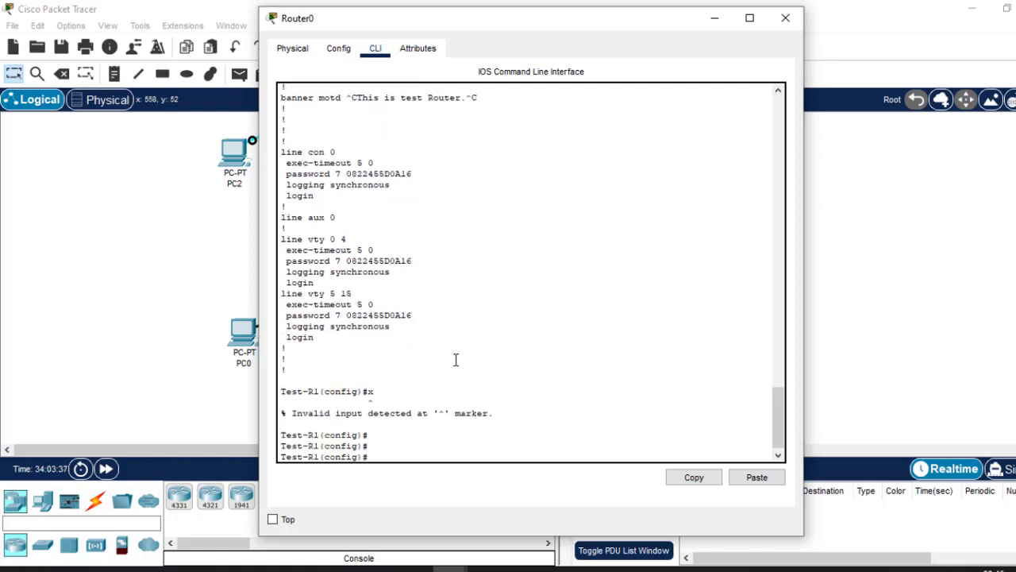
left_click(938, 156)
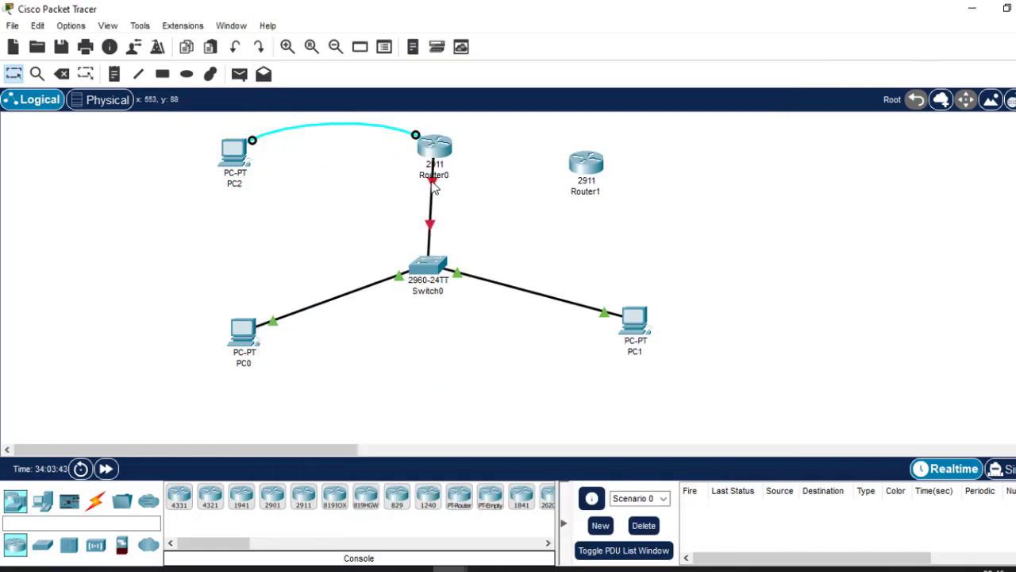
In Router0's CLI, enter interface configuration mode for gig0/0.
left_click(440, 151)
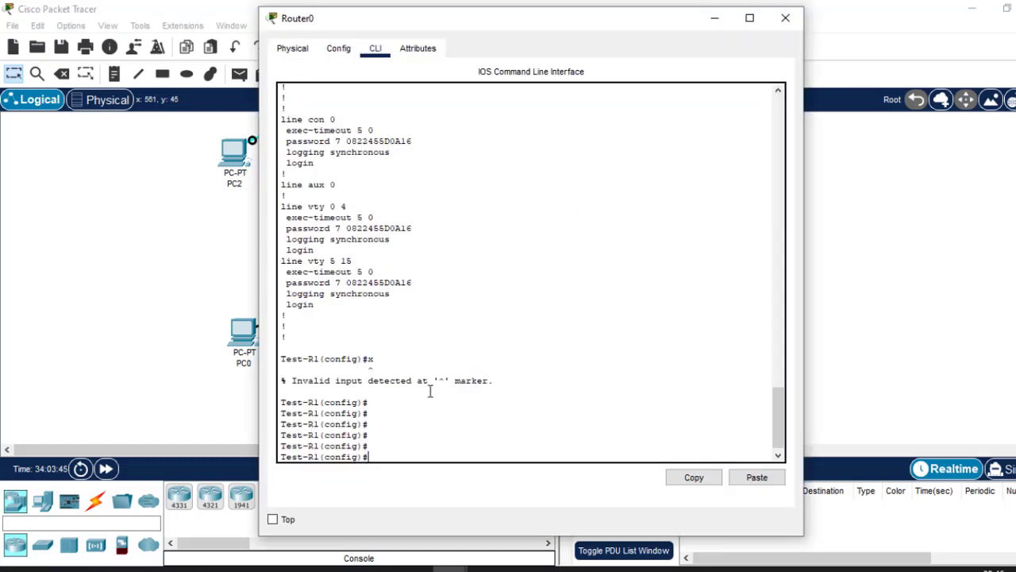
type("int gig0/0")
key("Return")
key("Return")
key("Return")
key("Return")
Assign the IP address 192.168.1.1 with subnet mask 255.255.255.0 to Router0's gig0/0 interface.
type("ip")
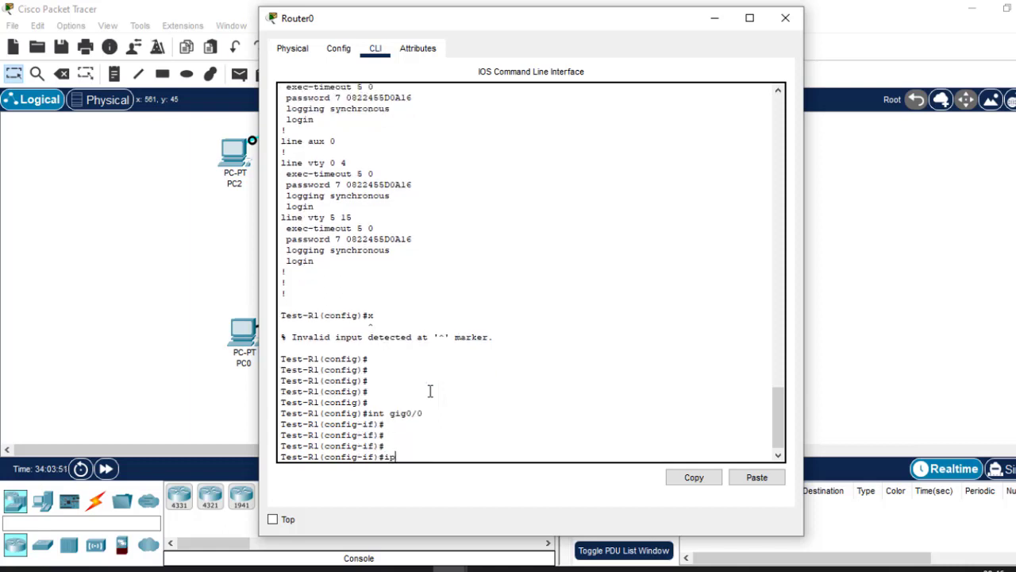
type(" add 192.168.1.1 255")
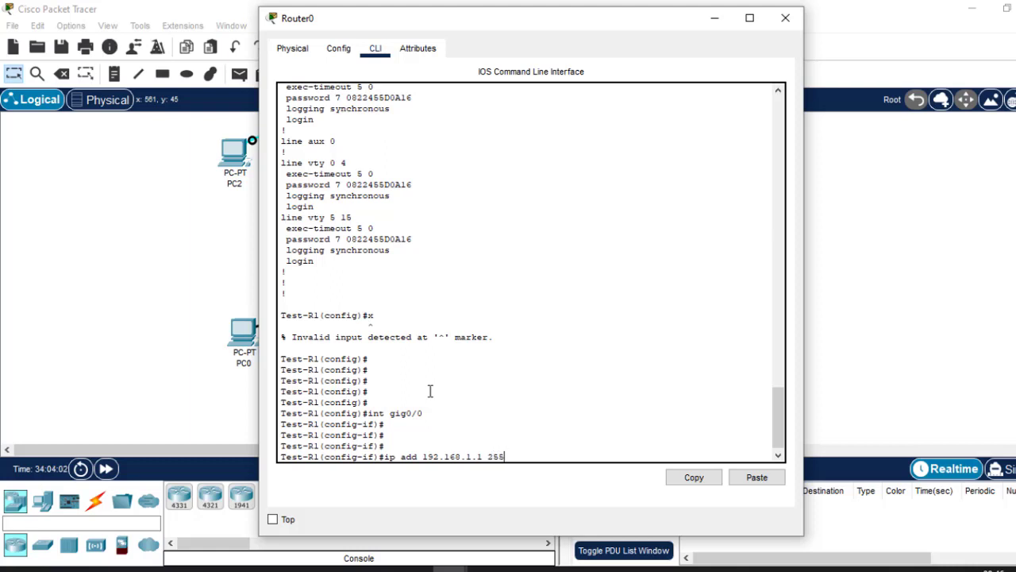
type(".255.255.0")
key("Return")
key("Return")
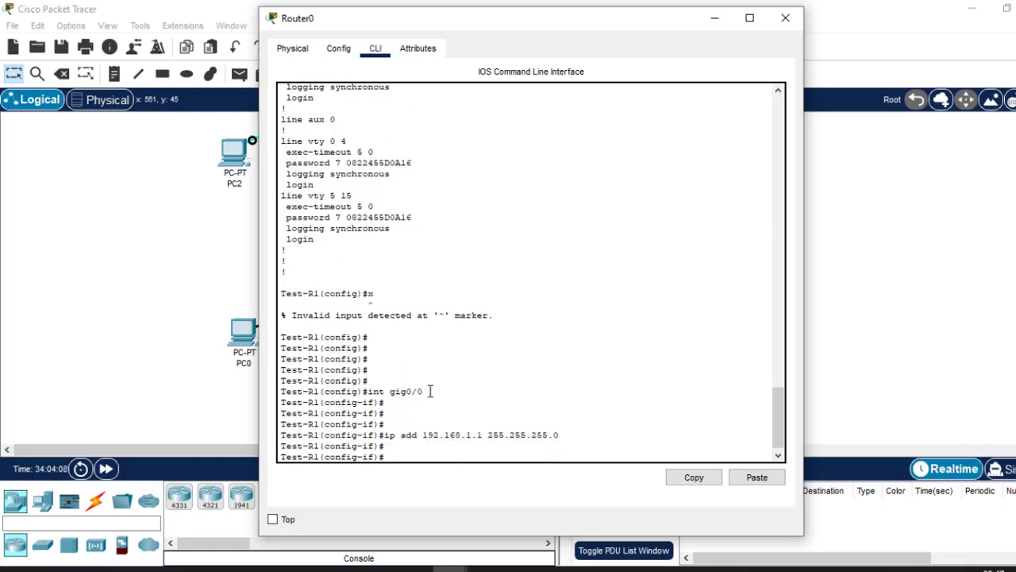
Enable Router0's gig0/0 interface with the command no sh.
type("no sh")
left_click(785, 18)
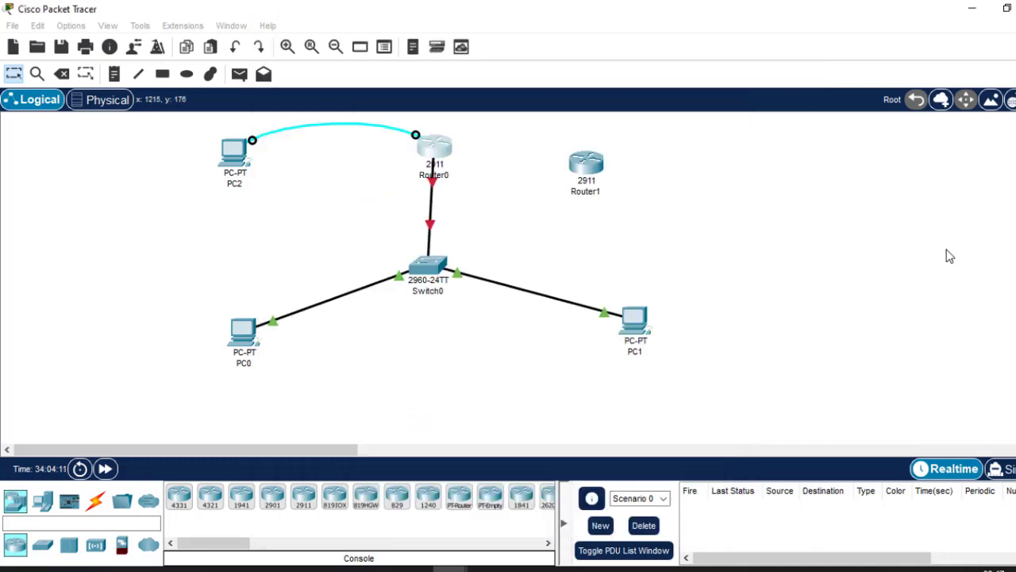
left_click(435, 153)
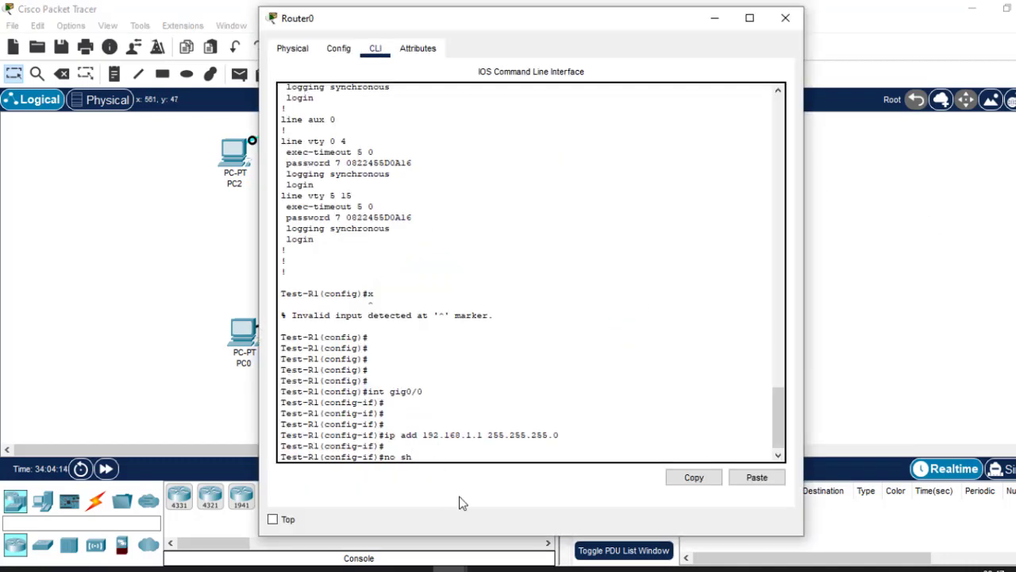
key("Return")
Exit to global configuration mode, save Router0's configuration with do wr, and close the router's window.
key("Return")
key("Return")
key("Return")
key("Return")
key("Return")
type("est-R1(config-if)#e")
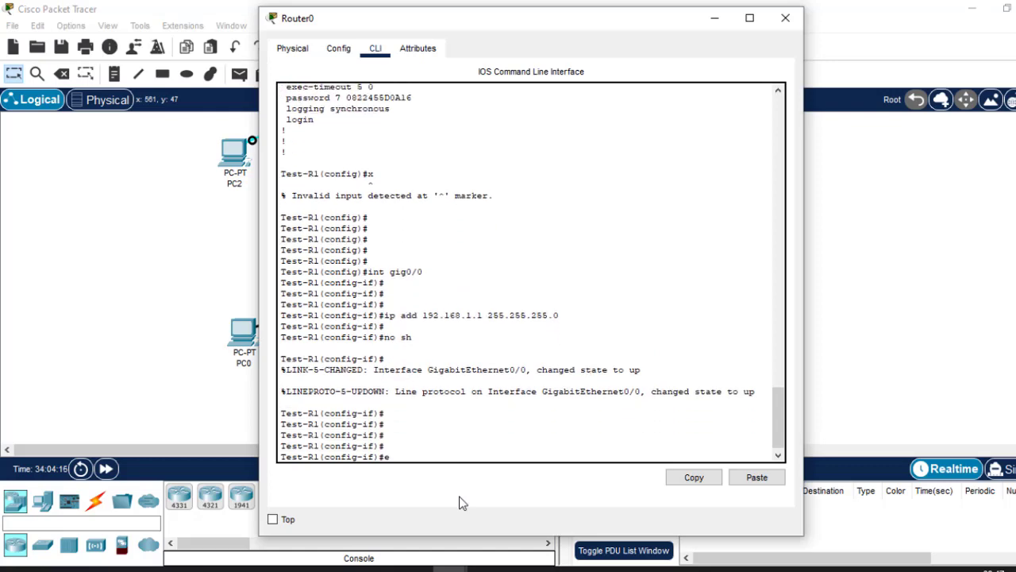
type("x")
key("Return")
key("Return")
type("do wr")
key("Return")
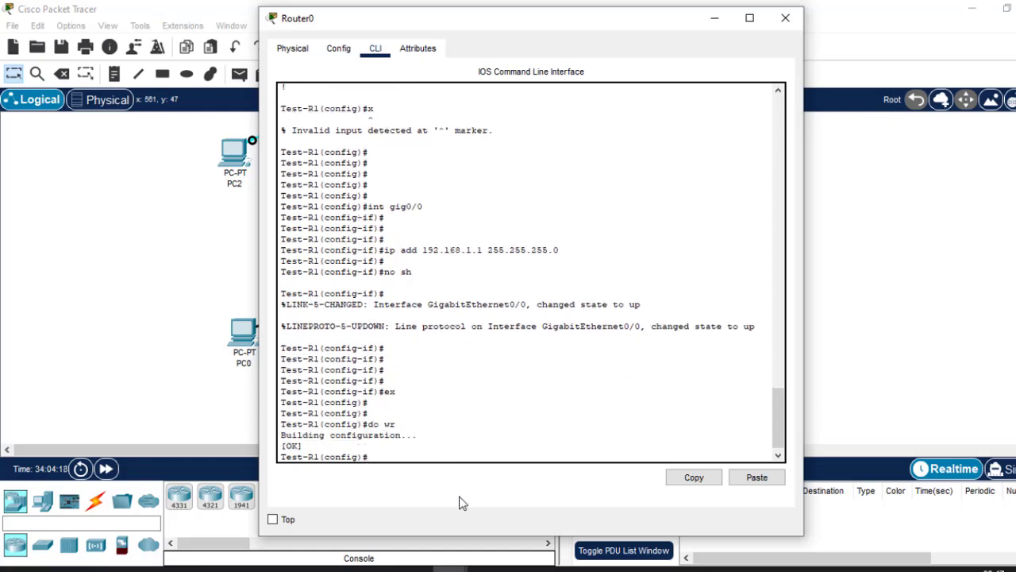
left_click(782, 27)
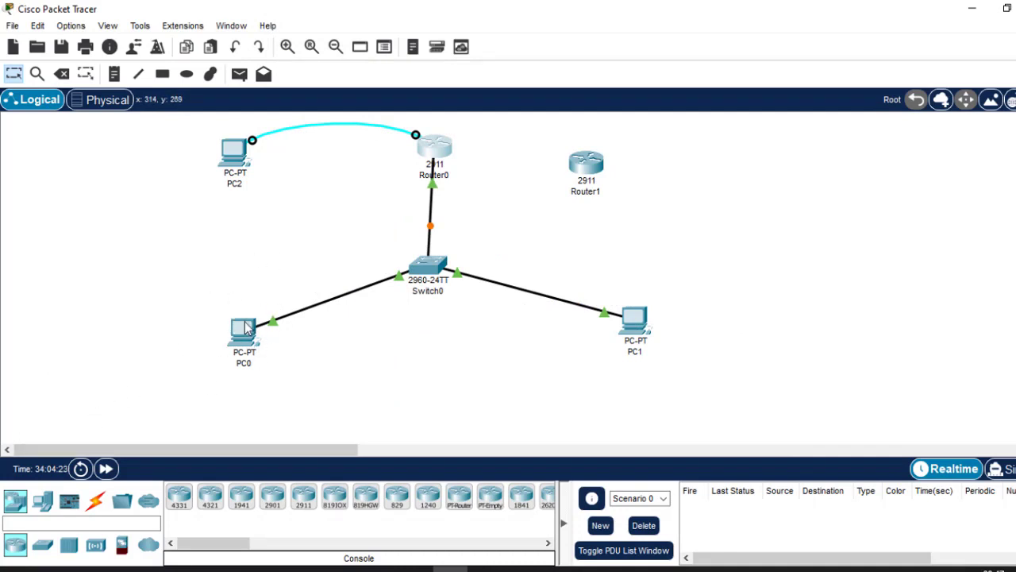
In PC0's IP configuration, set the IPv4 default gateway to 192.168.1.1.
mouse_move(245, 327)
left_click(245, 329)
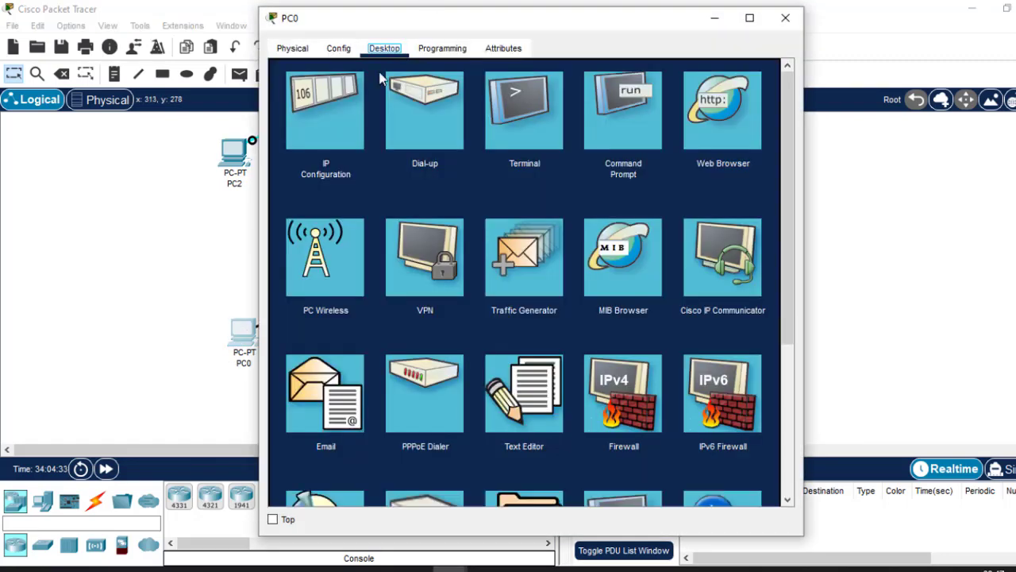
left_click(339, 108)
left_click_drag(508, 156, 379, 156)
key("ctrl+c")
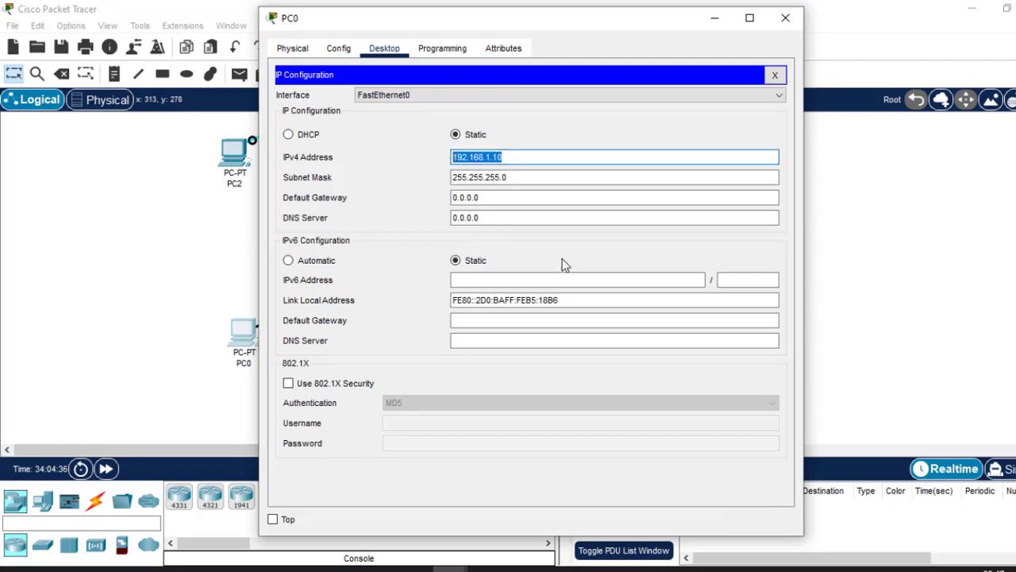
left_click_drag(490, 199, 386, 193)
key("ctrl+v")
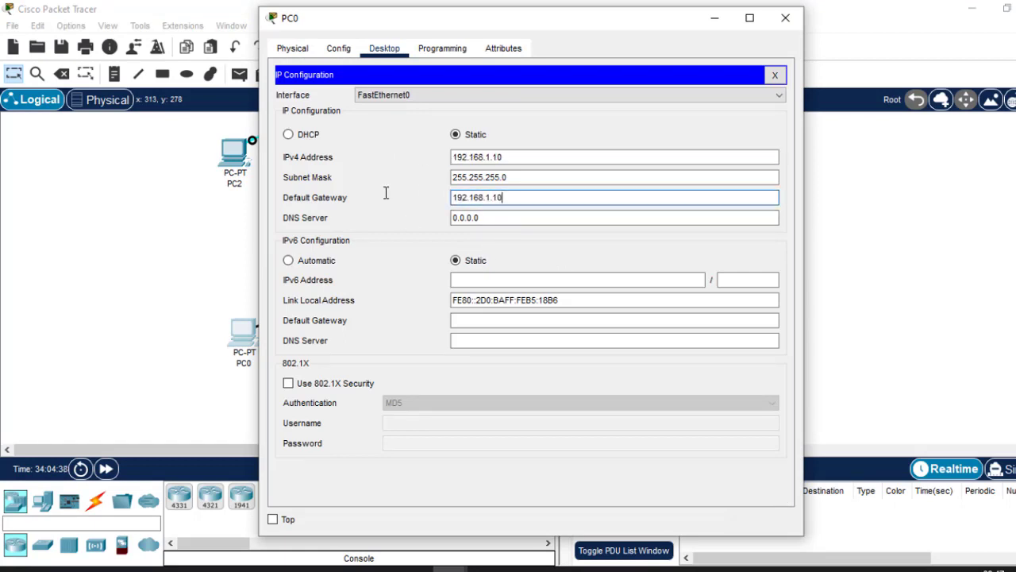
key("BackSpace")
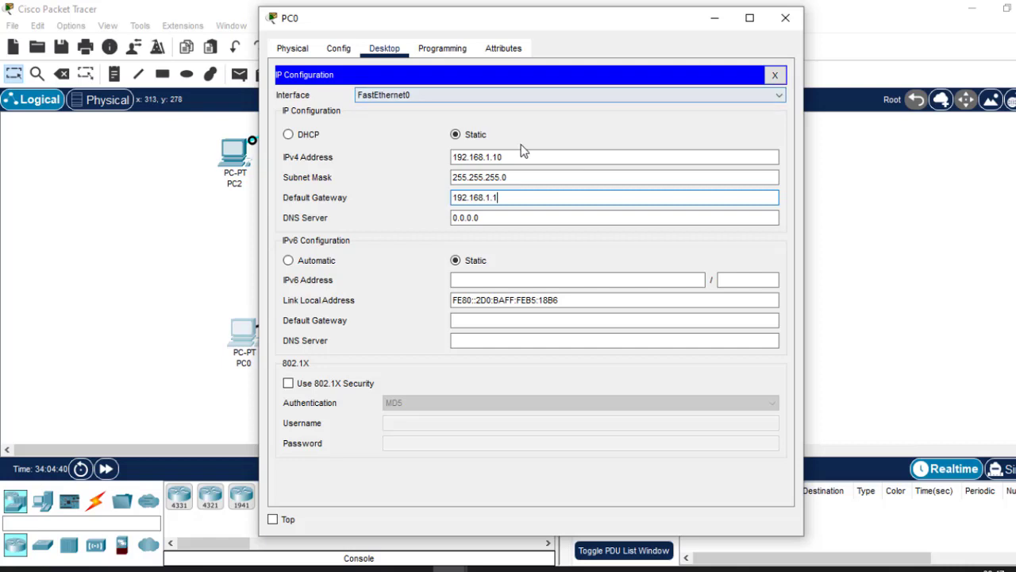
left_click(775, 75)
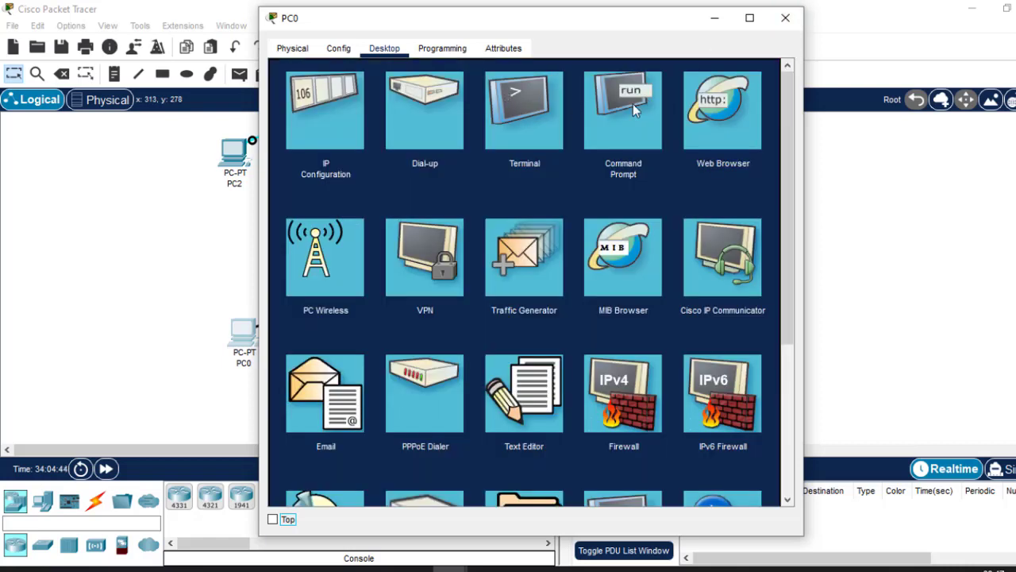
Ping 192.168.1.1 from PC0's command prompt to test the connection to the router, and close PC0's window.
left_click(625, 126)
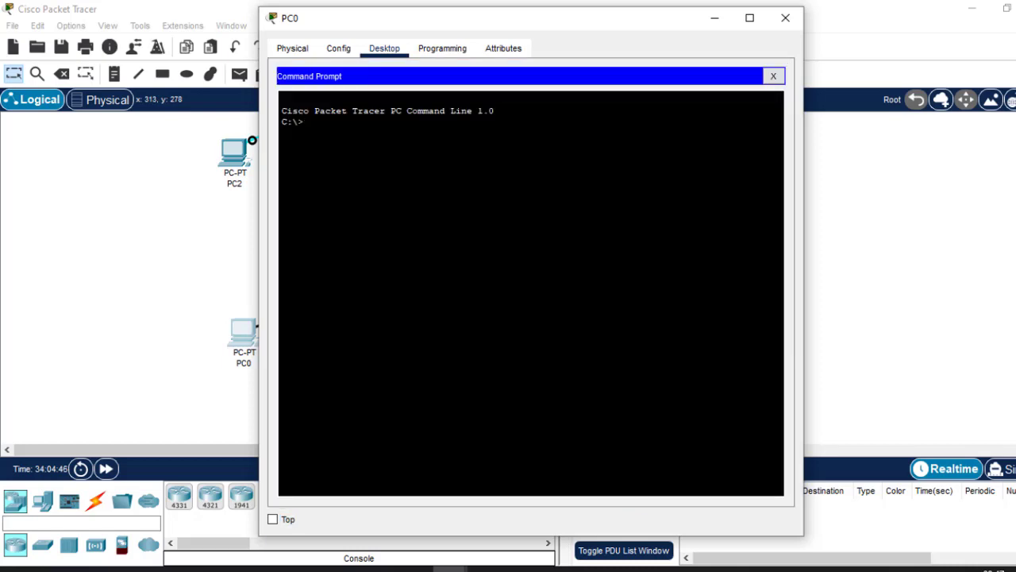
type("ping")
right_click(475, 143)
left_click(537, 167)
key("Return")
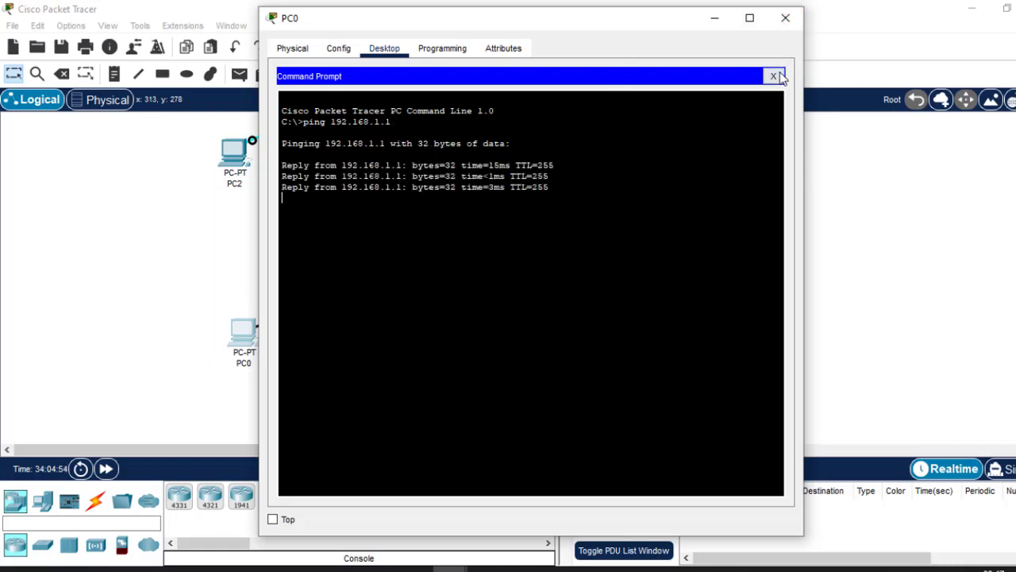
left_click(785, 17)
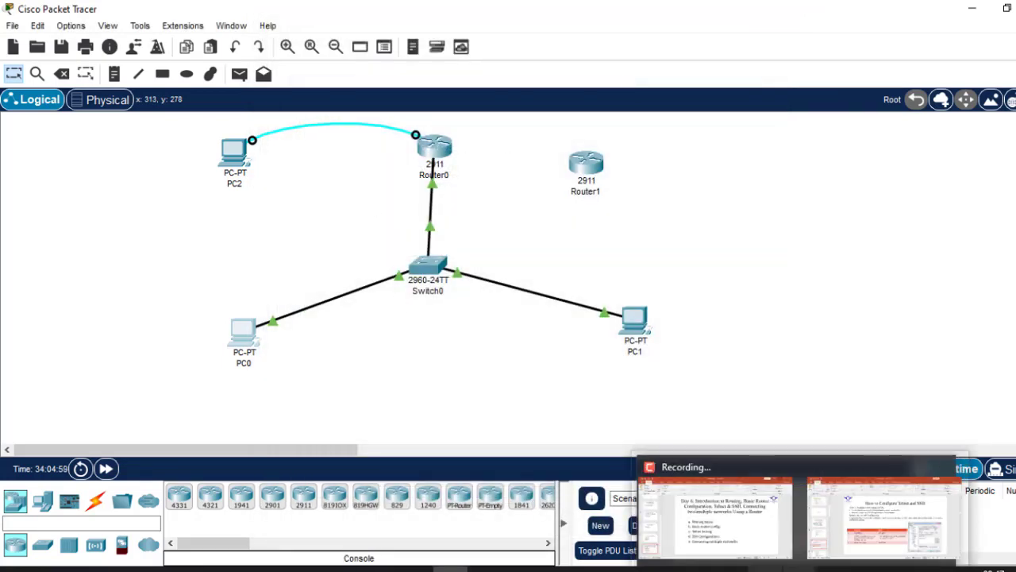
Switch to PowerPoint to check the "Telnet testing" item on the Day 6 outline slide, and return to Cisco Packet Tracer.
mouse_move(798, 569)
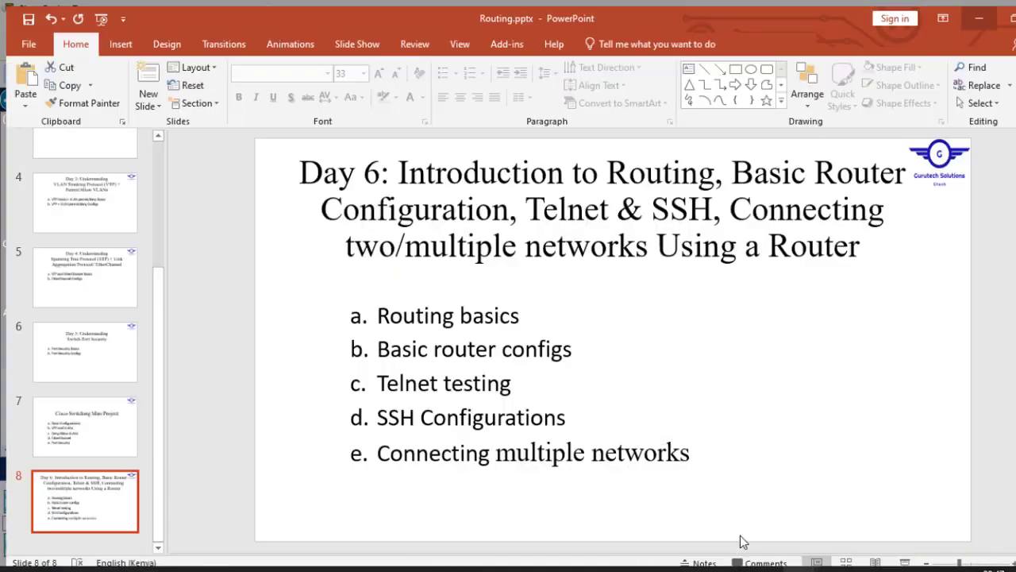
left_click(739, 540)
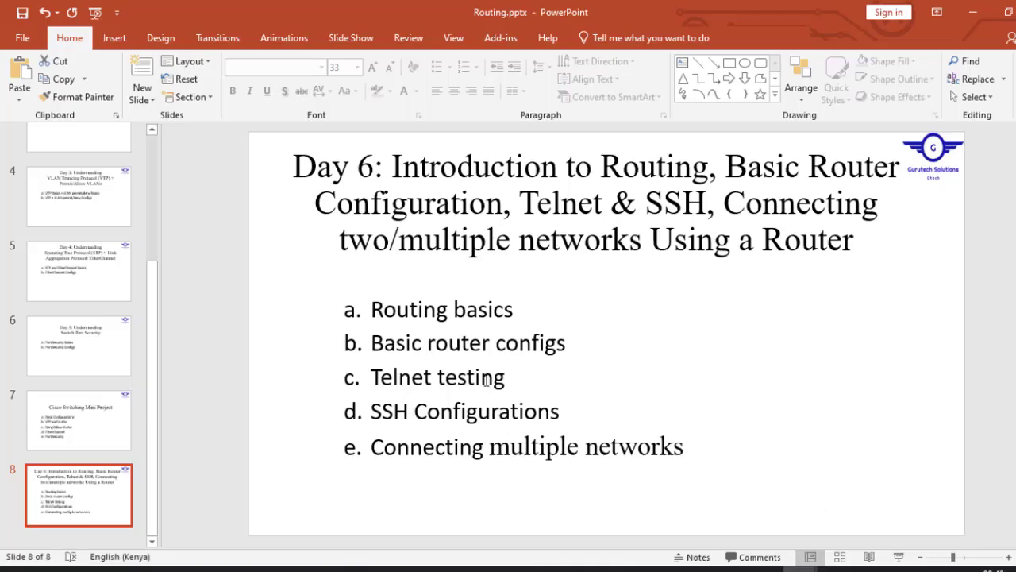
triple_click(389, 377)
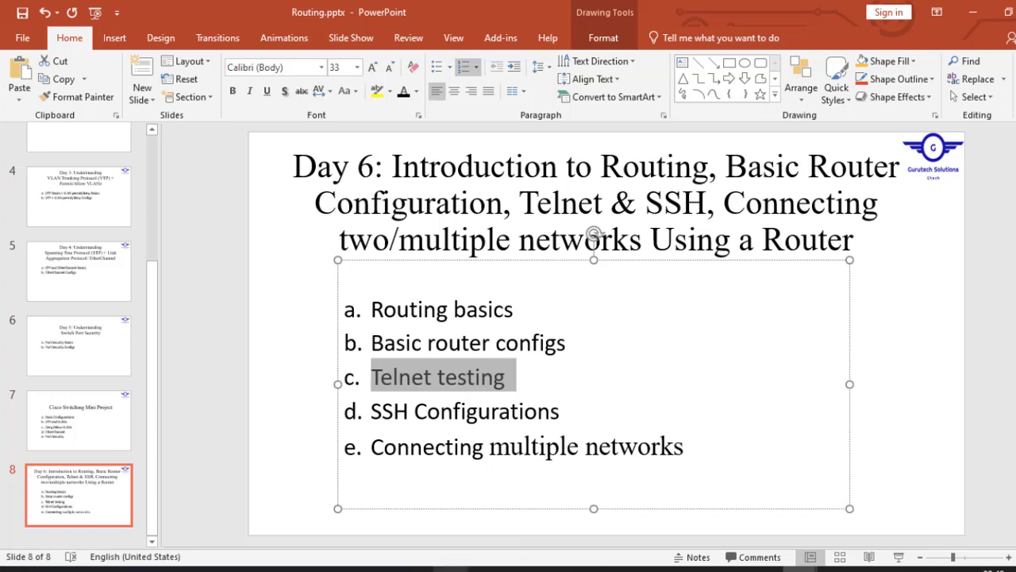
mouse_move(450, 569)
left_click(447, 524)
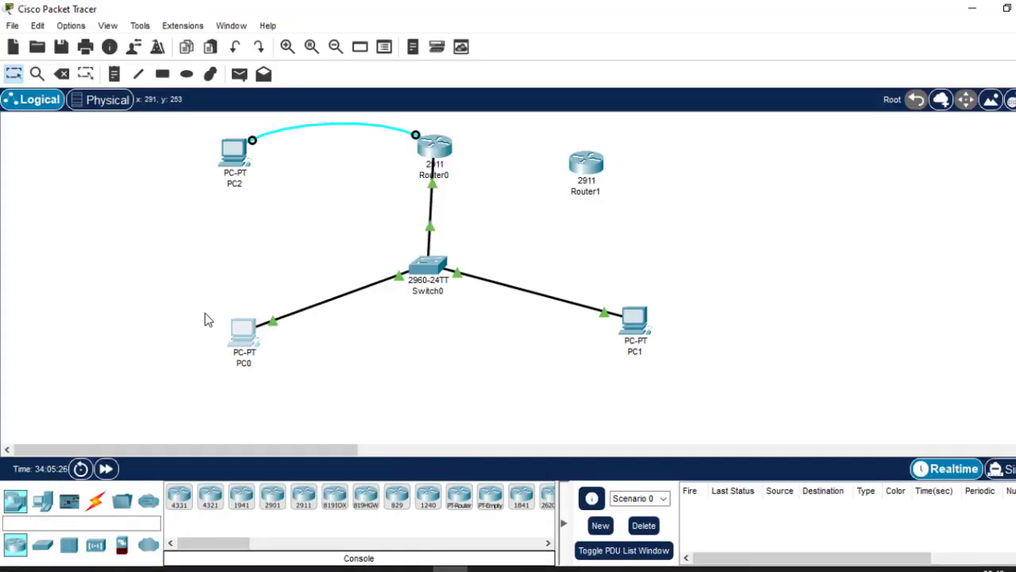
Display Router0's startup configuration with do sh start and examine the line vty 0 4 and 5 15 sections.
left_click(441, 149)
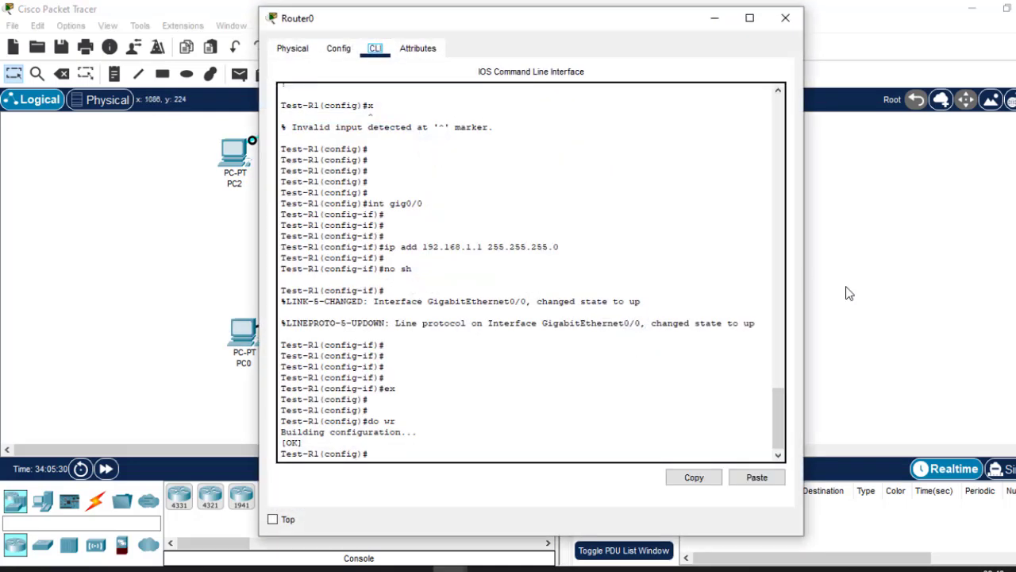
left_click_drag(778, 407, 753, 474)
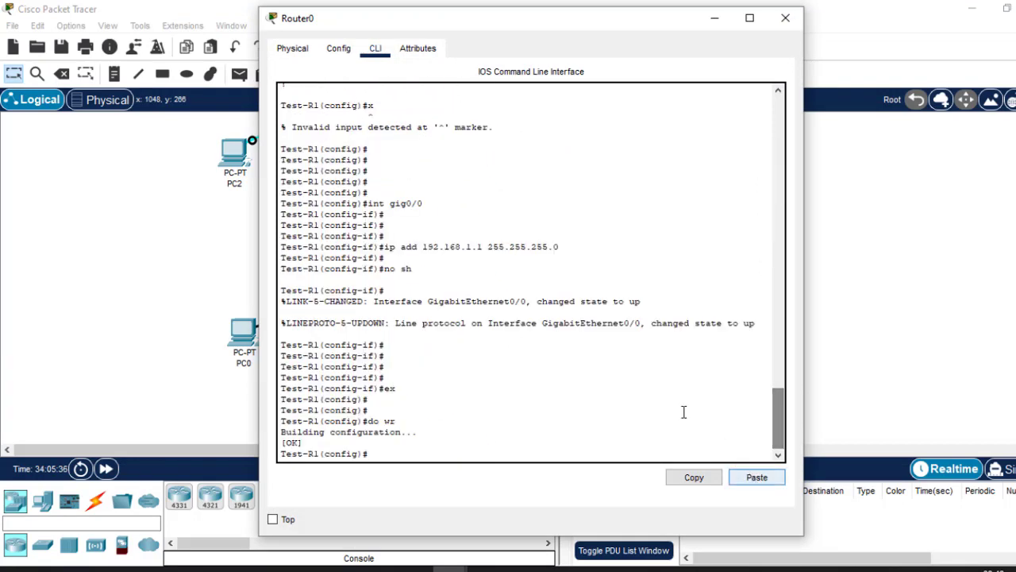
type("do")
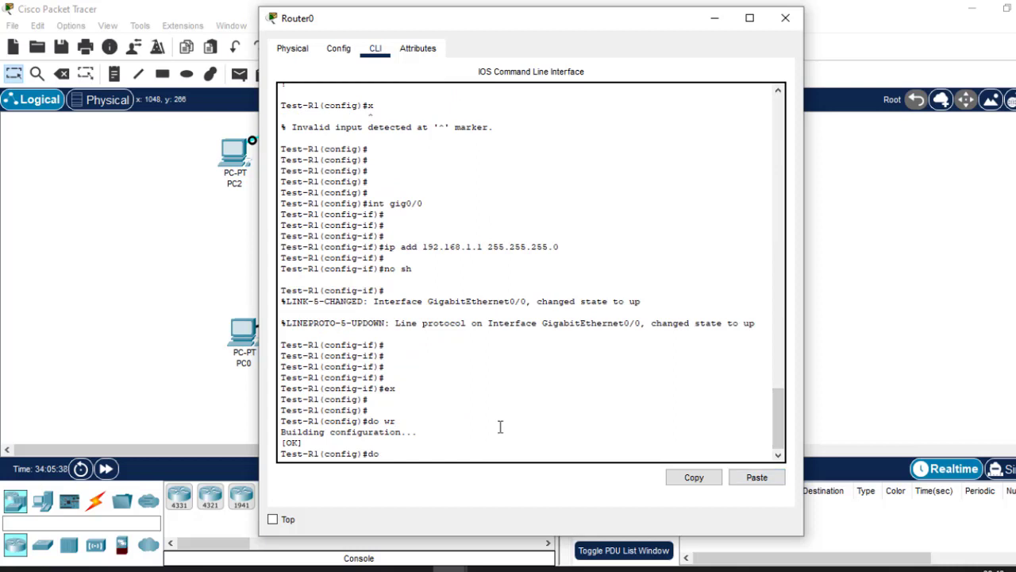
type(" sh start")
key("Return")
key("Return")
key("Return")
key("Return")
key("Return")
key("Return")
key("Return")
key("Return")
key("Return")
key("Return")
key("Return")
key("Return")
key("Return")
key("Return")
key("Return")
key("Return")
key("Return")
key("Return")
key("Return")
key("Return")
key("Return")
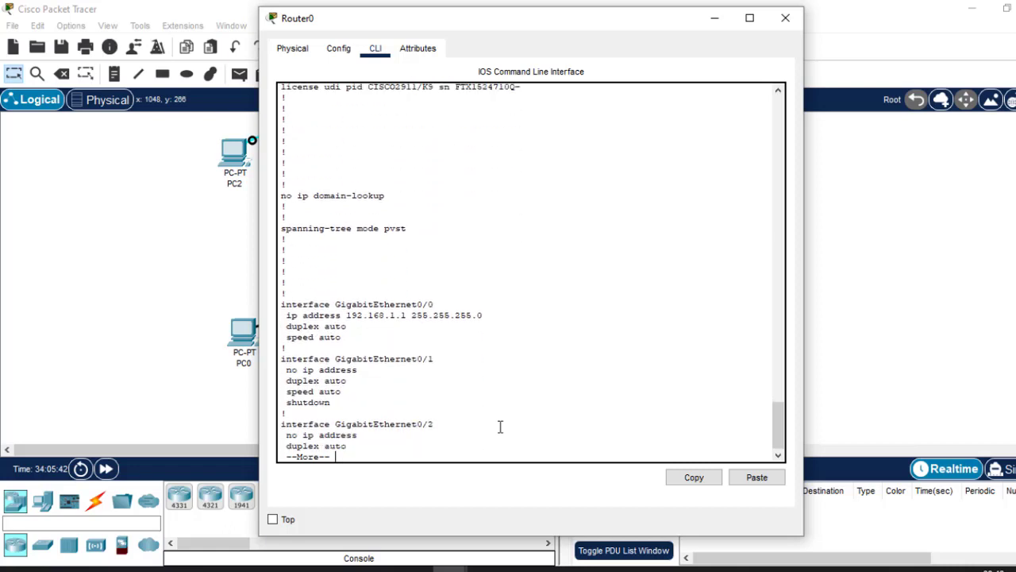
key("Return")
key("Return")
key("Return")
key("Return")
key("Return")
key("Return")
key("Return")
key("Return")
key("Return")
key("Return")
key("Return")
key("Return")
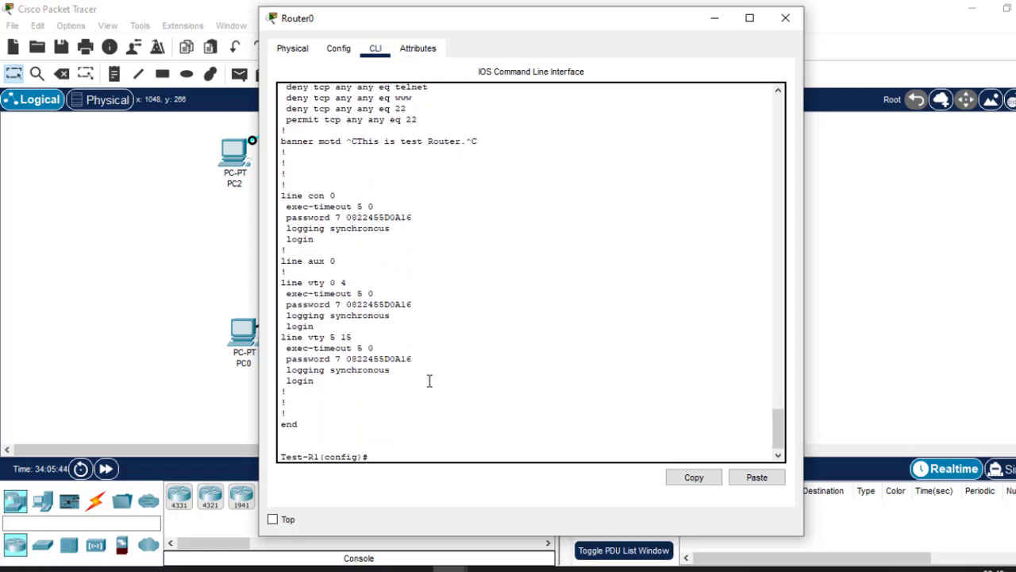
left_click_drag(318, 383, 278, 287)
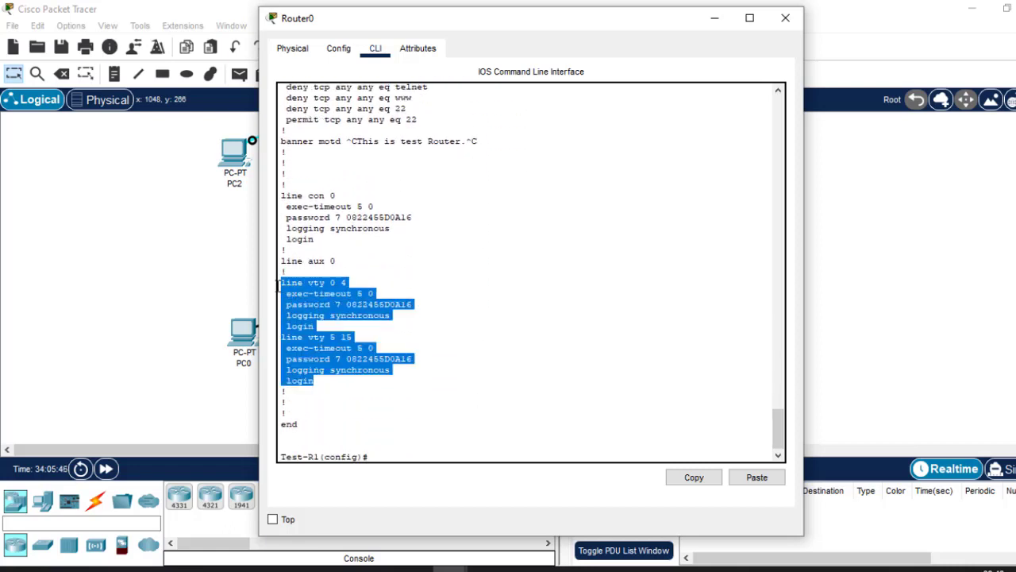
Start a Telnet session to 192.168.1.1 from PC0's command prompt.
left_click(242, 341)
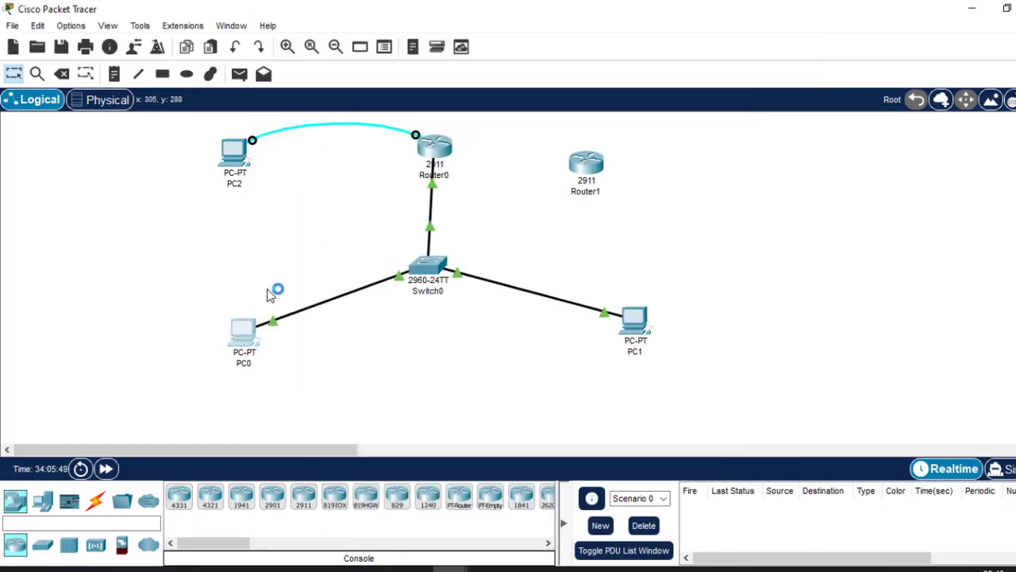
left_click(242, 334)
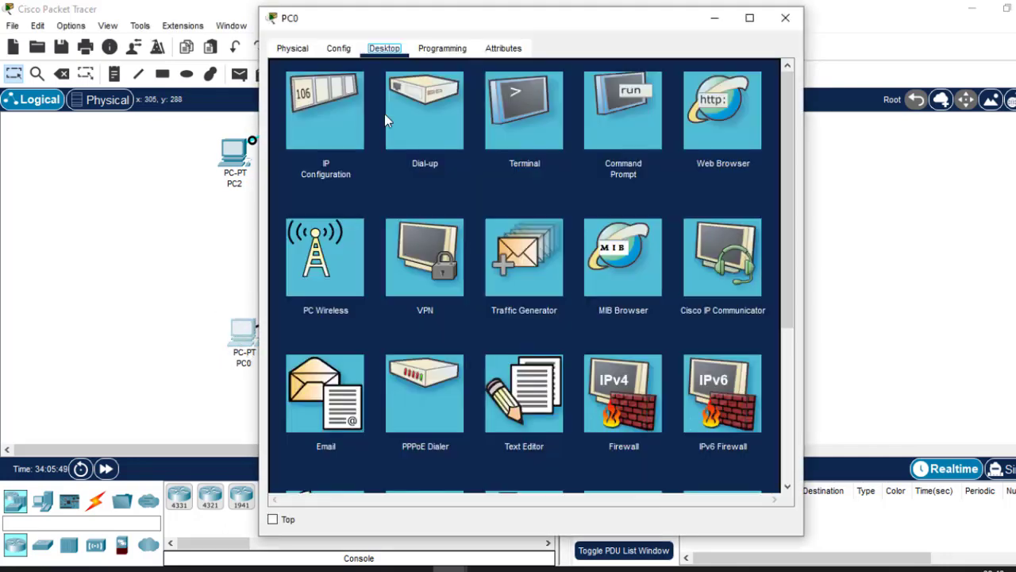
left_click(626, 118)
type("t")
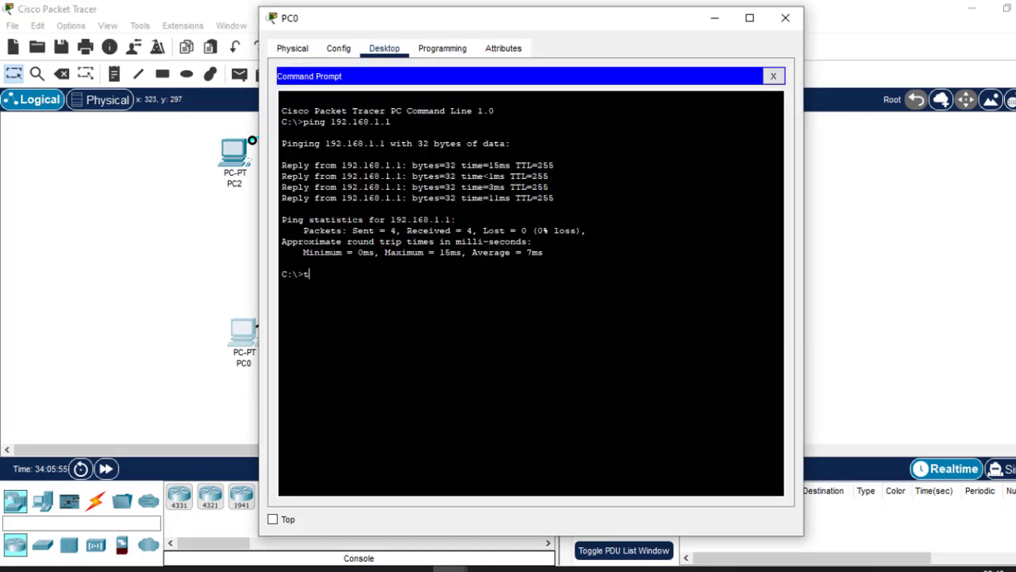
type("elnet 192.168.1.1")
key("Return")
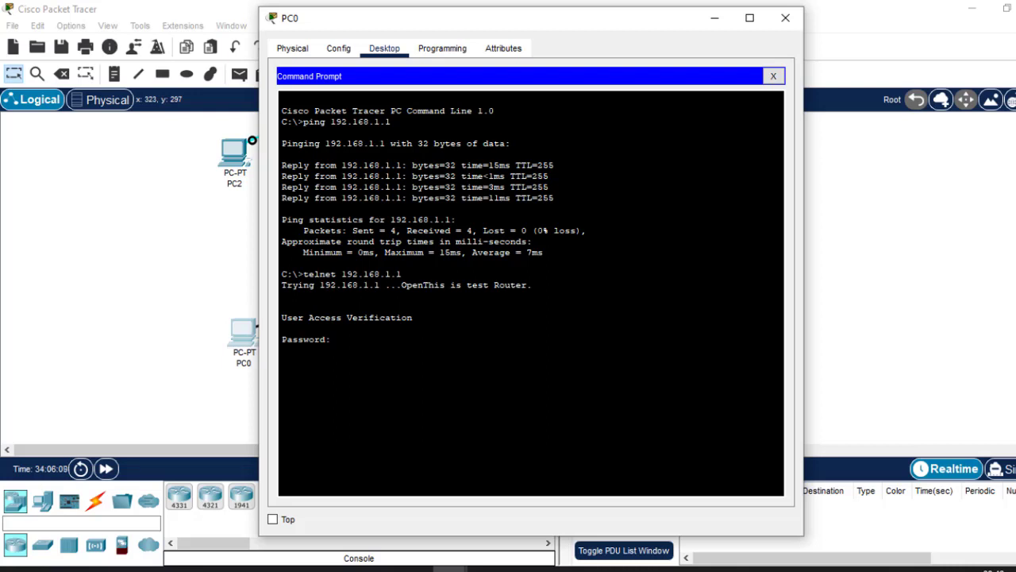
Log in to the Telnet session with the VTY password and enter privileged EXEC mode with the enable password.
key("Return")
type("en")
key("Return")
key("Return")
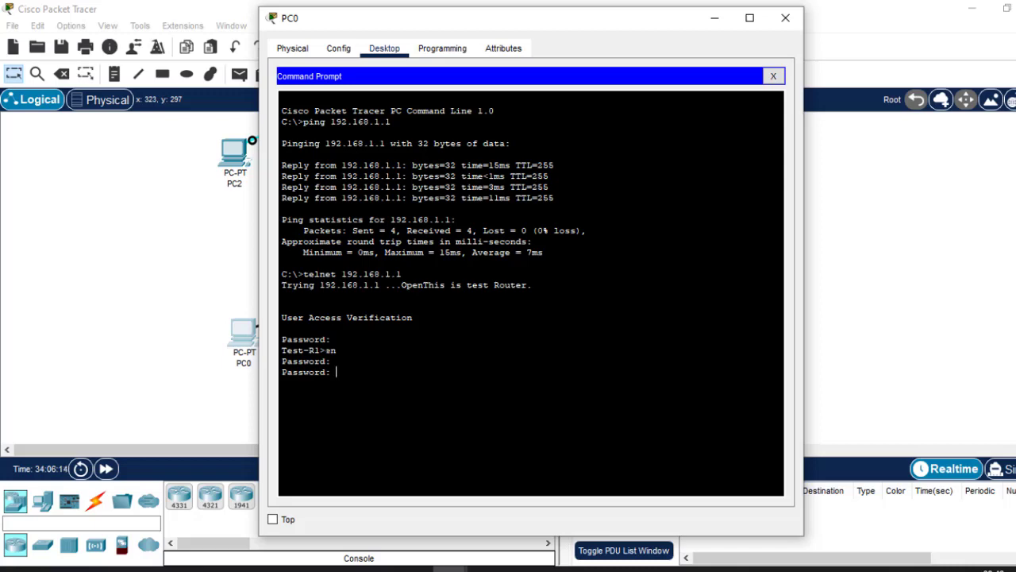
key("Return")
left_click_drag(425, 22, 569, 62)
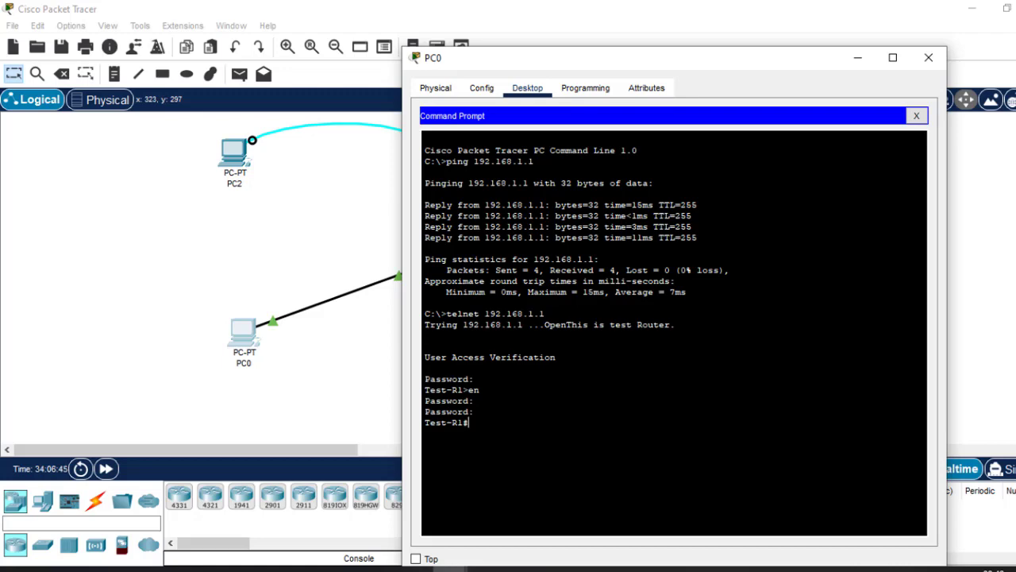
Close PC0's window and move the unconnected Router1 farther away from Router0 in the workspace.
left_click(929, 58)
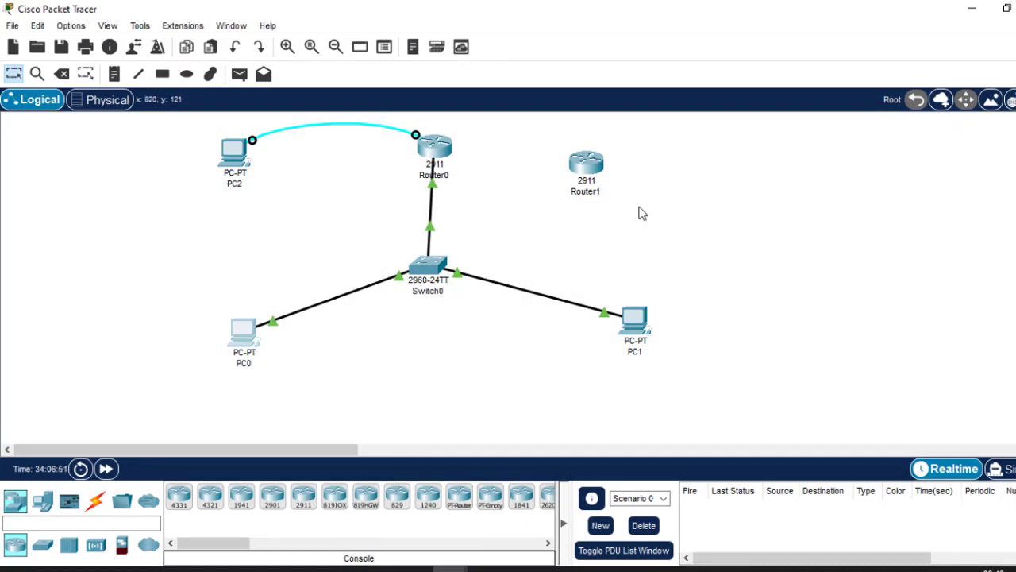
left_click_drag(578, 169, 680, 188)
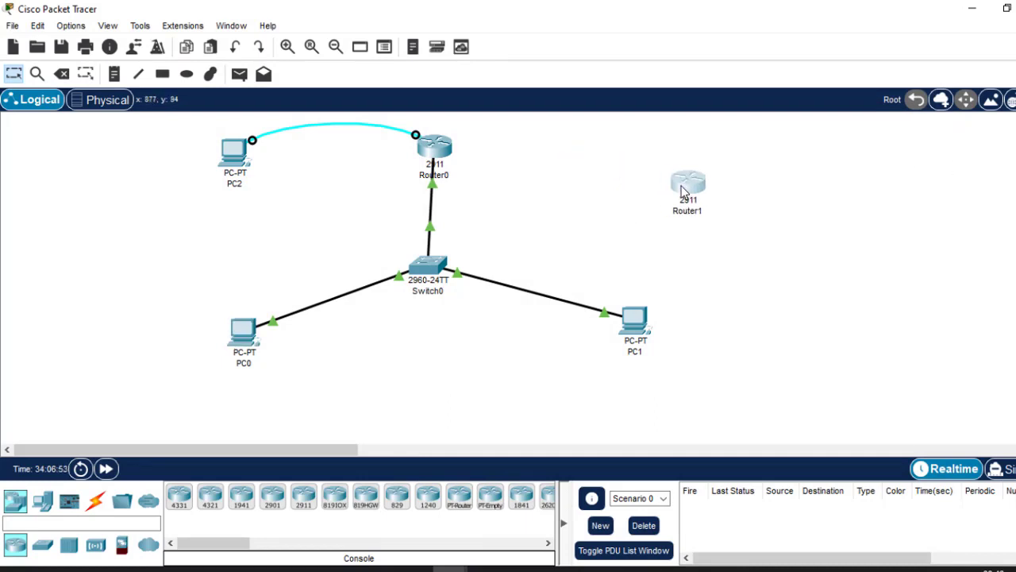
Review the line vty sections in Router0's CLI and the Telnet session in PC0's command prompt.
left_click(439, 145)
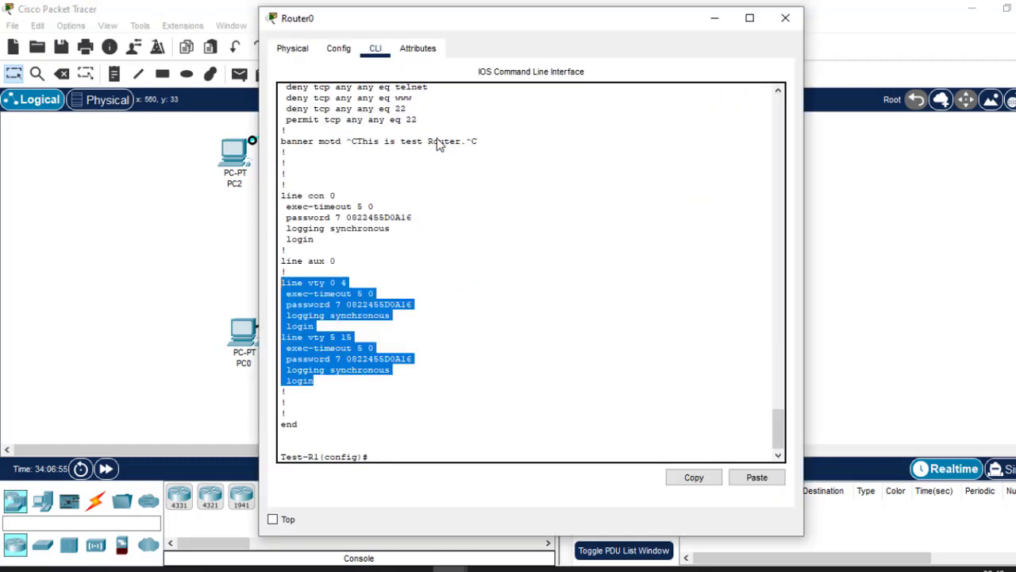
left_click(424, 451)
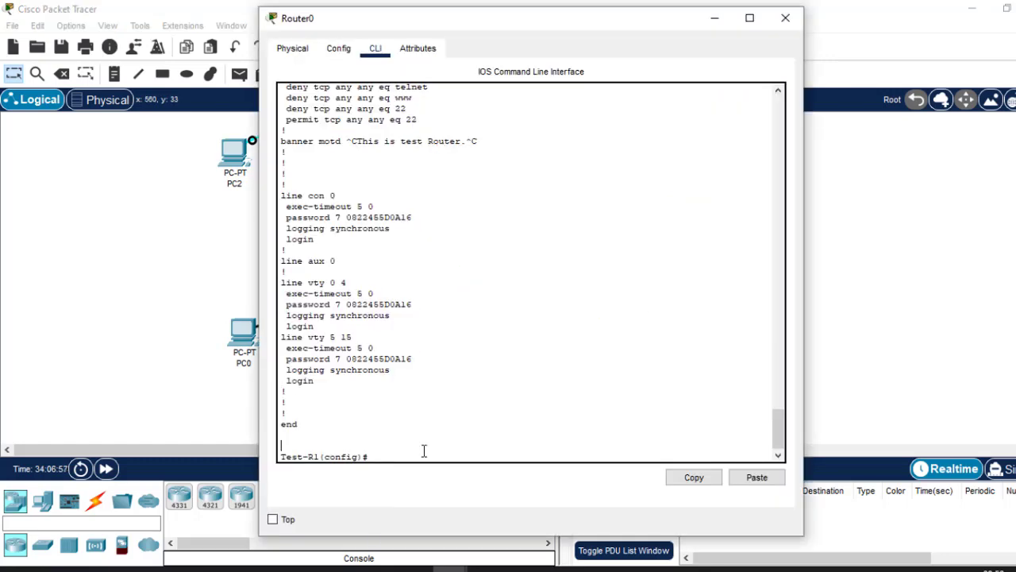
left_click(889, 307)
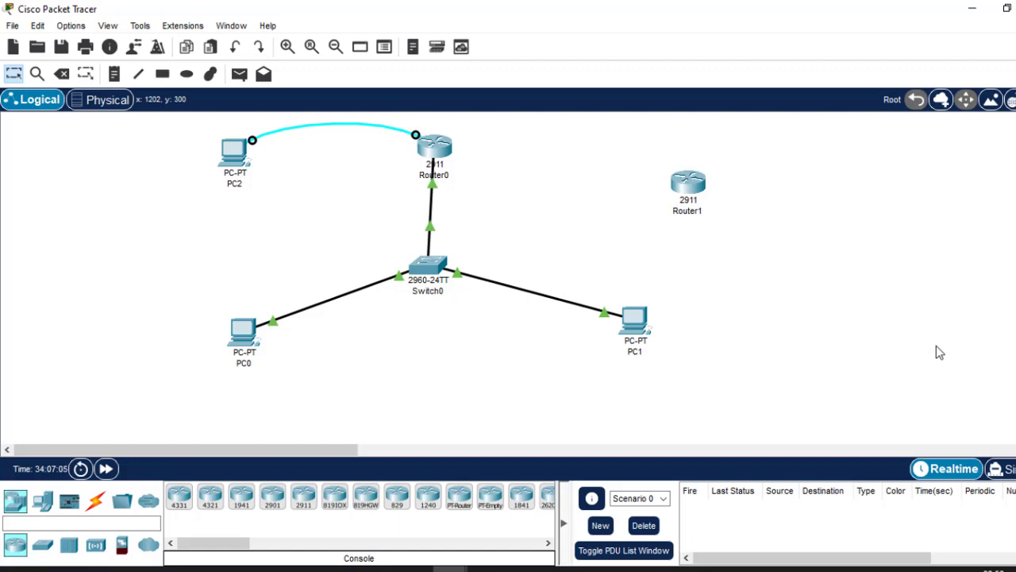
left_click(251, 334)
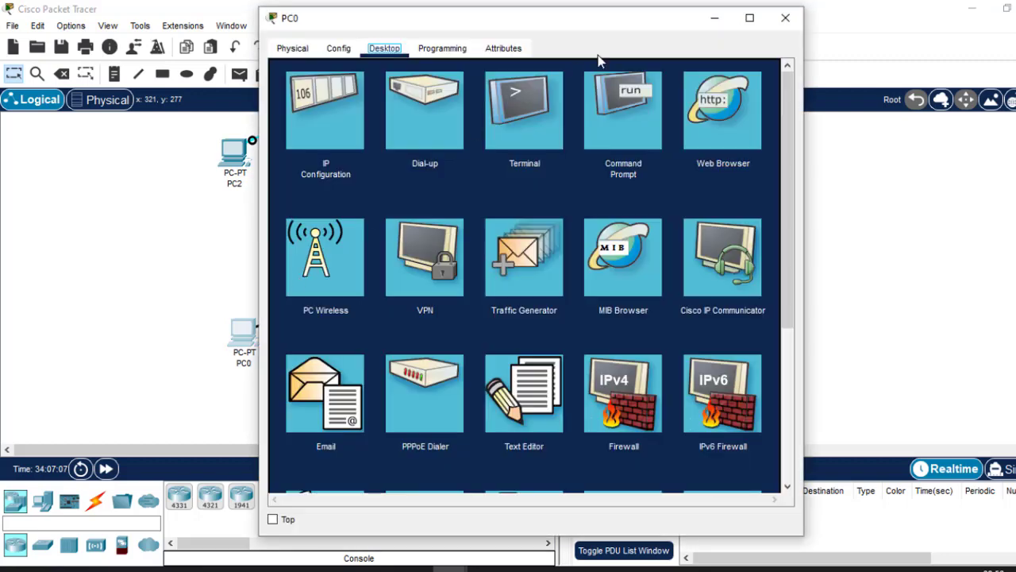
left_click(633, 141)
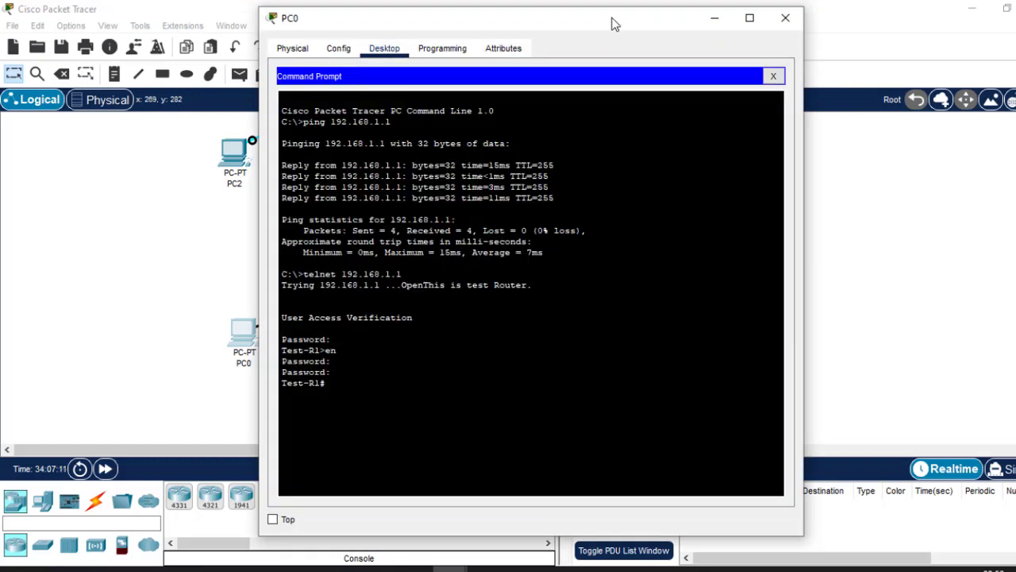
left_click_drag(611, 24, 641, 25)
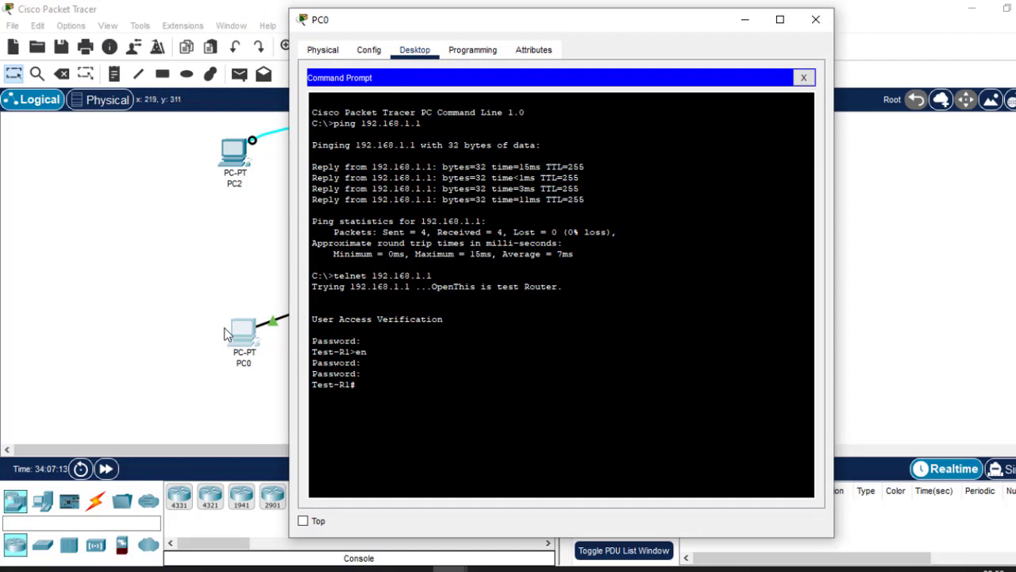
Move PC0 farther away from Switch0 in the topology, check its Telnet session again and close its window.
left_click(140, 288)
left_click_drag(246, 340, 213, 371)
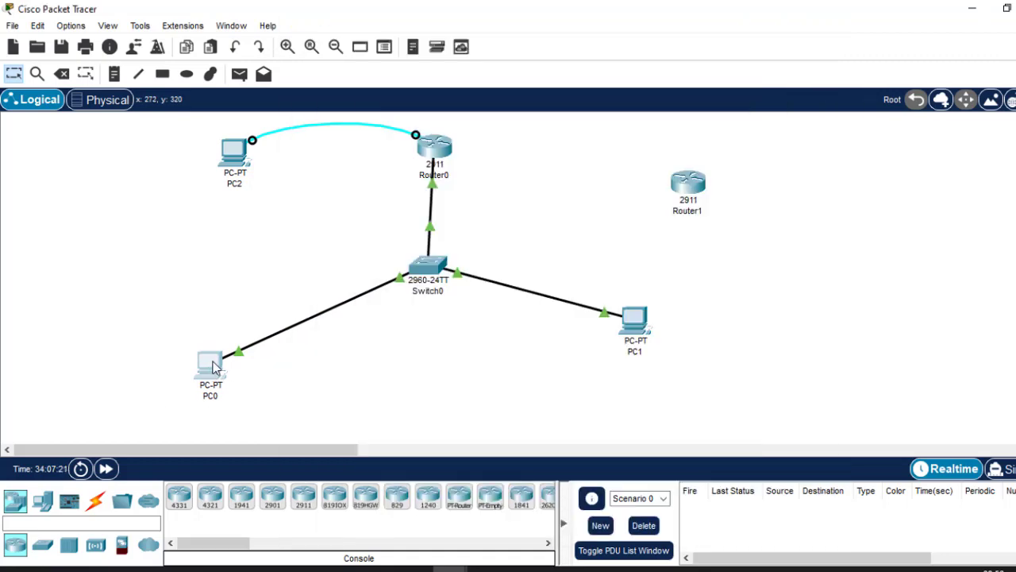
left_click(214, 367)
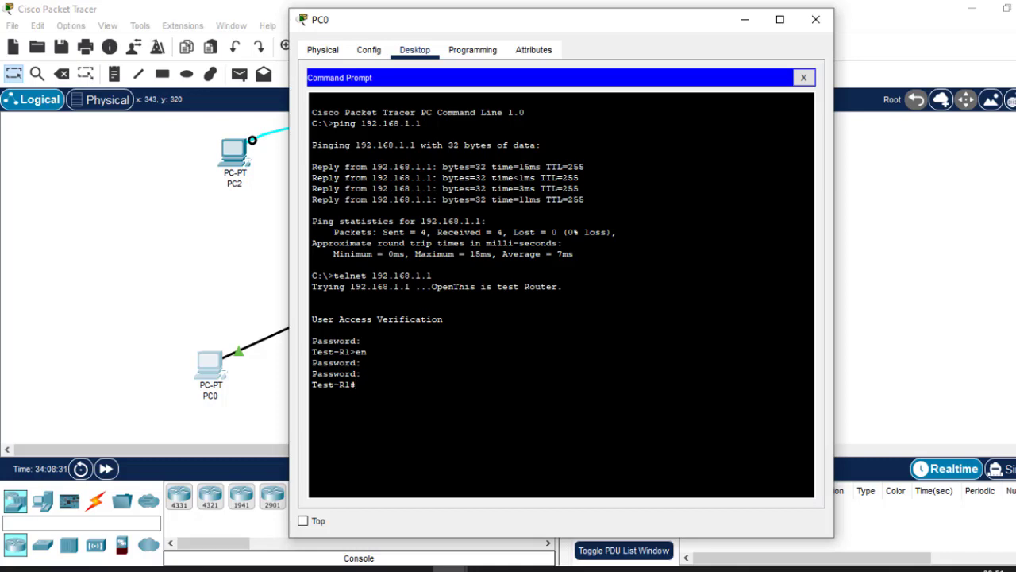
left_click(815, 19)
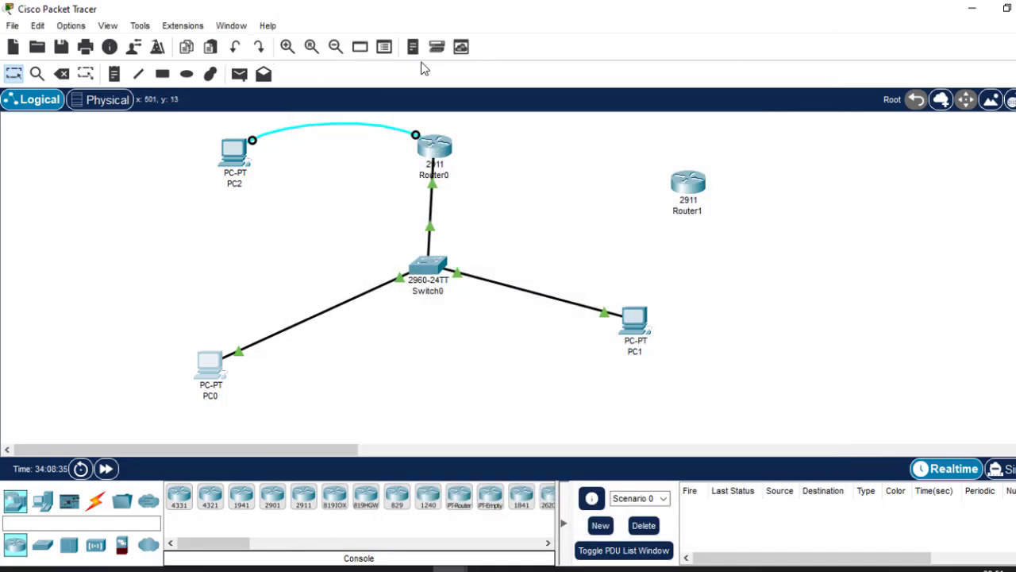
Delete the unconnected Router1 from the workspace.
left_click(115, 74)
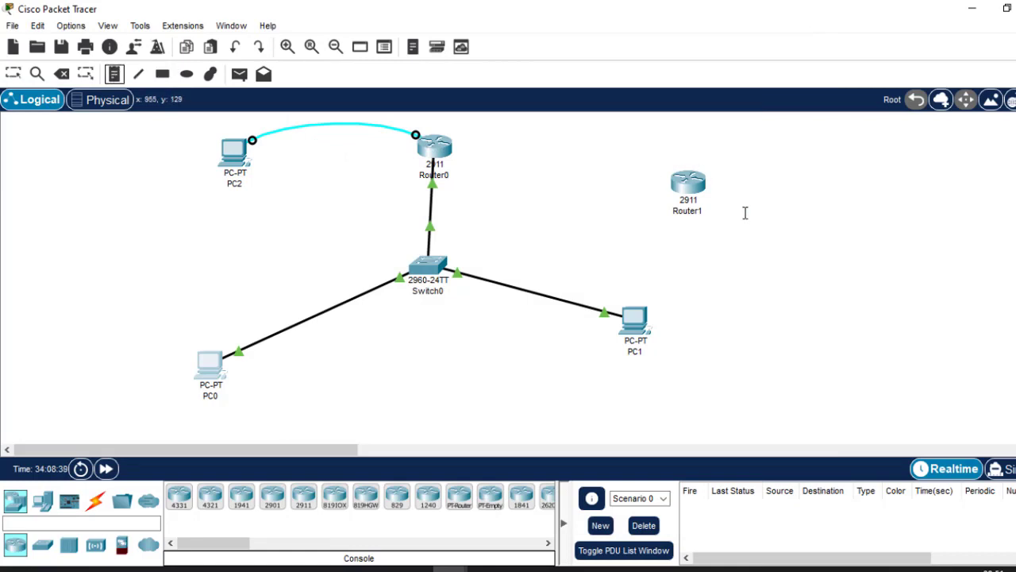
key("Escape")
left_click_drag(647, 165, 771, 263)
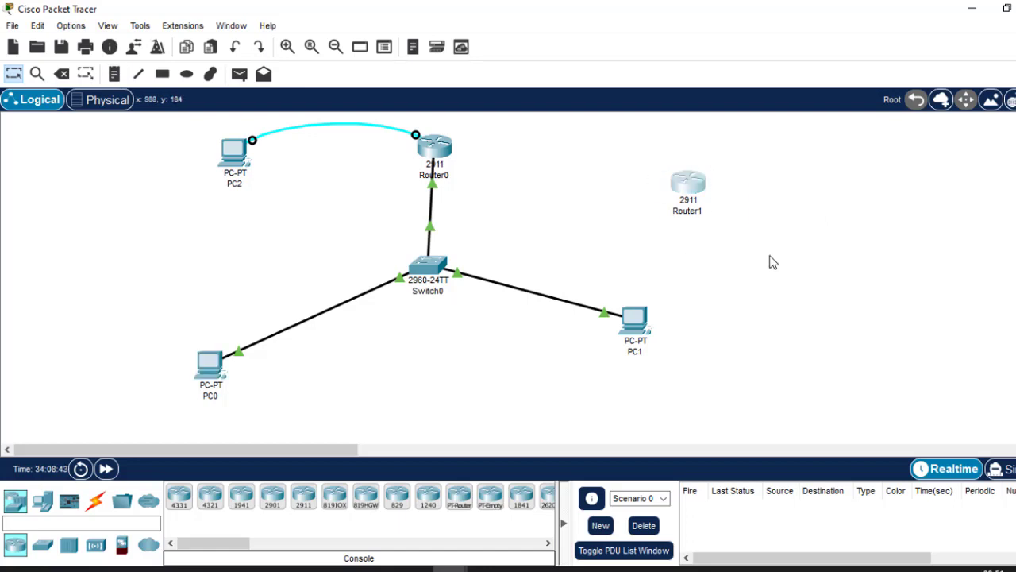
key("Delete")
key("Return")
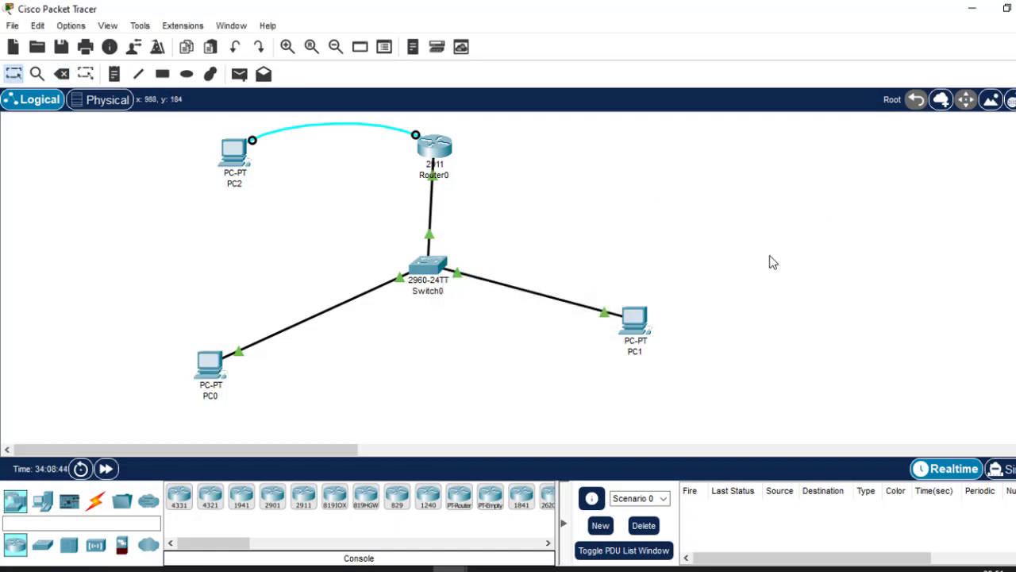
Place a note in the empty area beside Router0 with the first line "1. hostname".
left_click(115, 73)
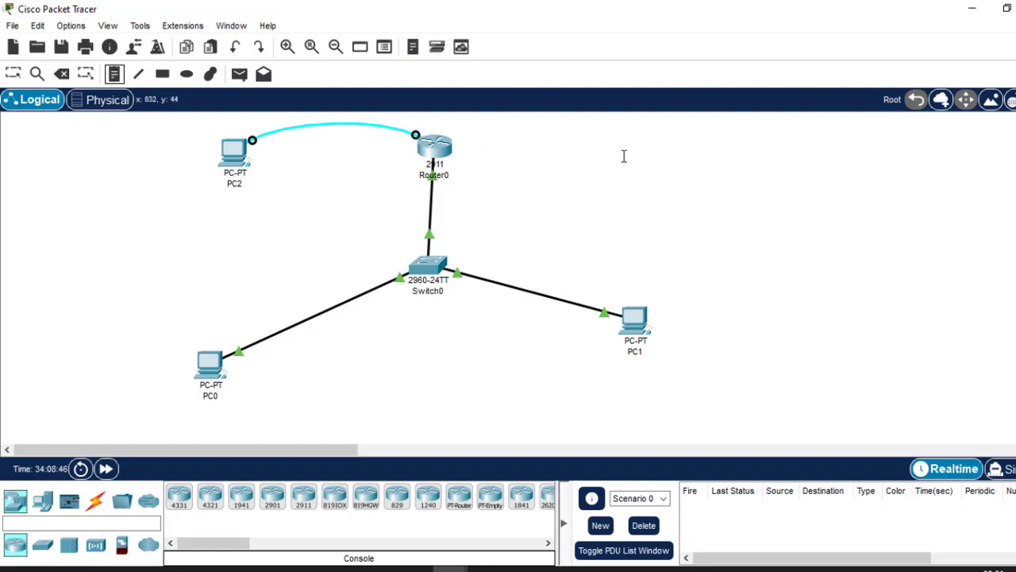
left_click(554, 145)
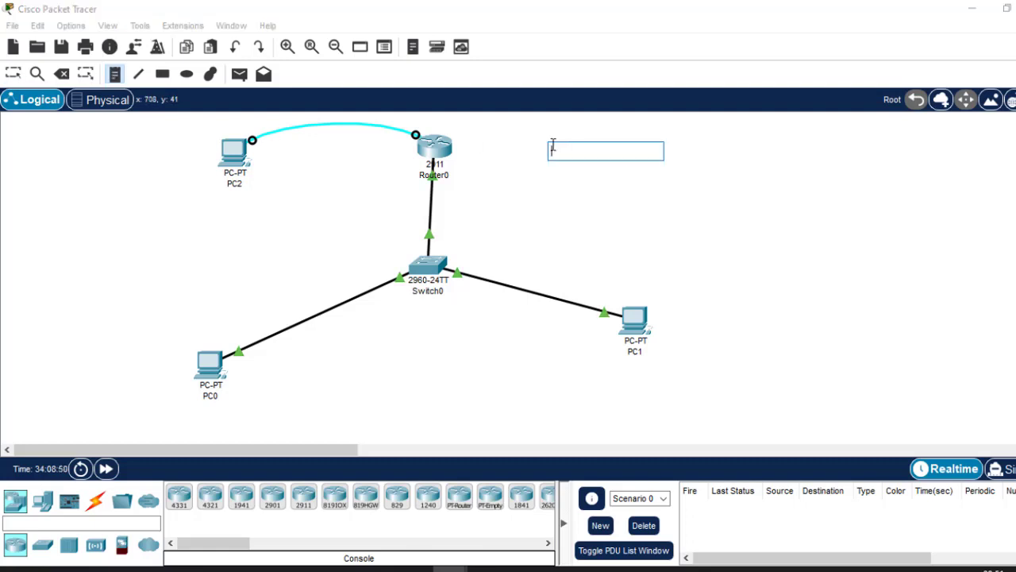
type("host")
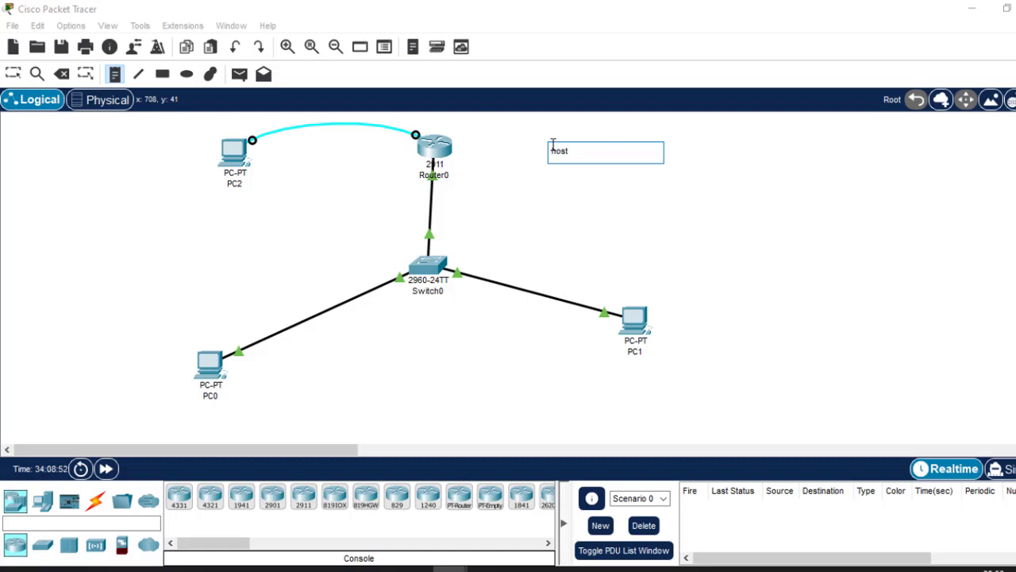
type("name")
type("1.")
key("Return")
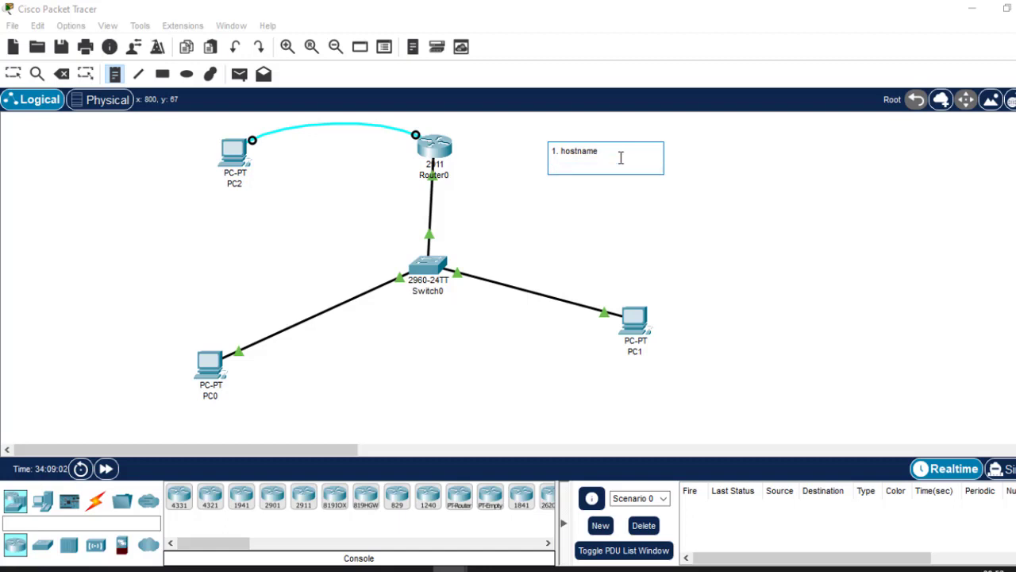
Add the second line "2. username & password" to the note.
type("2. username & password")
key("Return")
Add the line "3. generate cryto keys using RSA." to the note.
type("3")
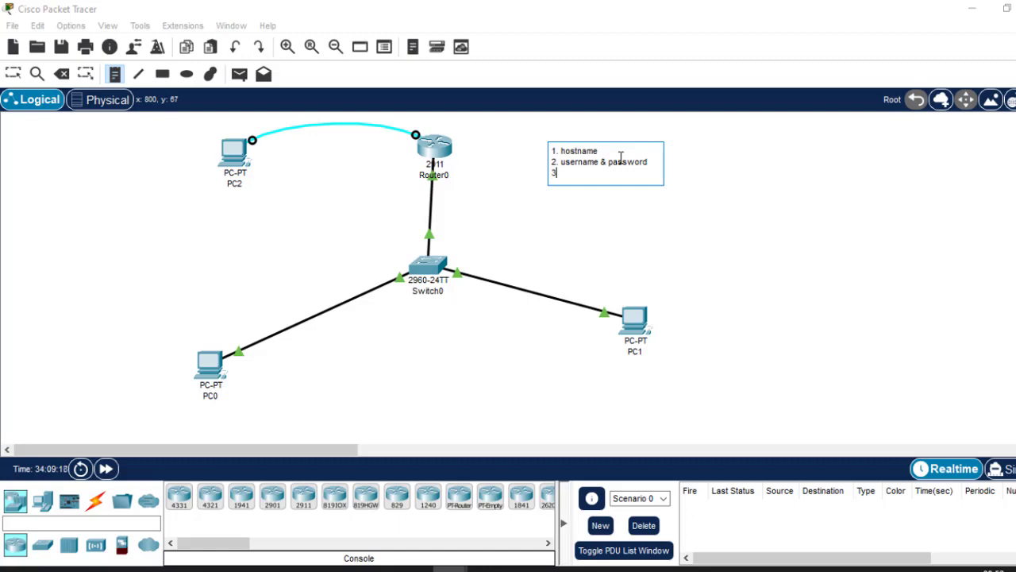
type(".")
type("cryto")
key("BackSpace")
key("BackSpace")
key("BackSpace")
key("BackSpace")
key("BackSpace")
type("generateb")
key("BackSpace")
type("cryto keys using")
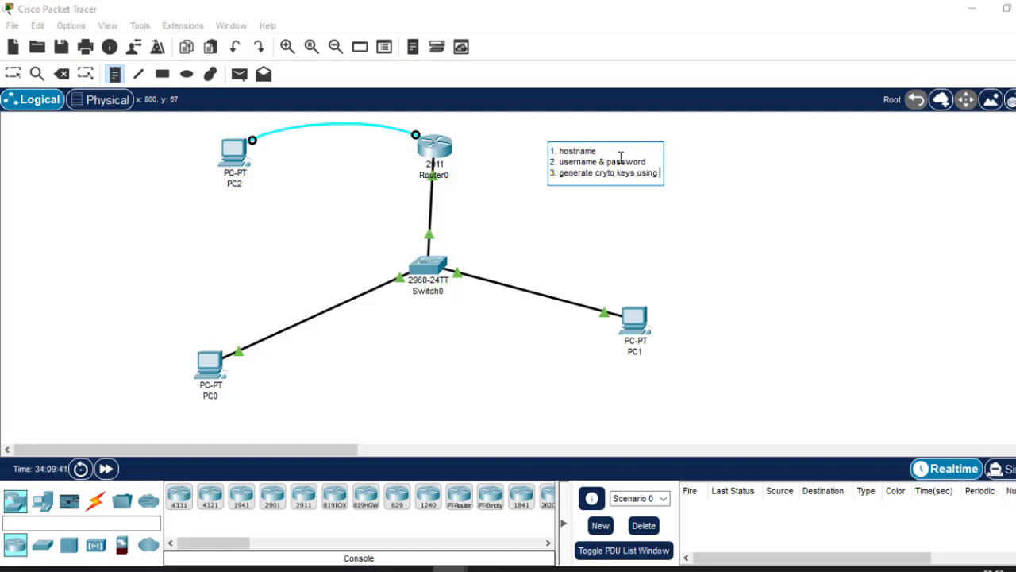
type(" RSA")
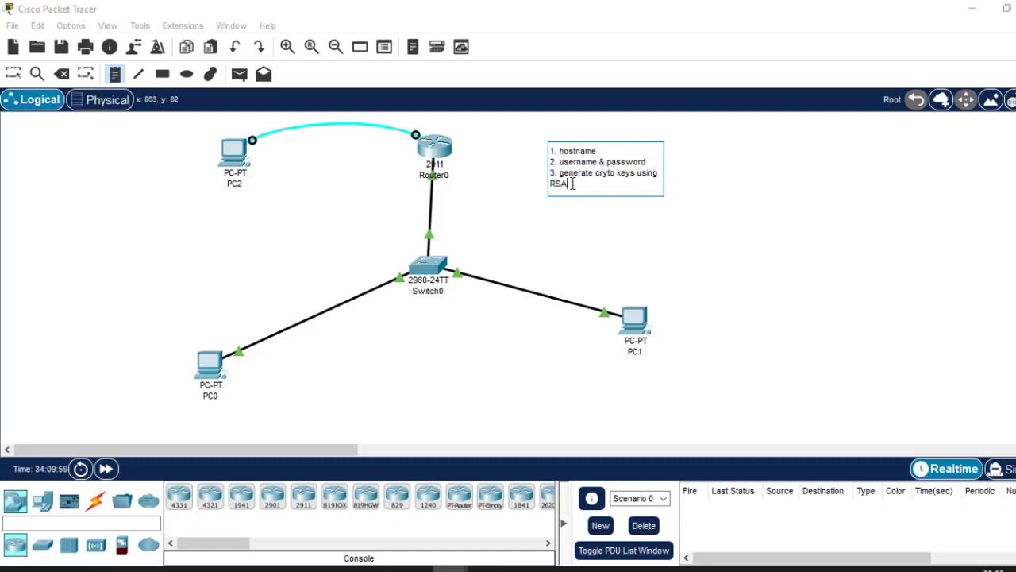
type(".")
key("Return")
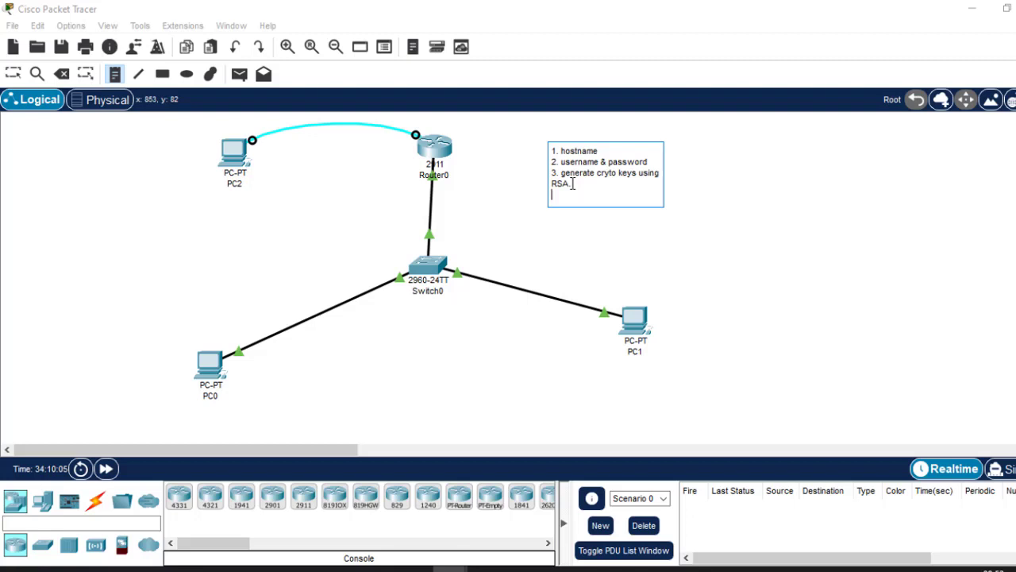
Add the closing line "3. Apply on vty interfaces" to the note.
type("3. Apply")
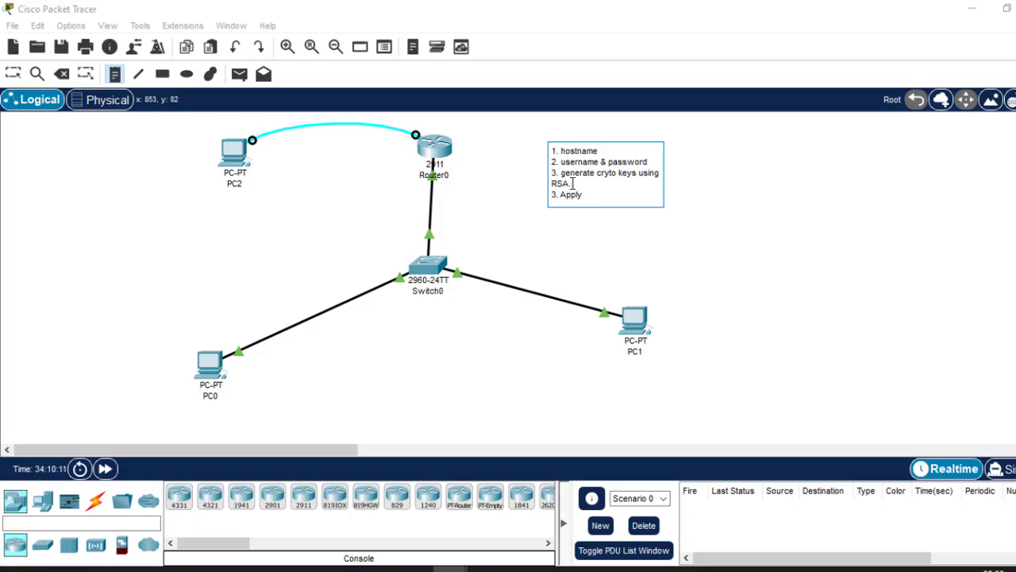
type(" on")
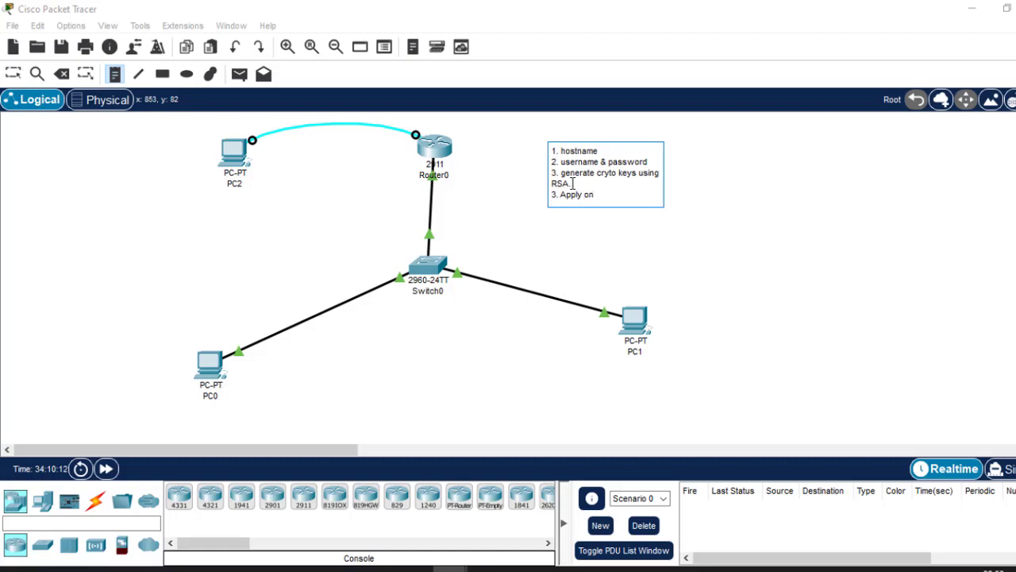
type("vty")
key("BackSpace")
key("BackSpace")
key("BackSpace")
key("BackSpace")
type("vty interfaces")
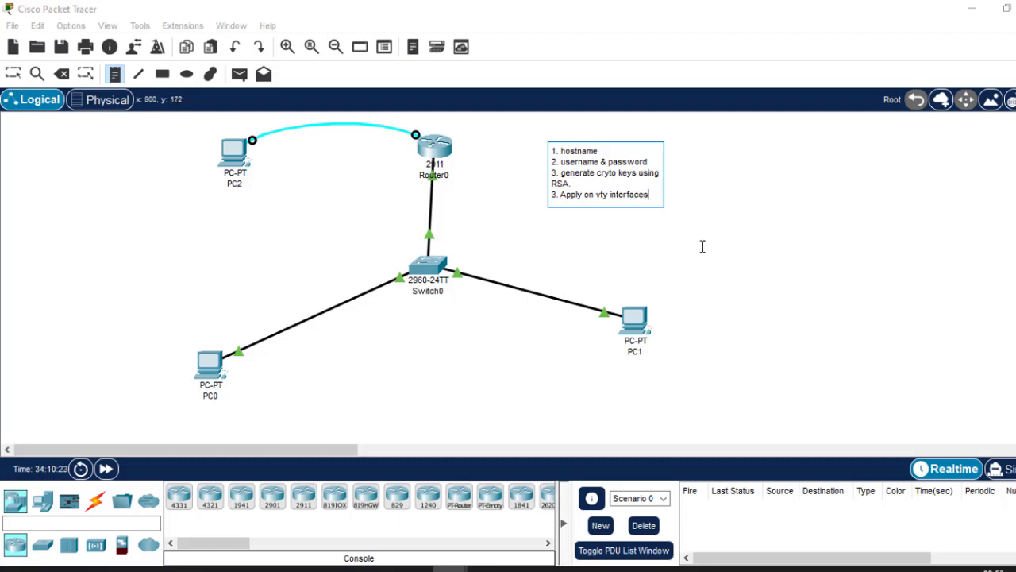
Finish the note, move it closer to Router0 and colour its text red.
key("Escape")
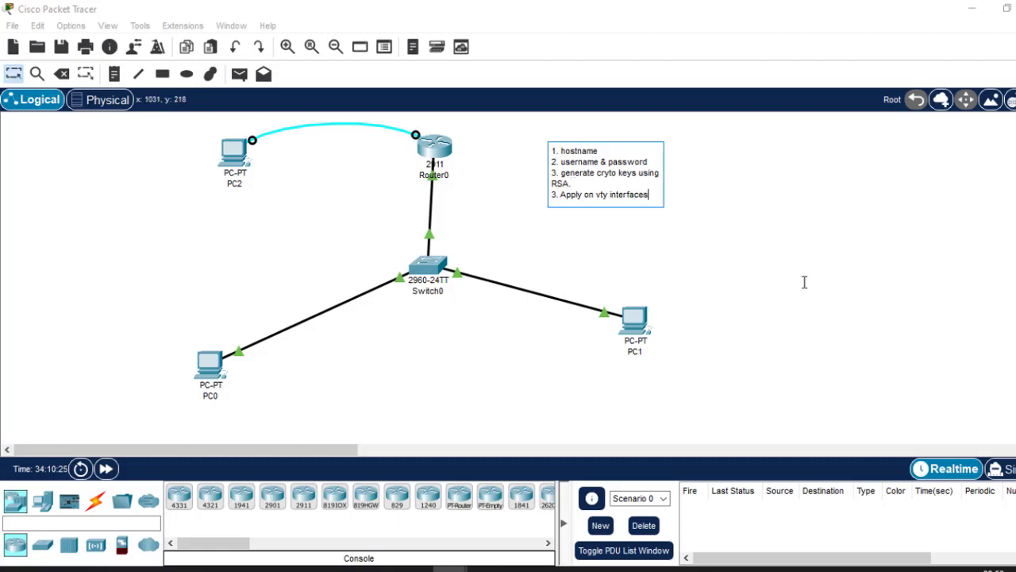
left_click(851, 226)
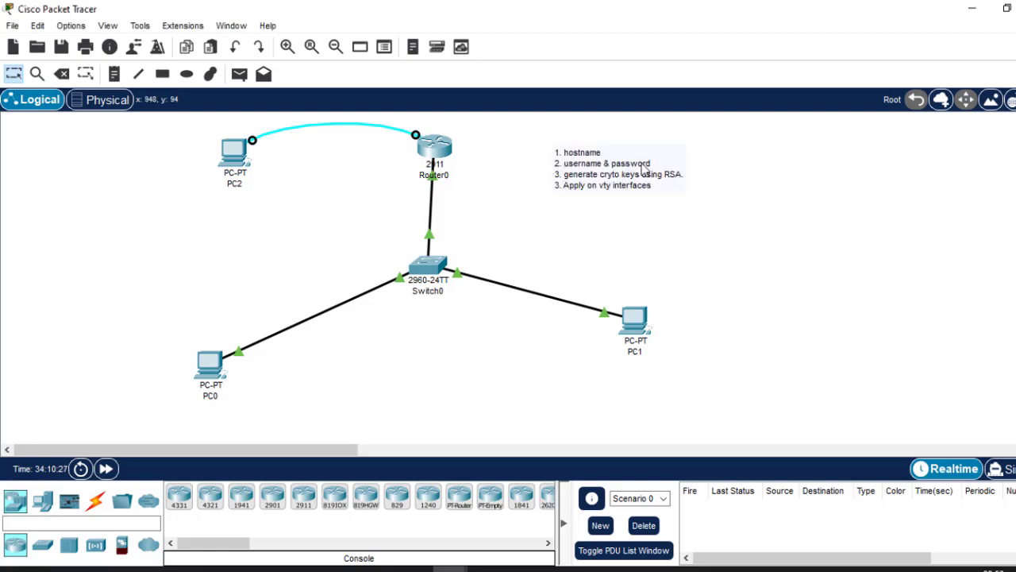
left_click_drag(580, 183, 536, 205)
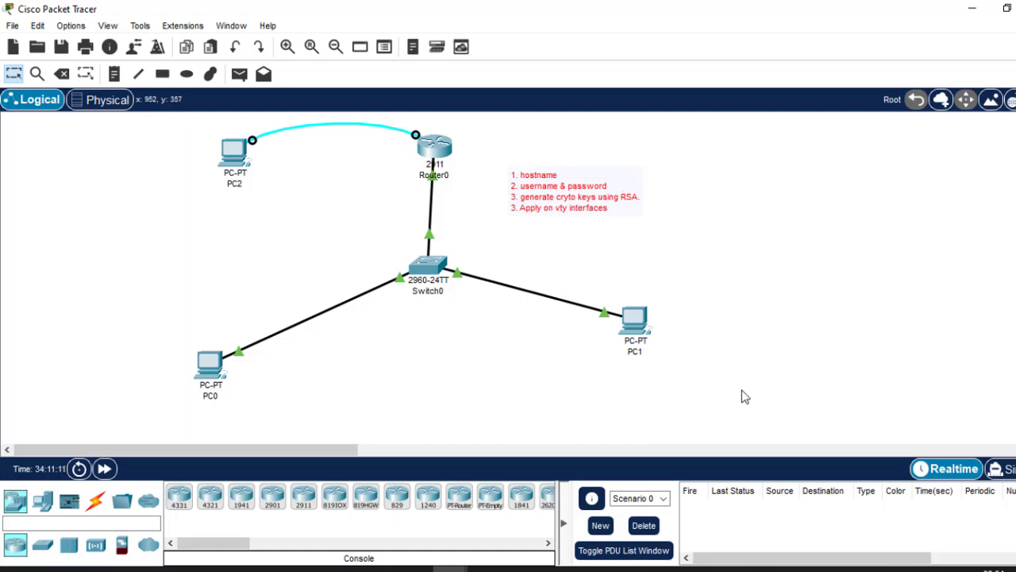
Log in to Router0's console with the console password and try to enter privileged EXEC mode with en.
left_click(434, 150)
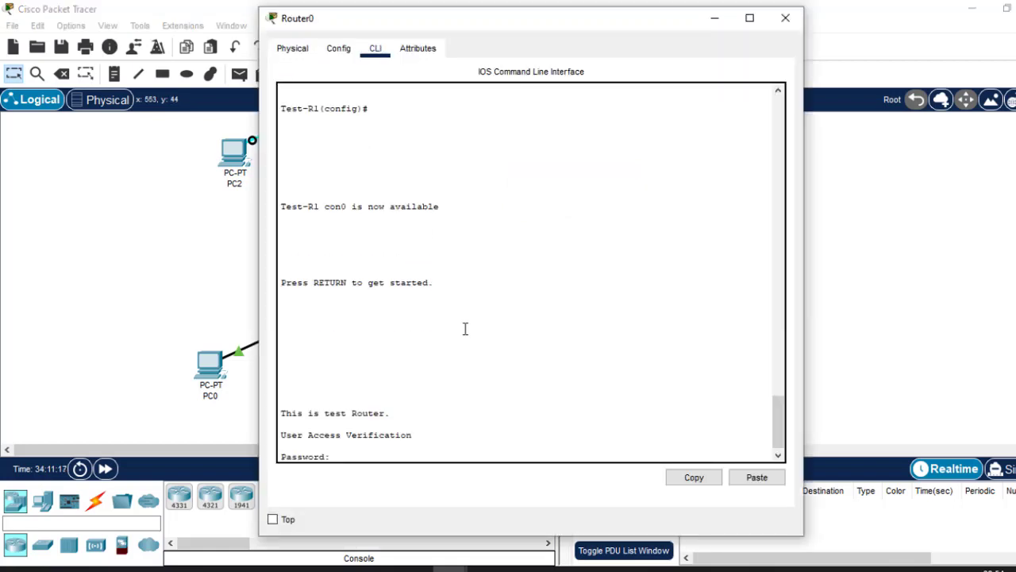
key("Return")
type("est-R1>e")
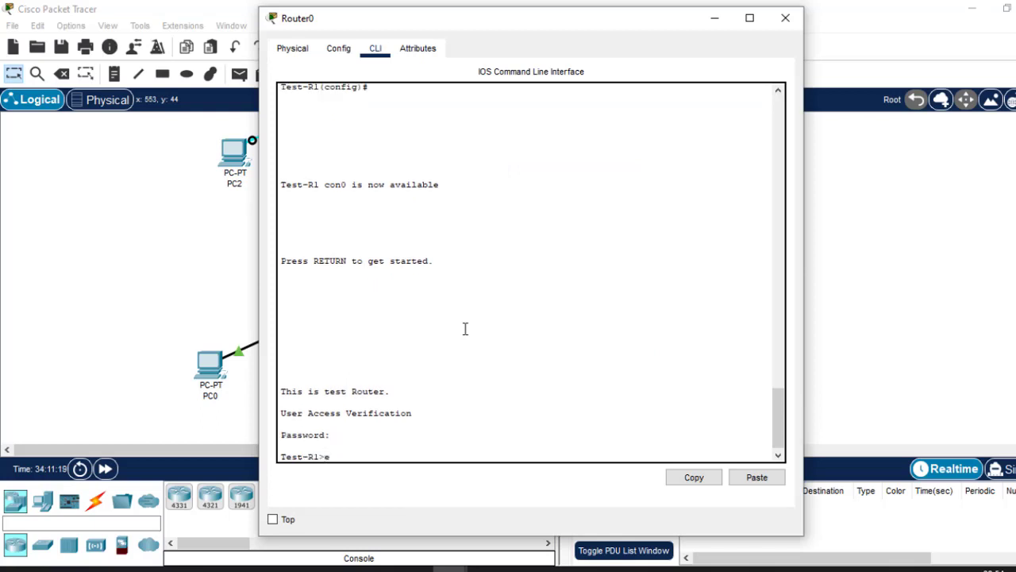
type("n")
key("Return")
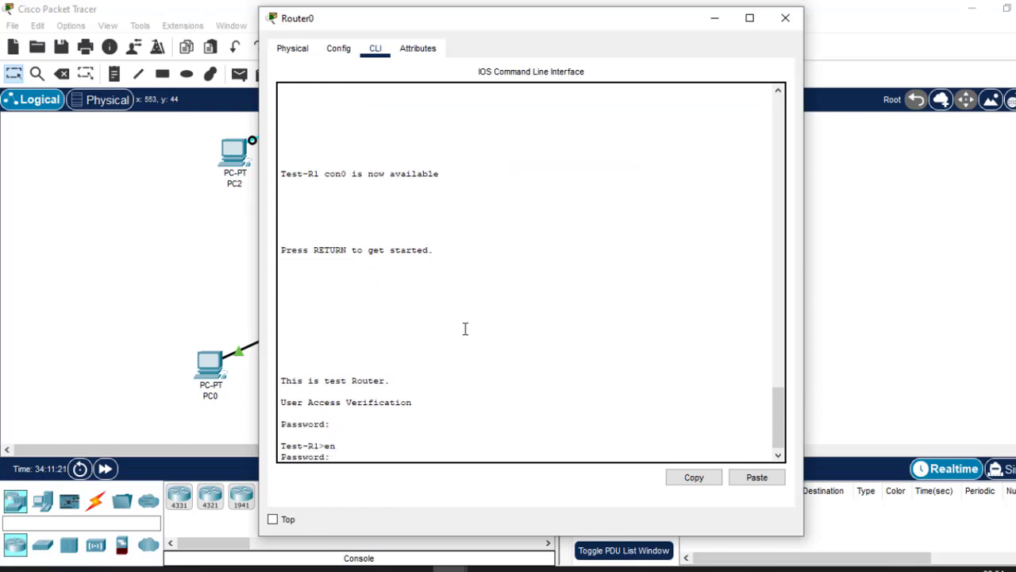
key("Return")
key("Return")
key("Return")
key("Return")
key("Return")
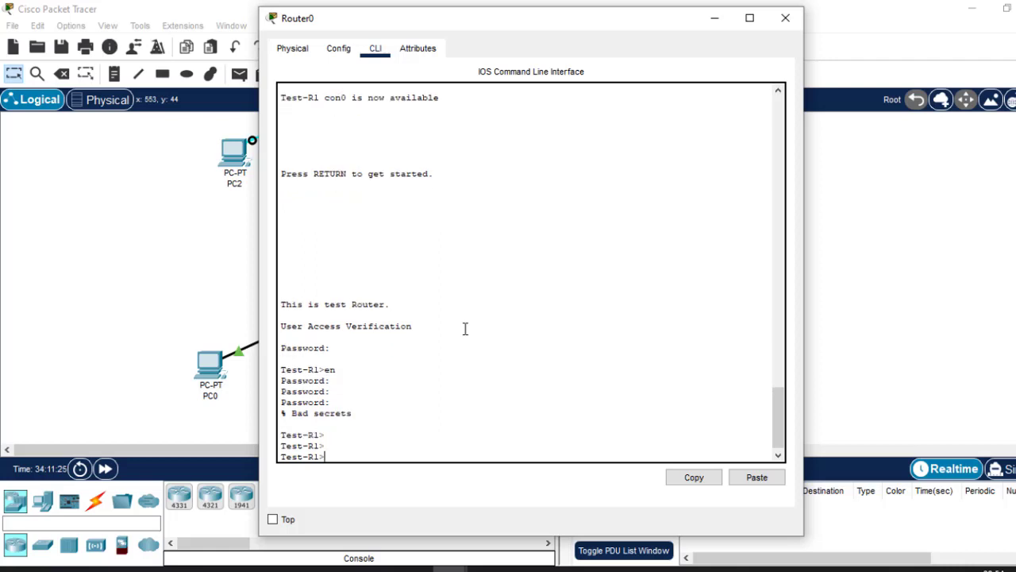
Enter privileged EXEC mode on Router0 with en and the enable password.
type("en")
key("Return")
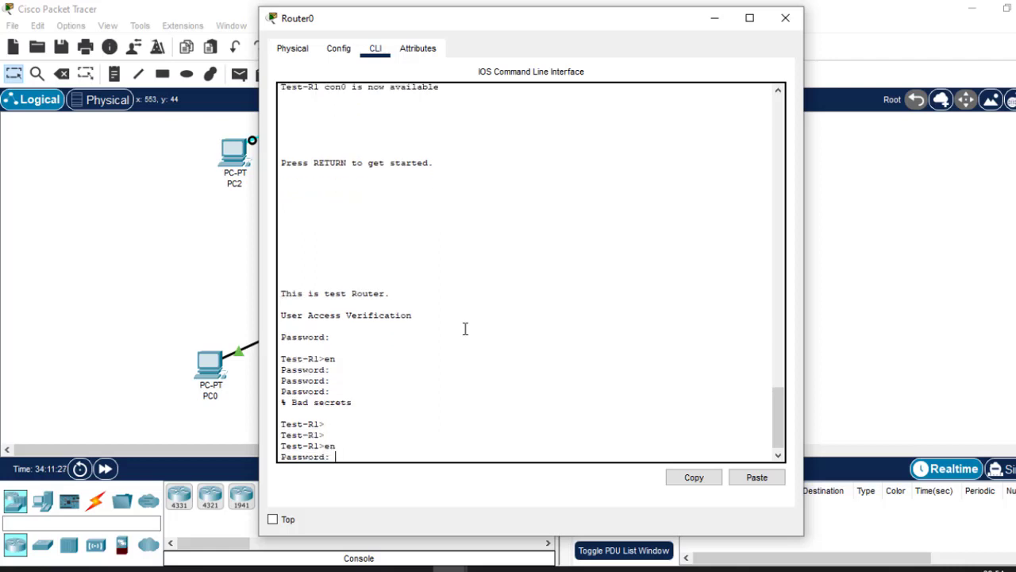
key("Return")
key("Return")
key("Return")
key("Return")
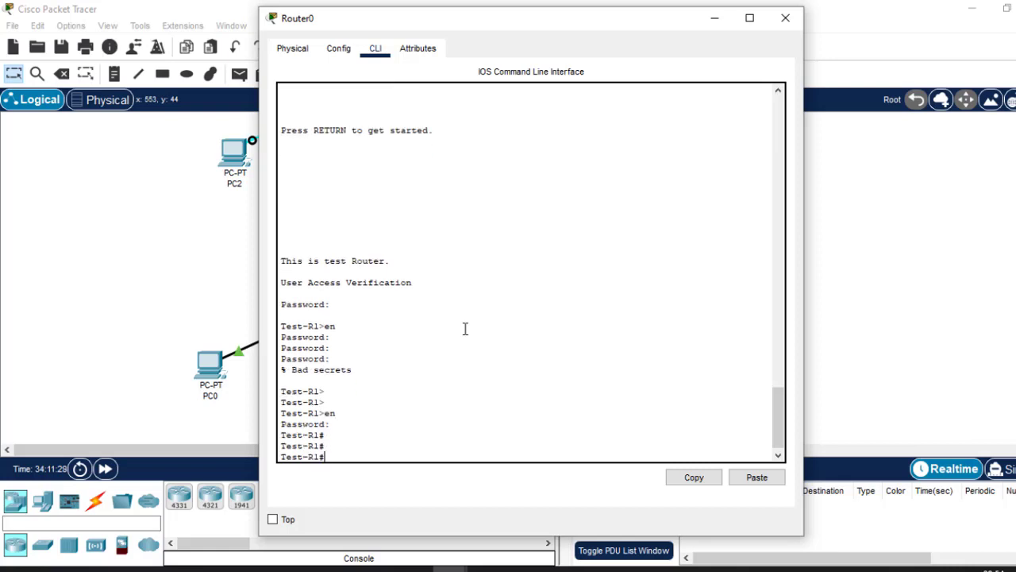
Enter global configuration mode on the router with conf t.
type("conf ")
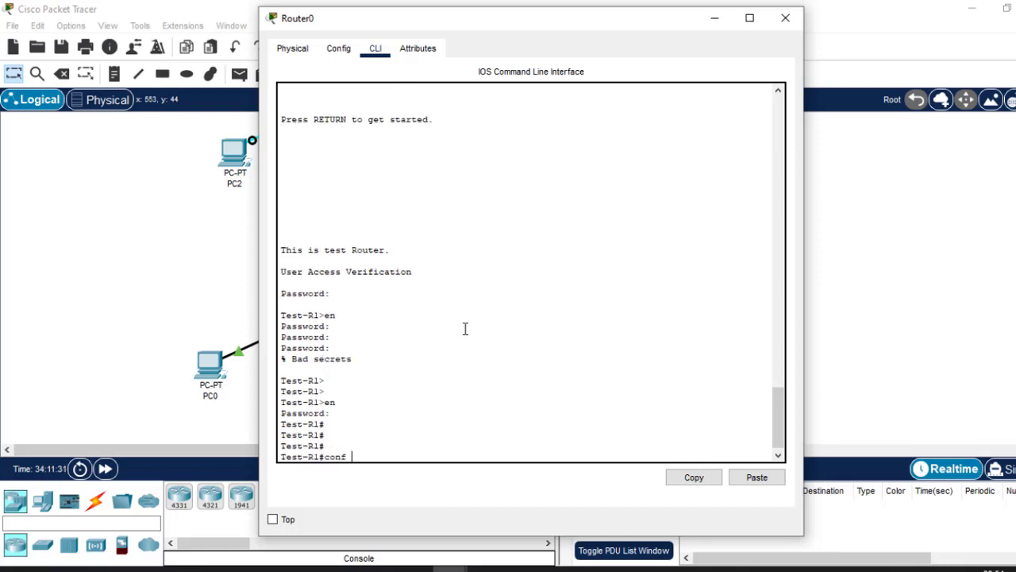
type("t")
key("Return")
key("Return")
key("Return")
key("Return")
key("Return")
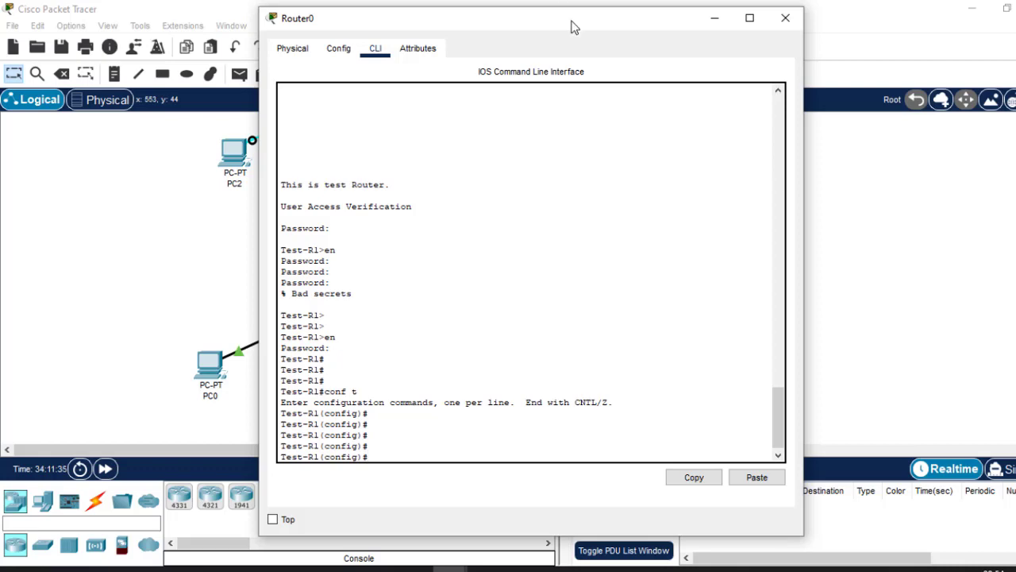
Move the checklist note farther from Router0 and arrange Router0's CLI window so the note stays readable beside it.
left_click_drag(571, 26, 390, 18)
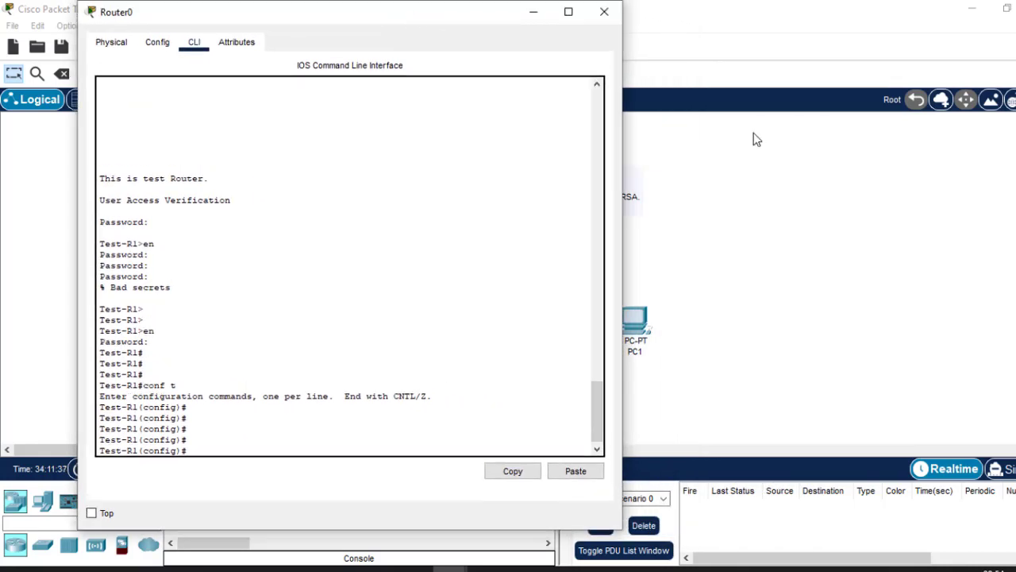
left_click(746, 212)
left_click_drag(594, 195, 804, 196)
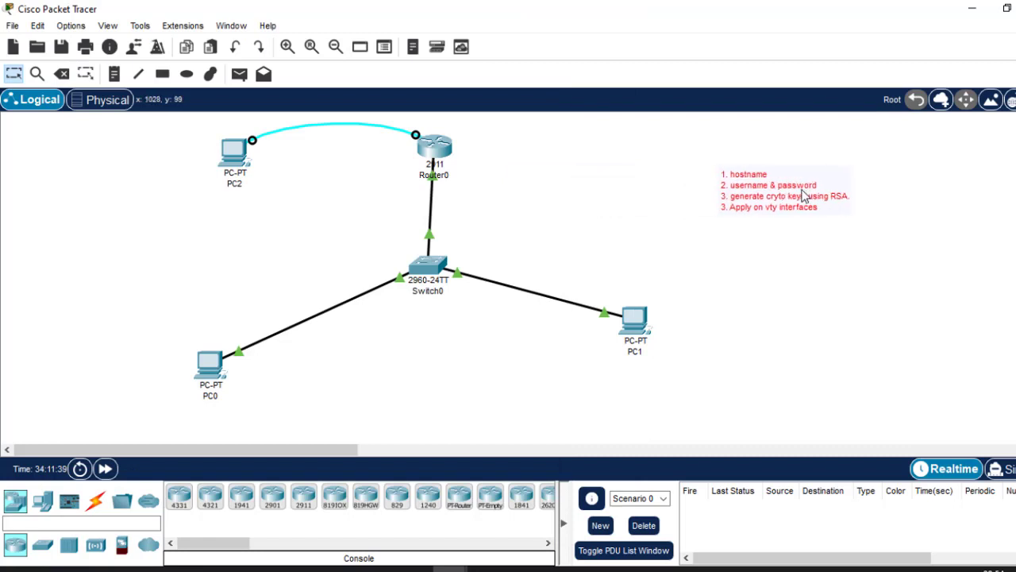
left_click(445, 151)
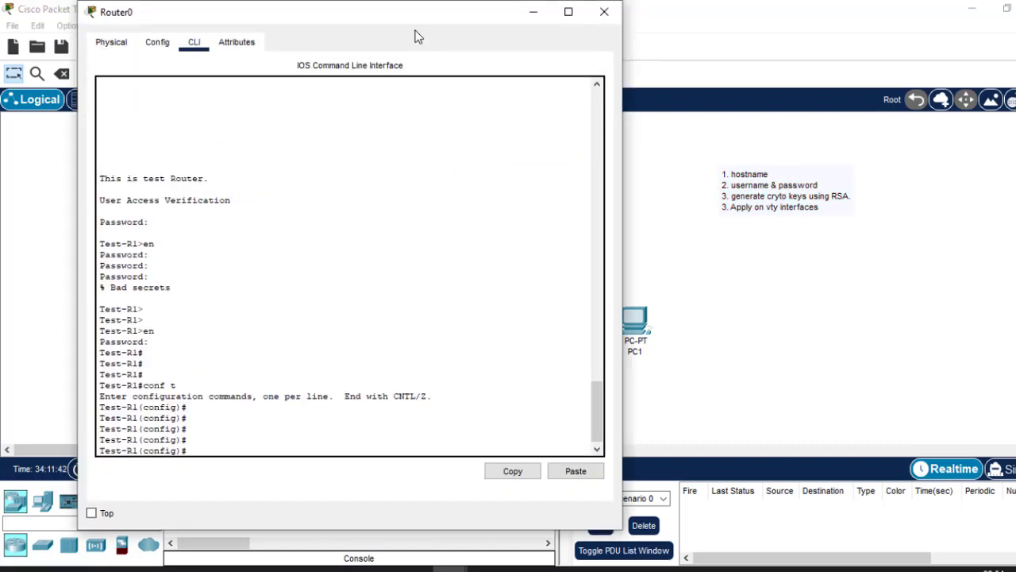
left_click_drag(408, 21, 488, 23)
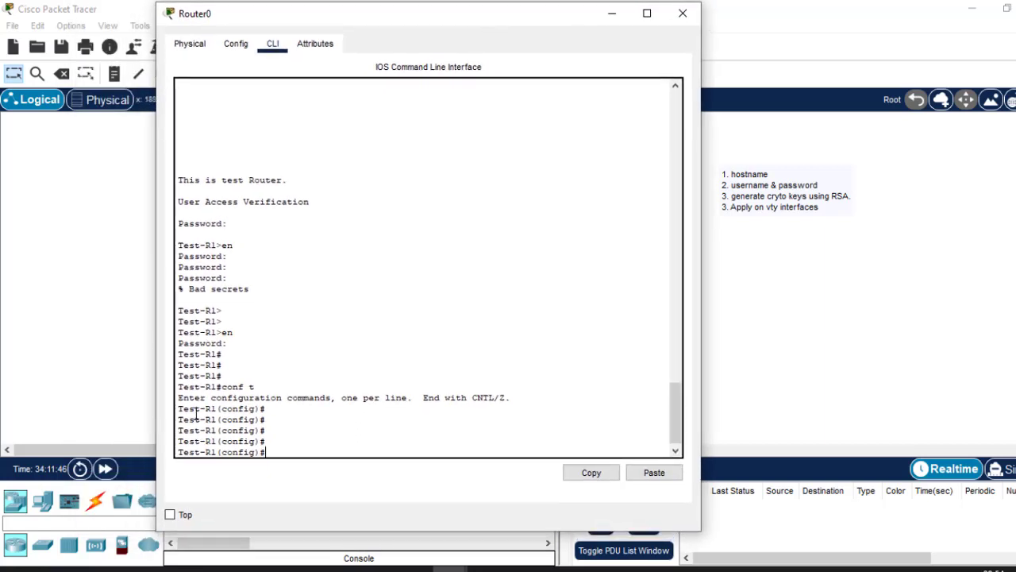
Create the local user cisco on the router with the username command, including the user's password.
left_click_drag(178, 419, 217, 421)
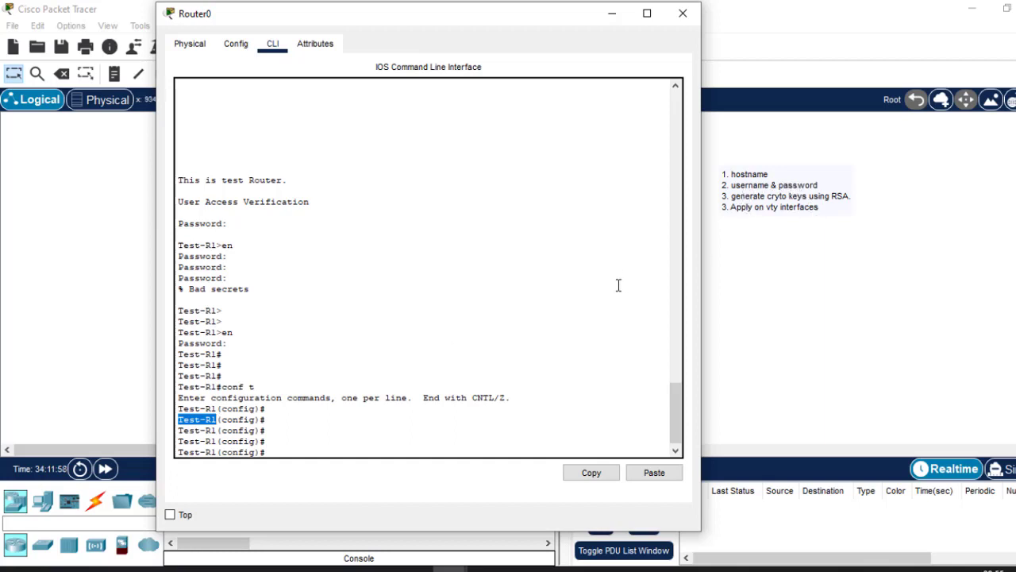
left_click(338, 443)
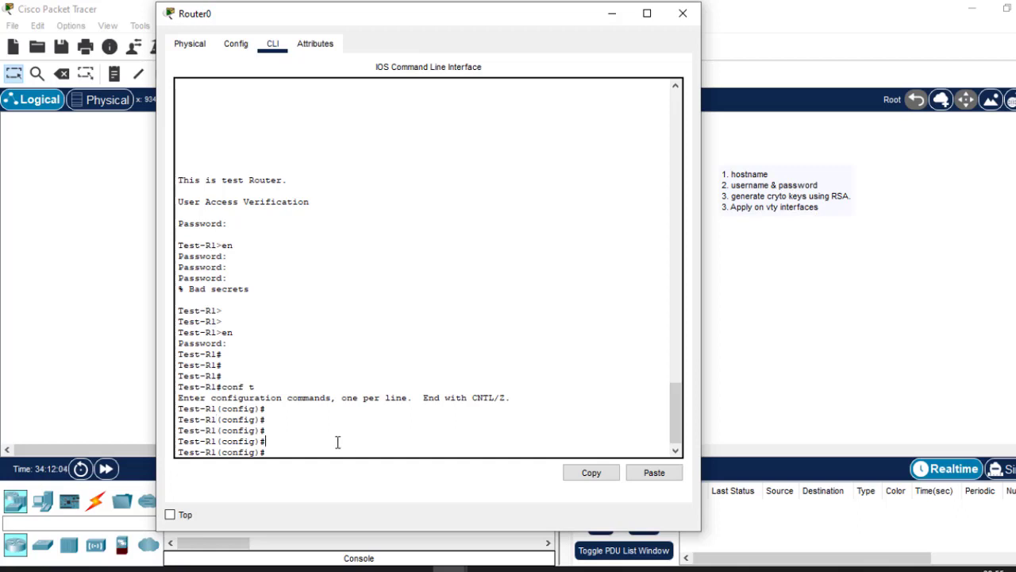
type("user")
key("Tab")
type("ci")
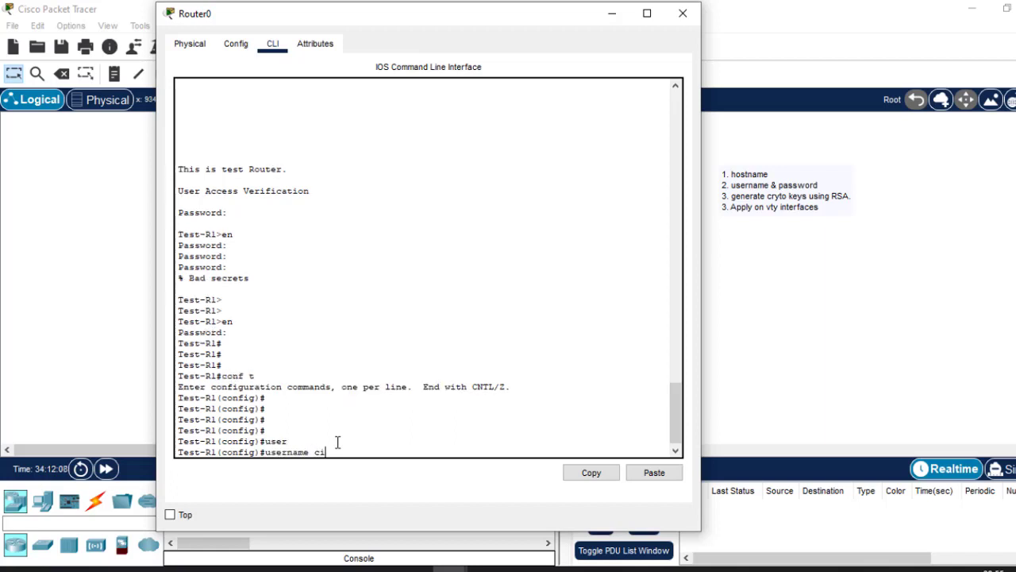
type("sco pas")
key("Tab")
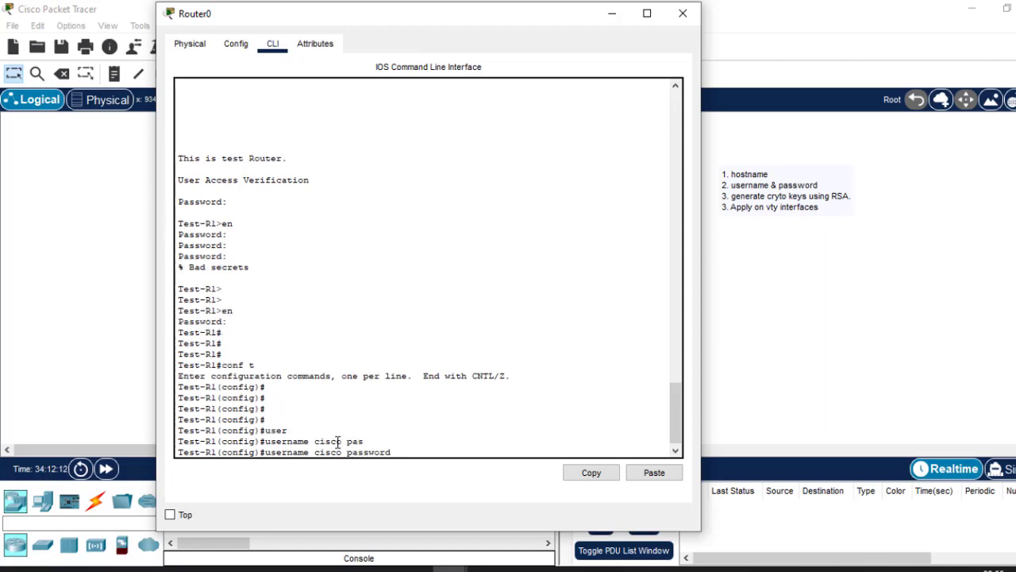
type("cisco")
key("Return")
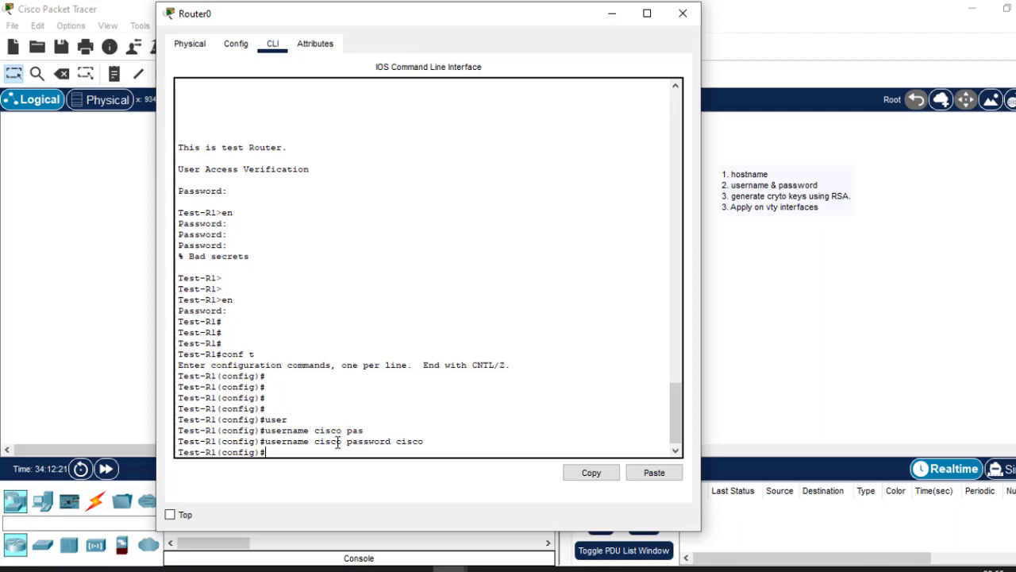
double_click(268, 441)
double_click(305, 440)
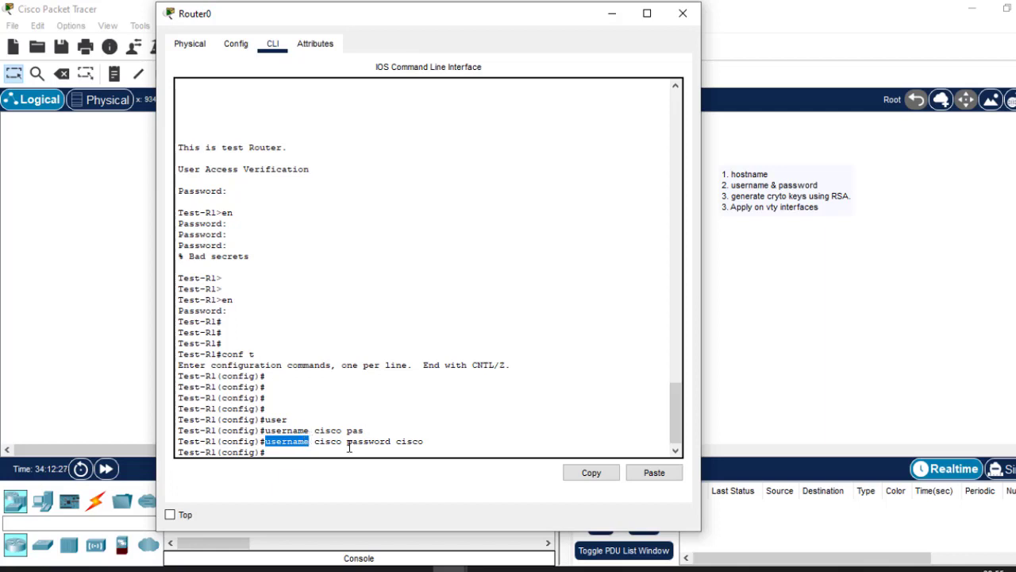
left_click_drag(346, 442, 391, 445)
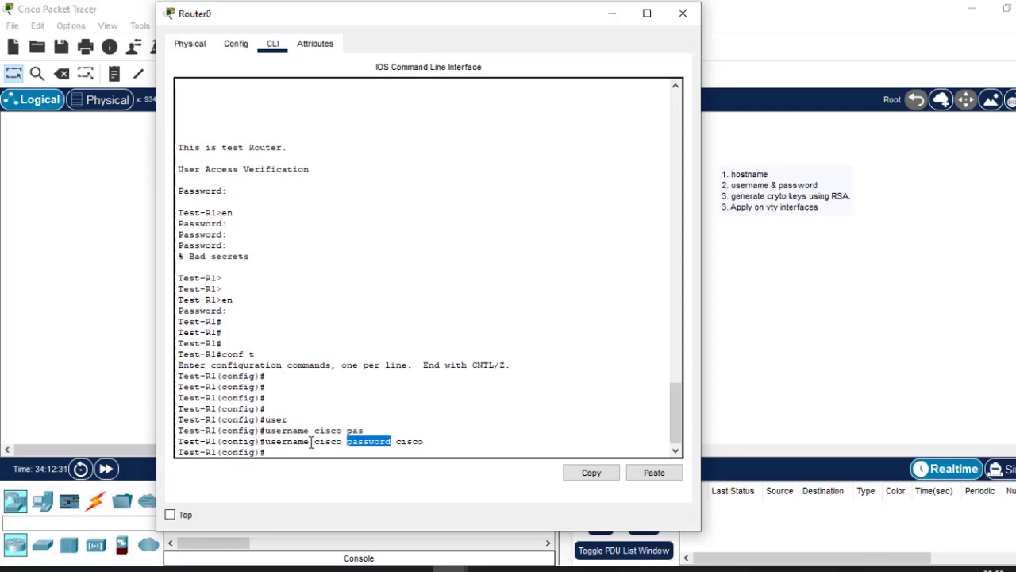
left_click_drag(309, 444, 398, 445)
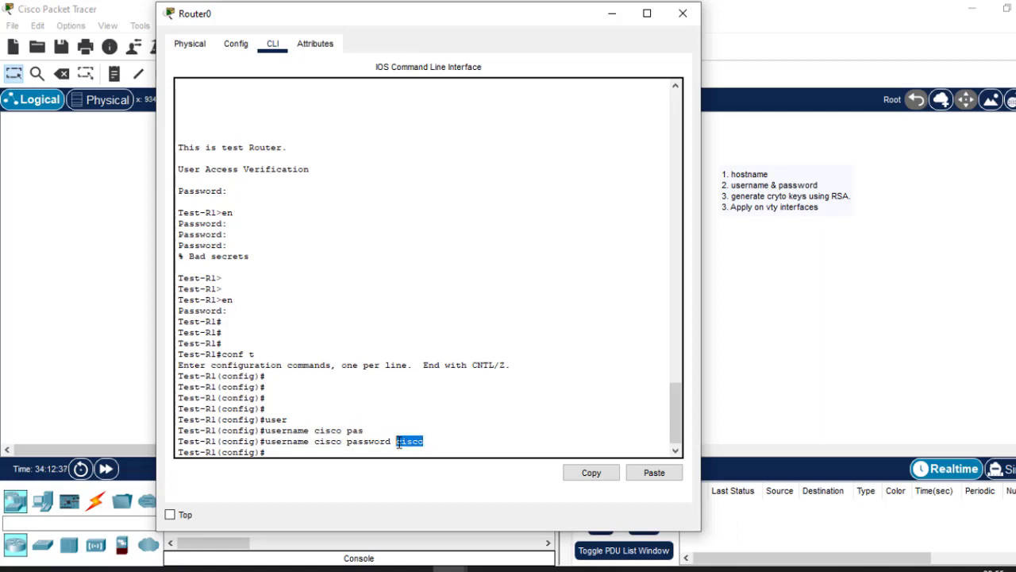
left_click(356, 436)
key("Return")
key("Return")
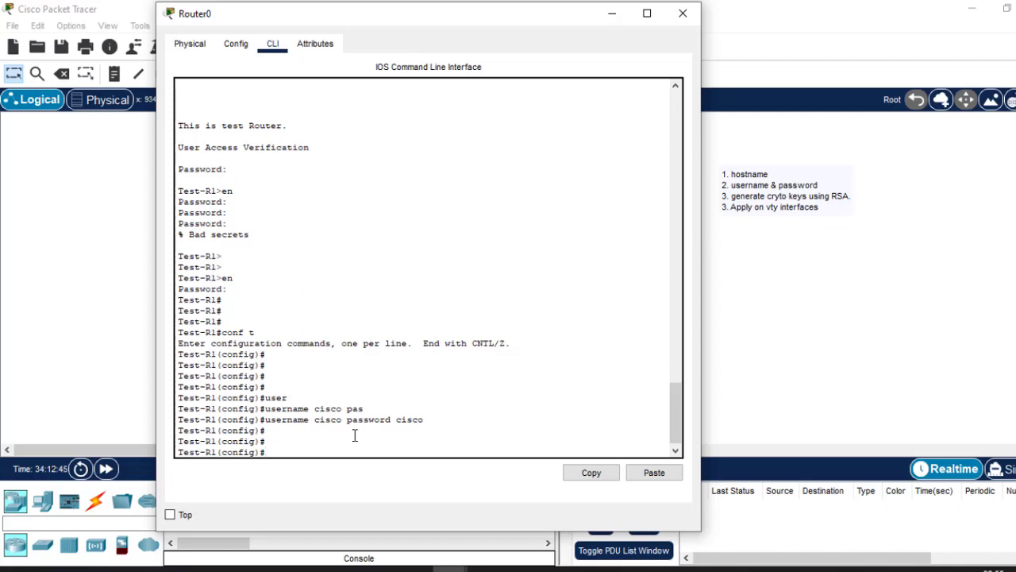
Try to generate the RSA keys with crypto key generate rsa.
type("c")
type("ryp")
type("t")
key("BackSpace")
type("pto")
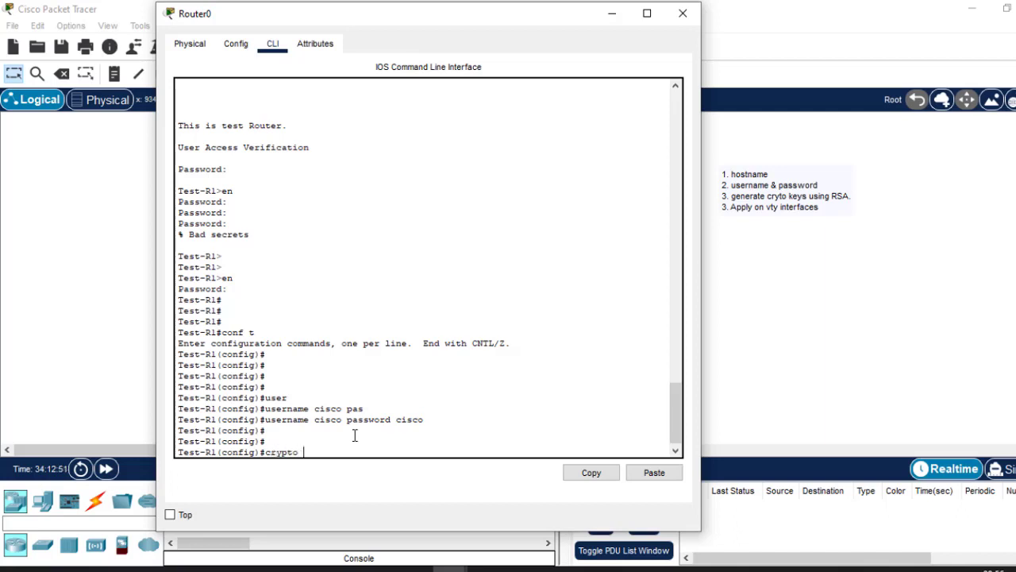
type(" key")
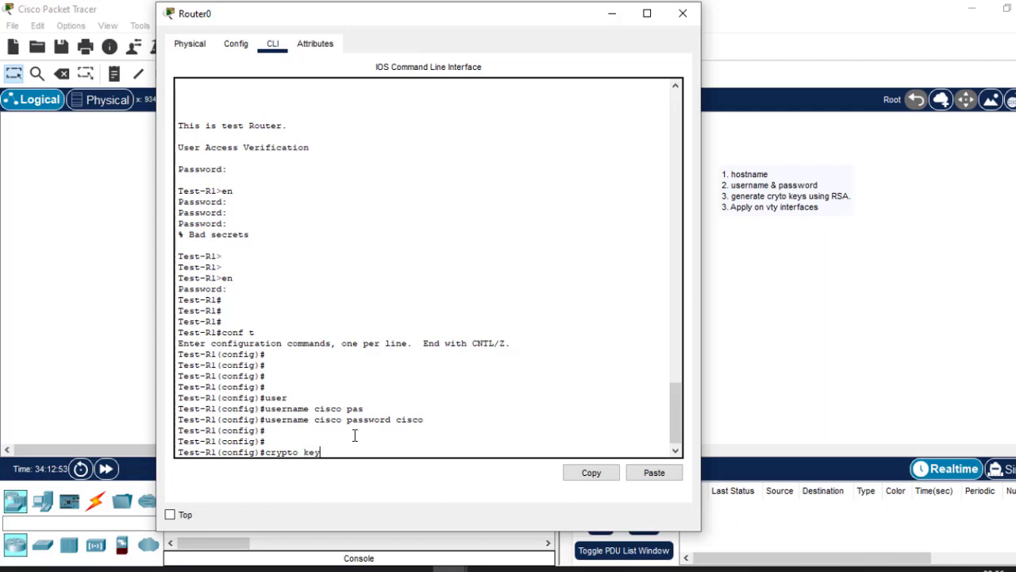
key("Tab")
type("ge")
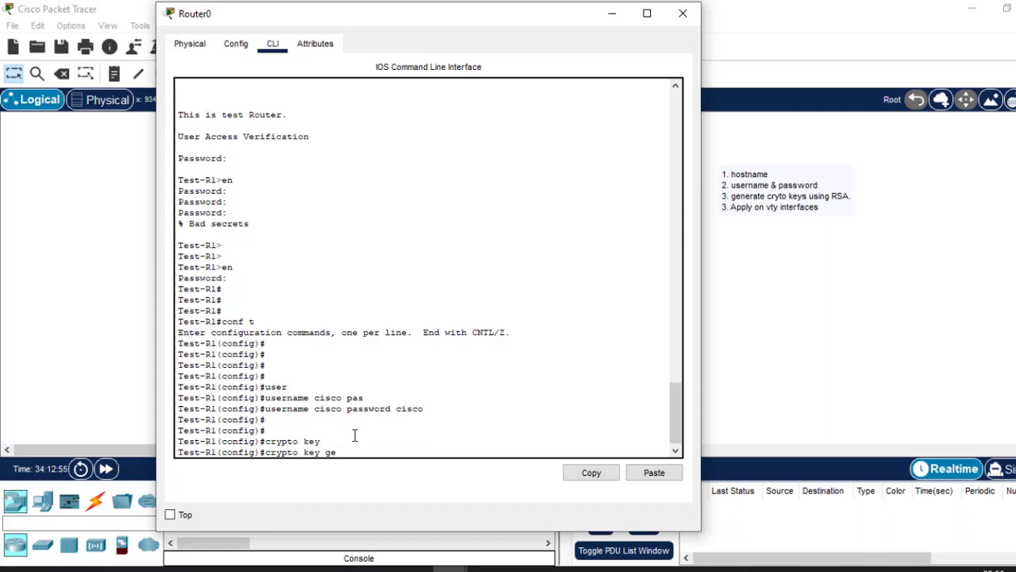
type("r")
key("Tab")
key("BackSpace")
type("ne")
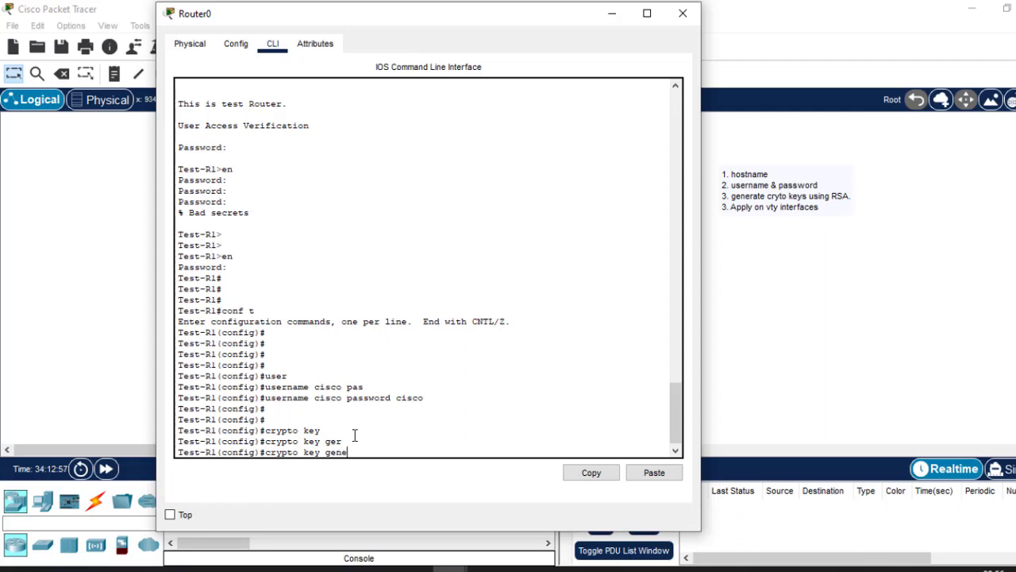
key("Tab")
type("rs")
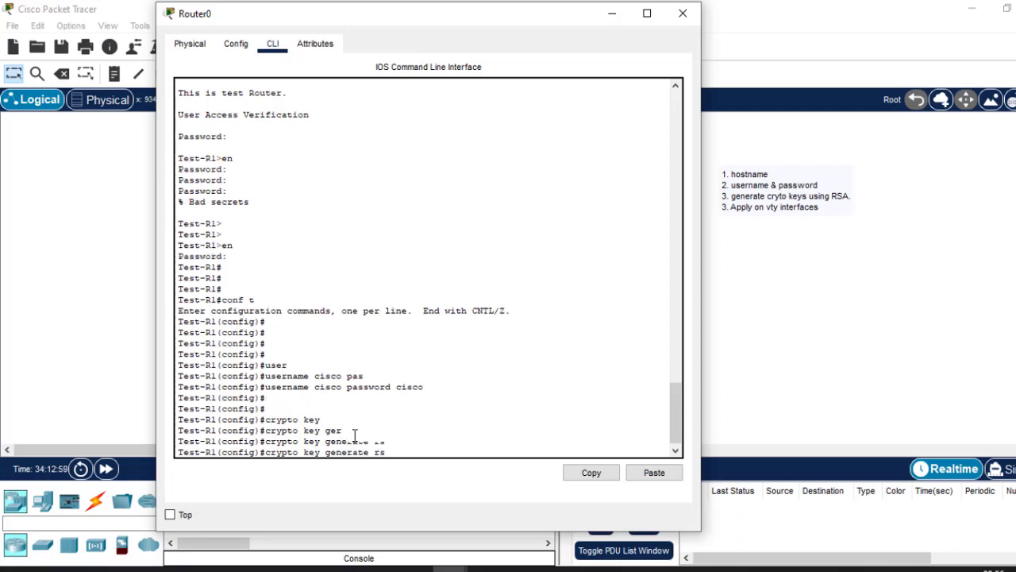
key("Tab")
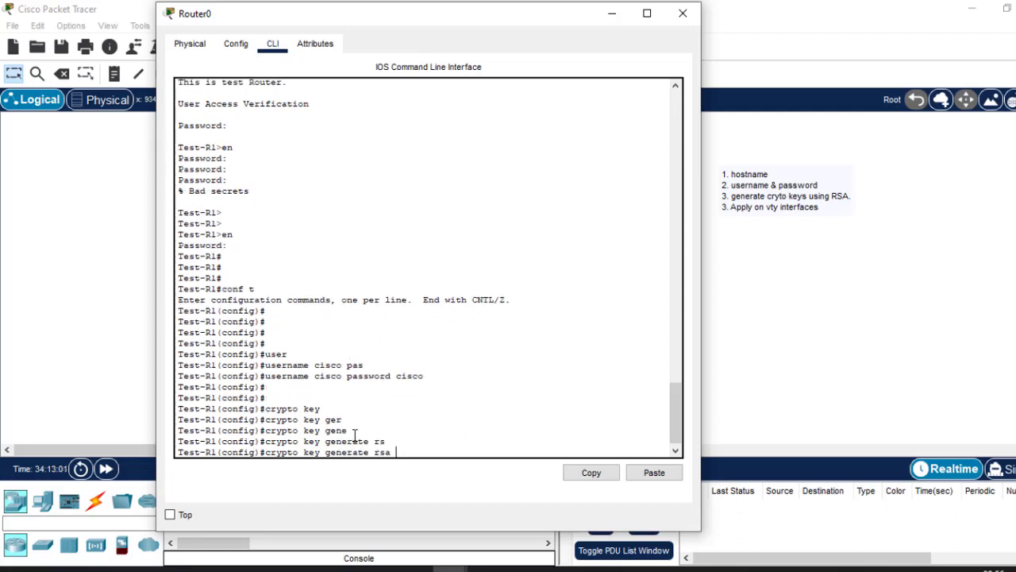
key("Return")
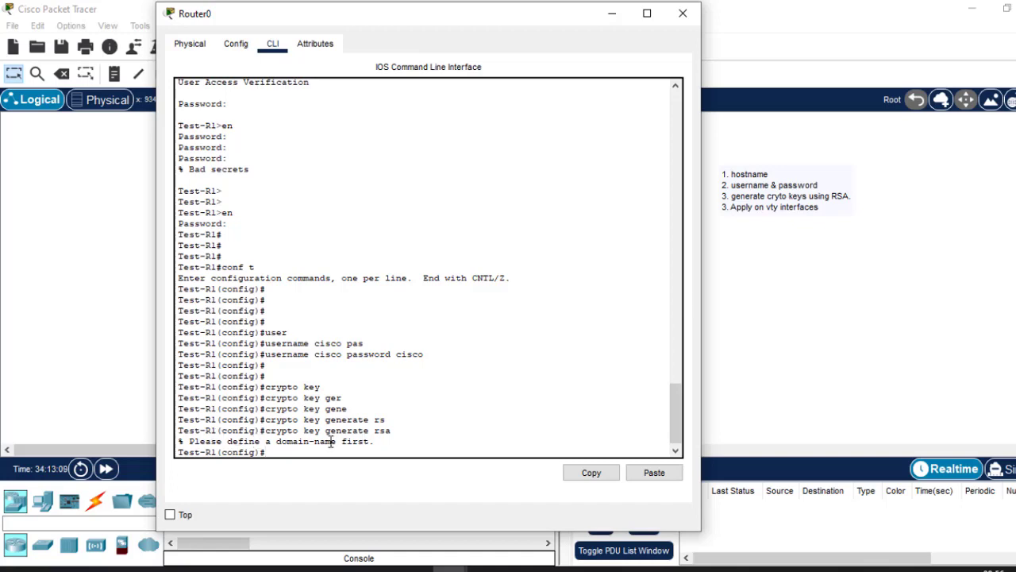
Extend the hostname line of the checklist note with "& dmoain name".
left_click(737, 193)
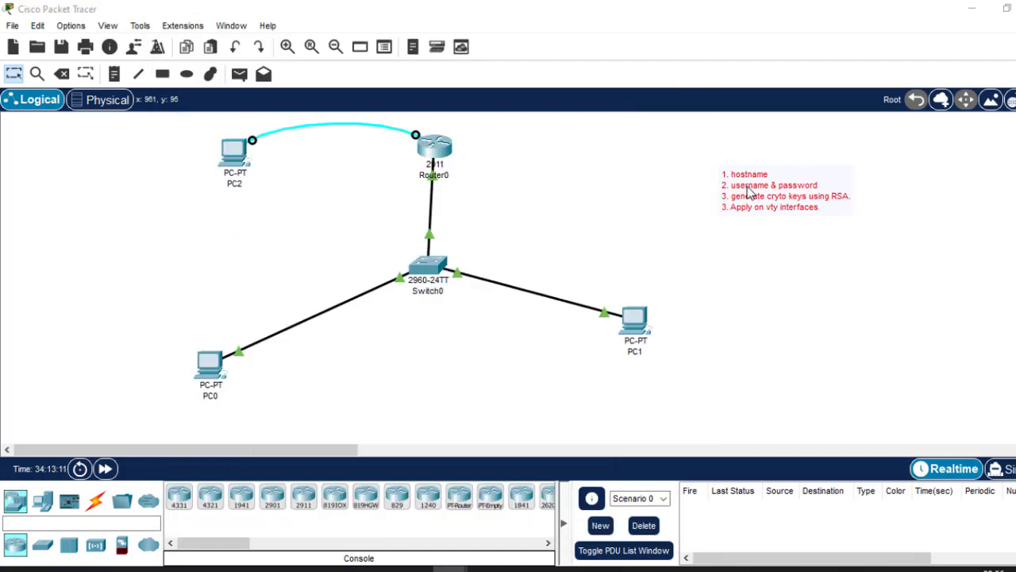
left_click(751, 190)
left_click(774, 172)
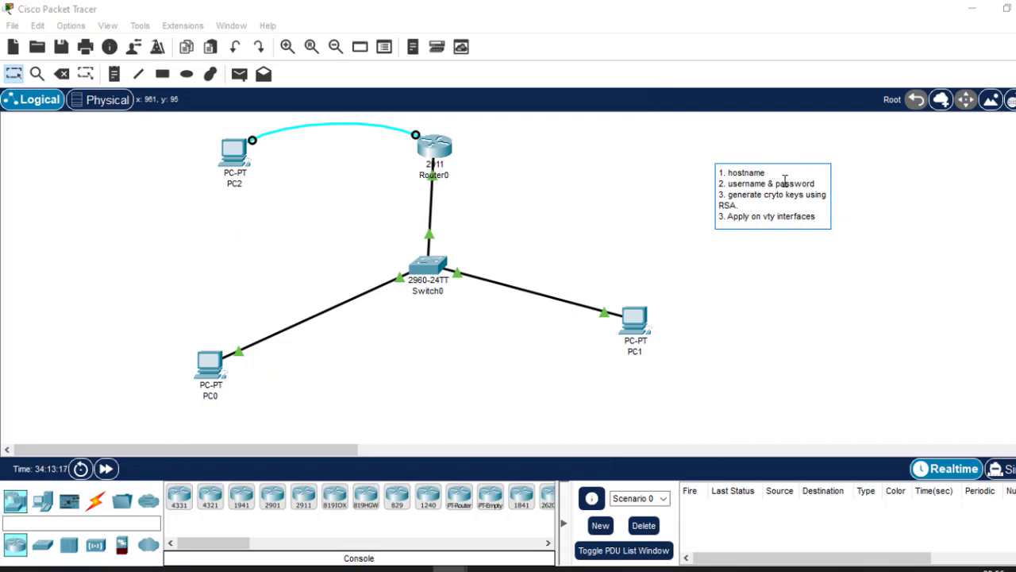
type("& dn")
type("ma")
type("n")
type(" name")
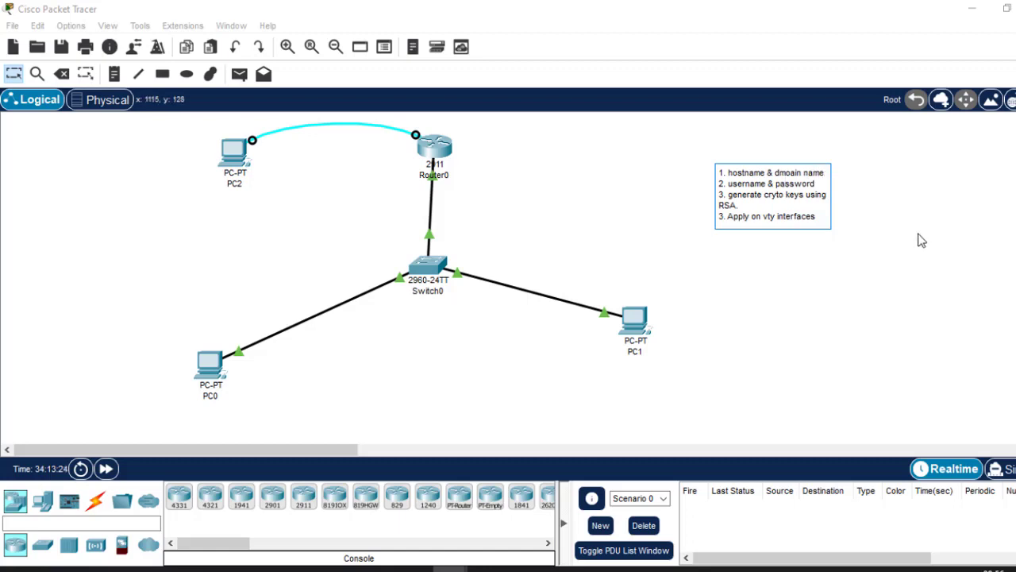
left_click(949, 242)
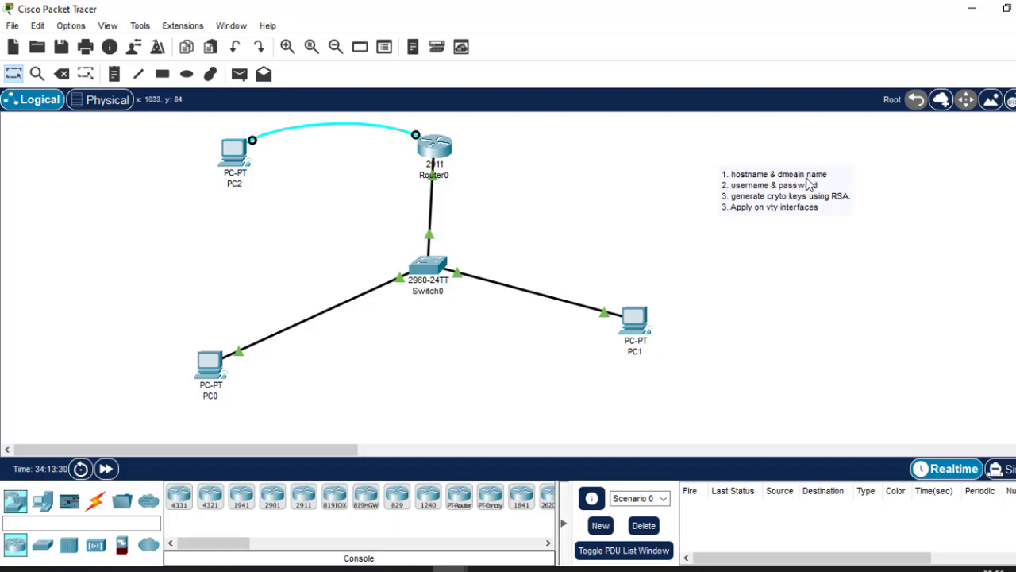
Return to Router0's CLI and set the domain name to cisco.com with ip domain-name.
left_click(432, 149)
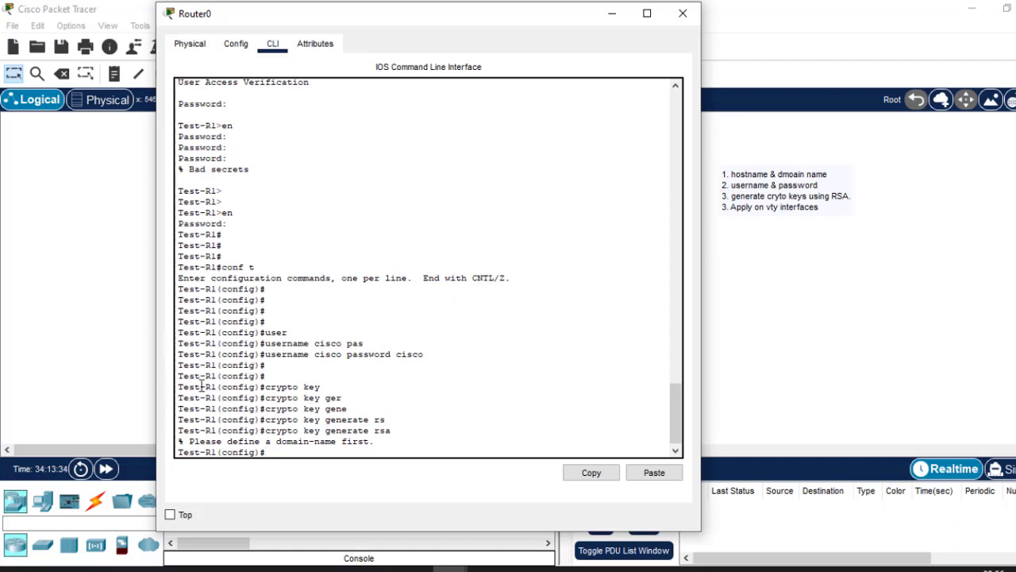
left_click_drag(218, 376, 176, 376)
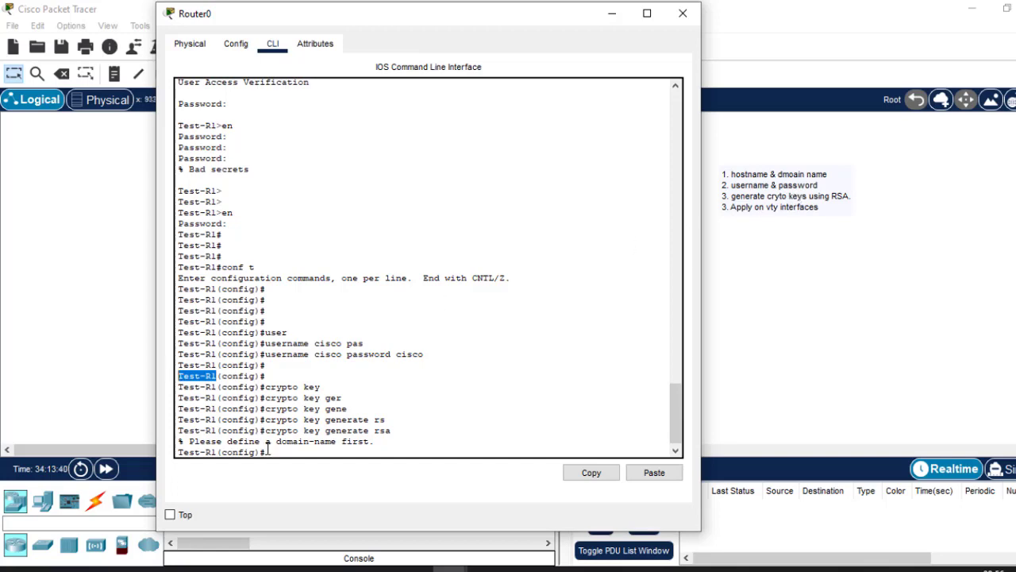
key("Return")
key("Return")
key("Return")
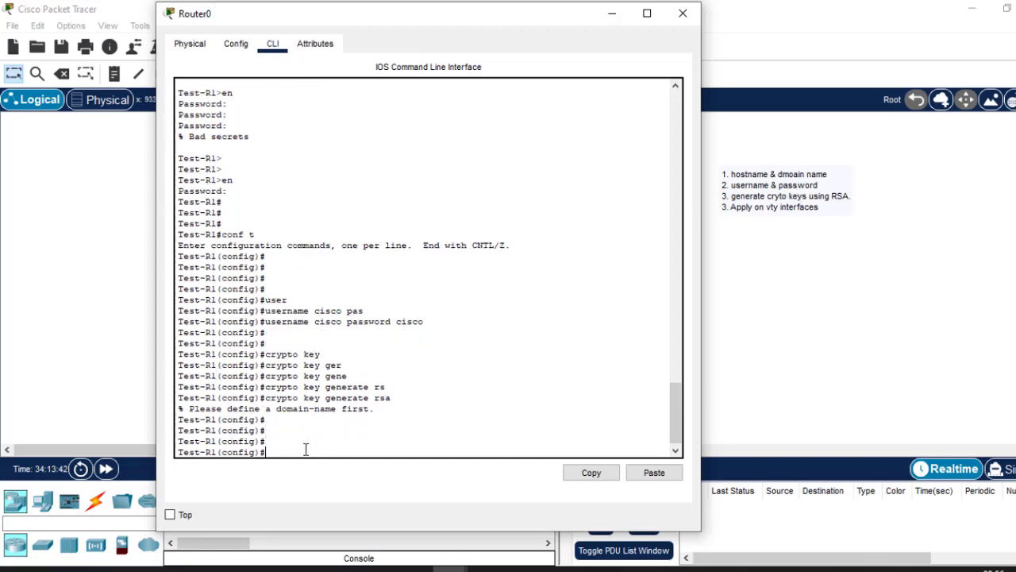
type("ip dom ain-na")
key("Tab")
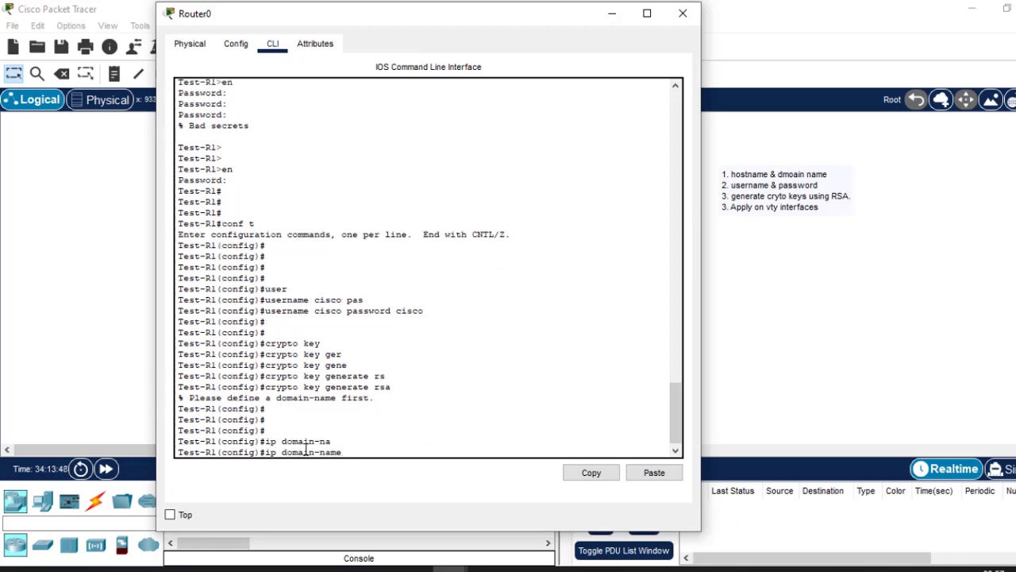
type("cisco.com")
key("Return")
key("Return")
key("Return")
key("Return")
key("Return")
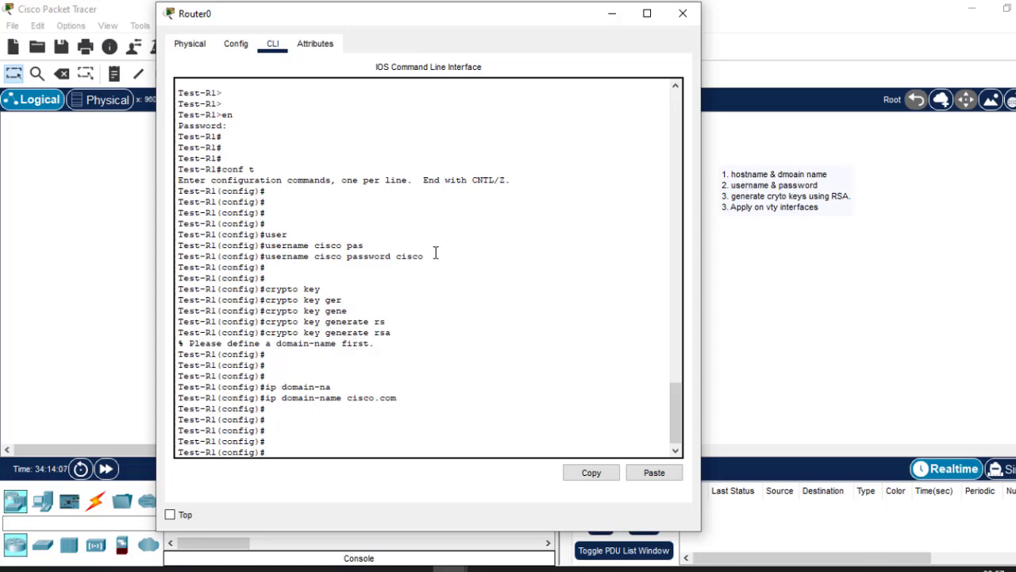
Run crypto key generate rsa in the router's global configuration mode.
left_click_drag(425, 256, 259, 256)
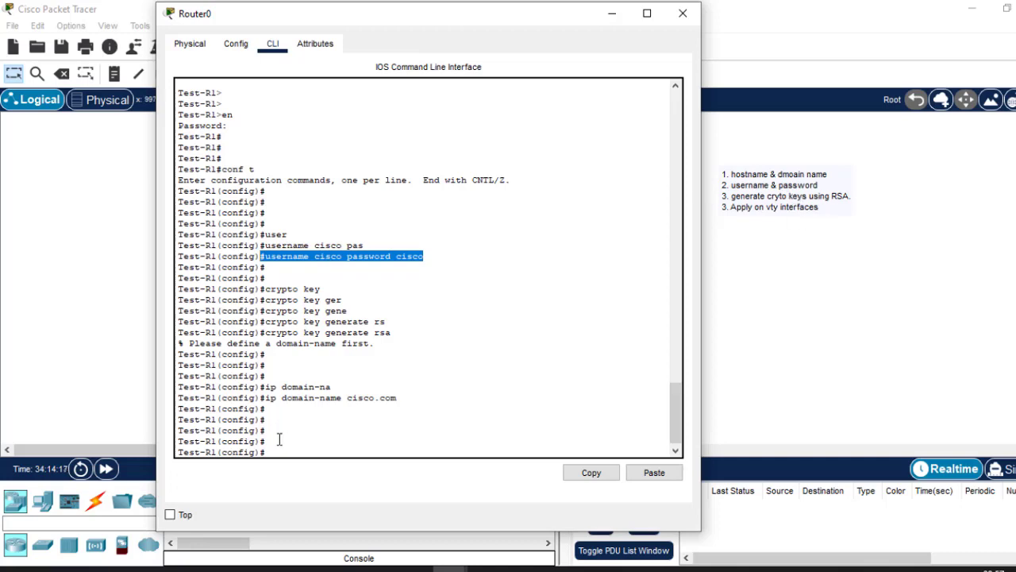
left_click(306, 429)
type("cry")
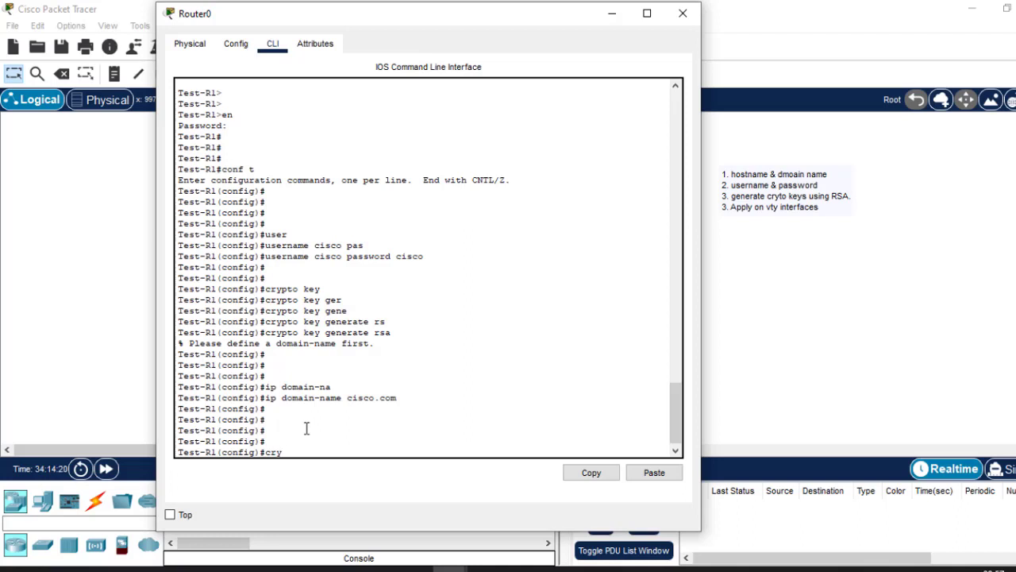
type("tpt")
key("Tab")
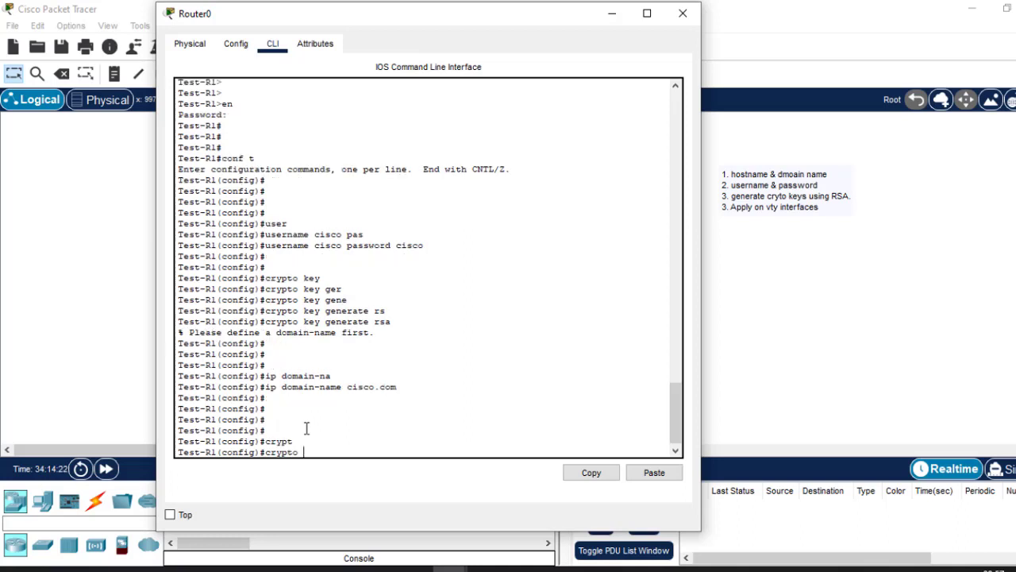
type("ke")
key("Tab")
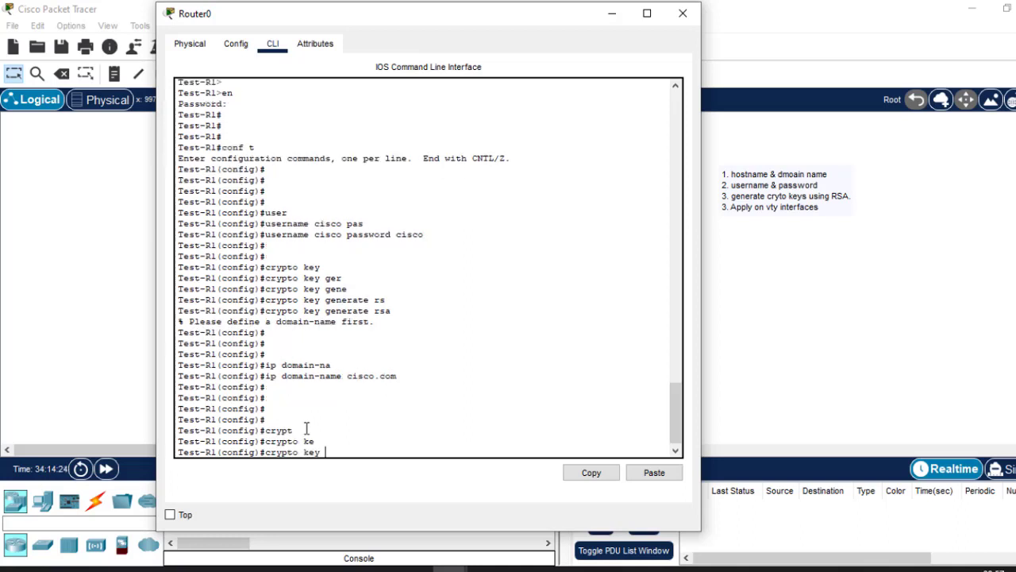
type("ge")
key("Tab")
type("rs")
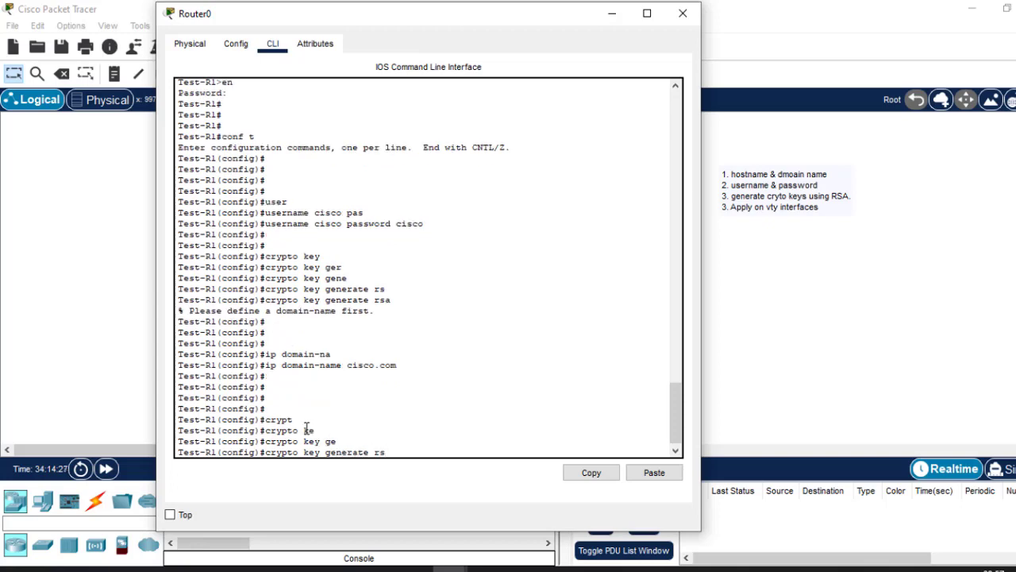
key("Tab")
key("Return")
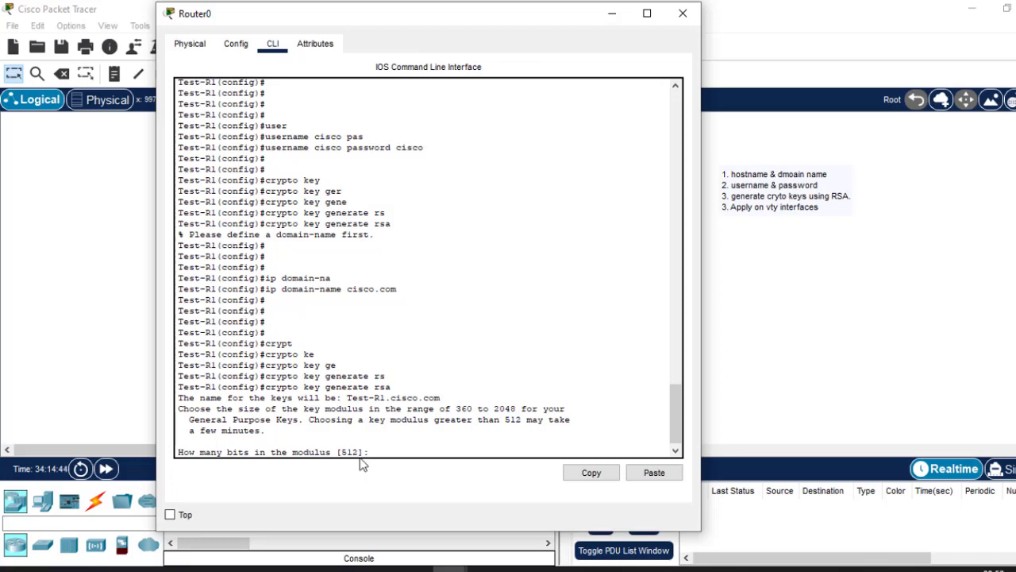
Set the RSA key modulus to 1024 bits and generate the keys.
left_click_drag(360, 452, 341, 450)
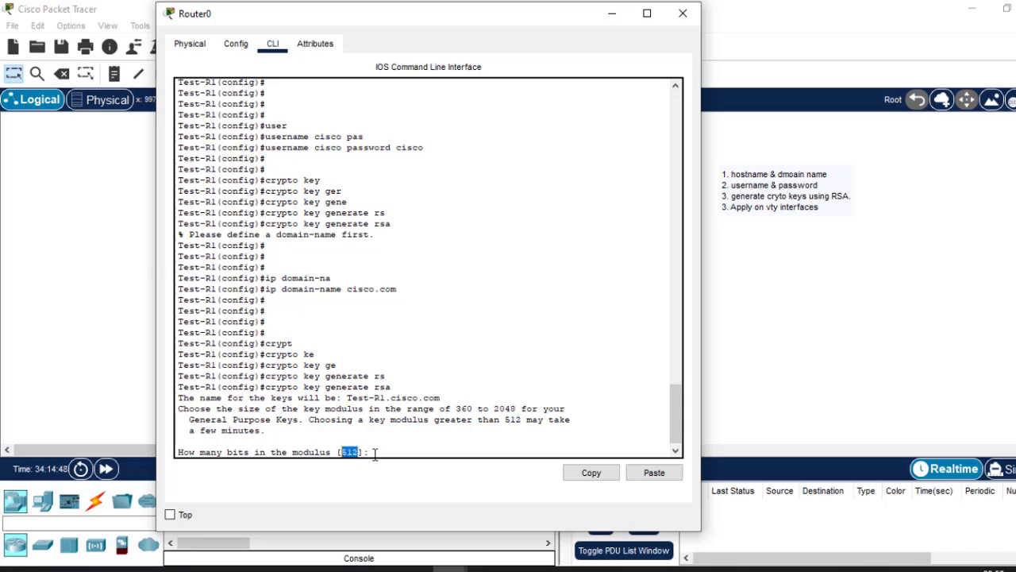
left_click(376, 452)
type("1024")
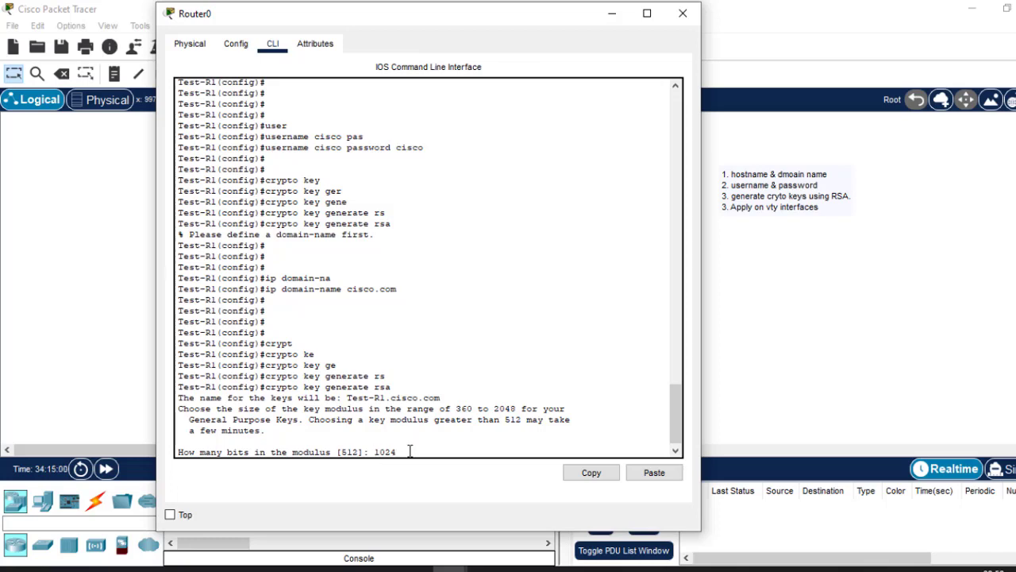
key("Return")
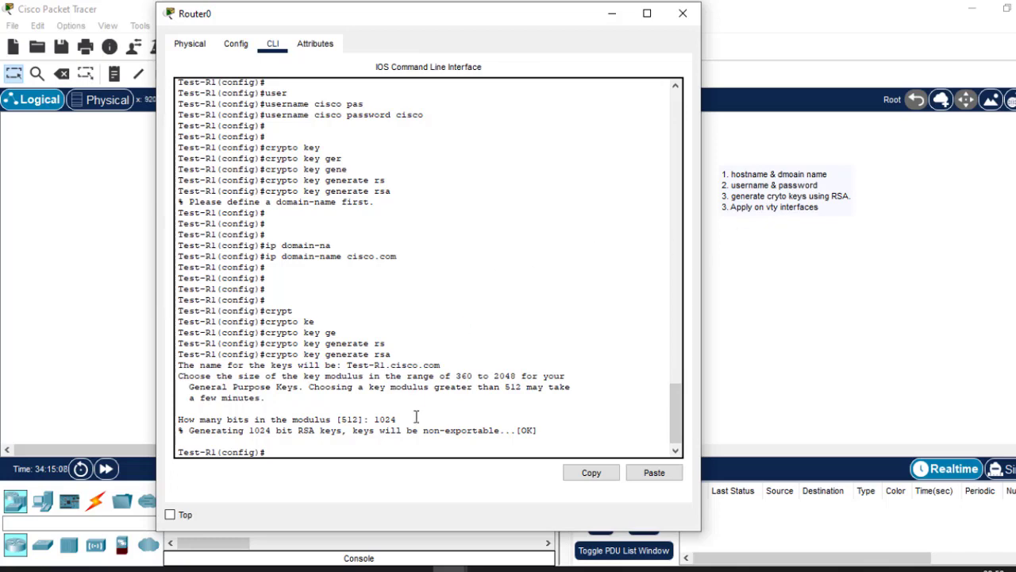
key("Return")
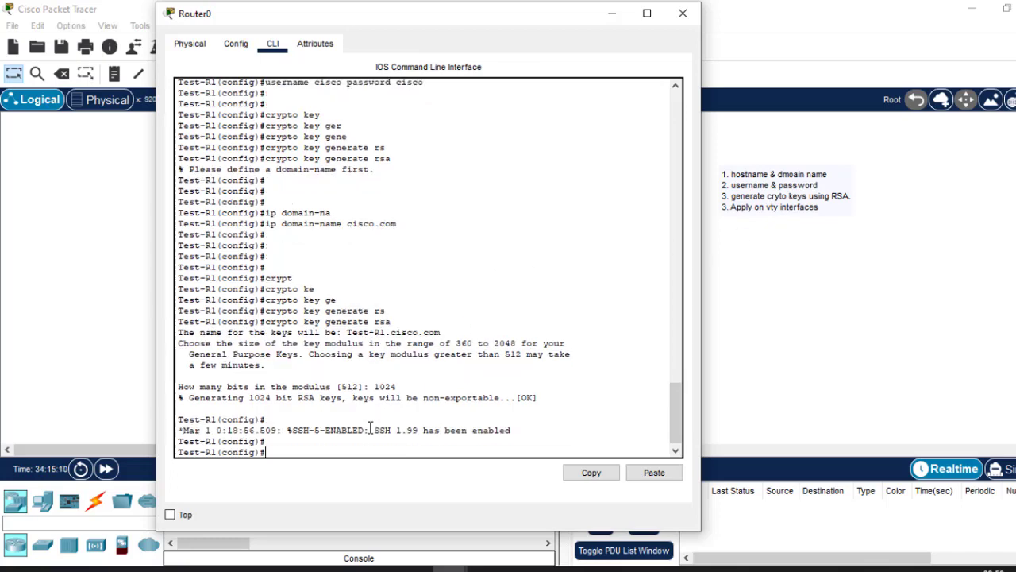
Enter line configuration mode for all vty lines with line vty 0 15.
type("line  vty 0 15")
key("Return")
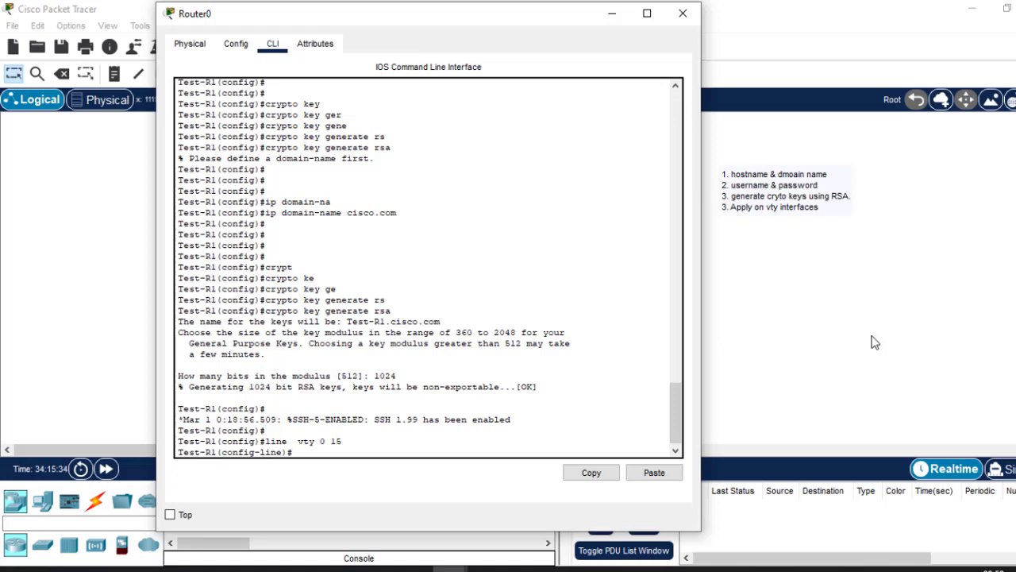
Reuse the earlier telnet 192.168.1.1 command in PC0's Command Prompt and log in to the router with the vty password.
left_click(960, 311)
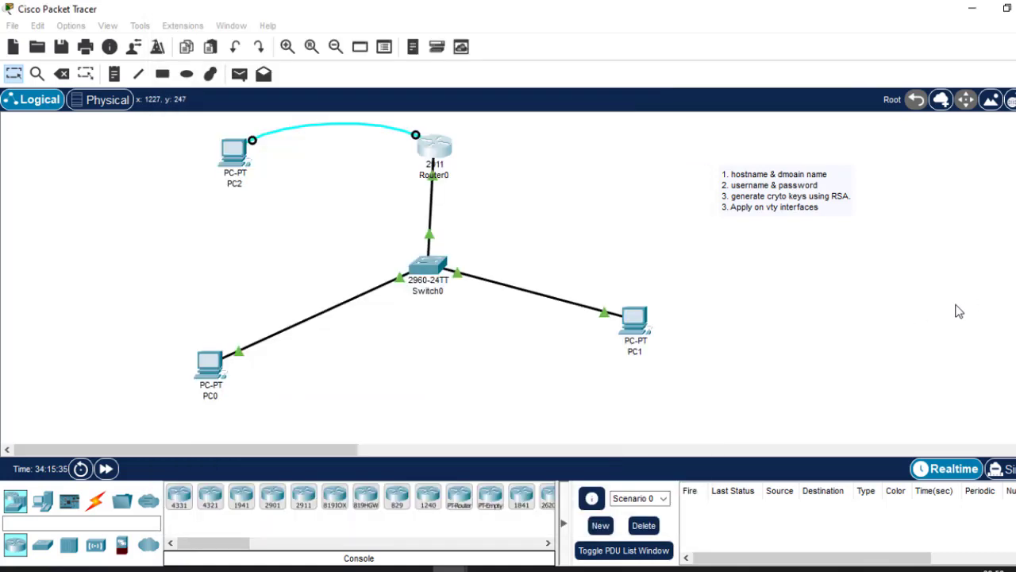
left_click(204, 370)
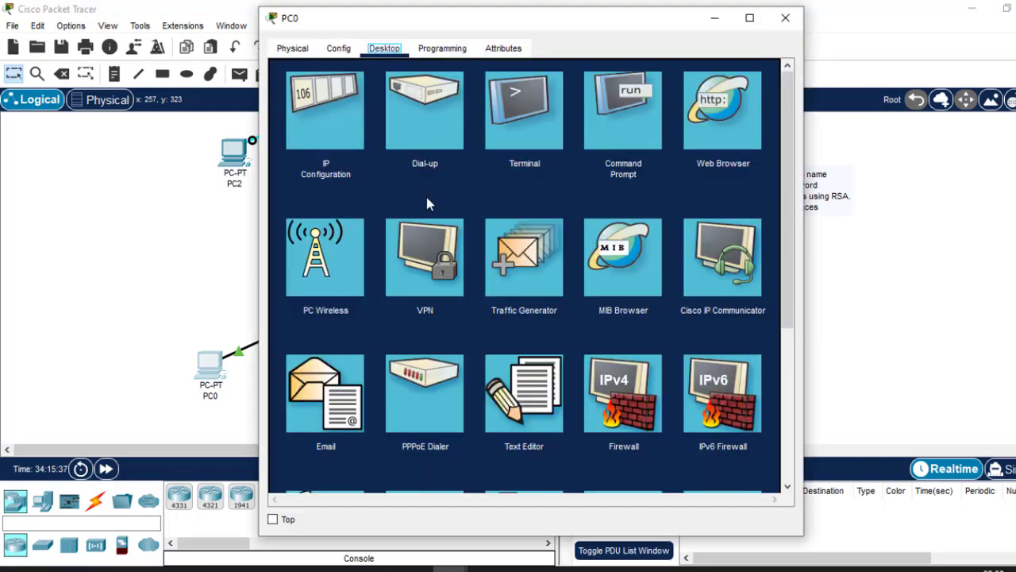
left_click(589, 102)
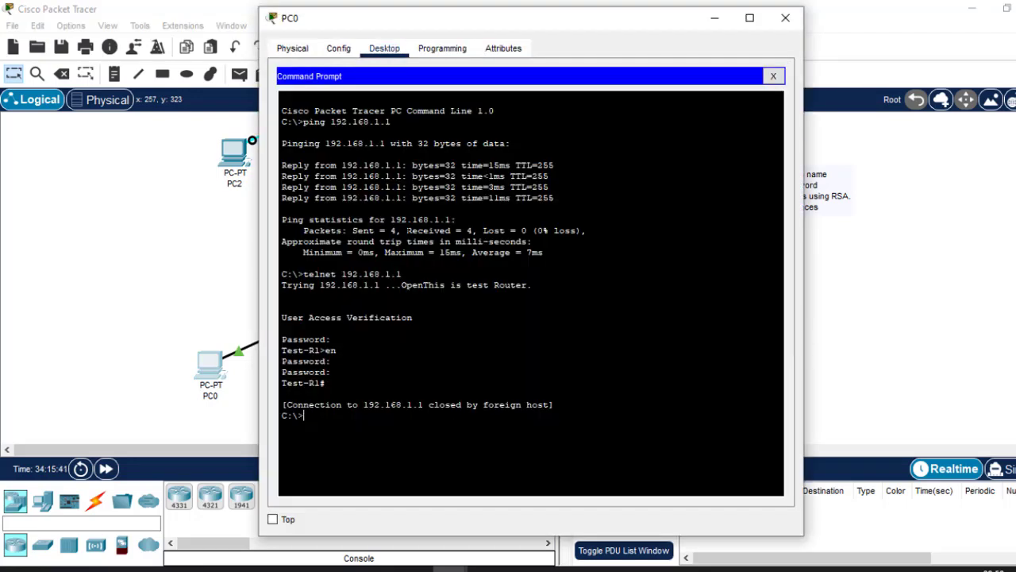
left_click_drag(304, 274, 403, 274)
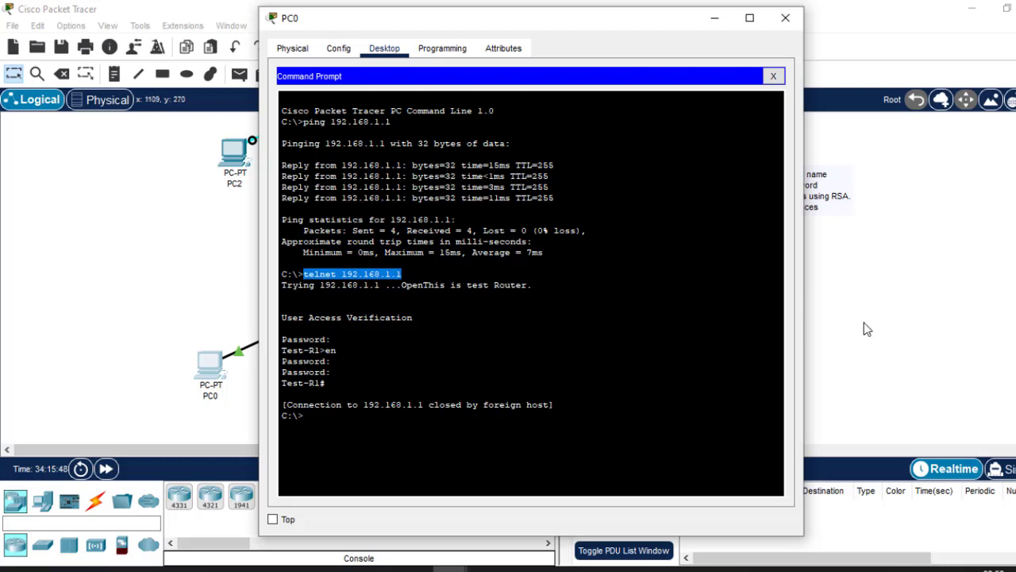
left_click(882, 380)
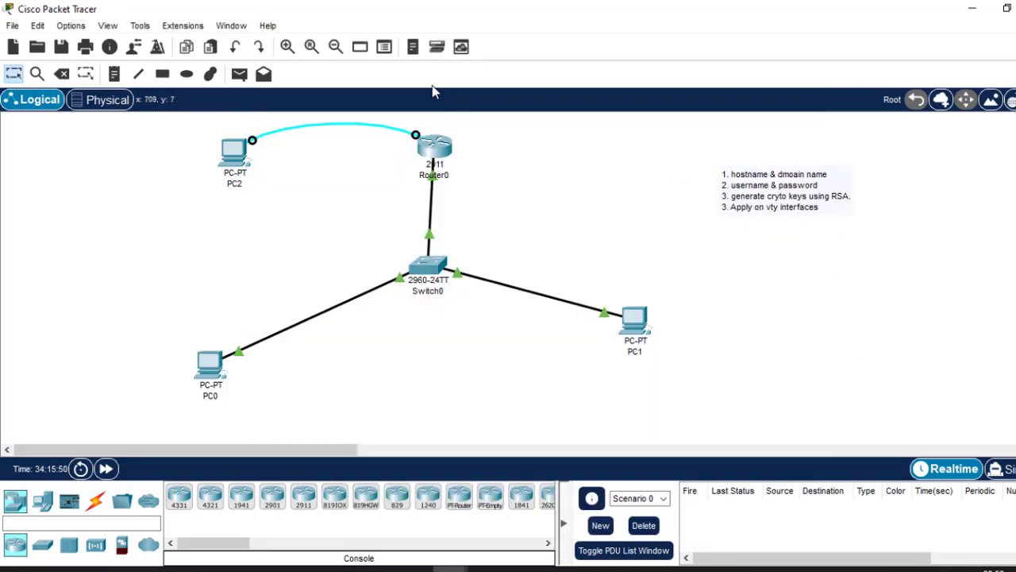
left_click(441, 152)
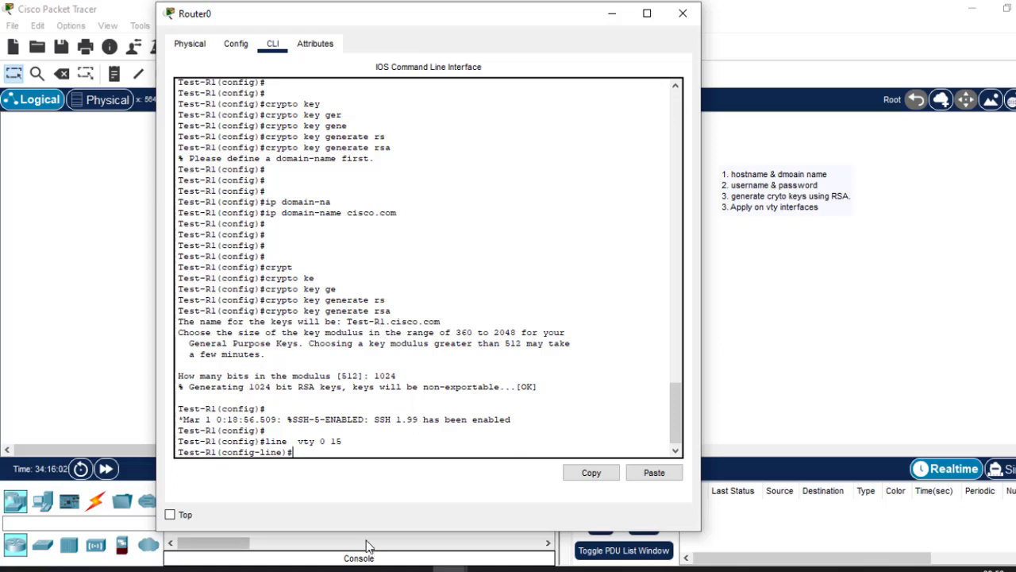
left_click(897, 395)
left_click(209, 366)
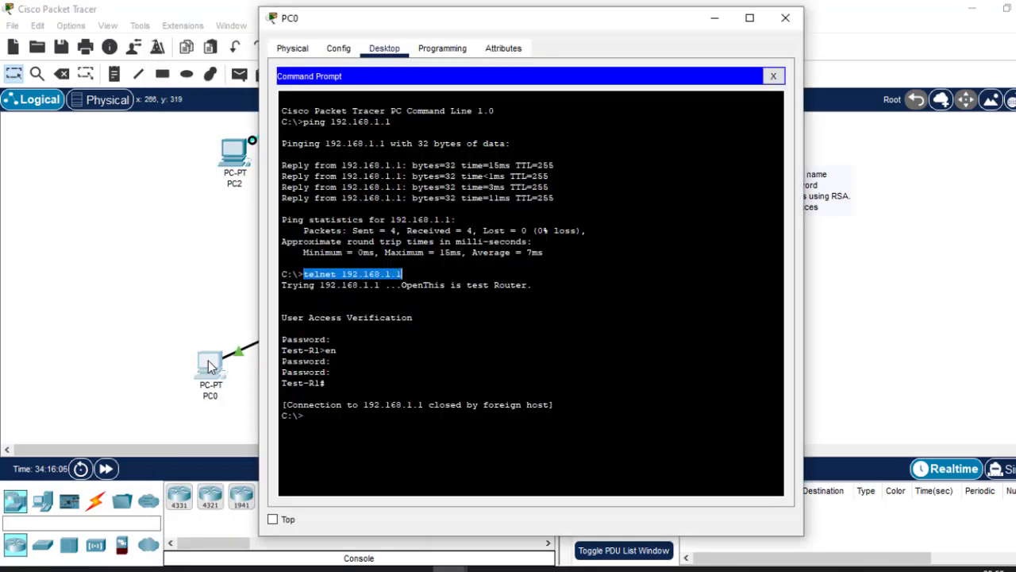
left_click(336, 360)
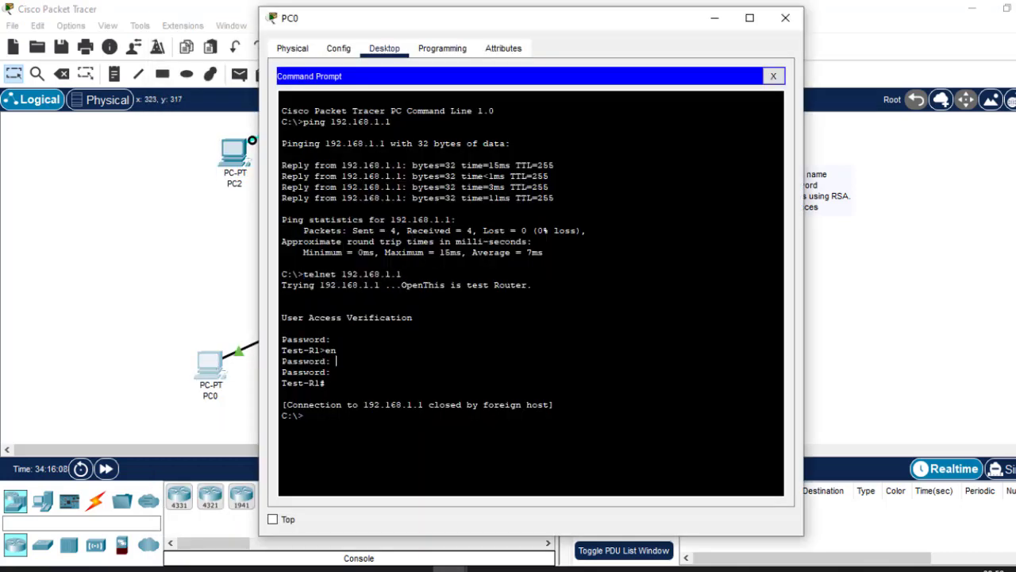
type("telnet 192.168.1.1")
key("Return")
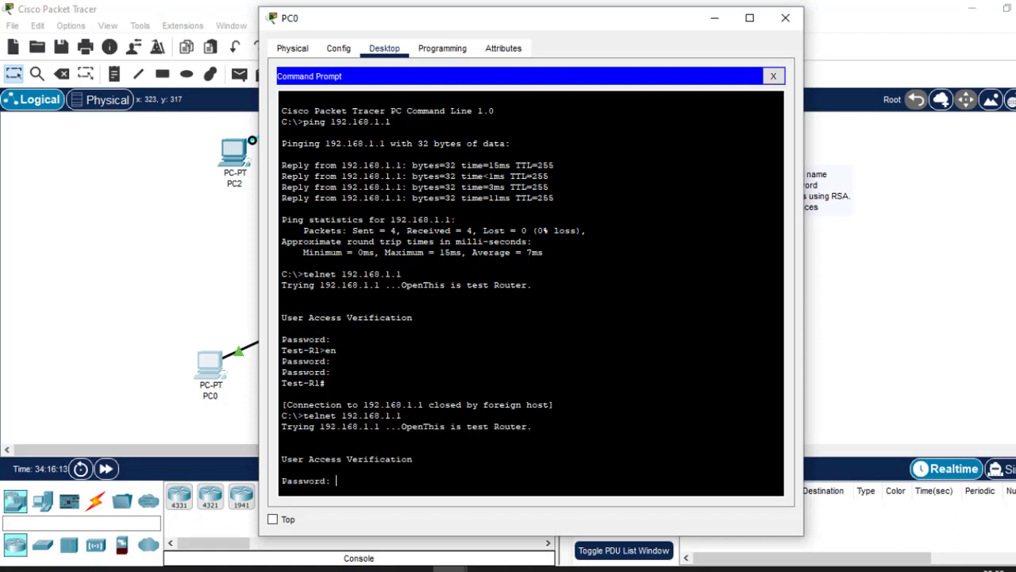
key("Return")
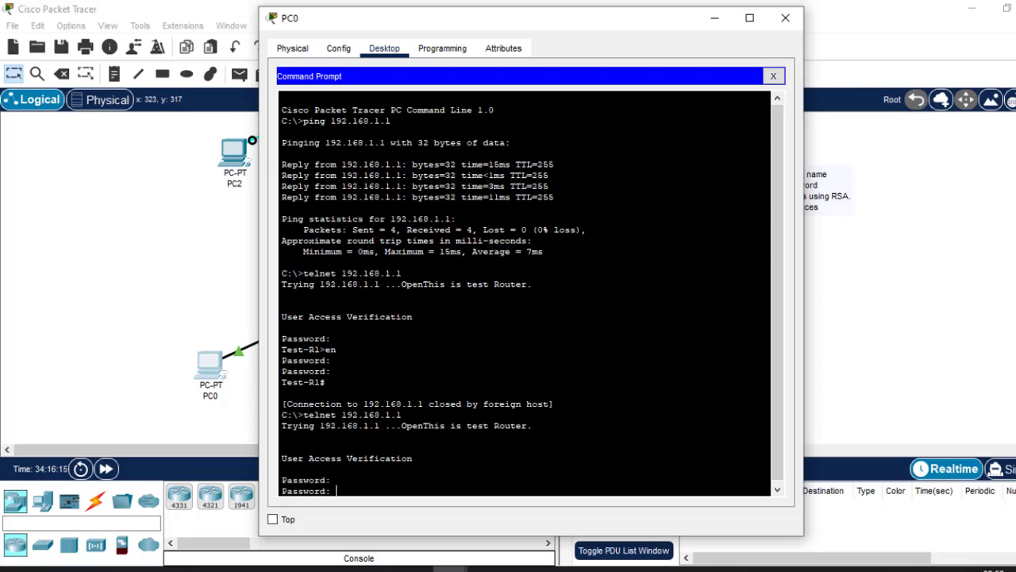
key("Return")
key("Return")
key("Return")
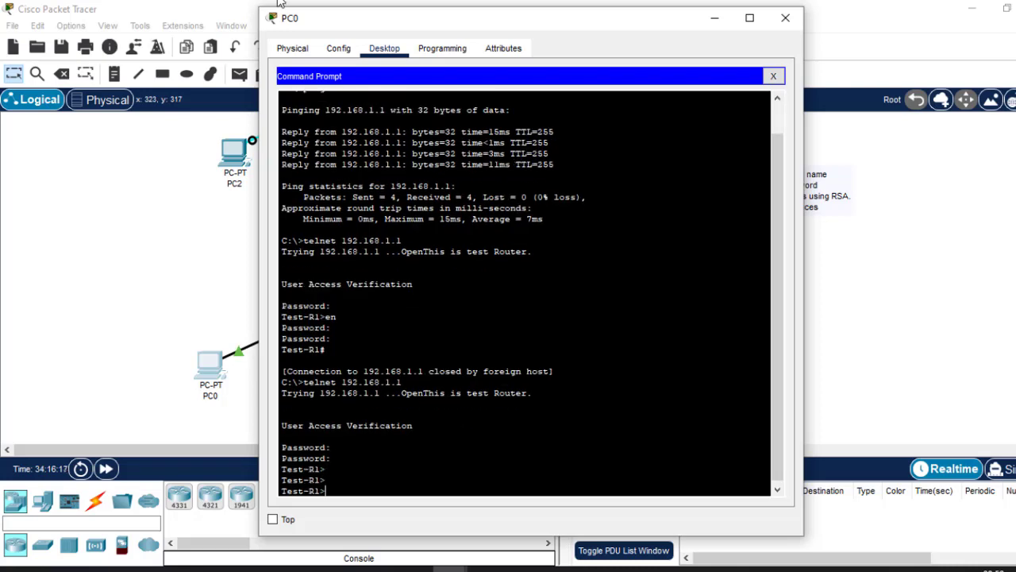
Return to Router0's CLI and make the vty lines authenticate against the local user database with login local.
left_click(159, 331)
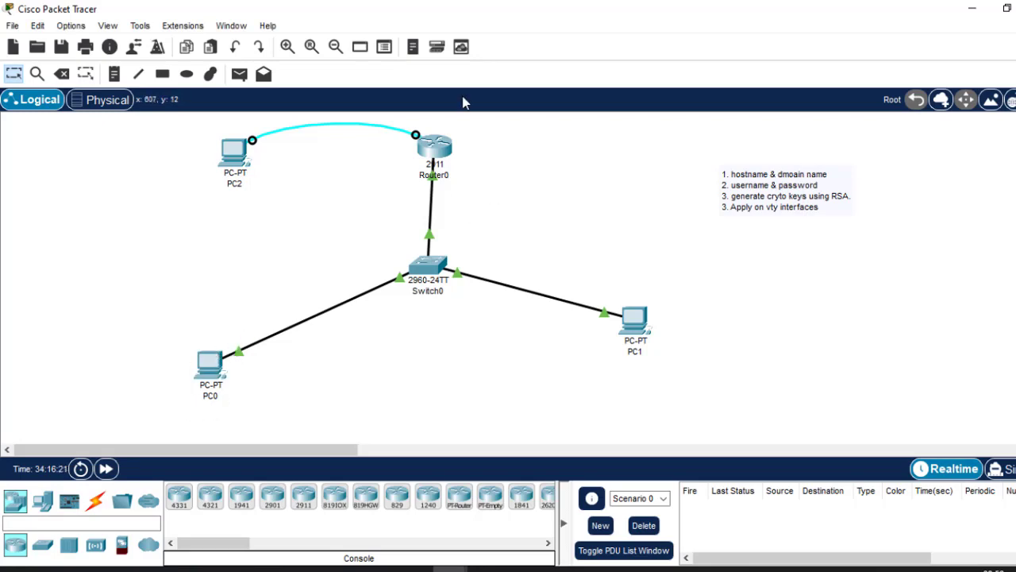
left_click(435, 149)
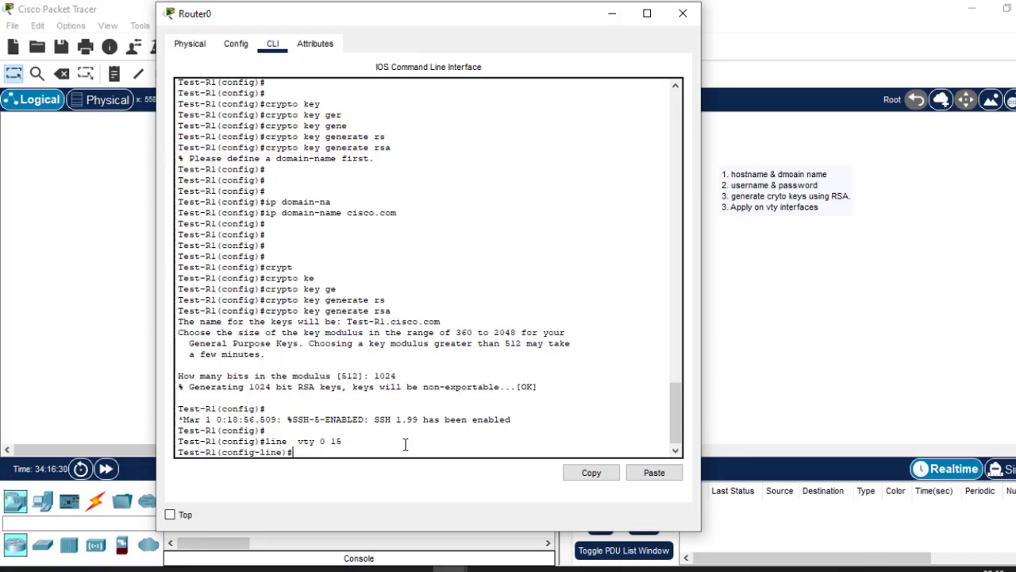
type("login local")
key("Return")
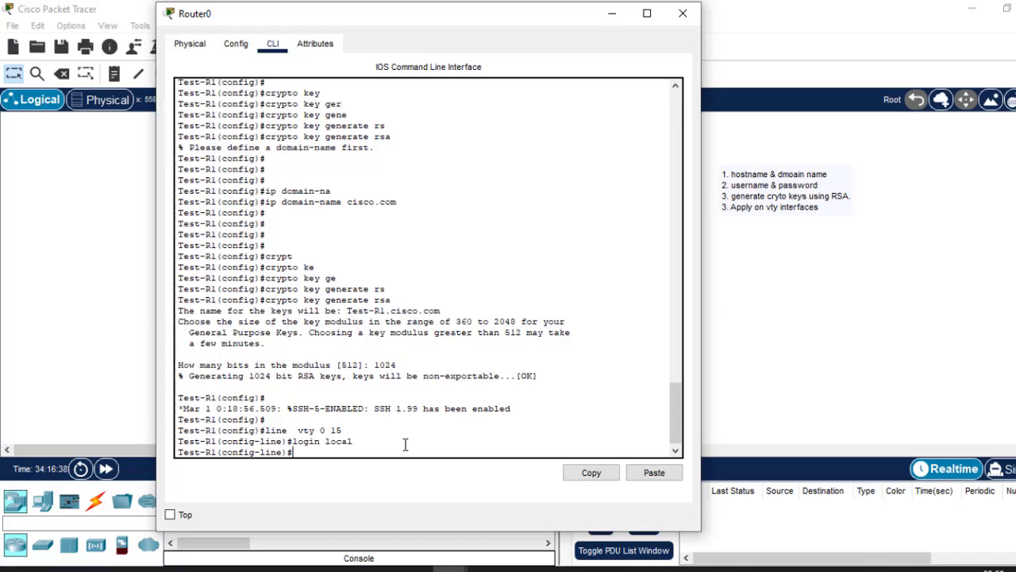
left_click(362, 441)
left_click_drag(362, 441, 326, 435)
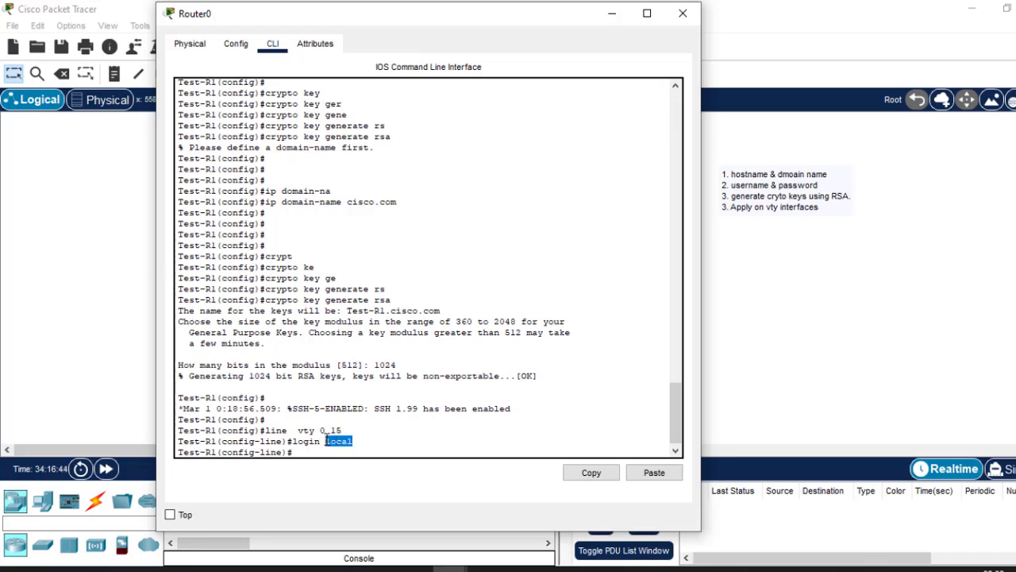
left_click_drag(671, 412, 670, 367)
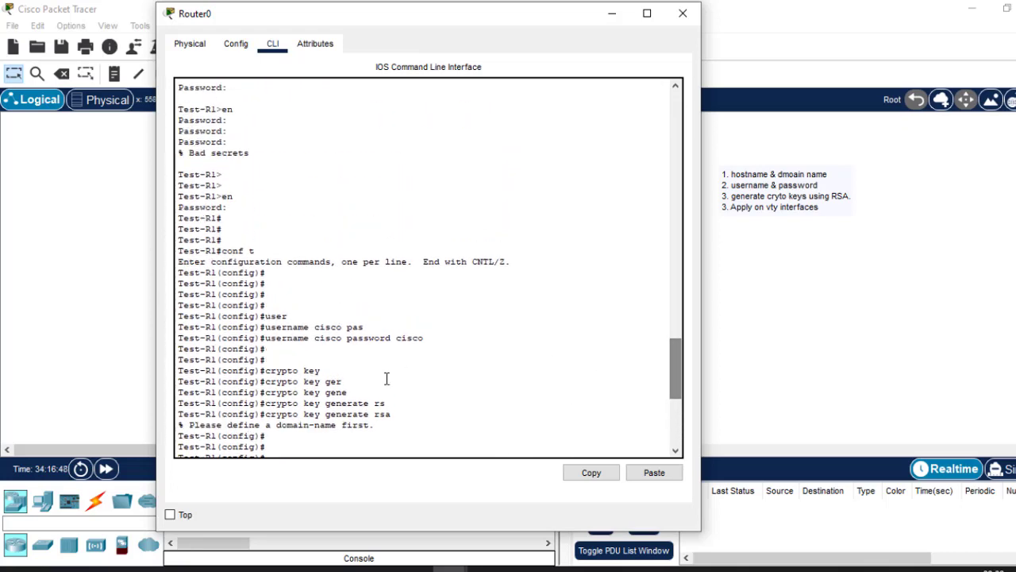
left_click_drag(431, 333, 273, 340)
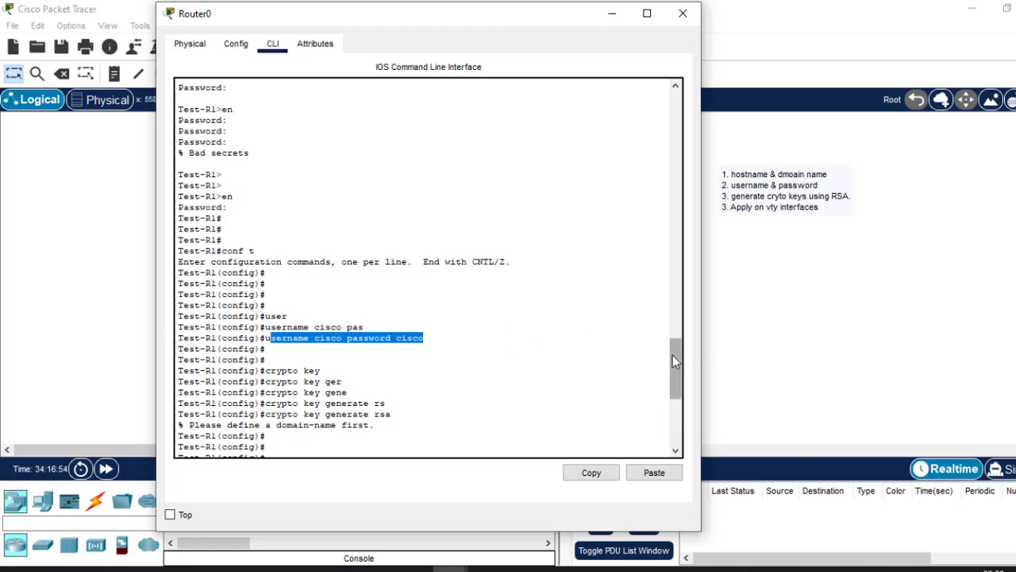
left_click_drag(674, 349, 688, 464)
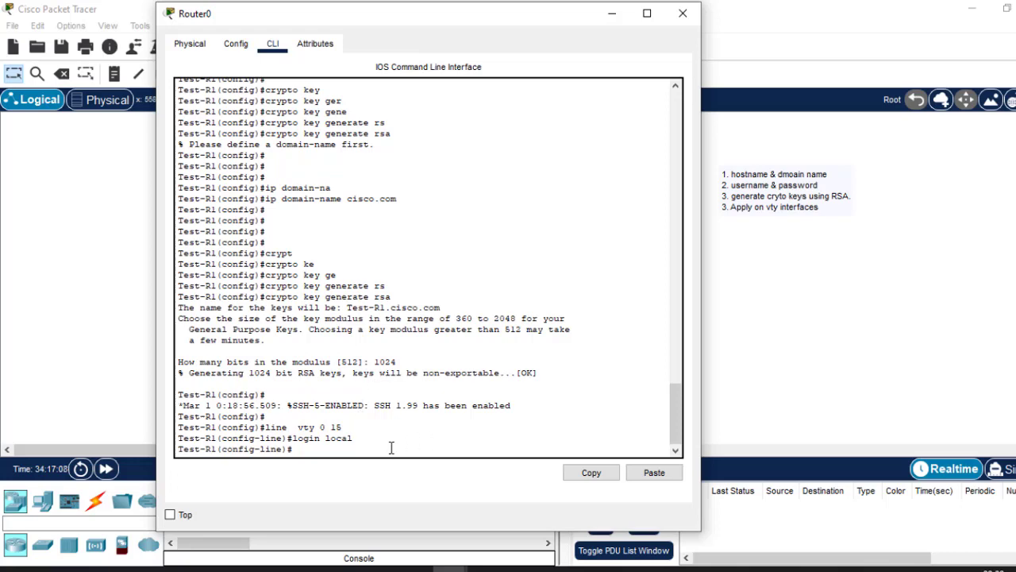
Go back to PC0's Command Prompt and exit the open telnet session to the router.
left_click(773, 384)
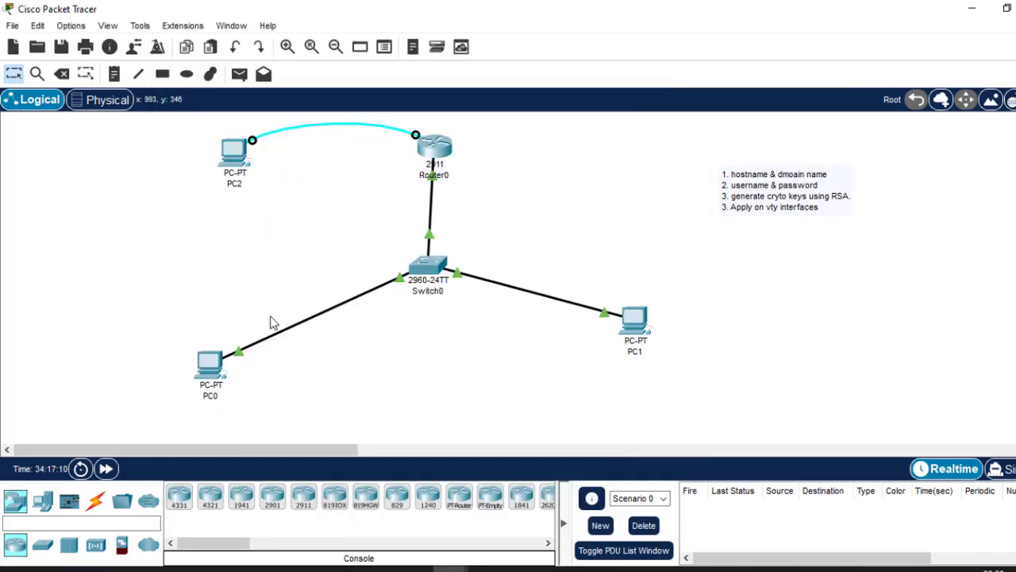
left_click(213, 361)
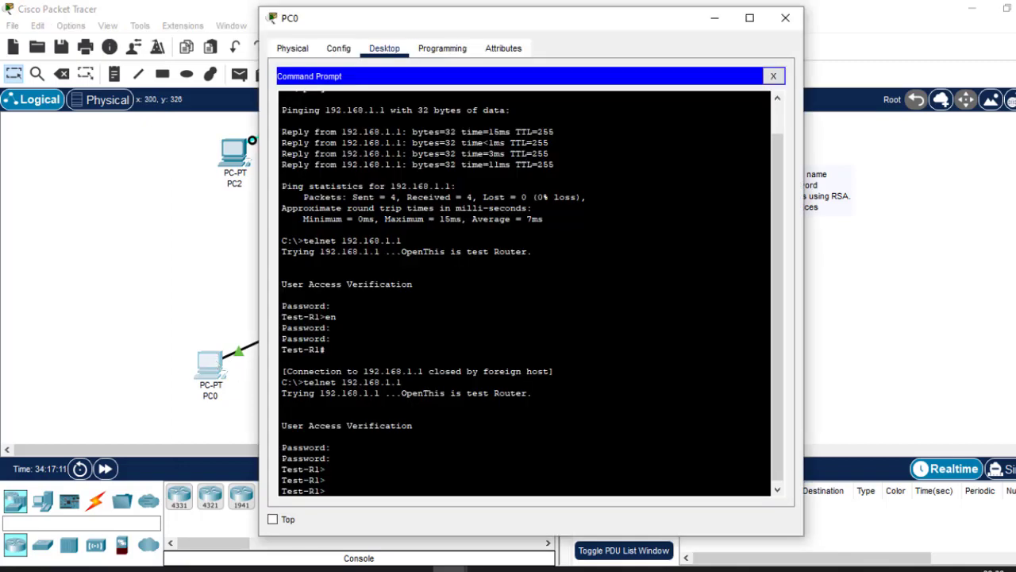
type("end")
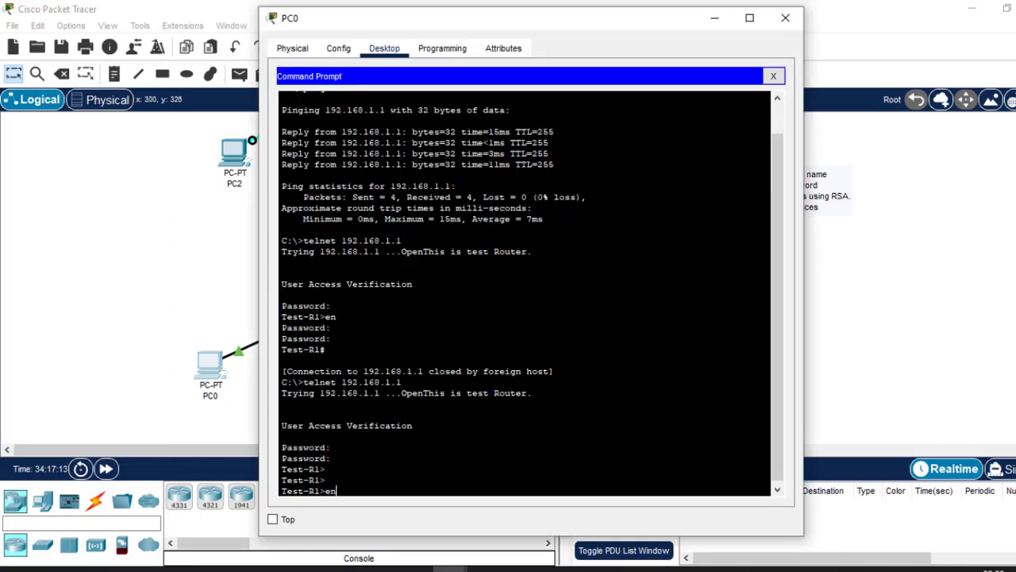
key("Return")
key("Return")
key("Return")
key("Return")
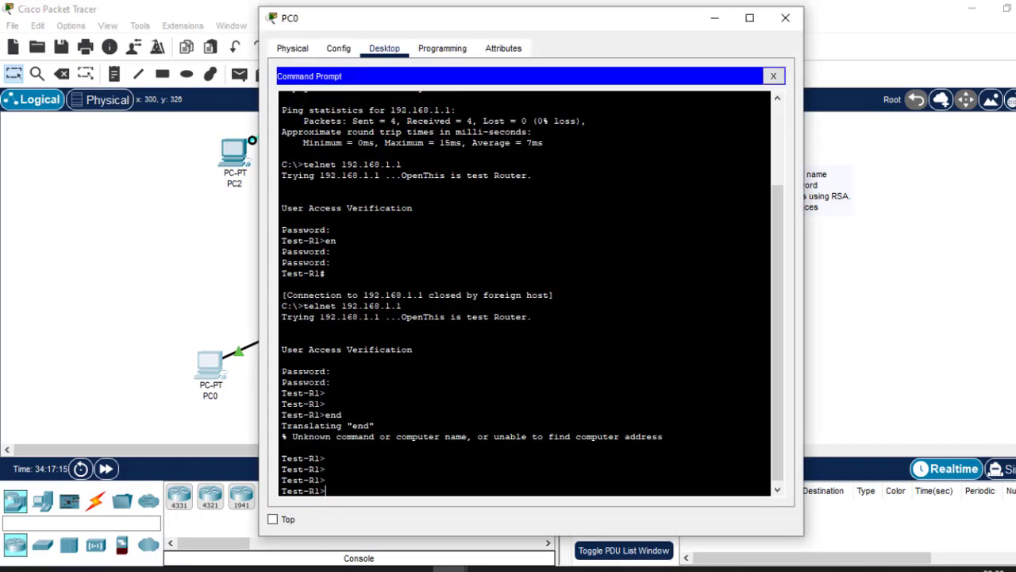
type("ex")
key("Return")
key("Return")
key("Return")
key("Return")
Telnet to 192.168.1.1 from PC0's Command Prompt again and log in with the local username cisco and its password.
key("Return")
key("Return")
key("Return")
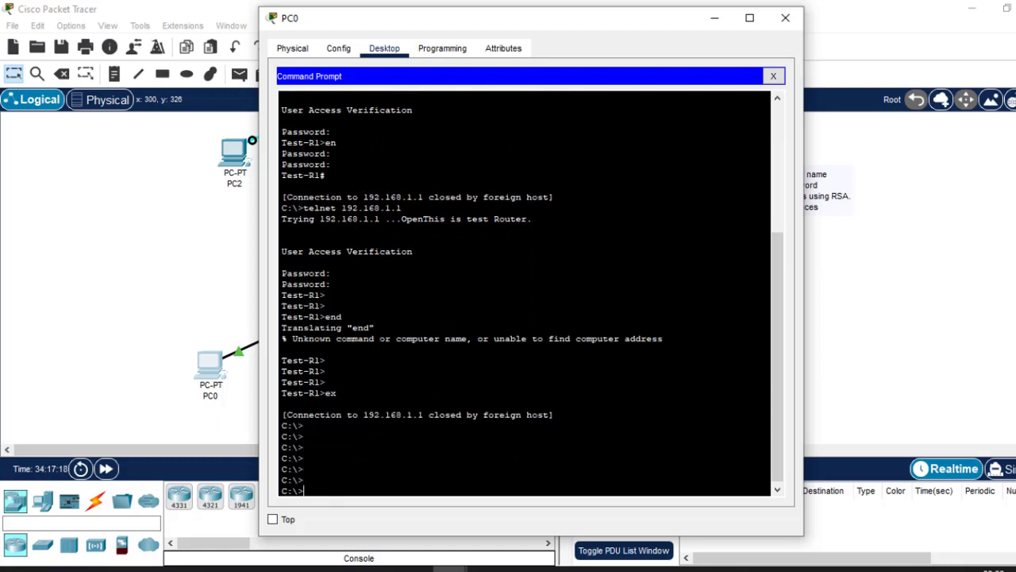
key("Up")
key("Return")
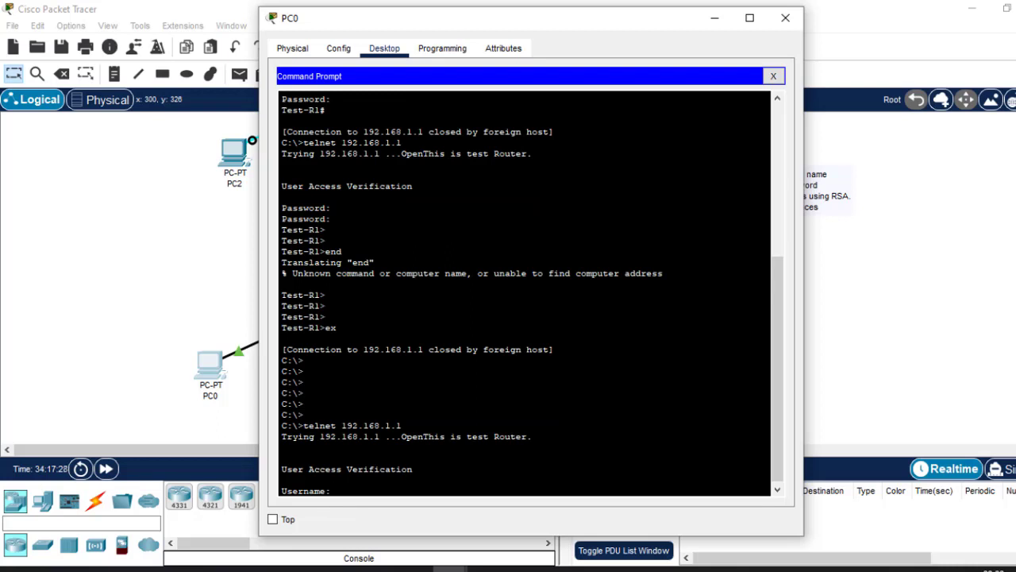
type("cisco")
key("Return")
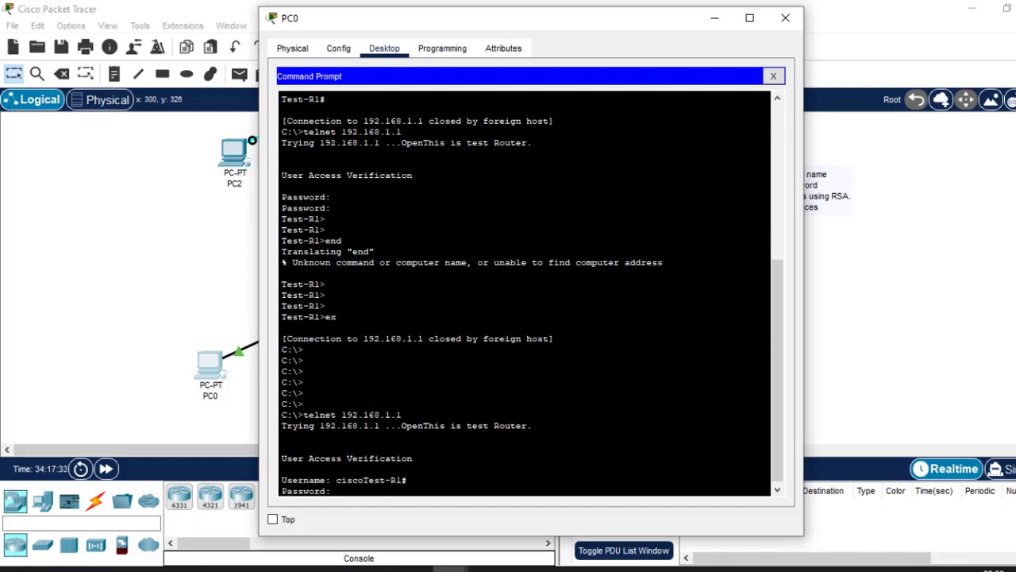
type("cisco")
key("Return")
key("Return")
key("Return")
key("Return")
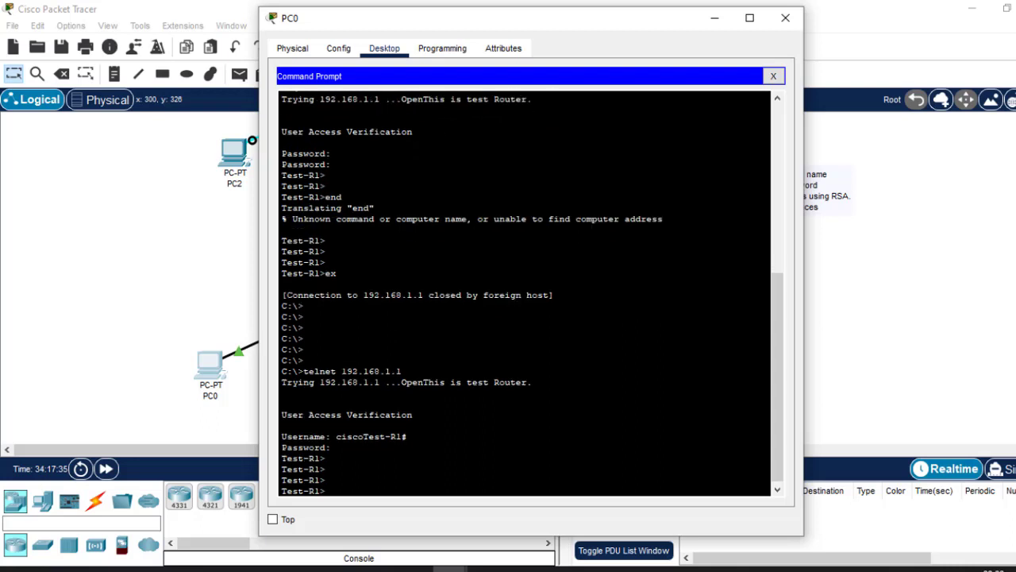
key("Return")
key("Return")
key("Return")
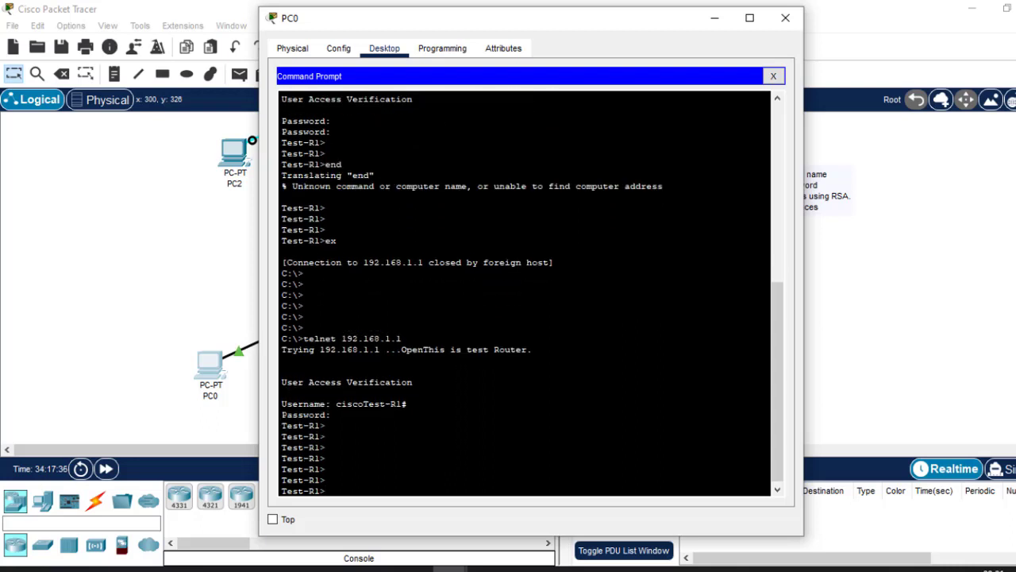
left_click_drag(323, 426, 269, 425)
left_click_drag(403, 339, 303, 339)
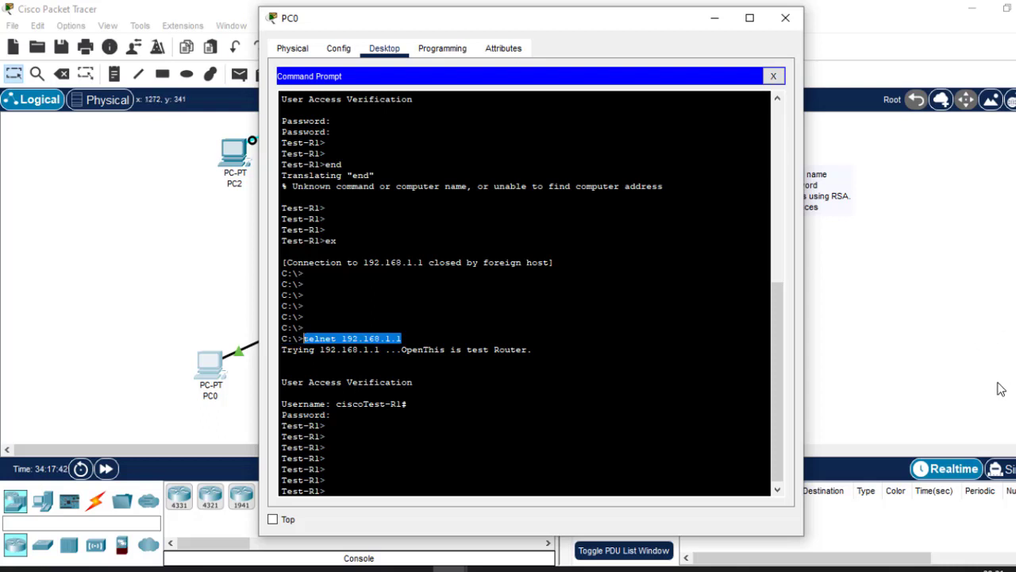
Return to Router0's CLI and restrict the vty lines to SSH access with transport input ssh.
left_click(930, 330)
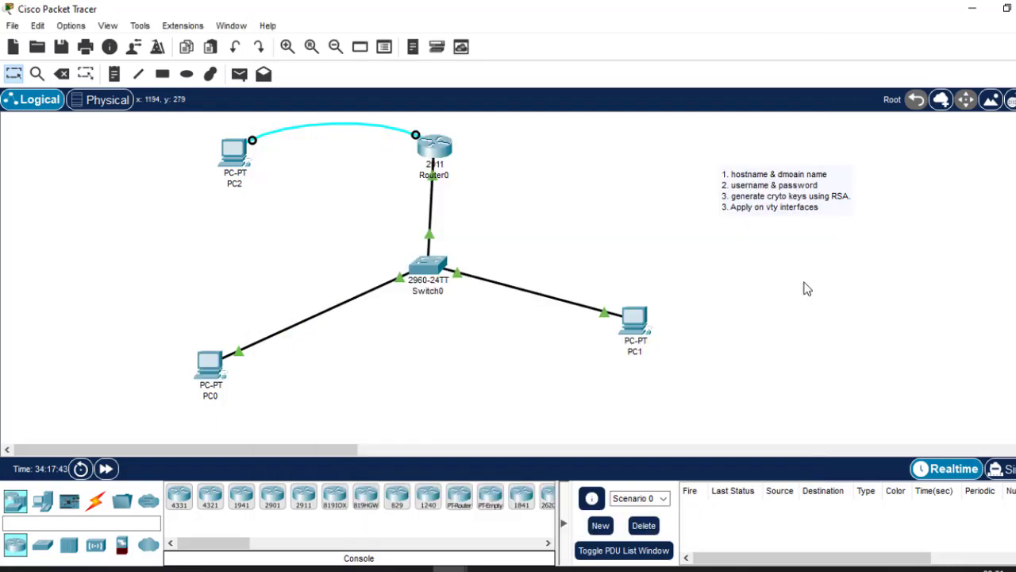
left_click(443, 148)
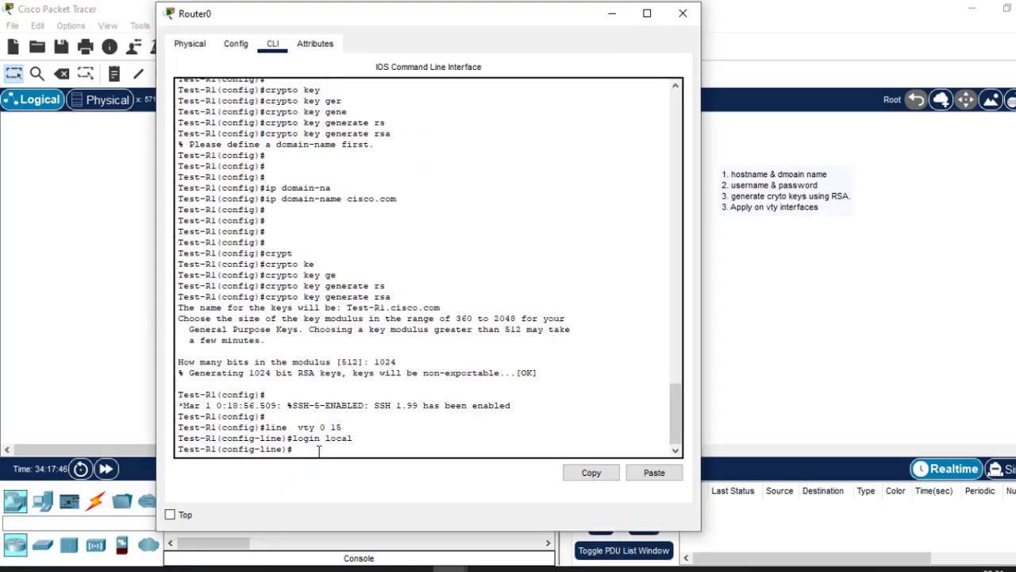
type("trans")
key("Tab")
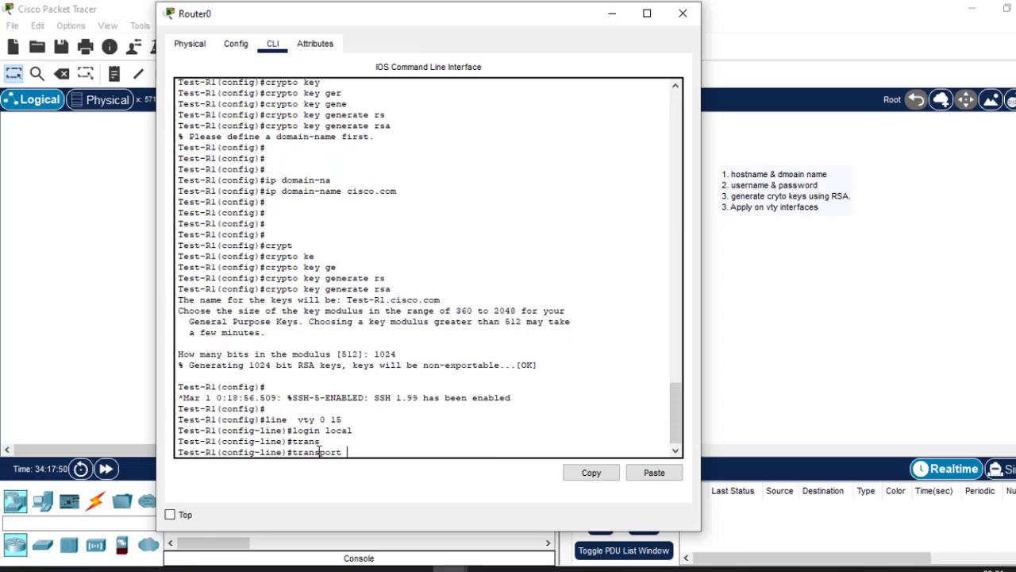
type("inp")
key("Tab")
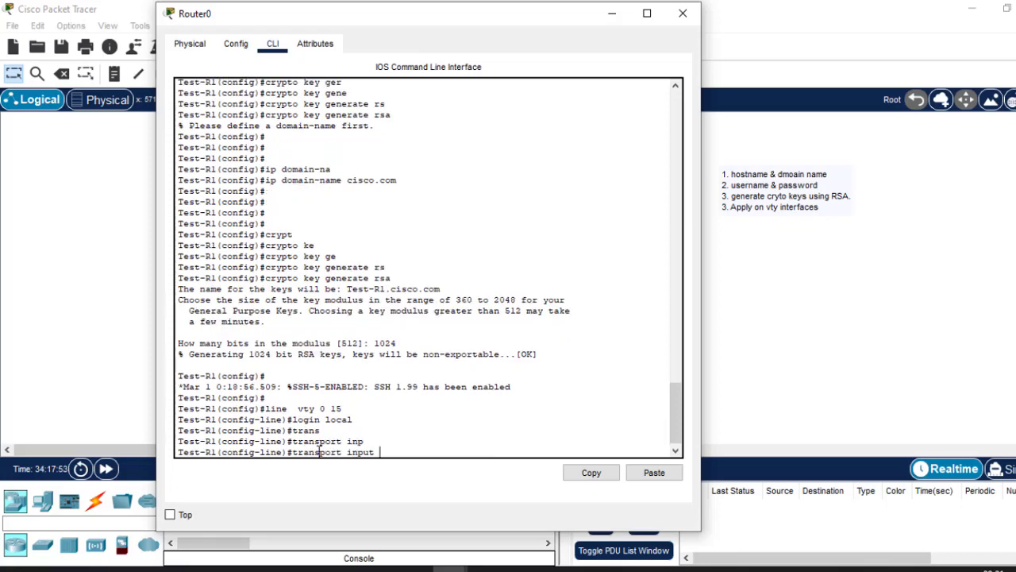
type("ss")
key("Tab")
key("Return")
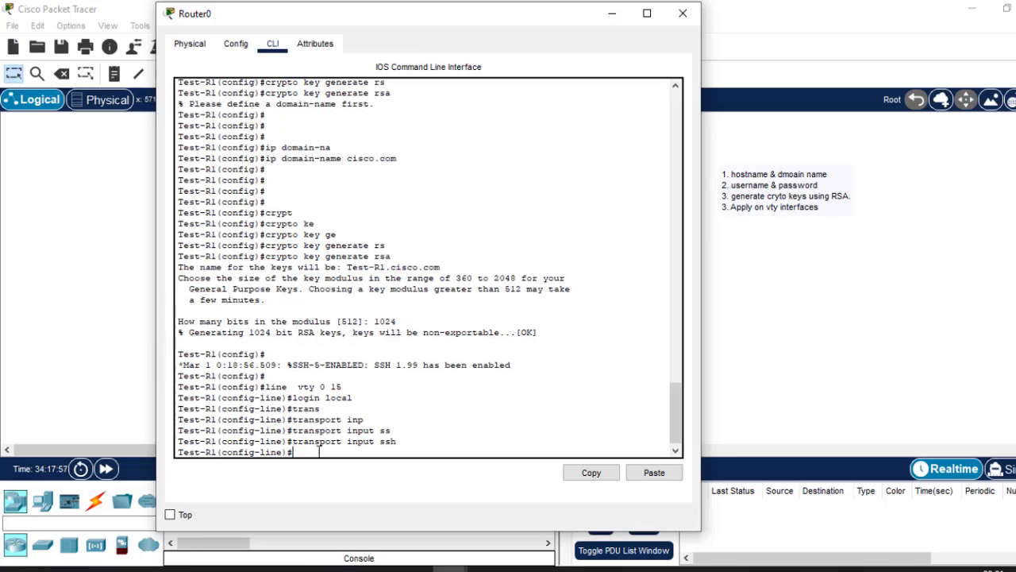
Exit vty line configuration mode and save the router's configuration with do wr.
type("ex")
key("Return")
key("Return")
key("Return")
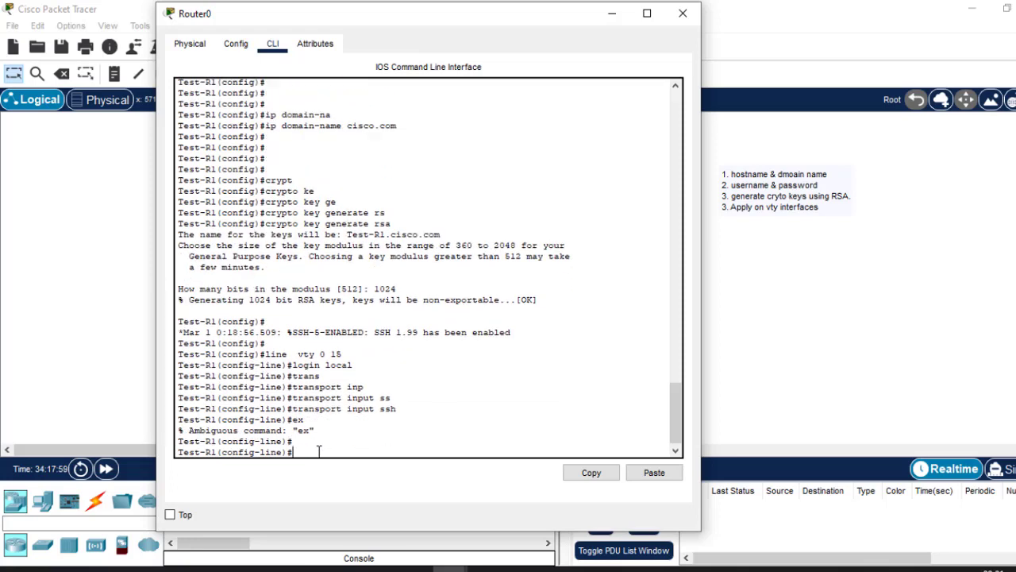
type("exit")
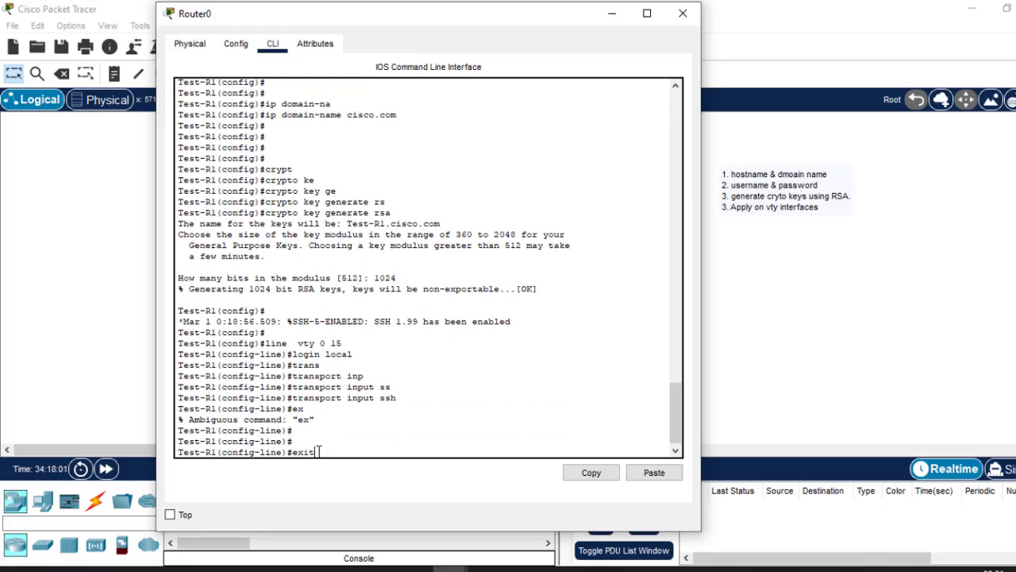
key("Return")
key("Return")
key("Return")
key("Return")
type("do wr")
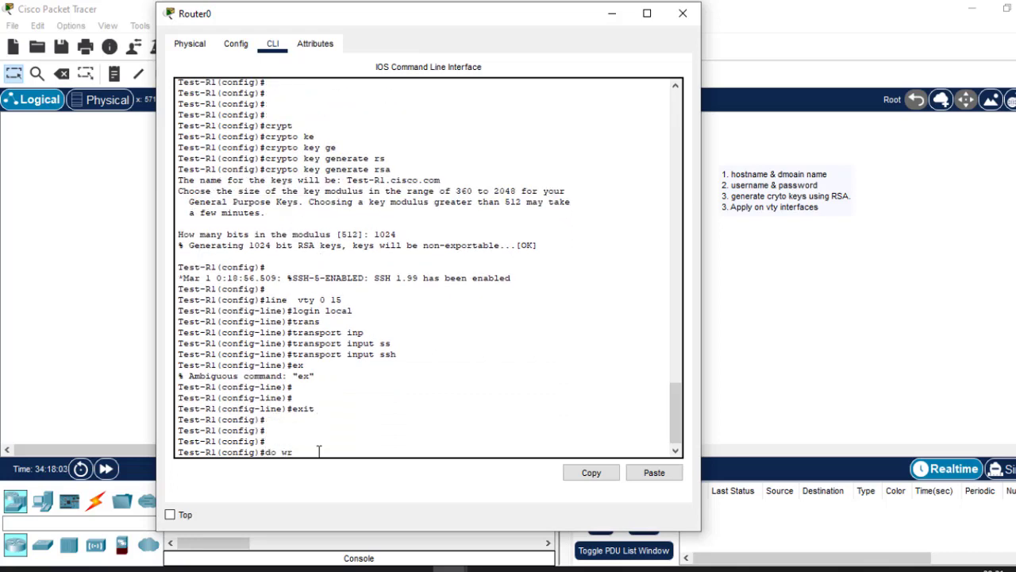
key("Return")
Go back to PC0's Command Prompt and close the telnet session that is still open to the router.
left_click(900, 322)
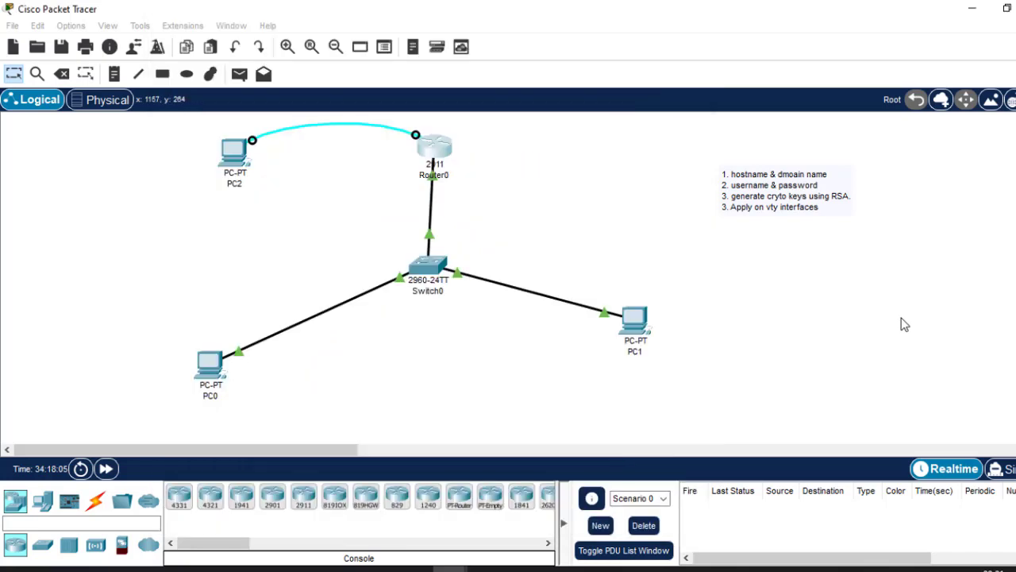
left_click(210, 364)
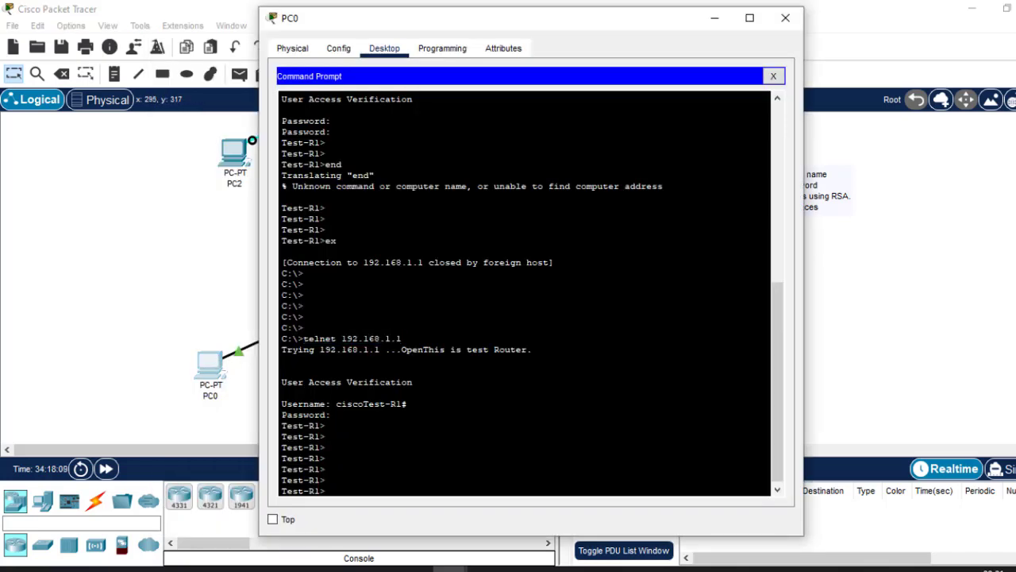
type("ex")
key("Return")
key("Return")
key("Return")
key("Return")
key("Return")
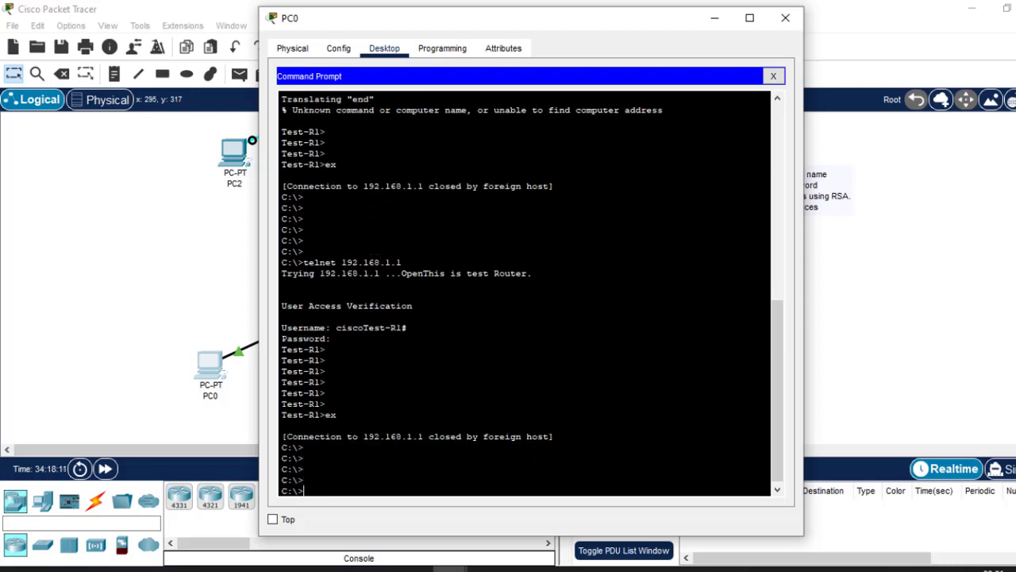
Try the telnet 192.168.1.1 connection from PC0 again to test the SSH-only restriction.
key("Up")
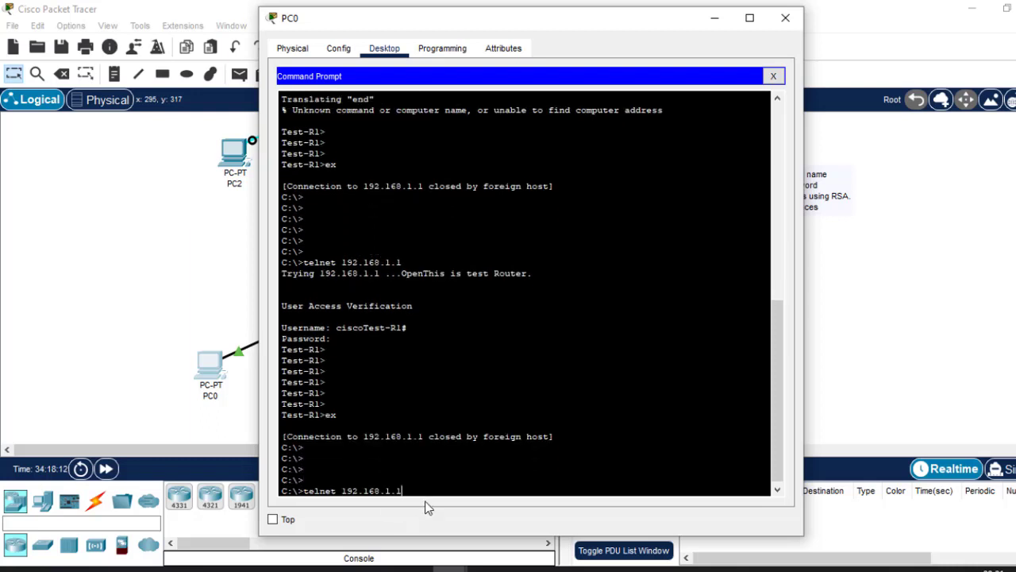
left_click_drag(403, 491, 306, 494)
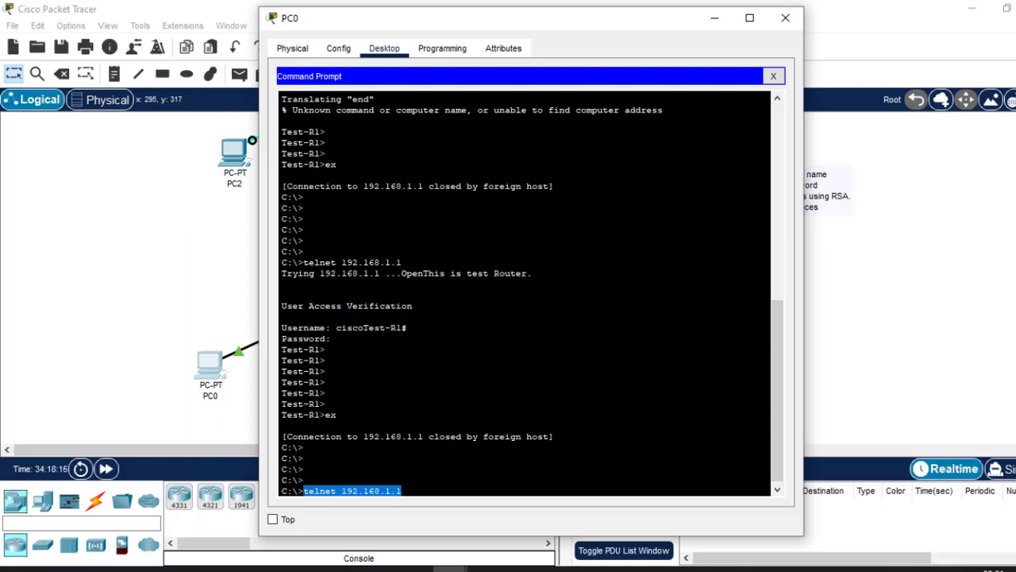
left_click_drag(340, 338, 320, 327)
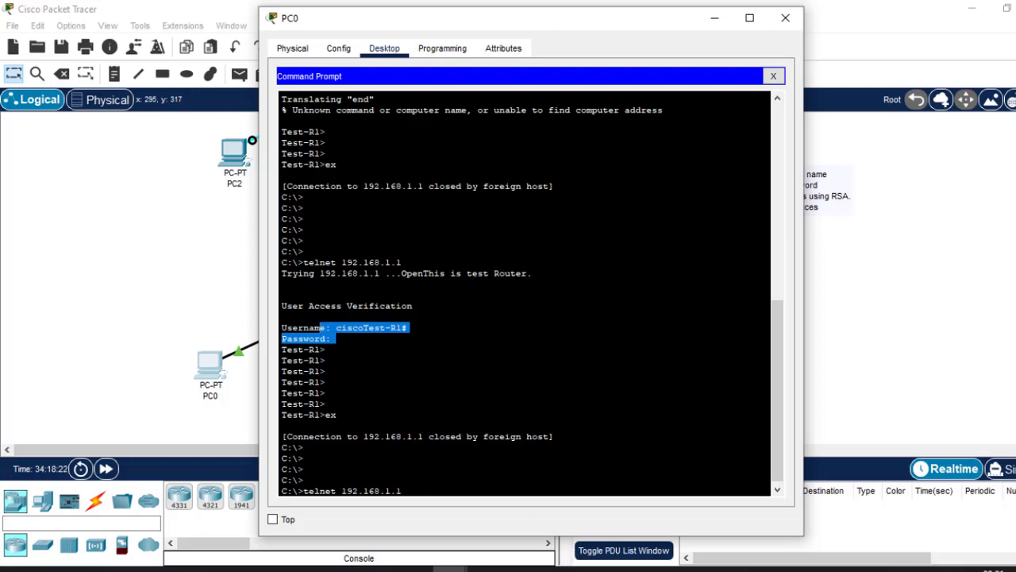
key("Return")
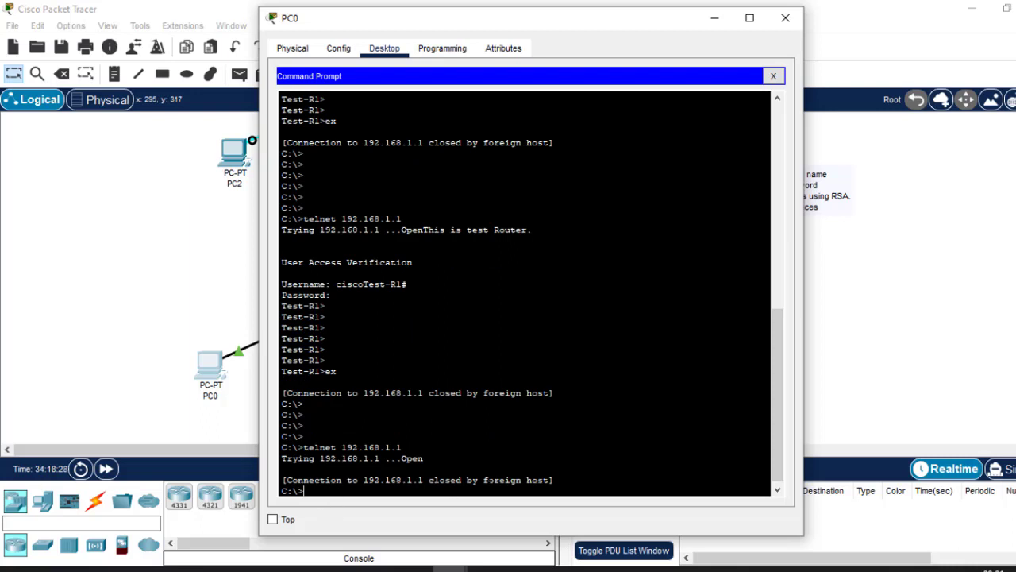
left_click_drag(483, 480, 544, 480)
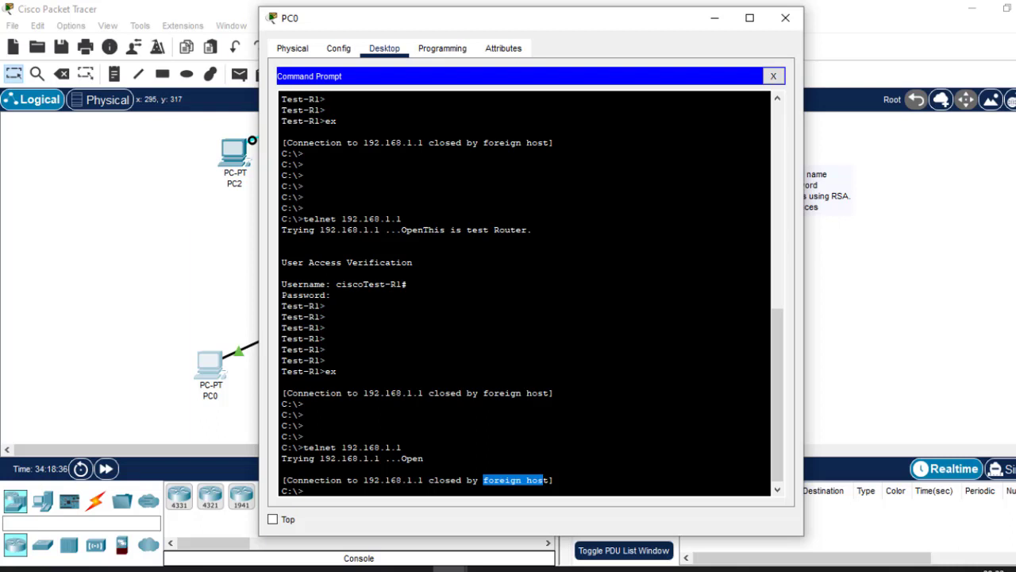
Connect from PC0 to the router with ssh -l cisco 192.168.1.1 and enter the local user's password.
left_click(941, 292)
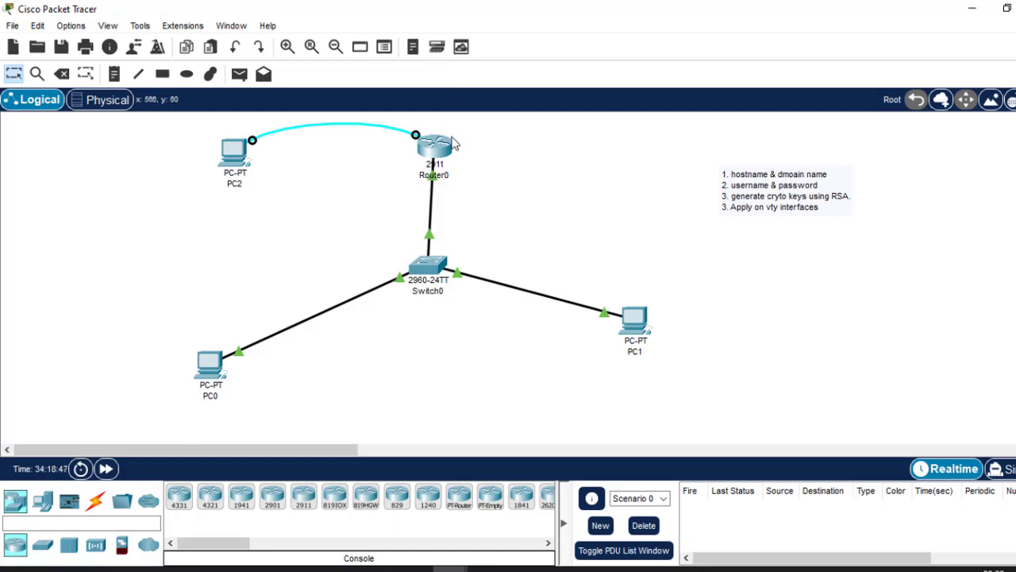
left_click(210, 364)
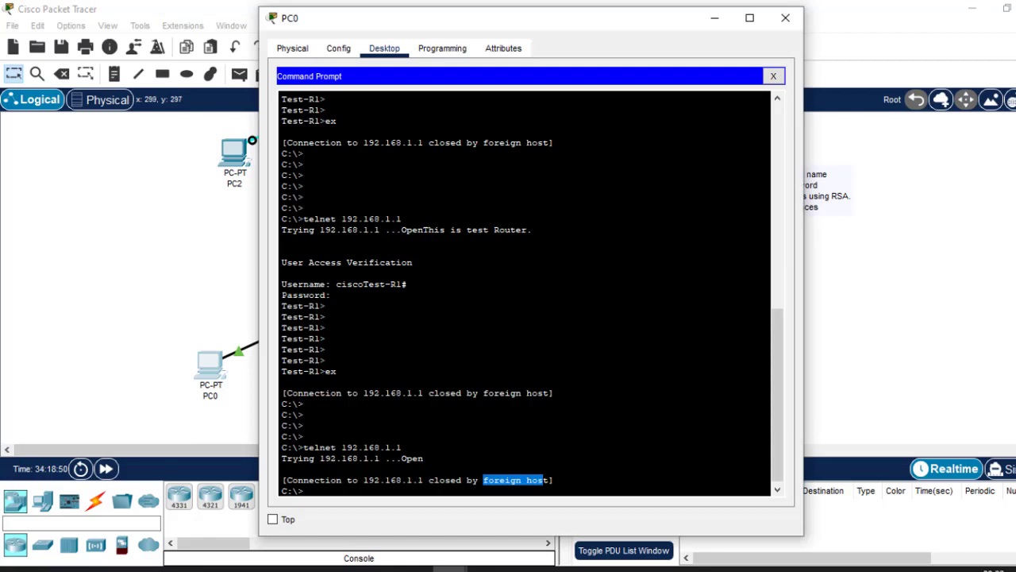
key("Return")
key("Return")
key("Return")
key("Return")
key("Return")
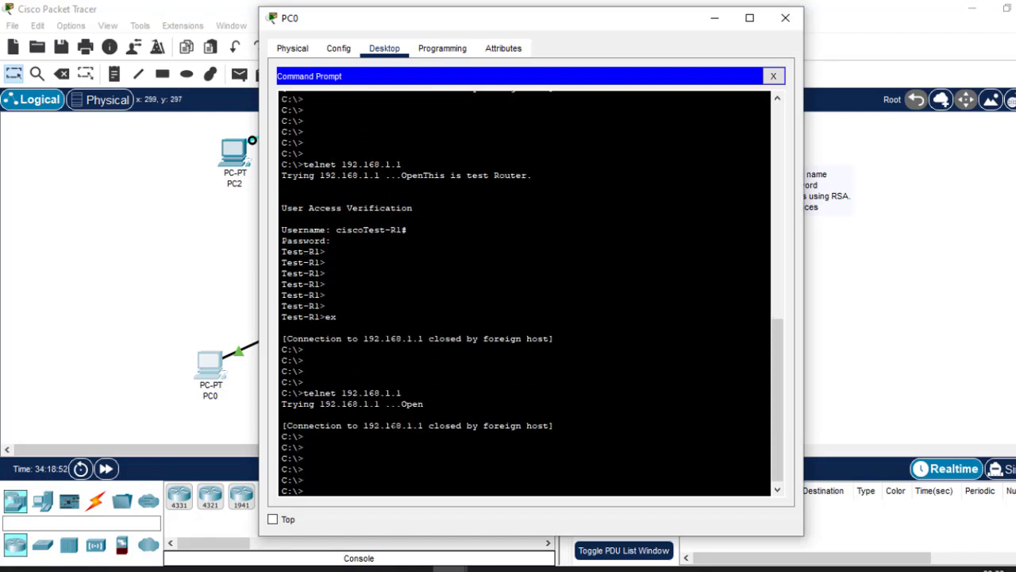
type("ssh -l cisco 192.168.1.1")
key("Return")
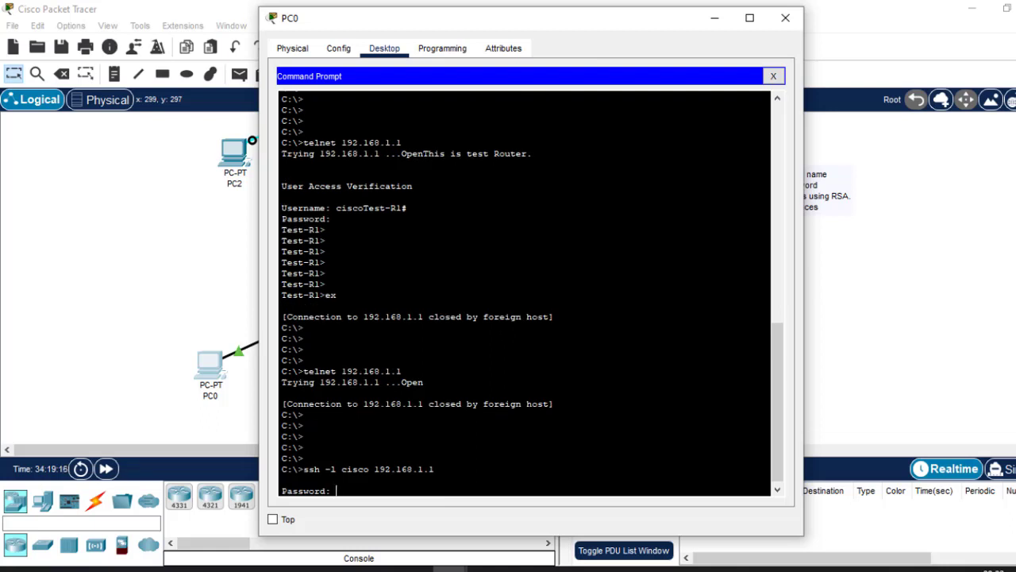
key("Return")
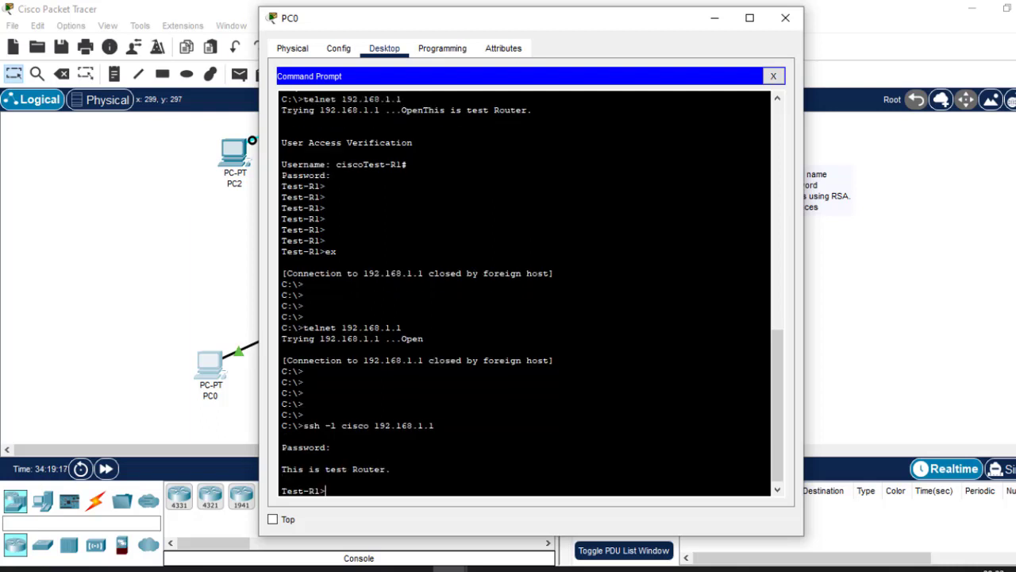
Enter privileged mode in the SSH session with the enable password and open global configuration mode with conf t.
type("en")
key("Return")
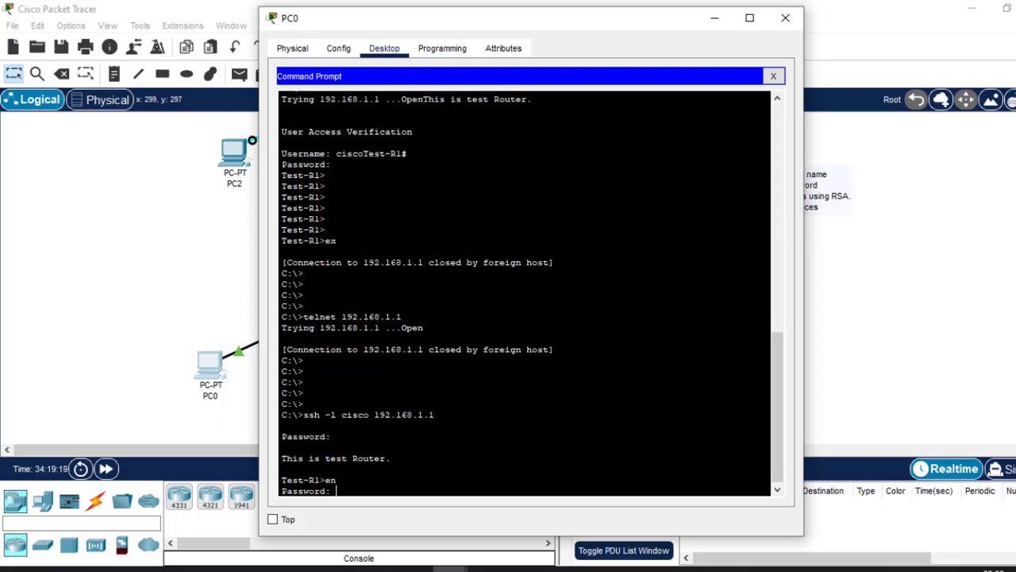
key("Return")
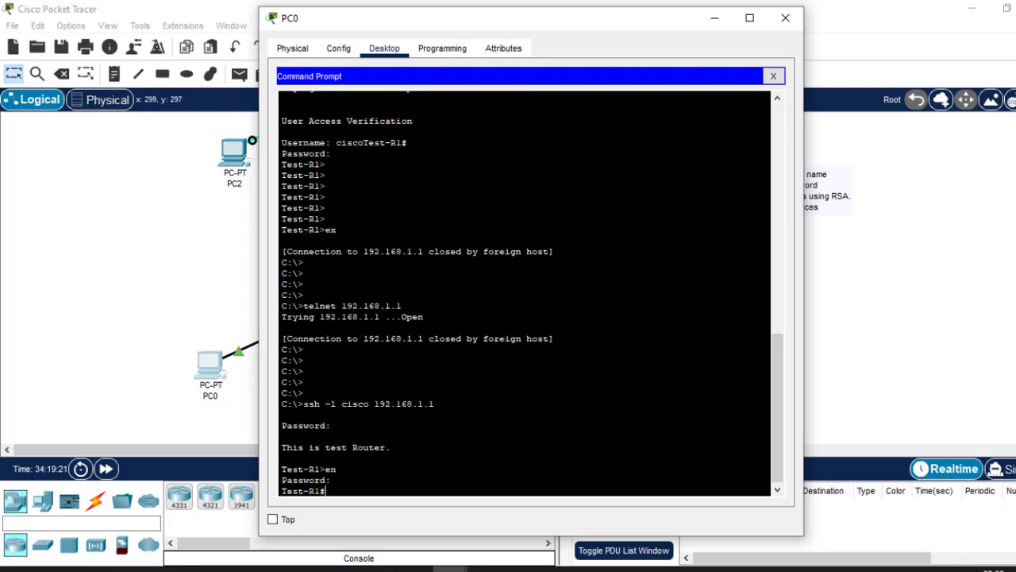
type("conf t")
key("Return")
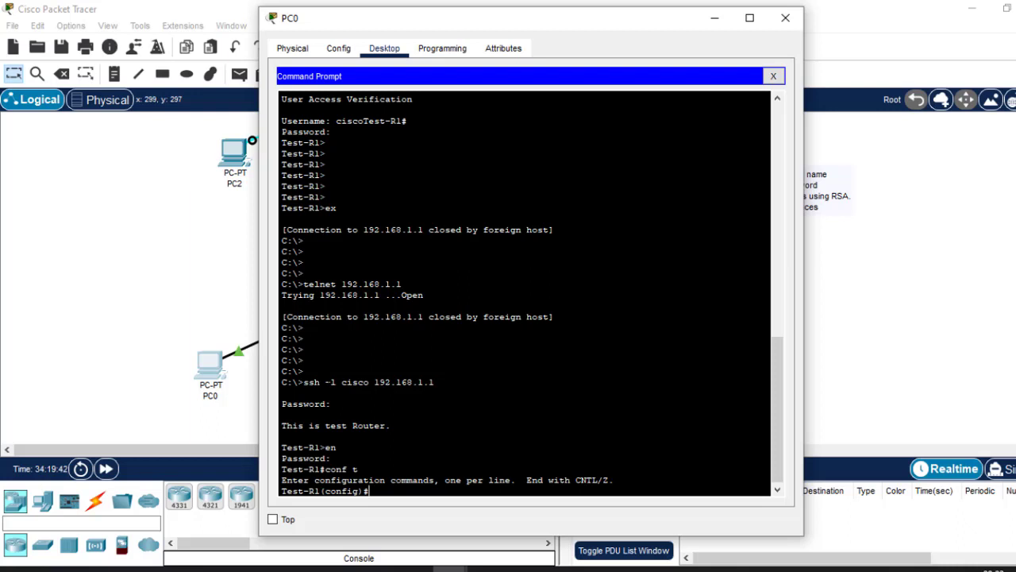
mouse_move(324, 382)
left_mouse_down()
mouse_move(372, 382)
mouse_move(336, 382)
left_mouse_up()
left_click_drag(435, 382, 373, 382)
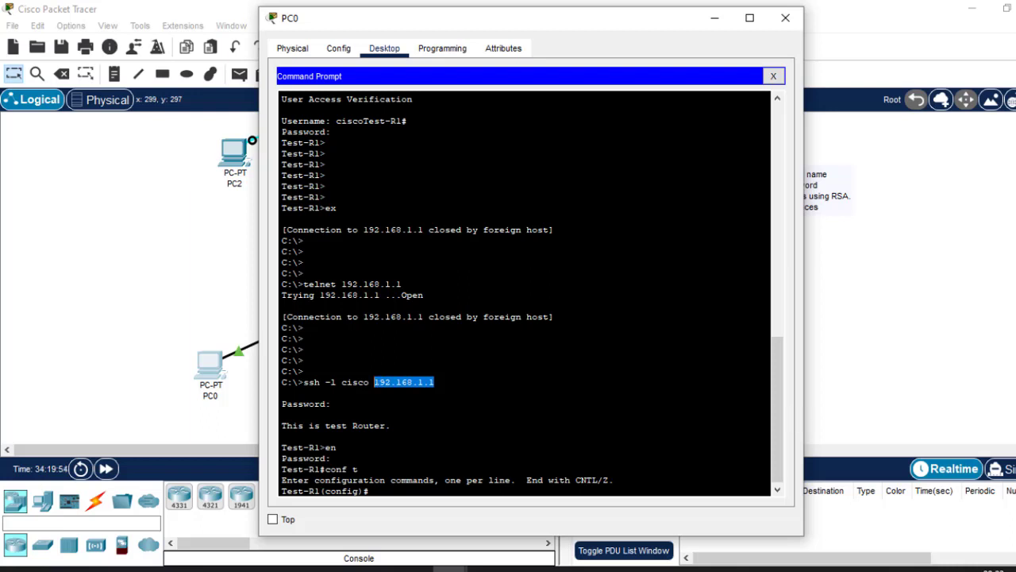
Close PC0's window and switch to Routing.pptx in PowerPoint to review the slides on configuring Telnet and SSH.
left_click(784, 19)
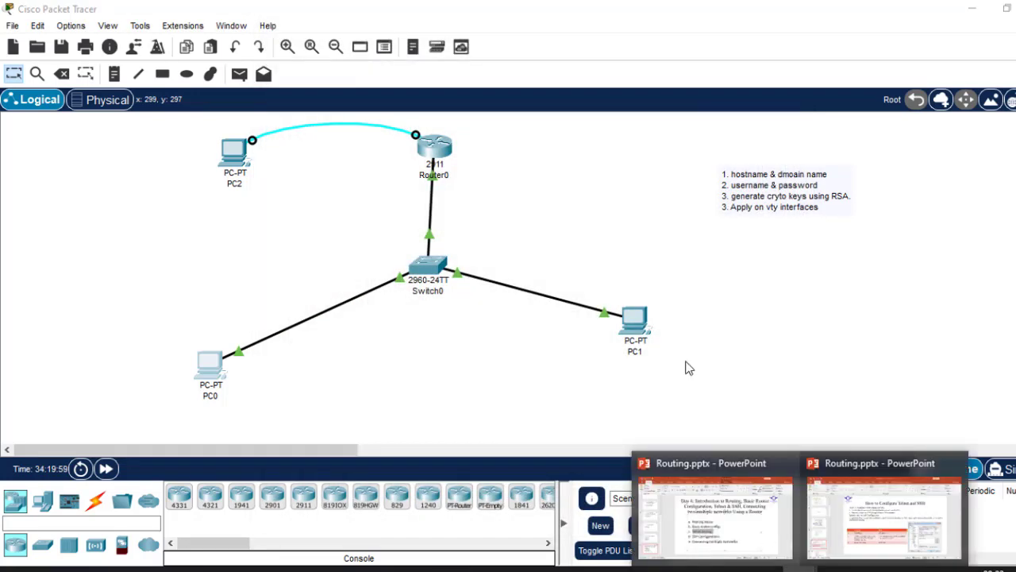
left_click(900, 548)
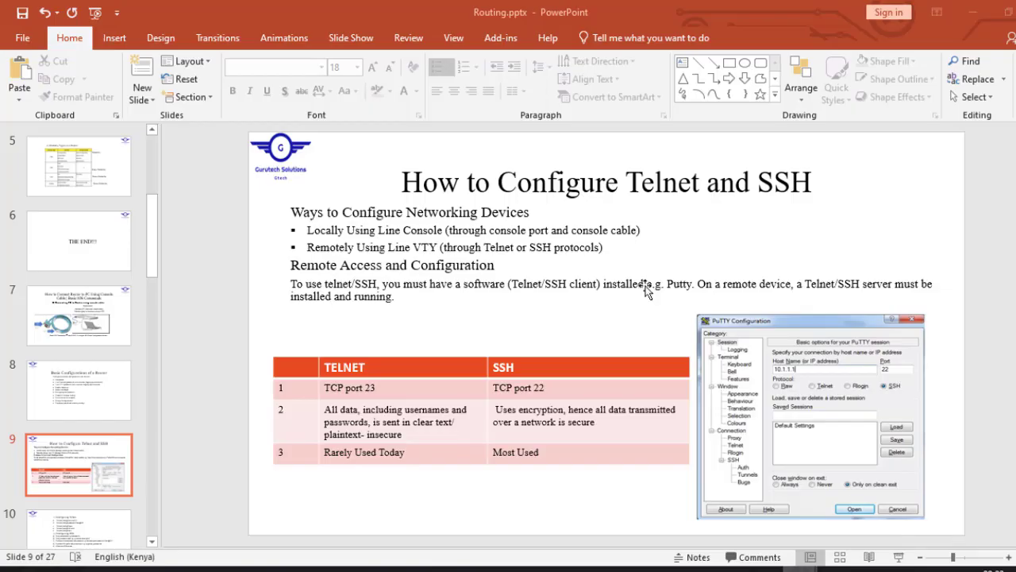
scroll(644, 290, "down", 1)
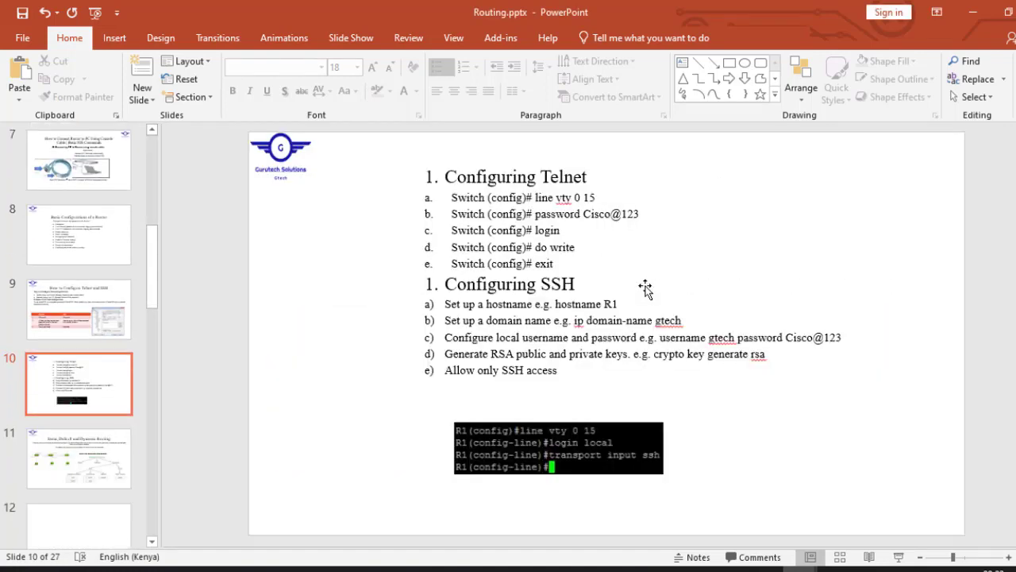
scroll(645, 289, "down", 1)
scroll(645, 290, "up", 1)
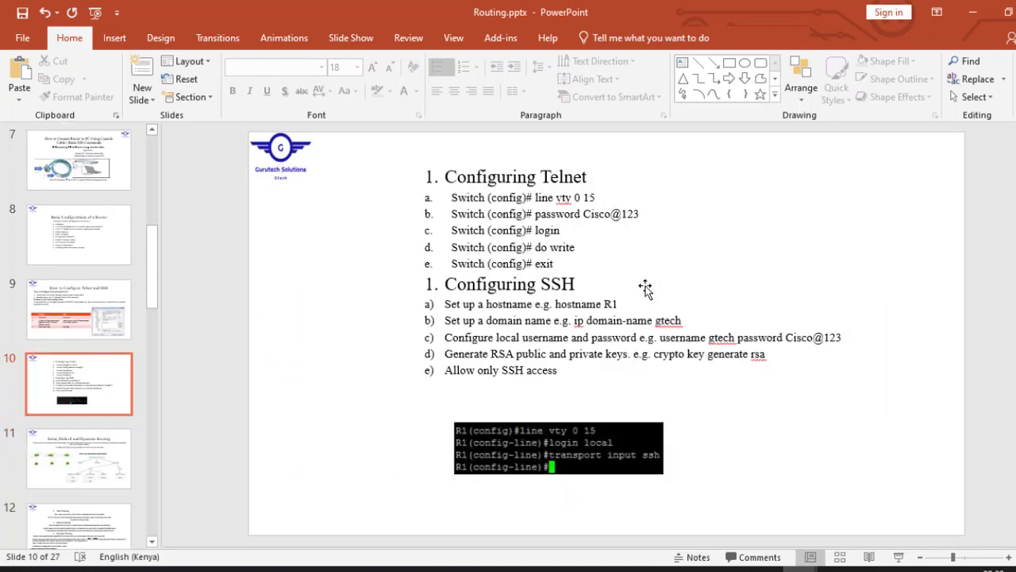
scroll(645, 289, "up", 1)
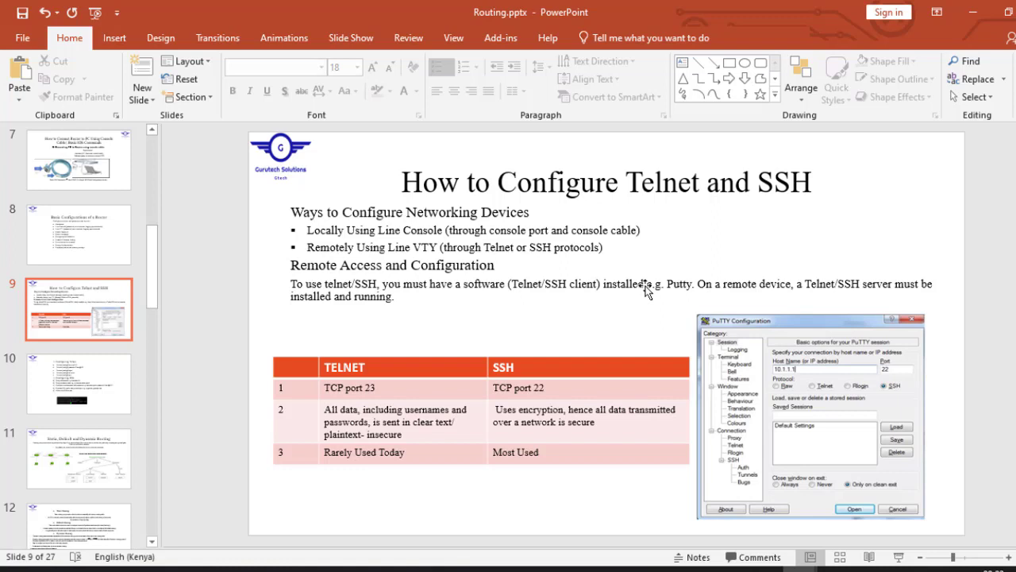
left_click(490, 238)
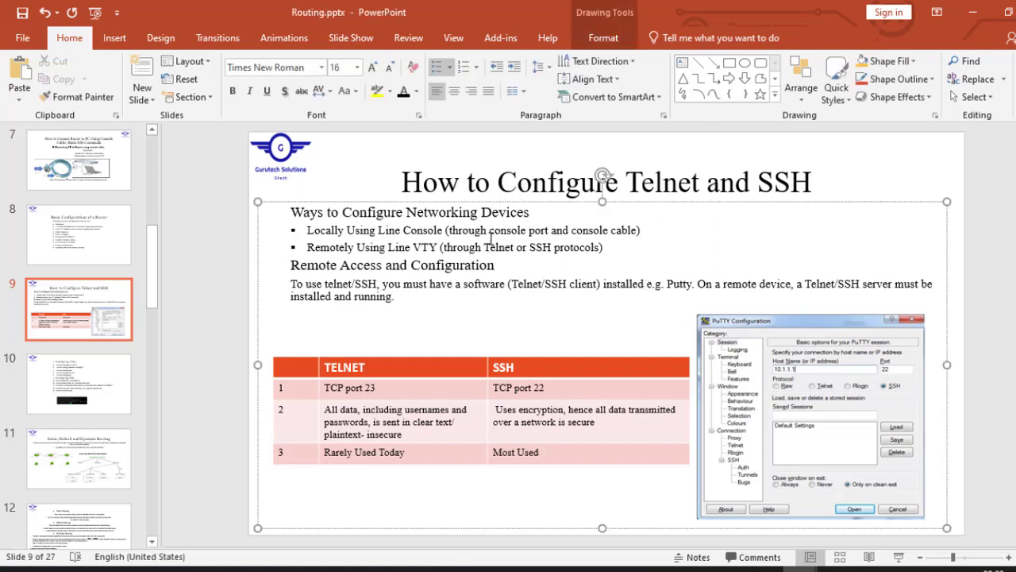